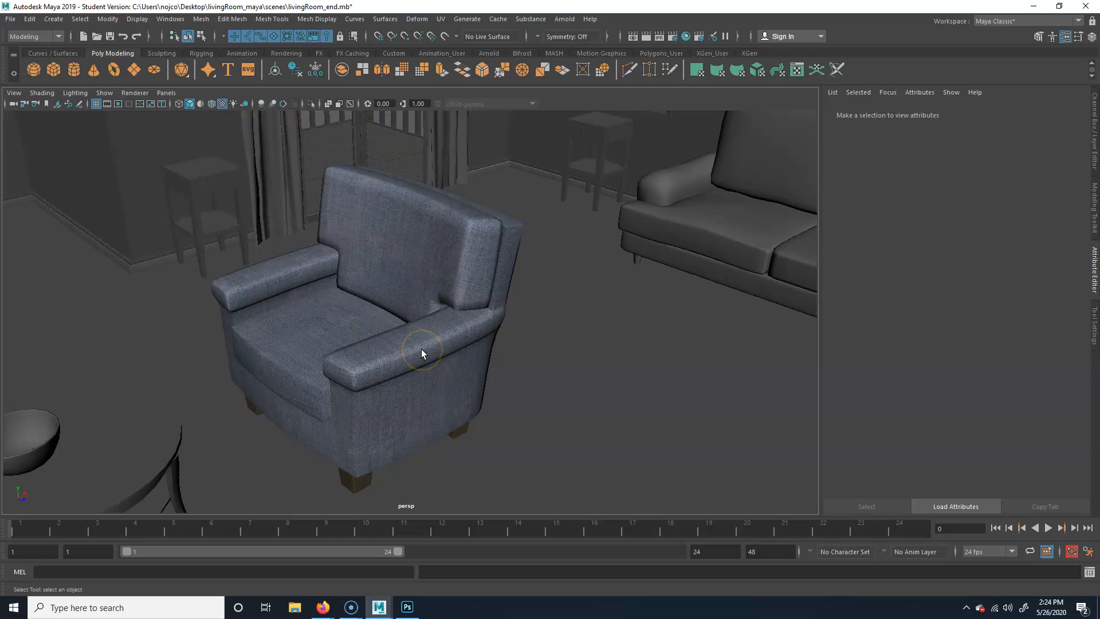
Step: Turn on screen space ambient occlusion in the perspective viewport
click(233, 103)
alt+middle_drag(341, 410, 544, 309)
click(235, 104)
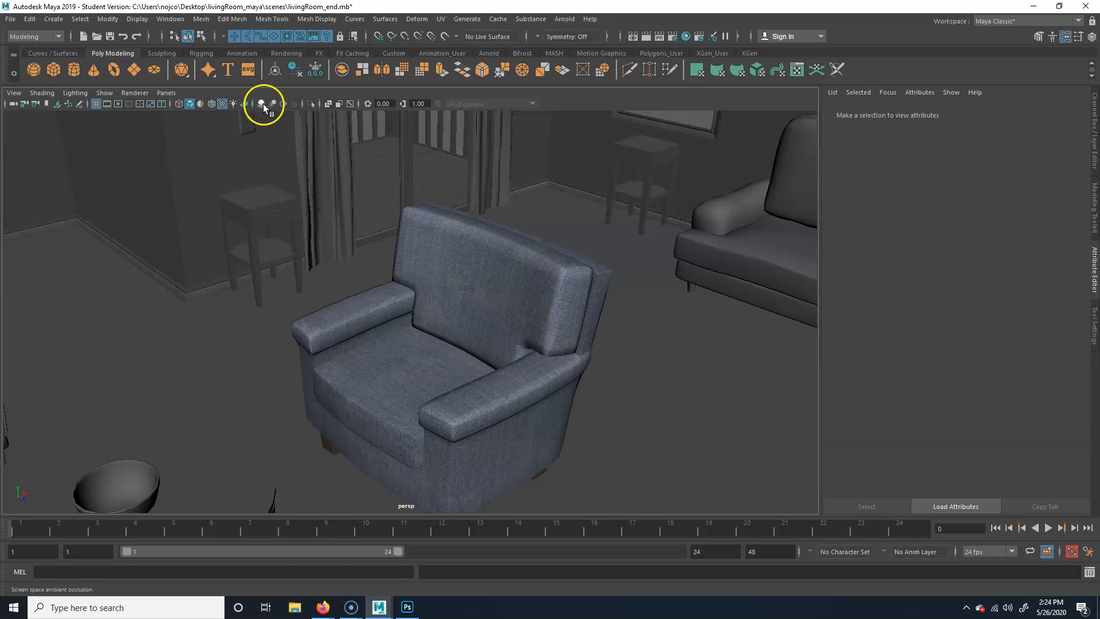
click(261, 104)
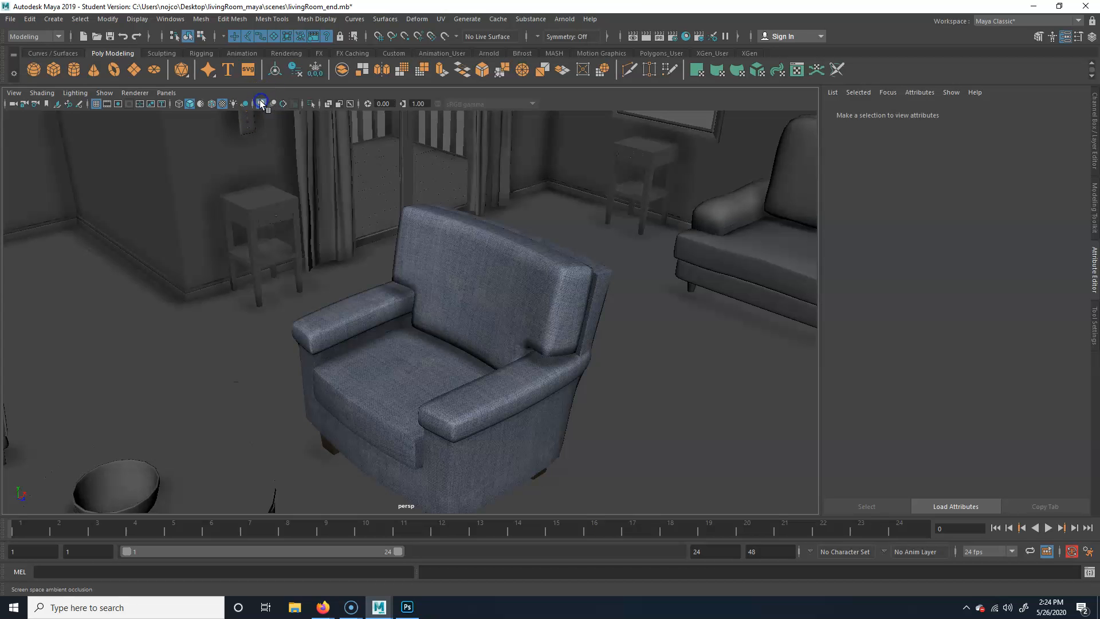
Step: Examine the ambient occlusion shading around the armchairs, the coffee table and the surrounding living room furniture
alt+middle_drag(570, 368, 498, 314)
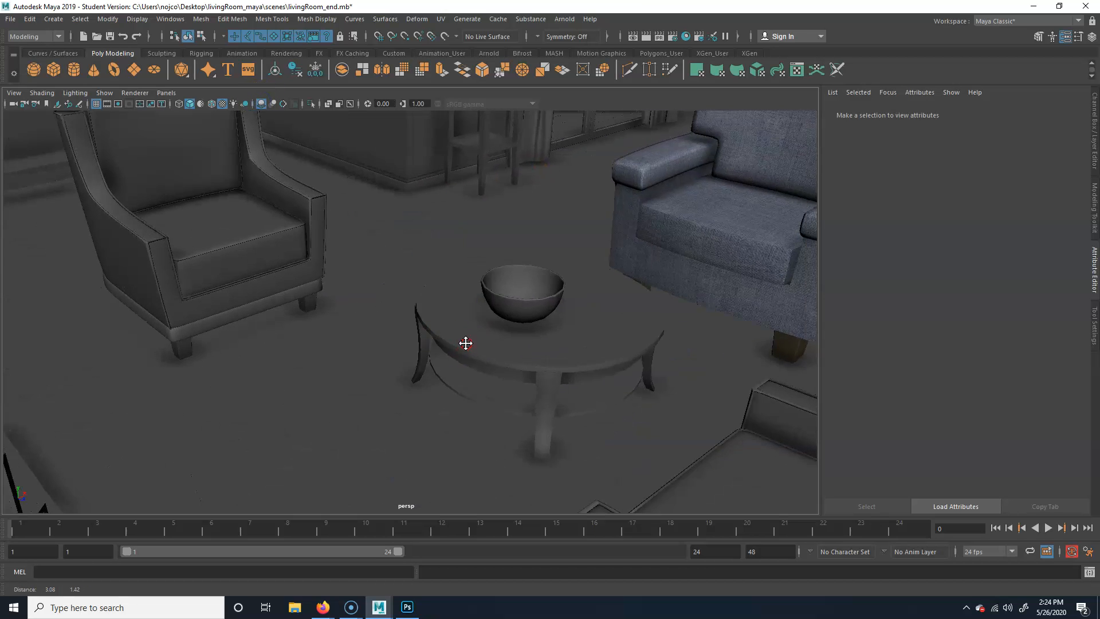
alt+right_drag(498, 314, 456, 363)
alt+middle_drag(456, 363, 610, 397)
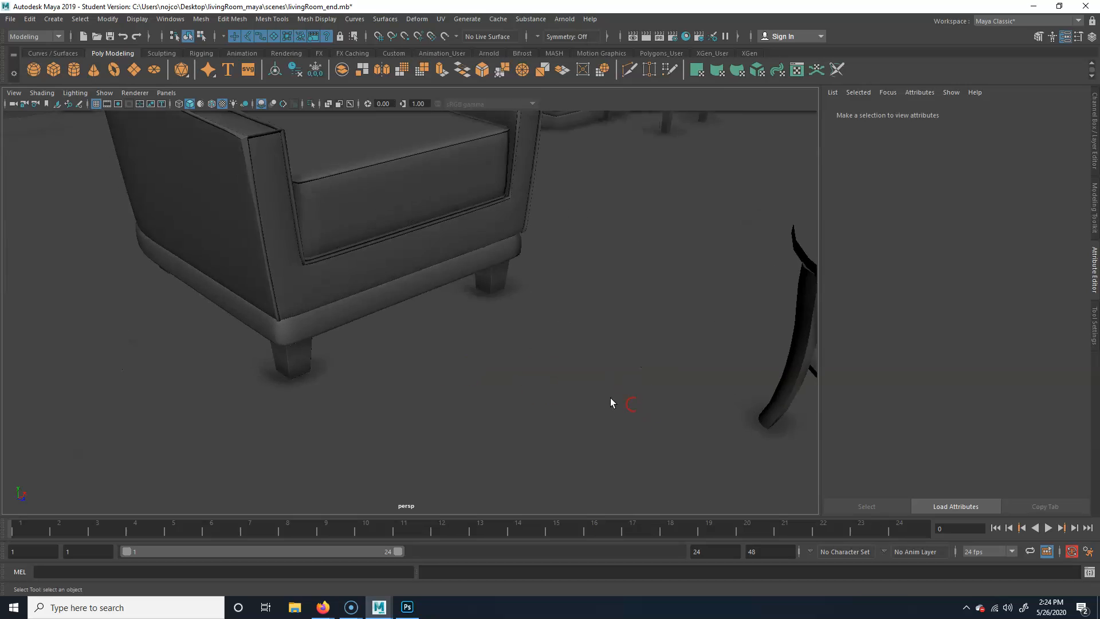
alt+drag(610, 398, 575, 400)
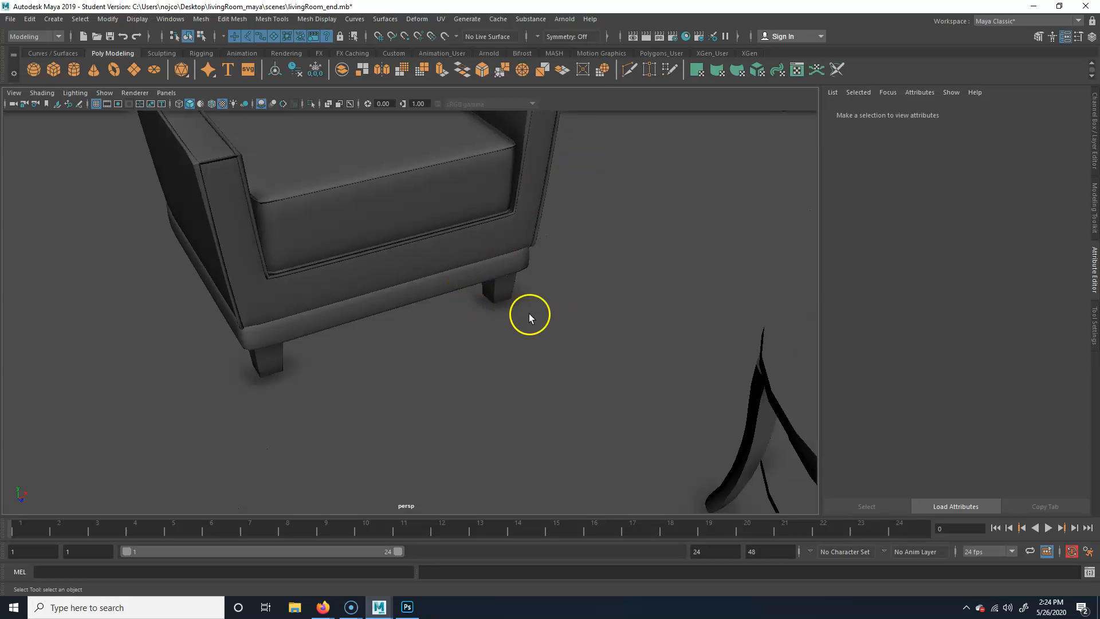
alt+right_drag(684, 312, 552, 290)
alt+middle_drag(552, 290, 383, 282)
alt+drag(383, 282, 356, 270)
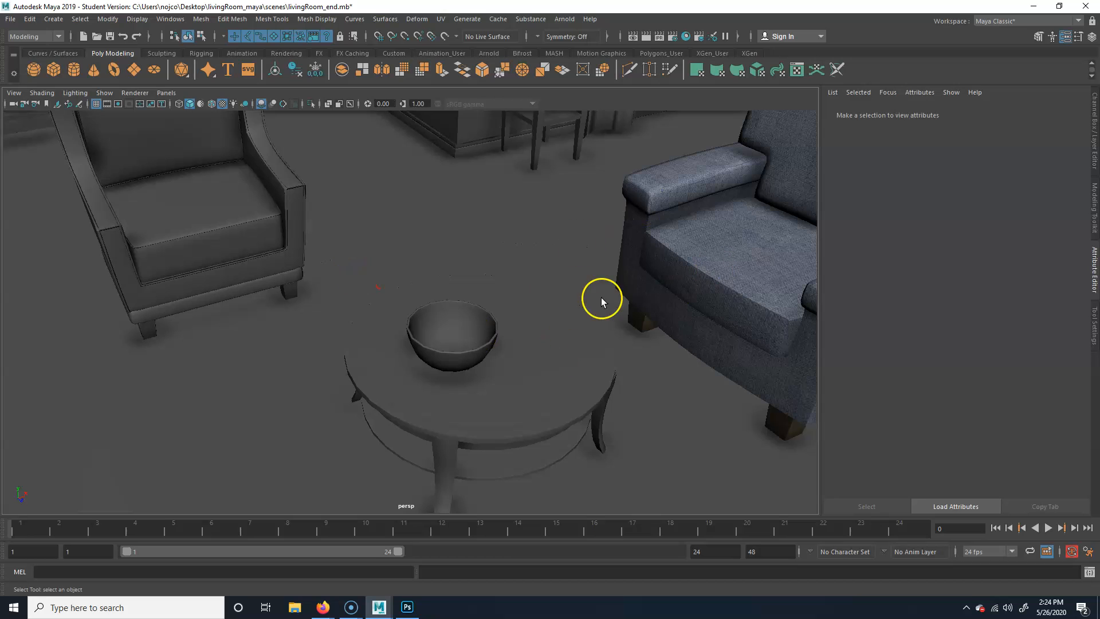
alt+drag(600, 299, 479, 302)
alt+right_drag(478, 302, 470, 308)
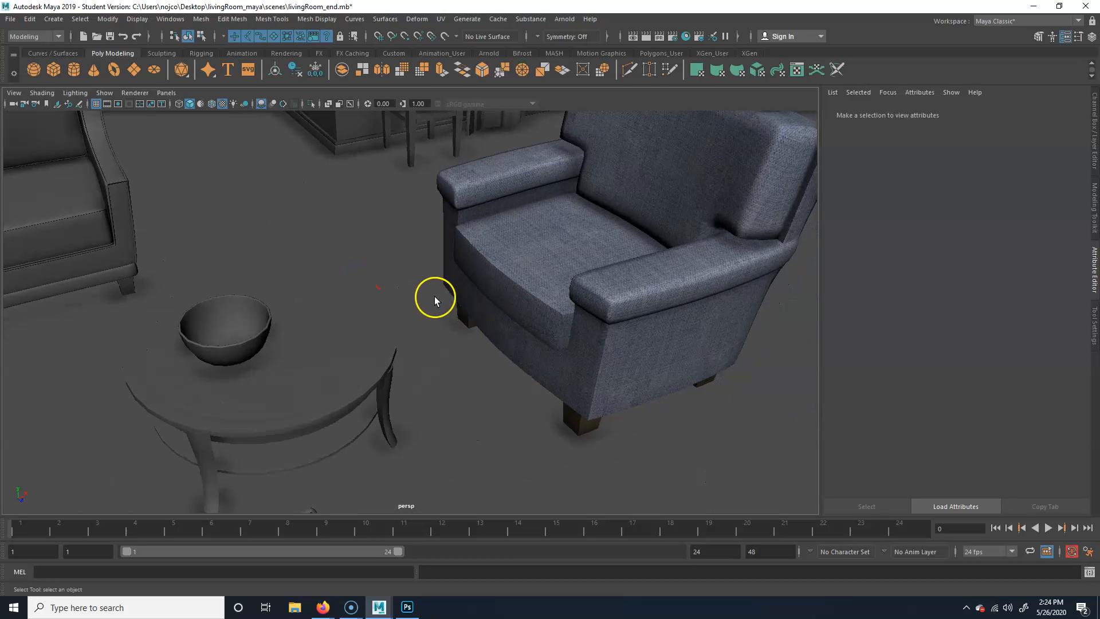
alt+middle_drag(387, 390, 414, 510)
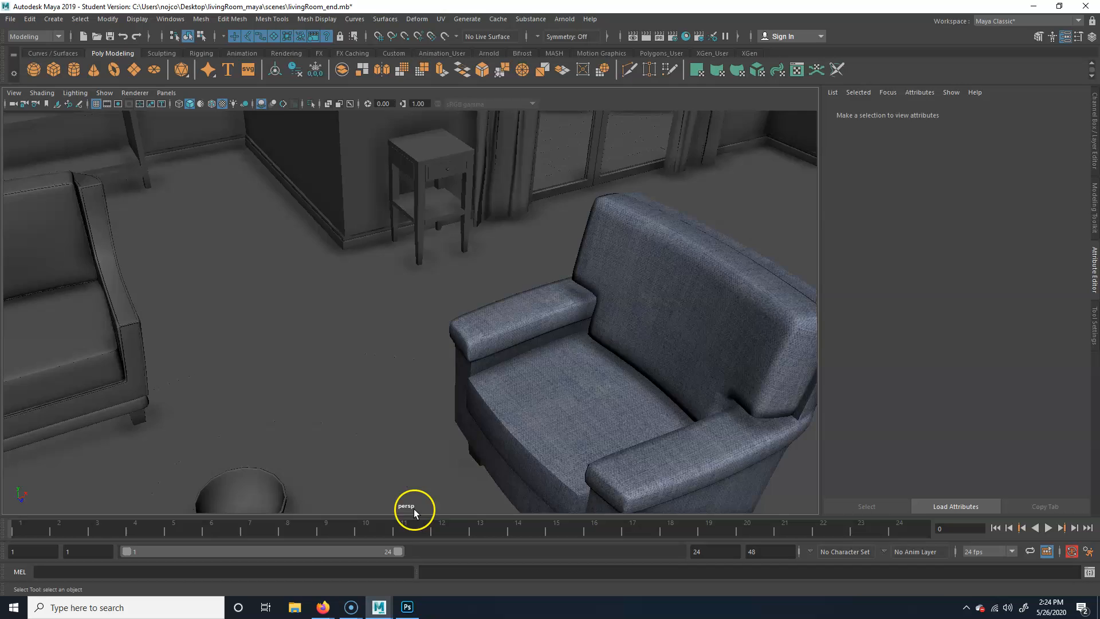
alt+right_drag(414, 510, 364, 410)
alt+middle_drag(365, 410, 450, 377)
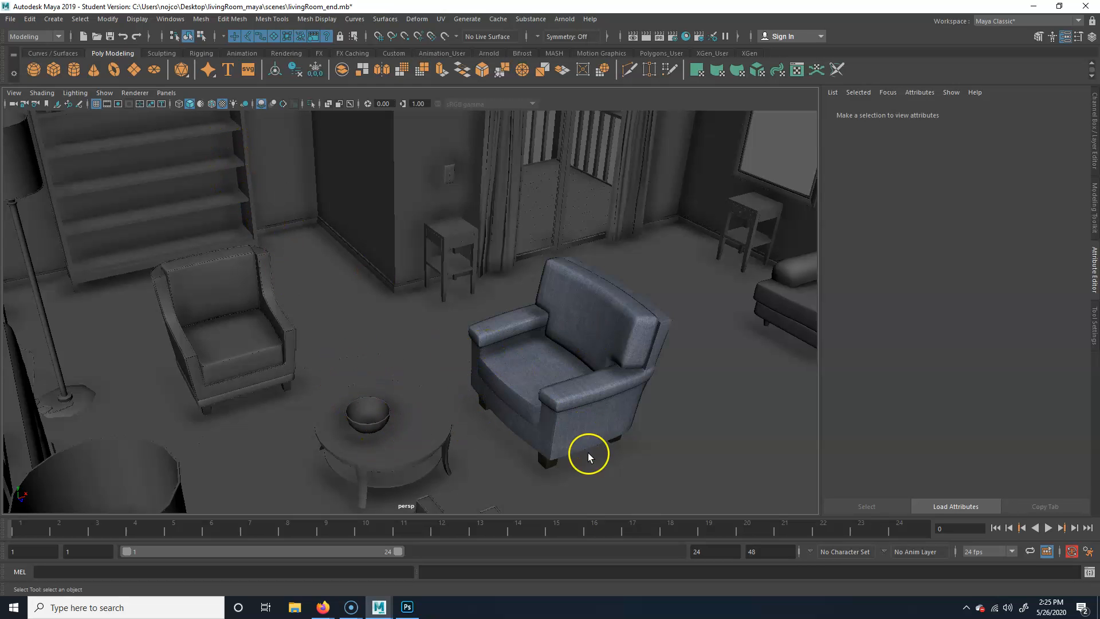
alt+middle_drag(589, 455, 490, 400)
alt+right_drag(489, 400, 563, 431)
alt+middle_drag(562, 431, 522, 458)
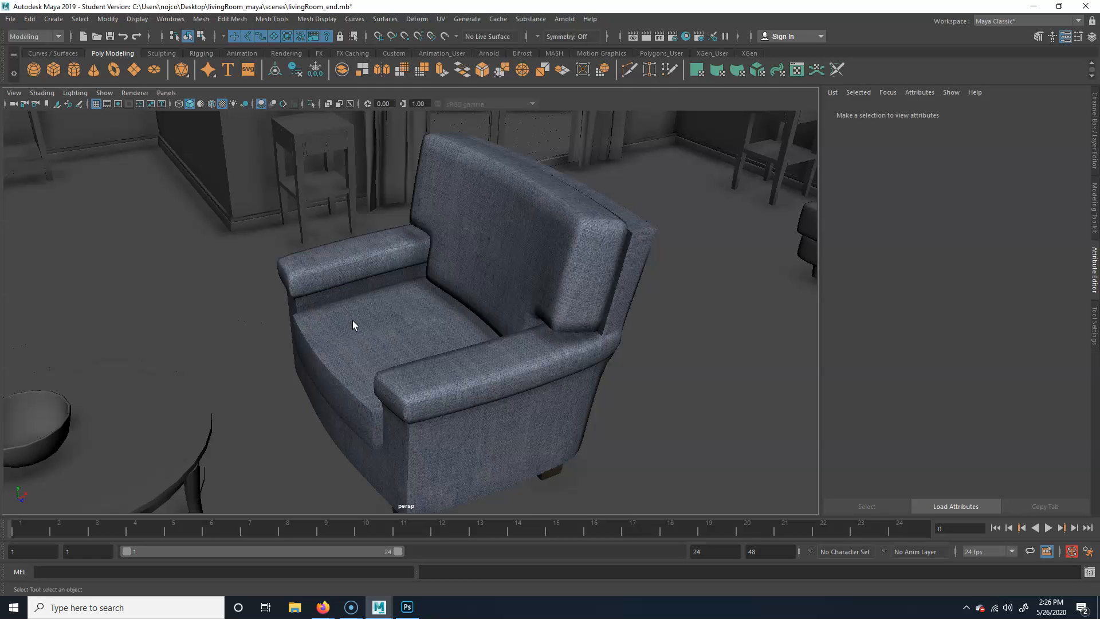
Step: Select all parts of the blue armchair, leaving out the round coffee table and bowl, and isolate them in the viewport
scroll(352, 320, down, 5)
alt+drag(369, 318, 457, 334)
click(504, 384)
alt+middle_drag(504, 387, 450, 356)
alt+drag(450, 356, 370, 371)
scroll(382, 384, up, 4)
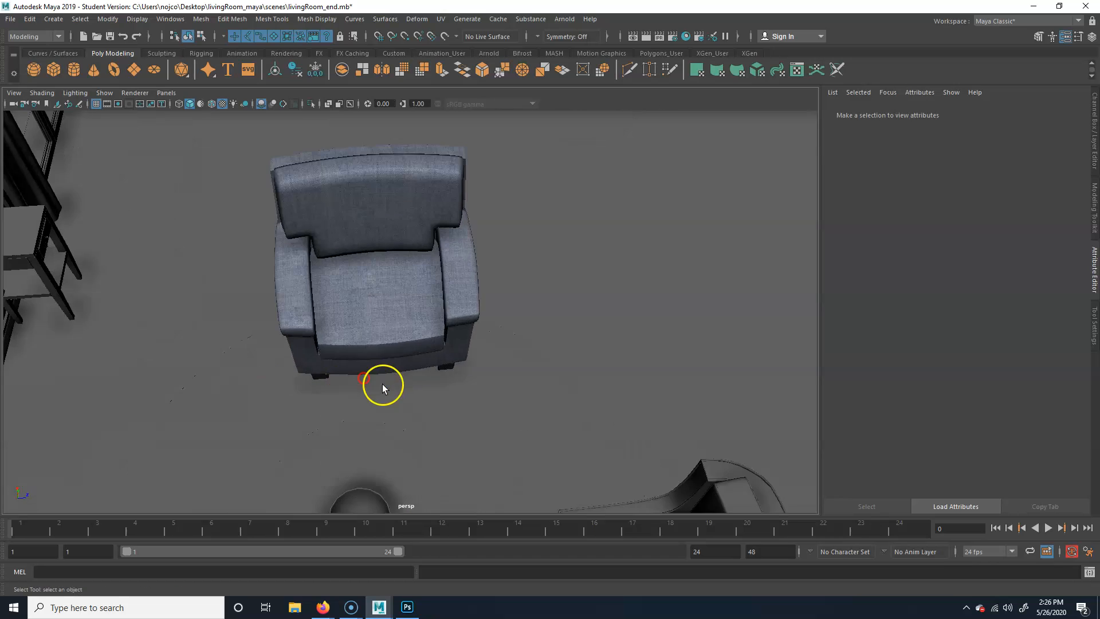
alt+middle_drag(383, 383, 458, 410)
drag(311, 458, 644, 128)
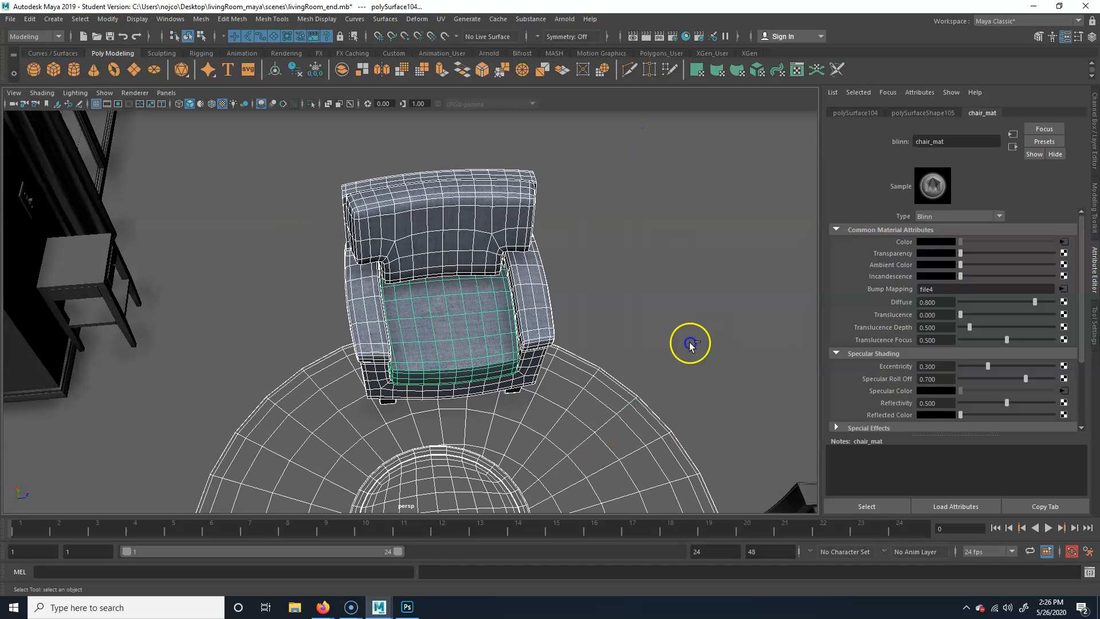
ctrl+drag(332, 490, 559, 467)
alt+right_drag(530, 464, 483, 417)
mouse_move(483, 417)
alt+mouse_down()
mouse_move(329, 386)
mouse_move(478, 413)
alt+mouse_up()
key(ctrl+1)
alt+right_drag(436, 393, 386, 385)
alt+middle_drag(386, 385, 338, 397)
alt+drag(338, 397, 347, 394)
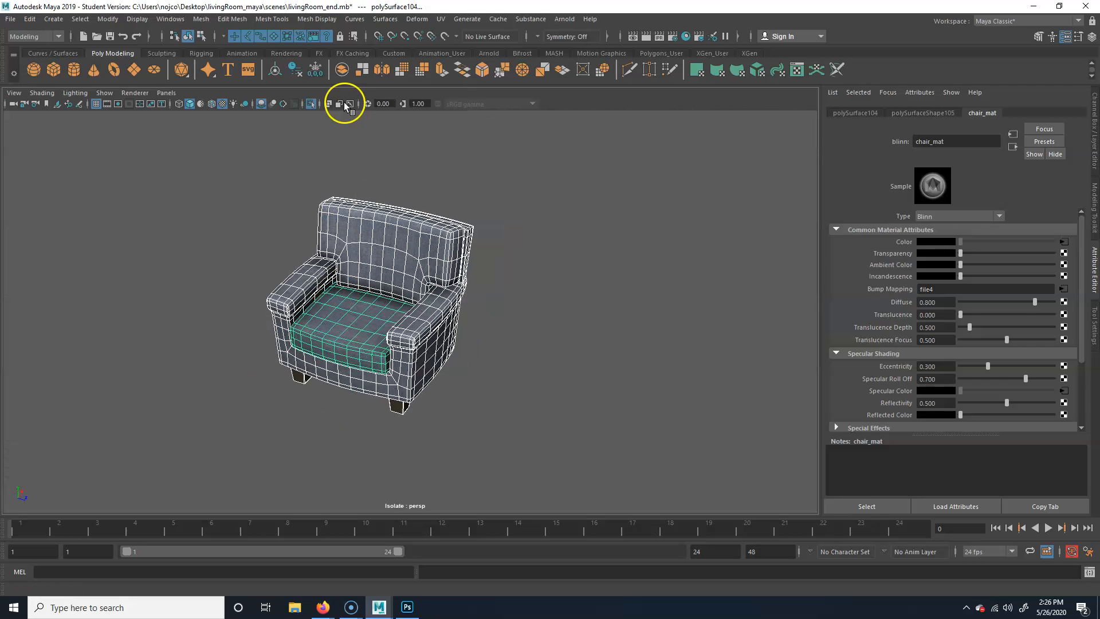
Step: Combine the selected armchair parts into a single mesh
click(341, 70)
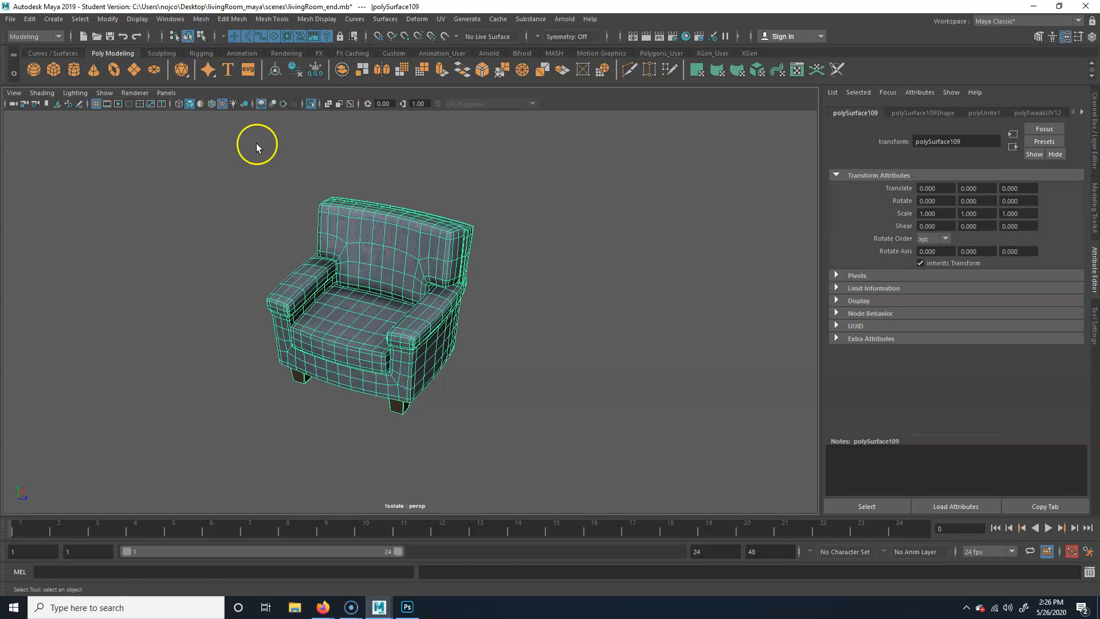
click(449, 385)
click(373, 415)
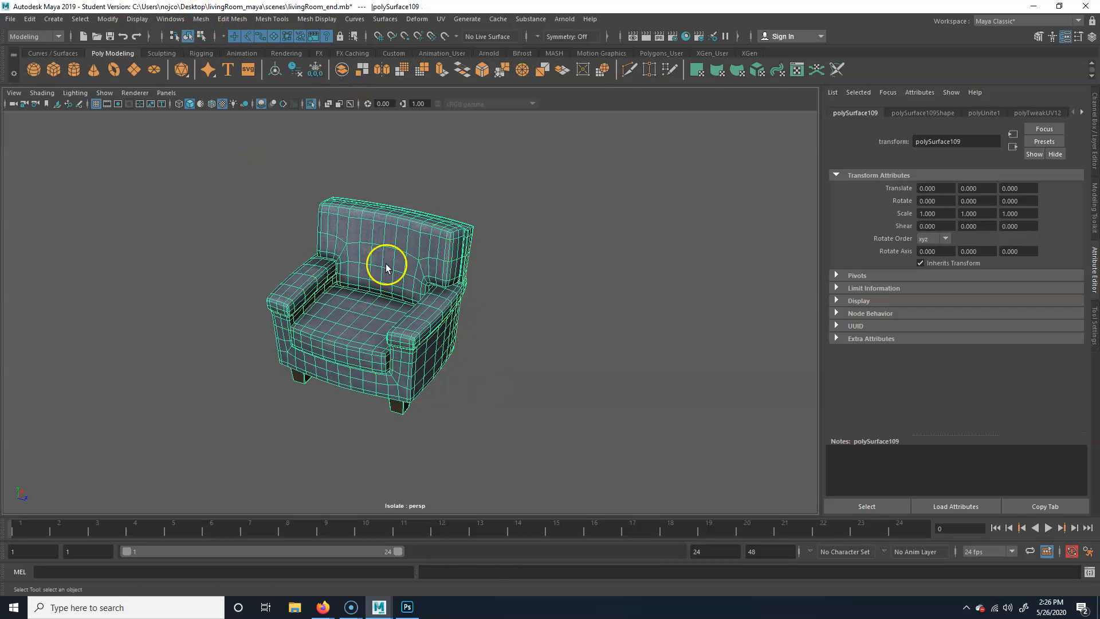
scroll(319, 334, up, 3)
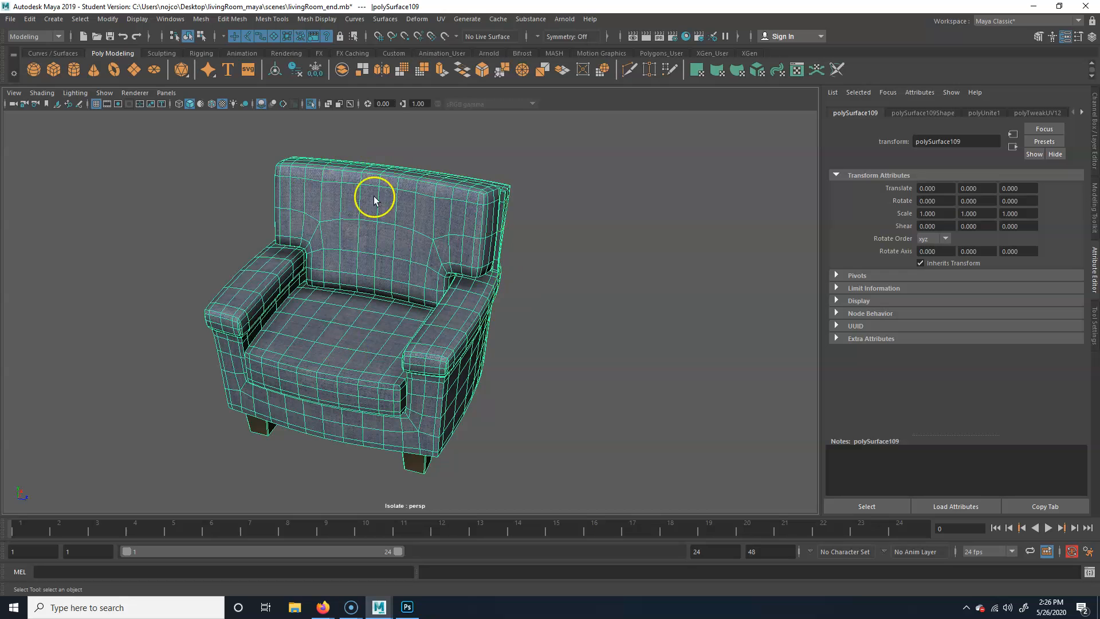
Step: Duplicate the combined armchair and move the copy about 128 units along Z, beside the original
alt+middle_drag(450, 300, 501, 304)
key(ctrl+d)
key(w)
drag(408, 297, 750, 352)
alt+middle_drag(623, 352, 474, 318)
alt+right_drag(473, 318, 437, 324)
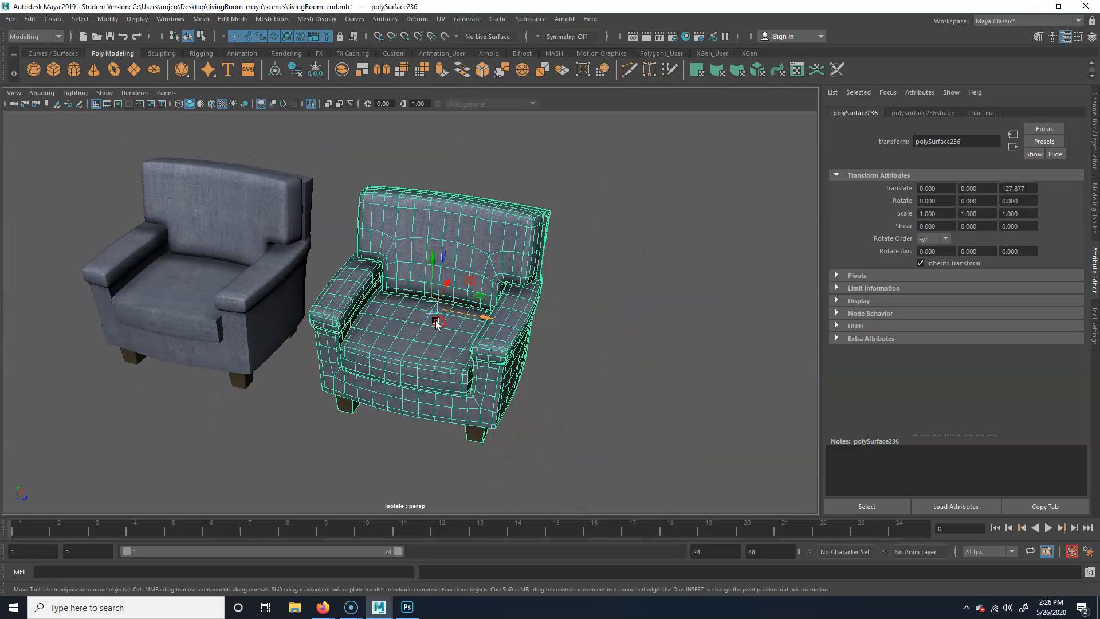
alt+drag(437, 324, 476, 330)
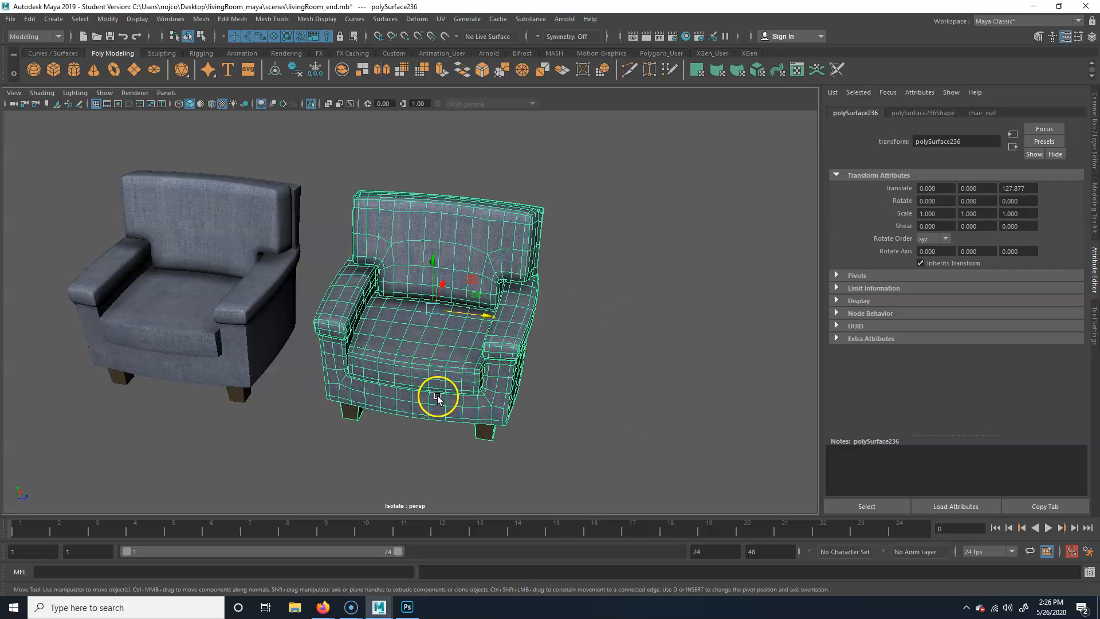
Step: Compare the two armchairs with screen space ambient occlusion off and on, and leave it off
click(260, 103)
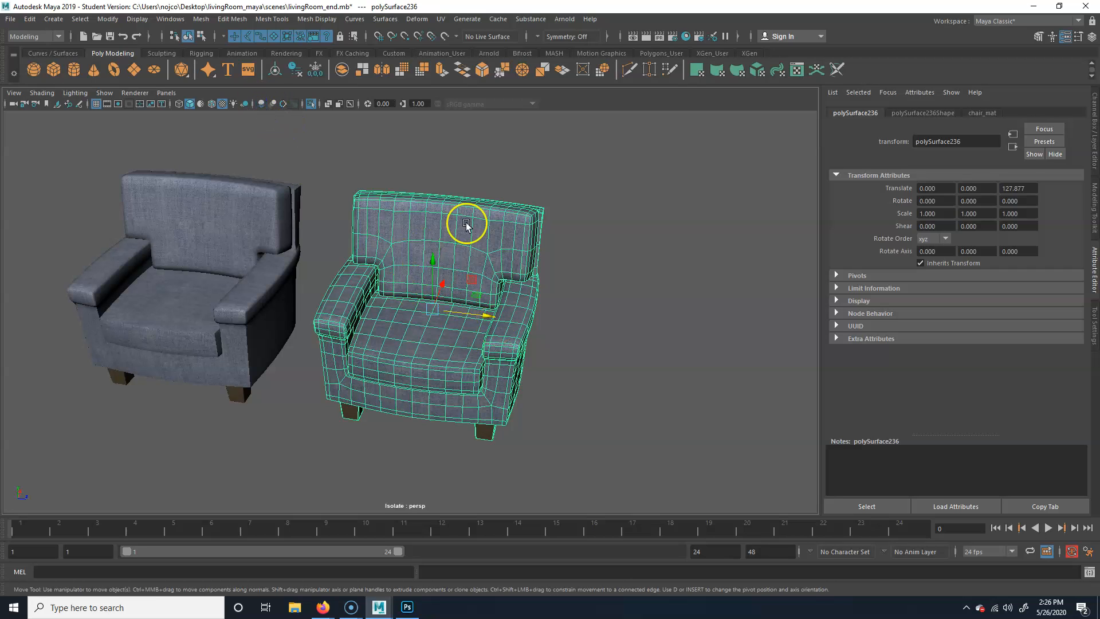
click(263, 106)
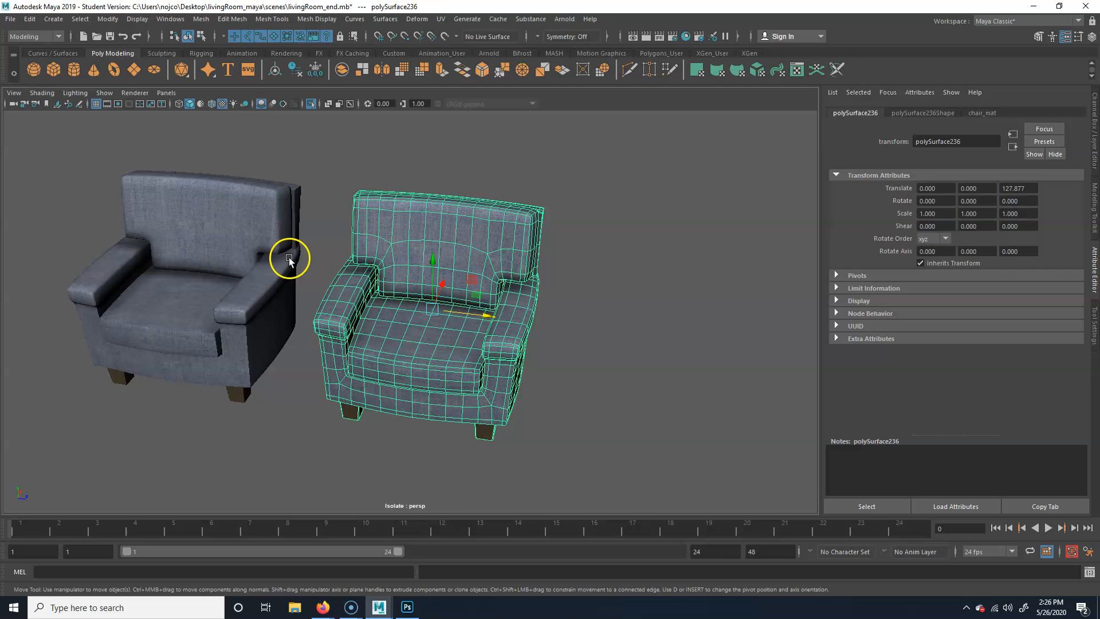
click(263, 104)
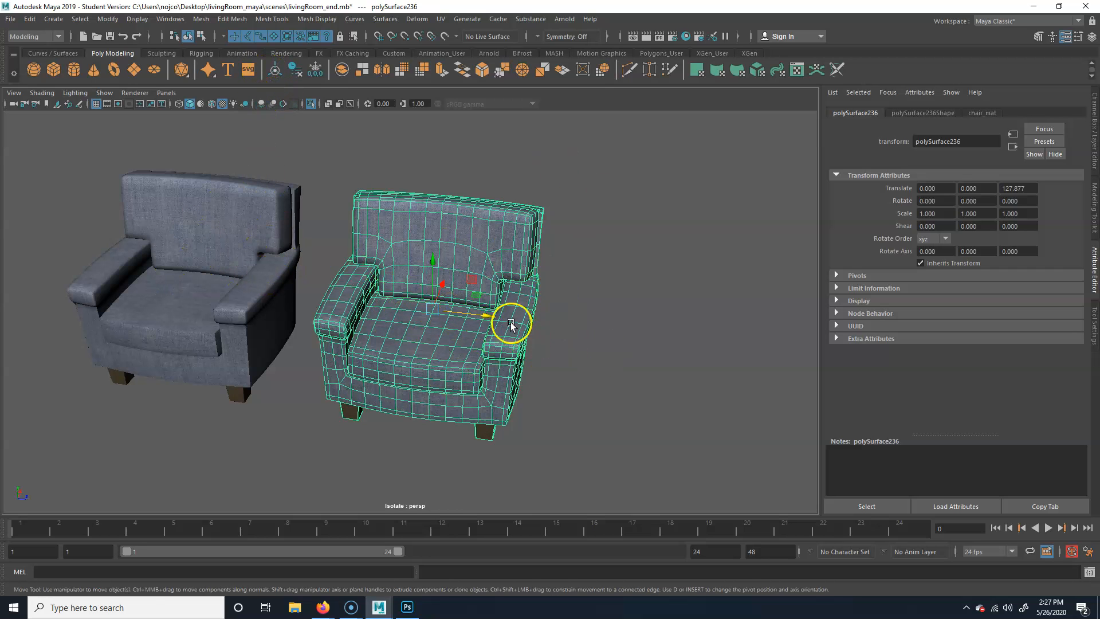
Step: Assign a new Arnold aiAmbientOcclusion material to the duplicated armchair
right_click(473, 225)
click(465, 519)
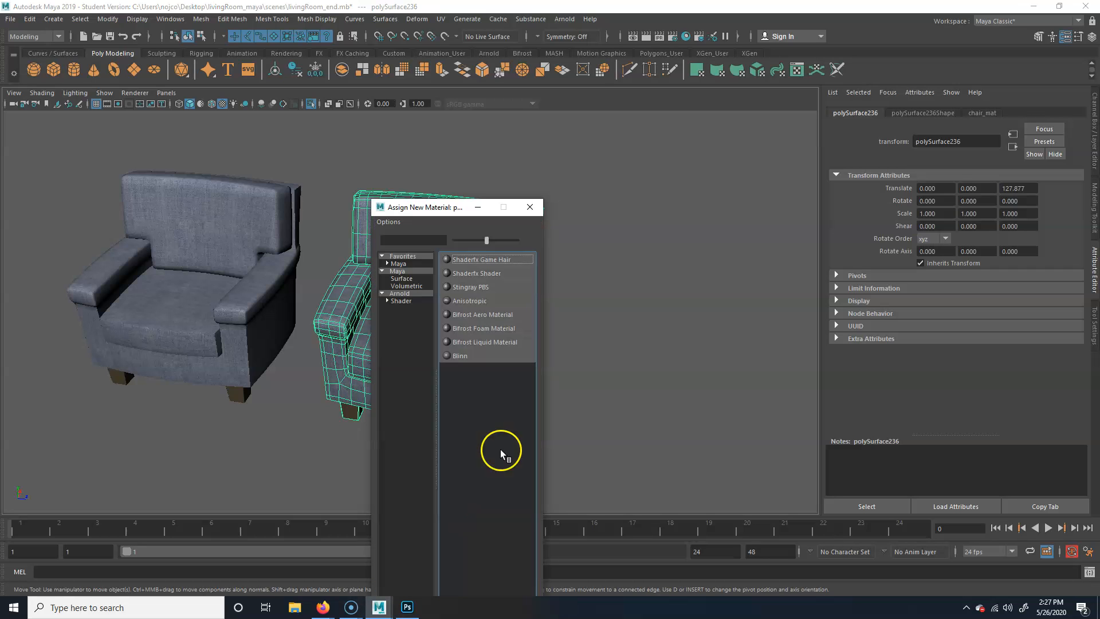
click(399, 301)
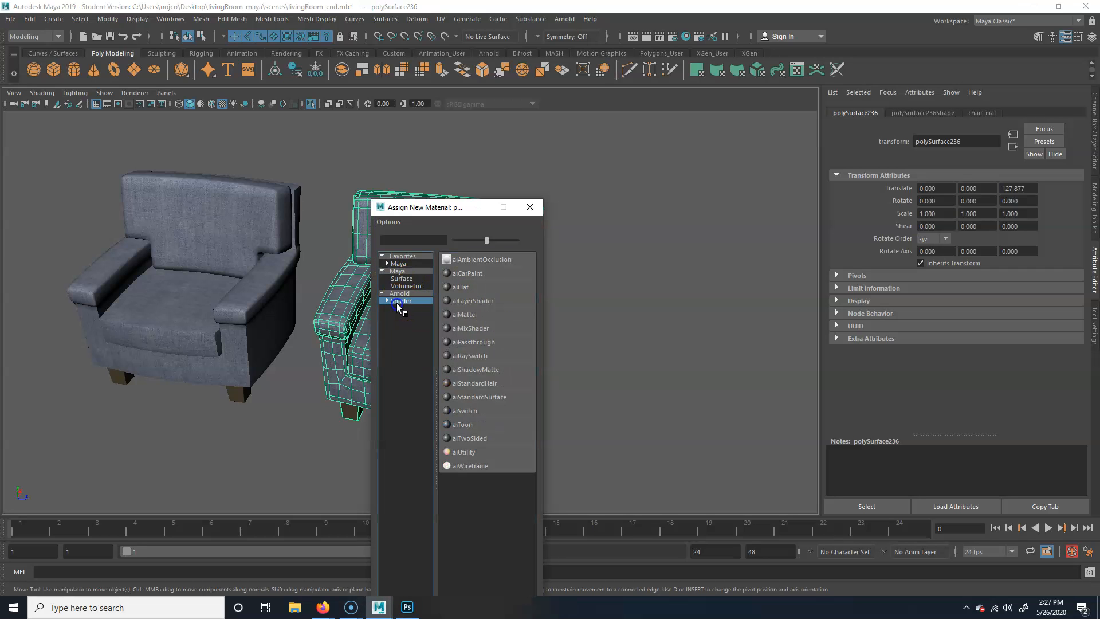
click(492, 260)
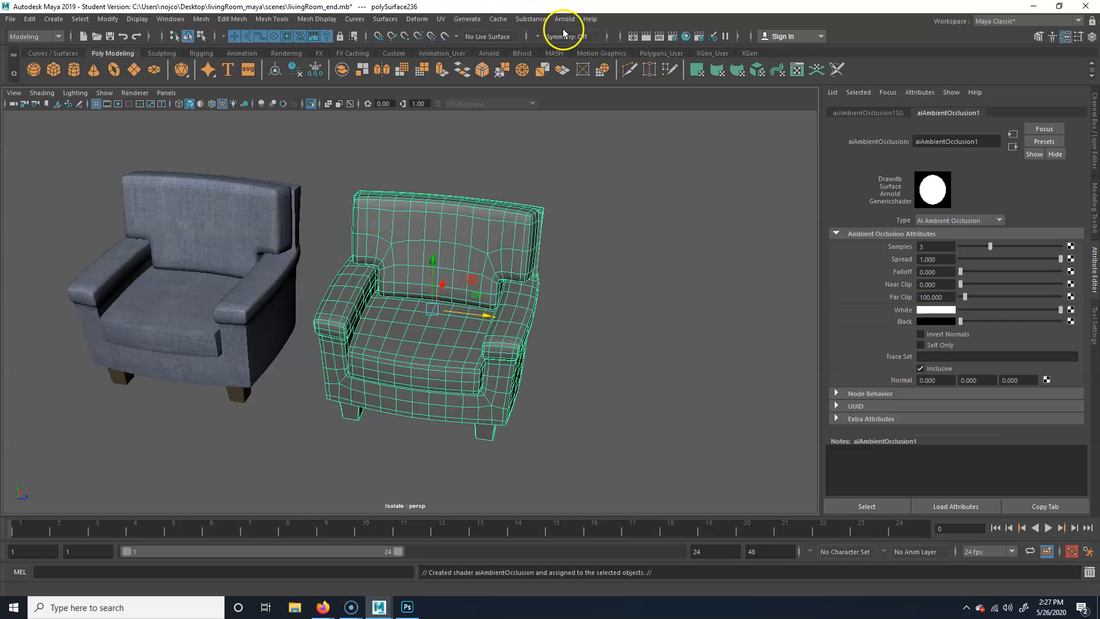
Step: Open Arnold's Render Selection To Texture settings for the duplicated armchair and move the dialog clear of the model
click(41, 37)
click(42, 37)
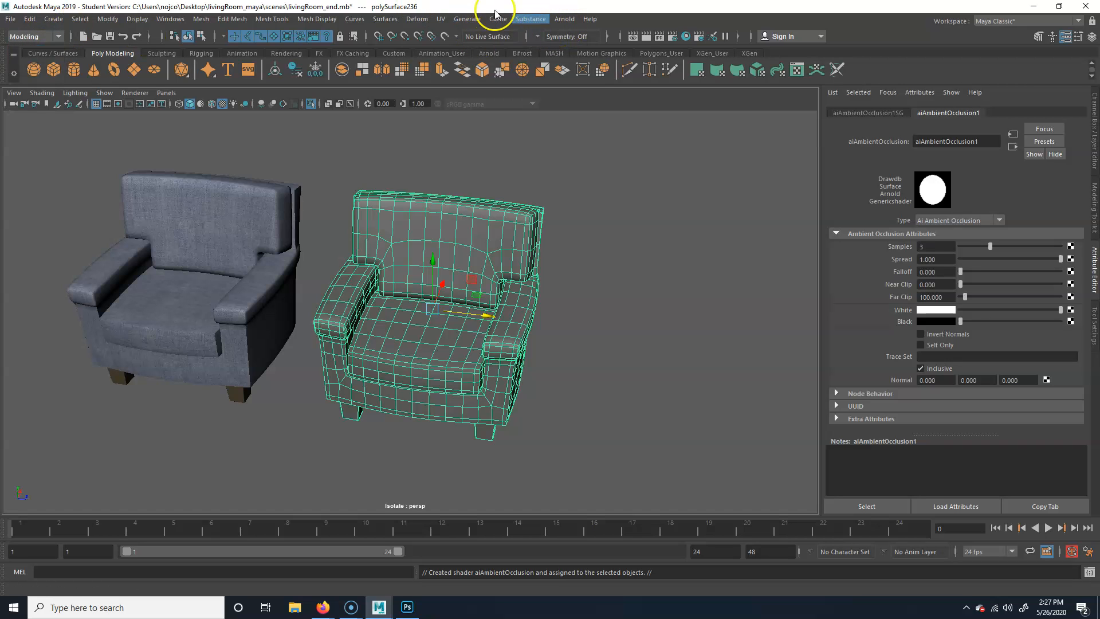
click(564, 18)
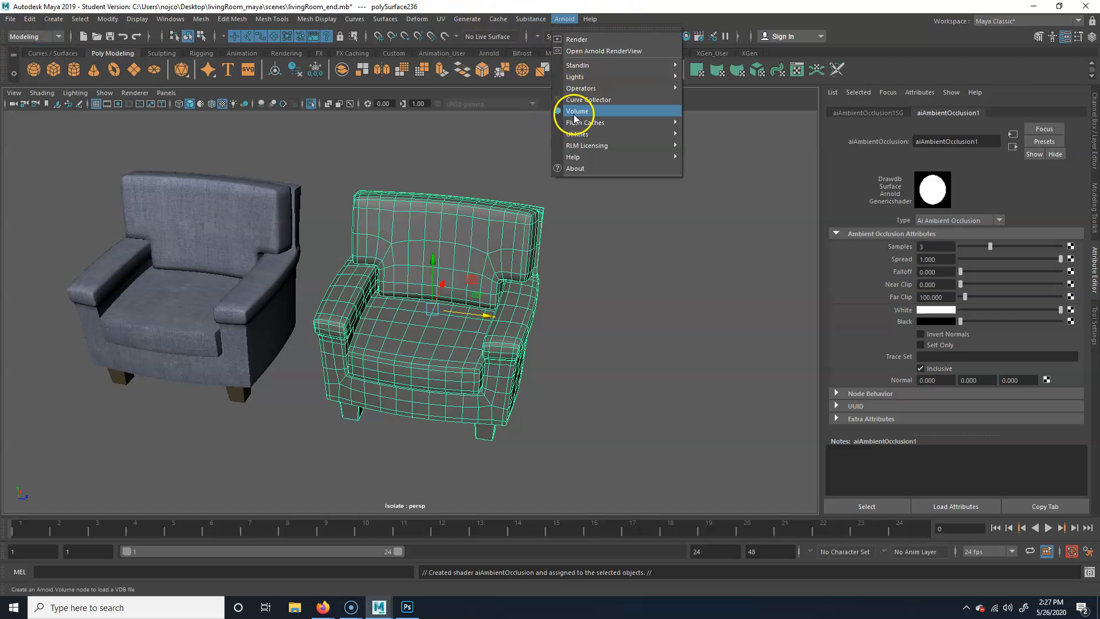
mouse_move(596, 134)
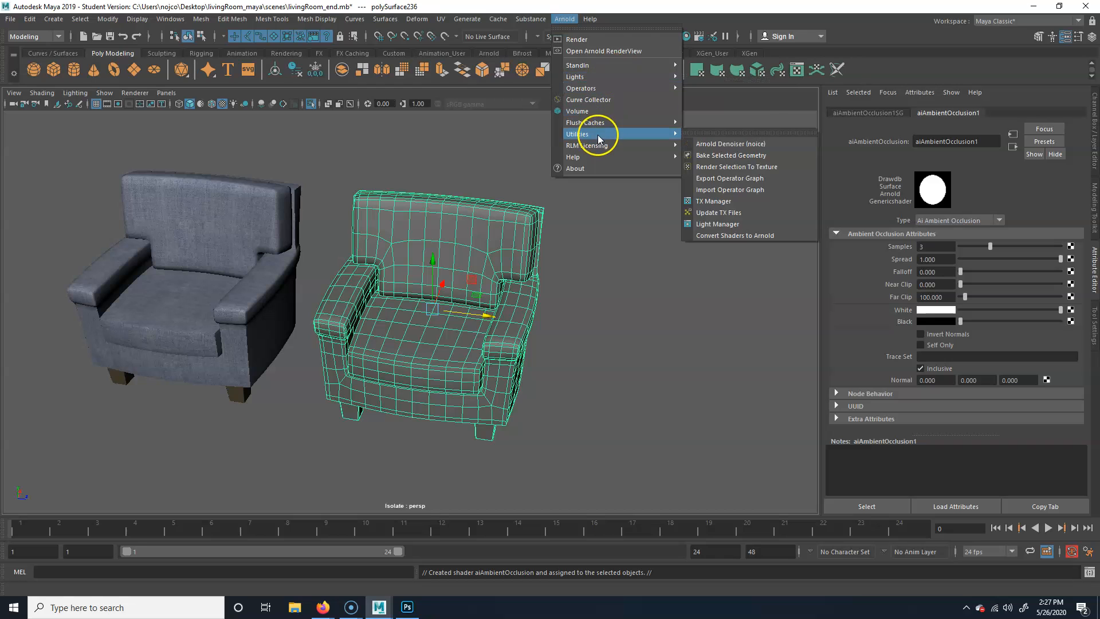
click(761, 167)
drag(526, 202, 768, 171)
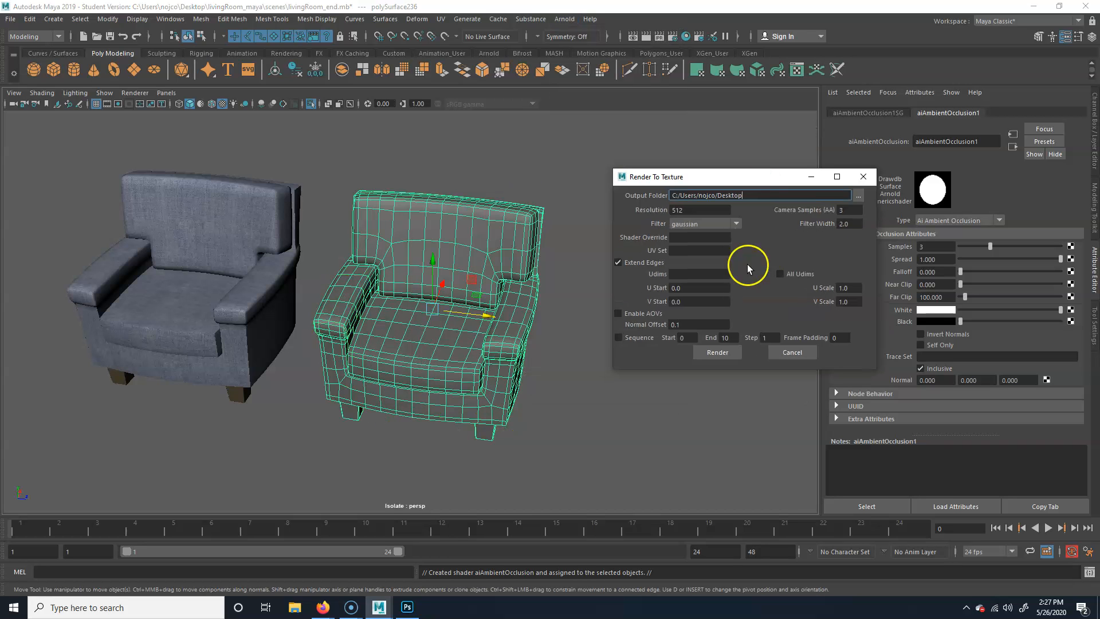
Step: Set the bake's output folder to sourceimages inside the livingRoom_maya project on the Desktop
click(858, 196)
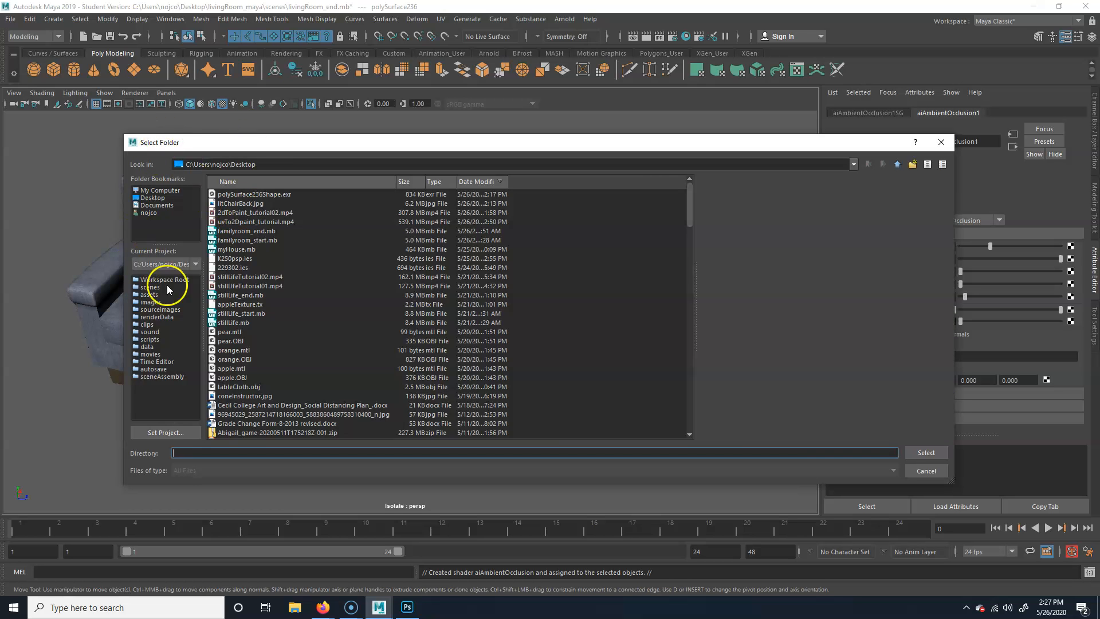
click(152, 198)
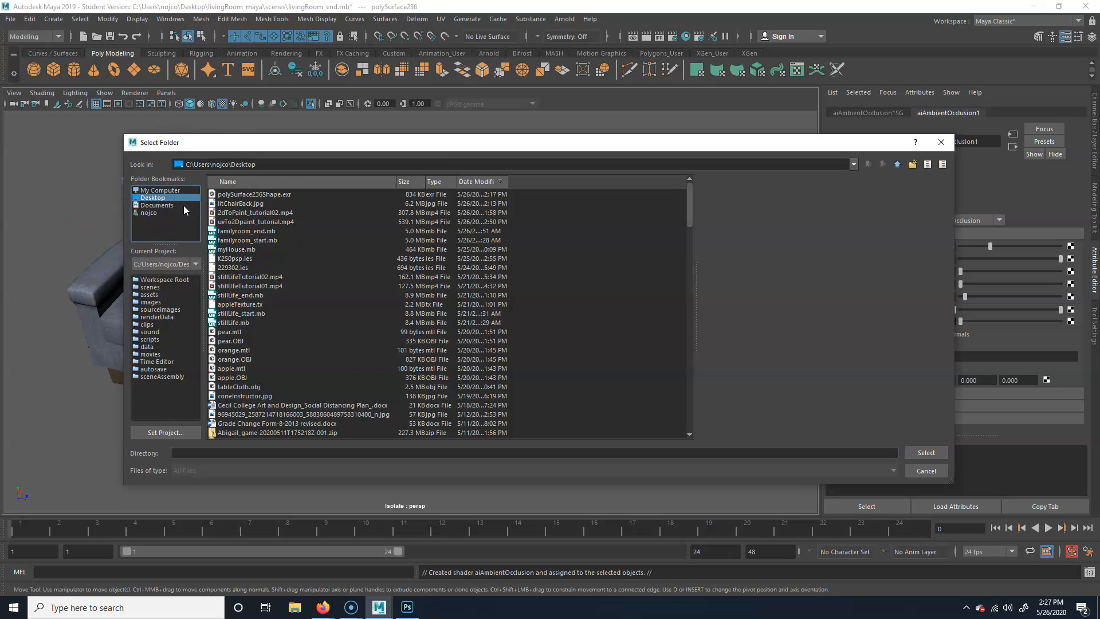
scroll(361, 359, down, 3)
scroll(334, 373, down, 15)
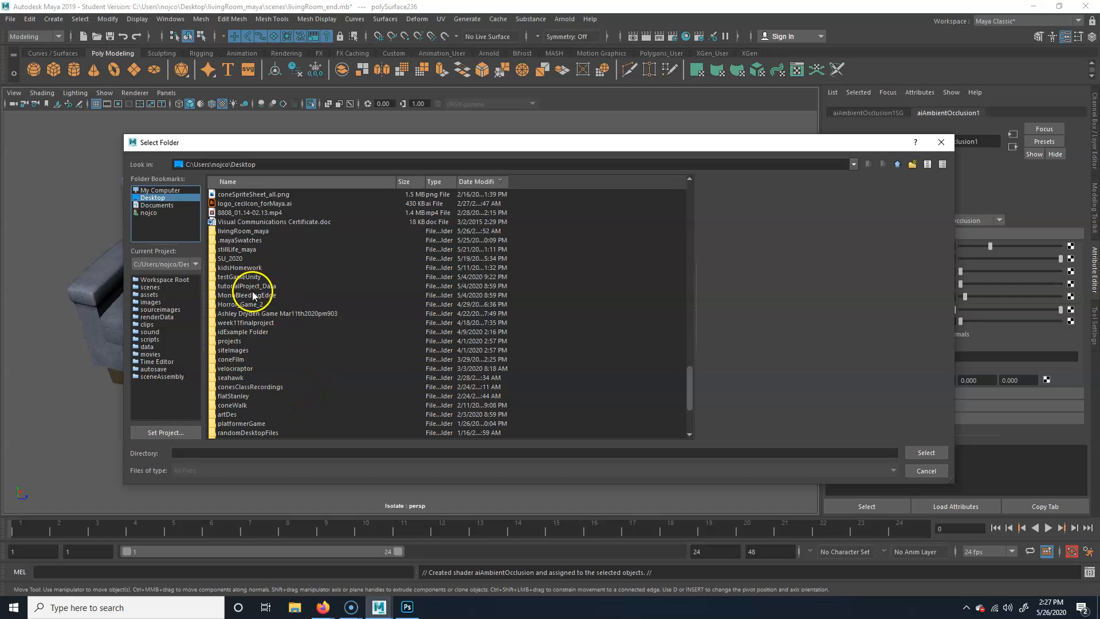
scroll(269, 329, down, 3)
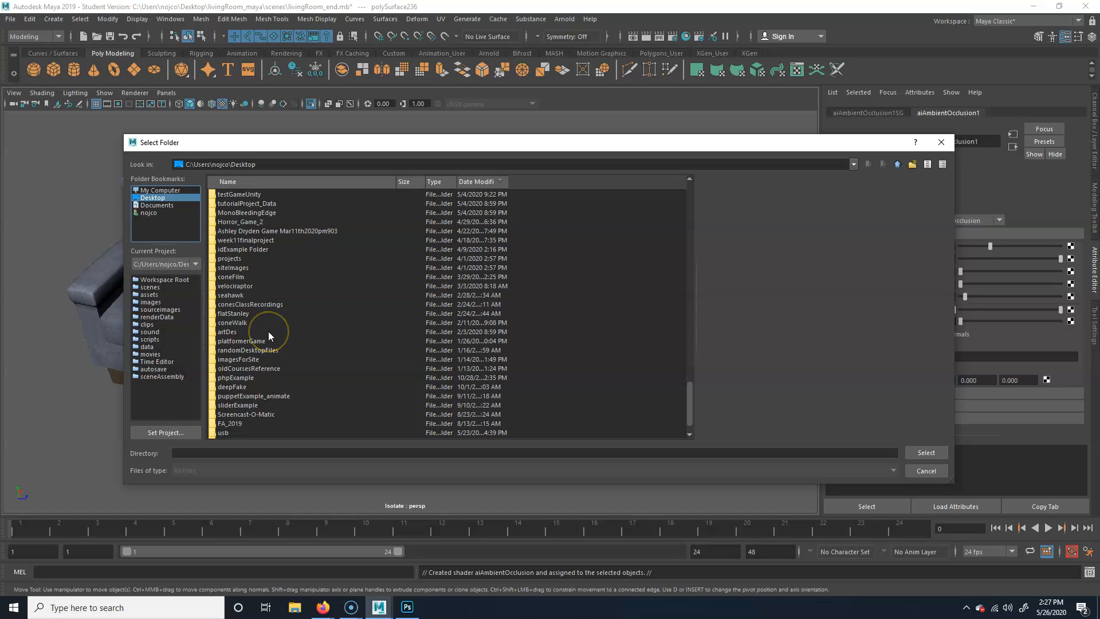
scroll(271, 335, up, 2)
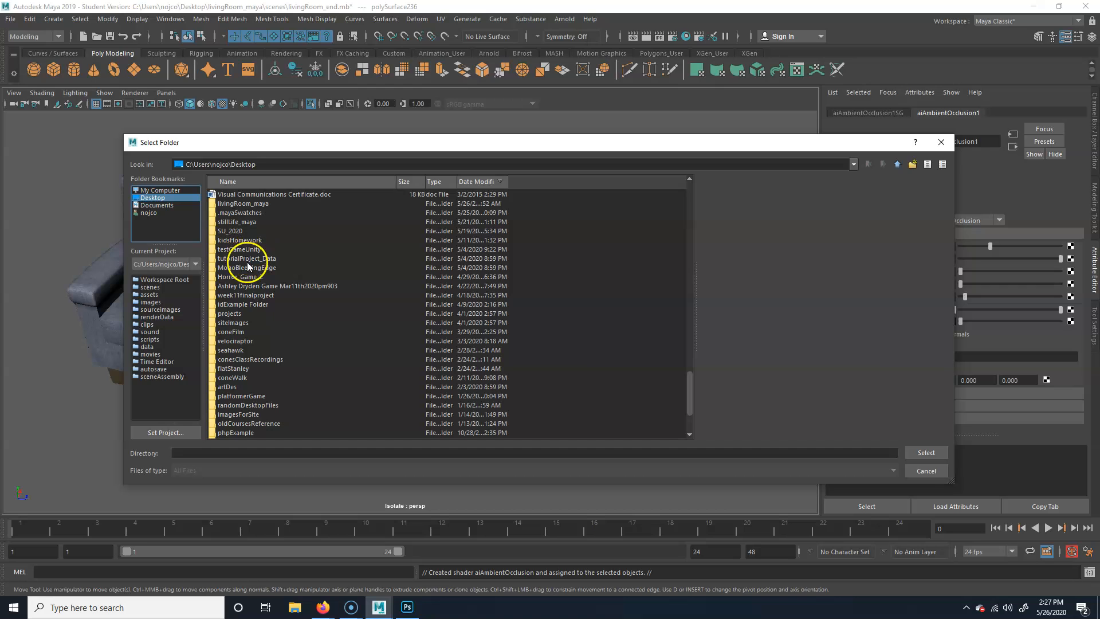
scroll(260, 281, up, 1)
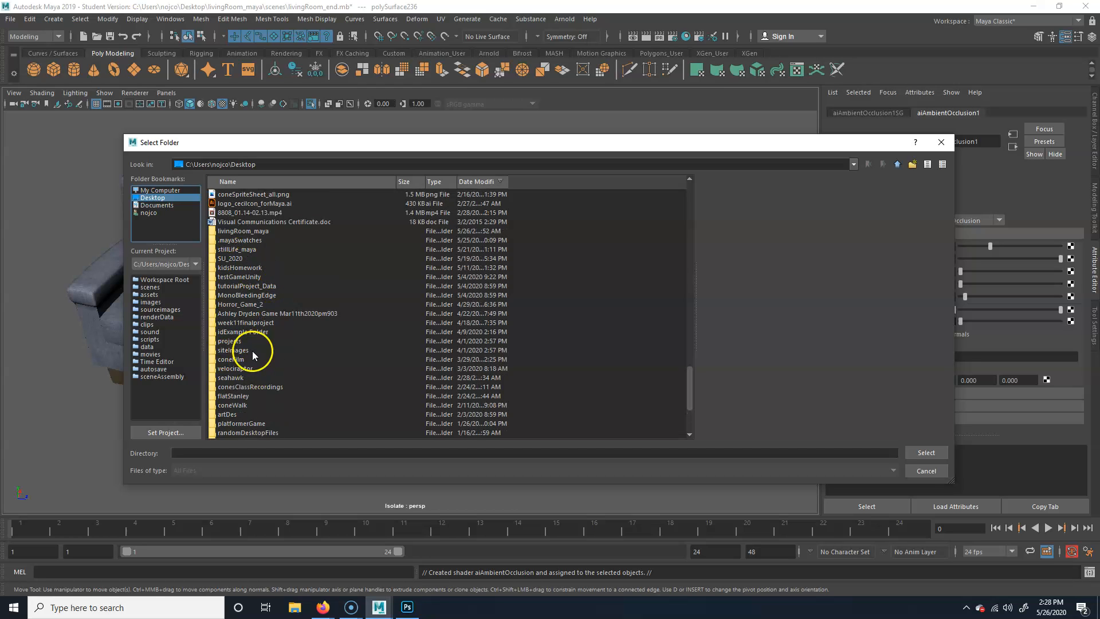
double_click(253, 232)
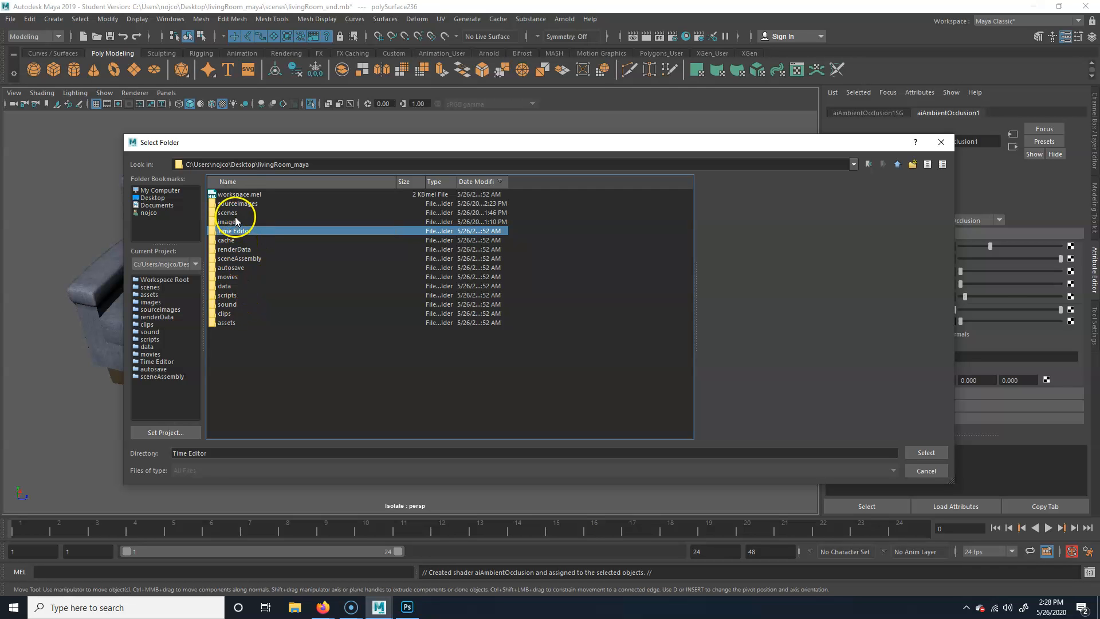
click(245, 204)
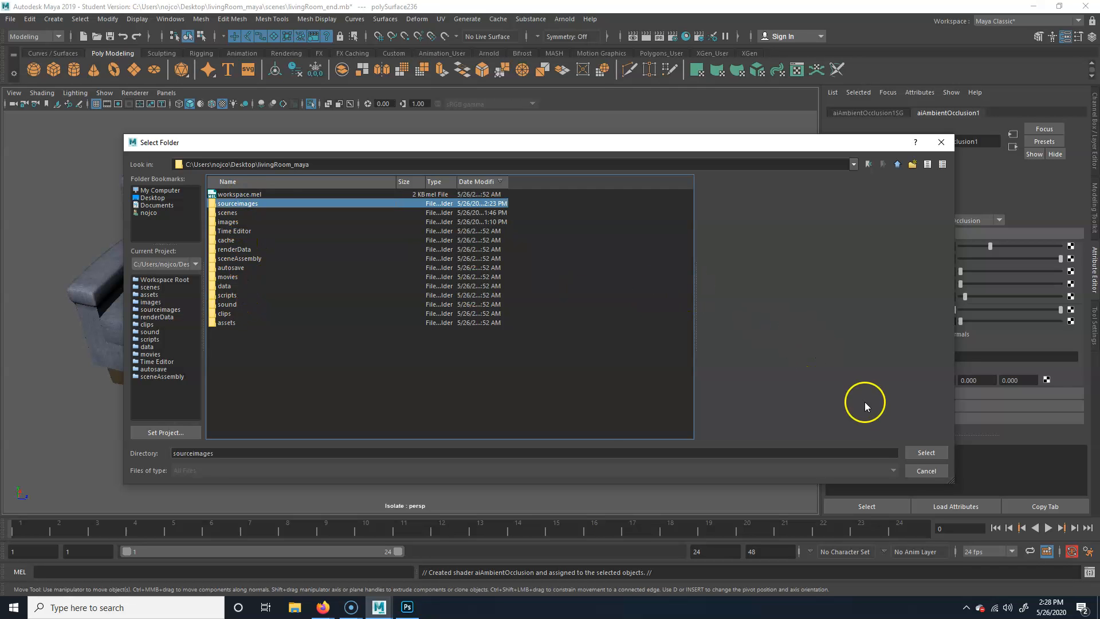
click(923, 453)
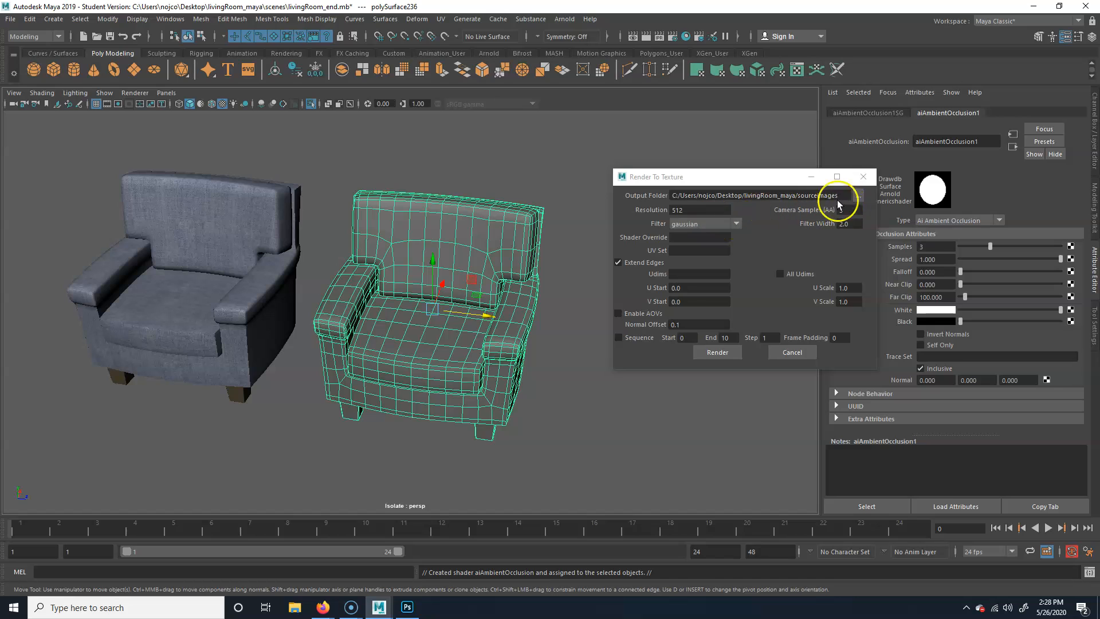
Step: Set the bake resolution to 4096 and camera samples to 6, keep the gaussian filter, and render the texture
double_click(690, 211)
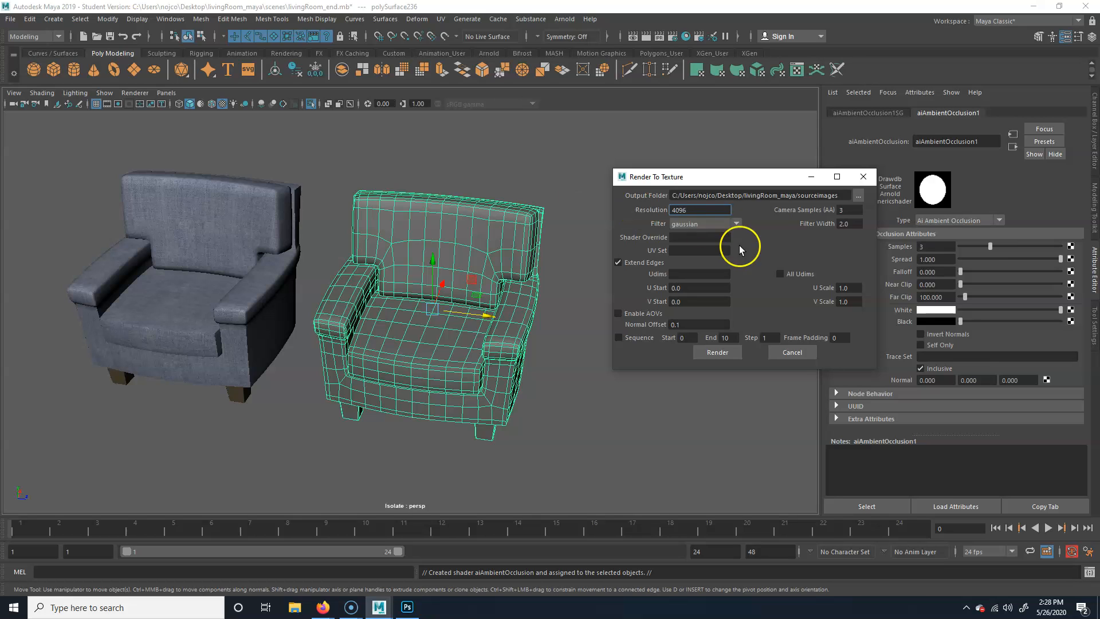
double_click(848, 210)
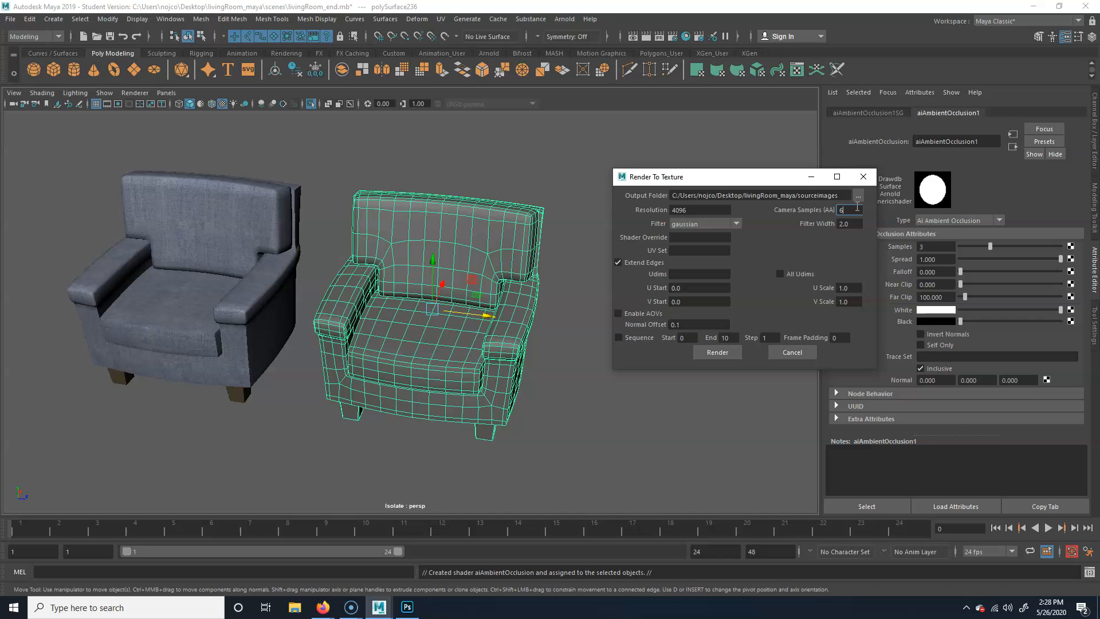
click(857, 222)
click(855, 212)
click(732, 223)
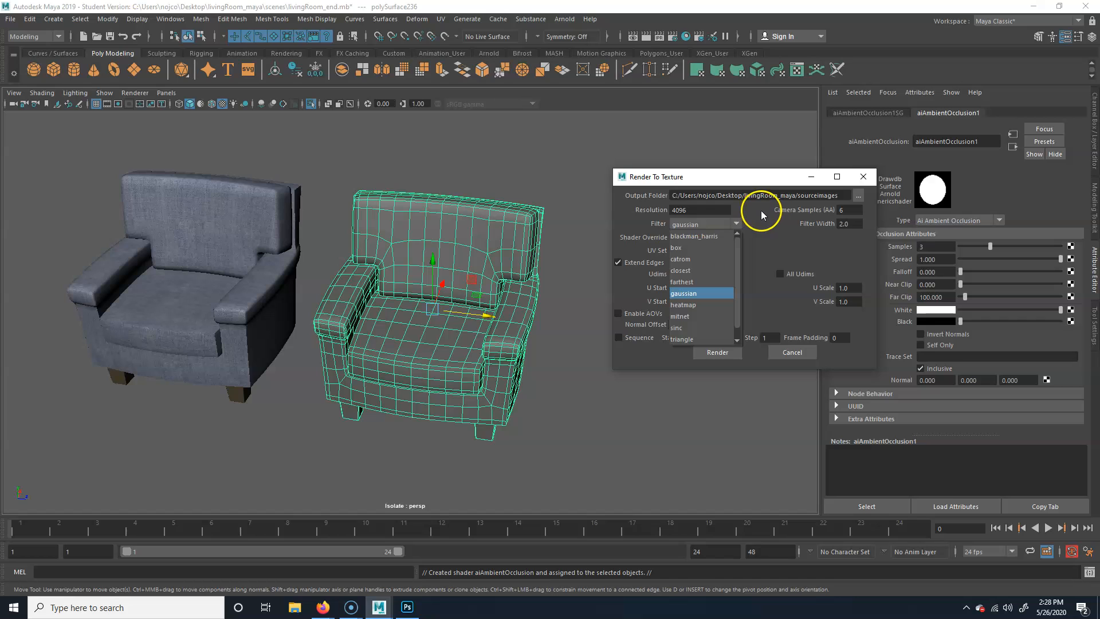
click(800, 245)
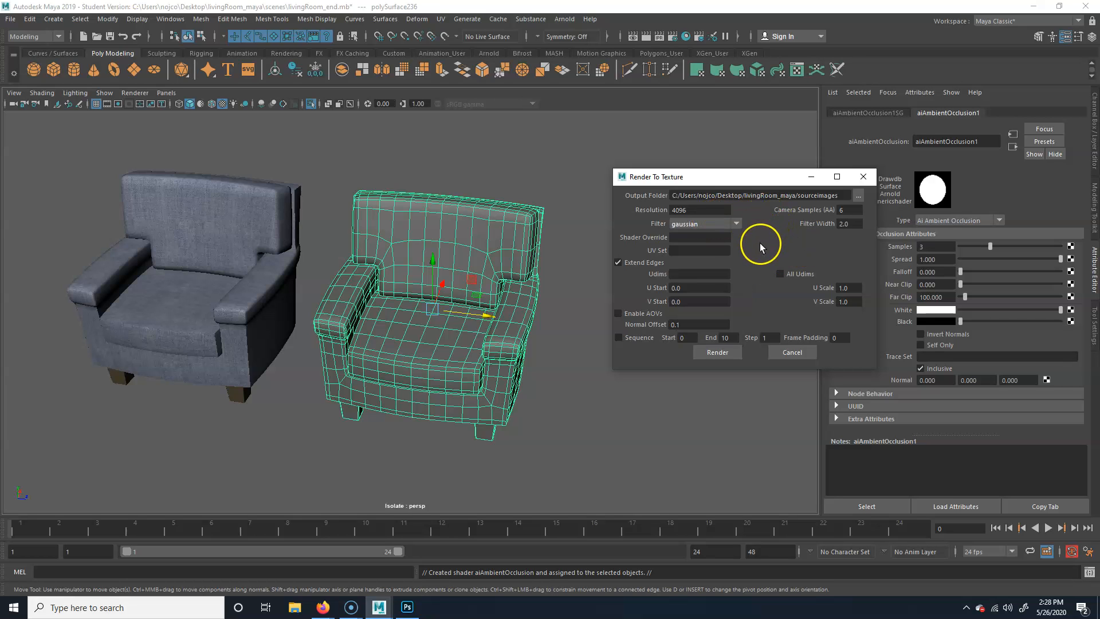
click(724, 351)
click(728, 351)
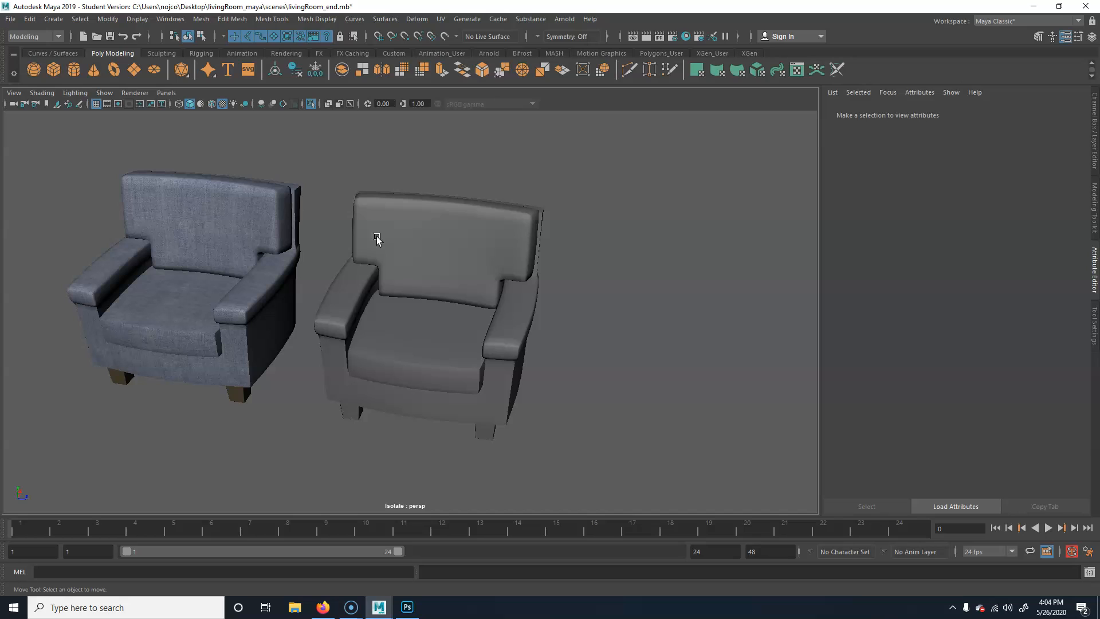
Step: Switch to Photoshop and examine the baked ambient occlusion texture polySurface236Shape.exr up close
click(407, 607)
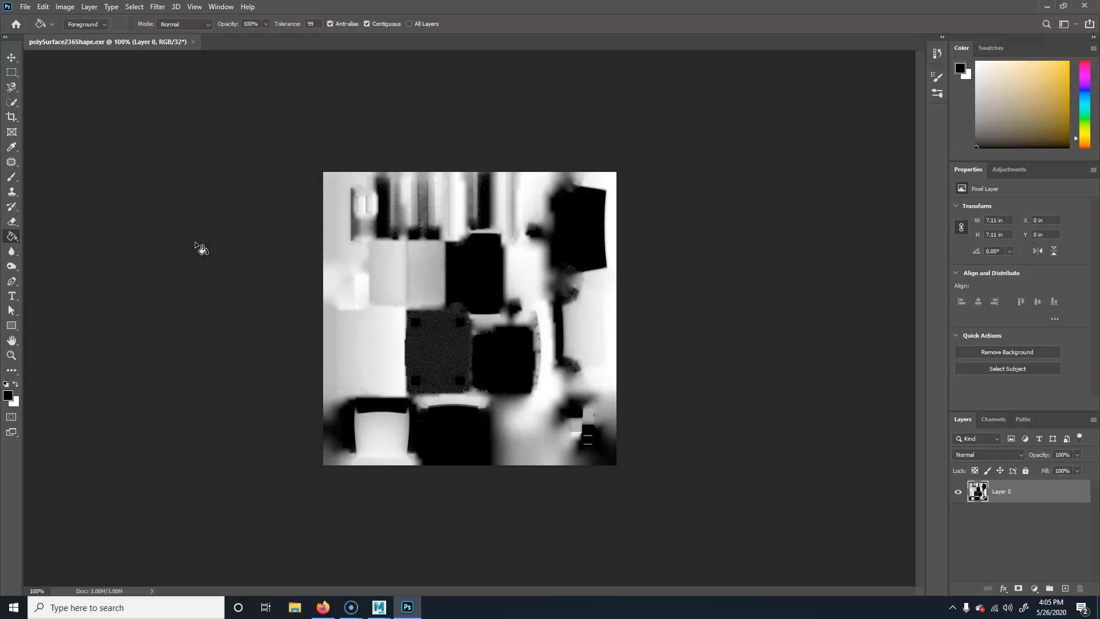
click(180, 251)
alt+scroll(474, 324, up, 3)
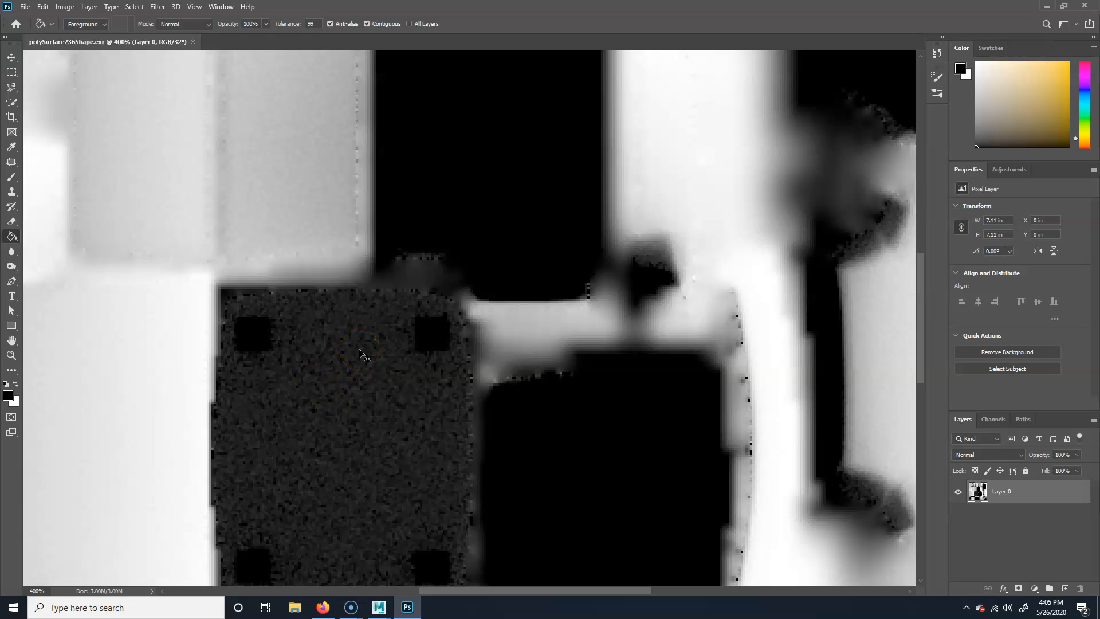
key(ctrl+minus)
key(ctrl+minus)
key(ctrl+minus)
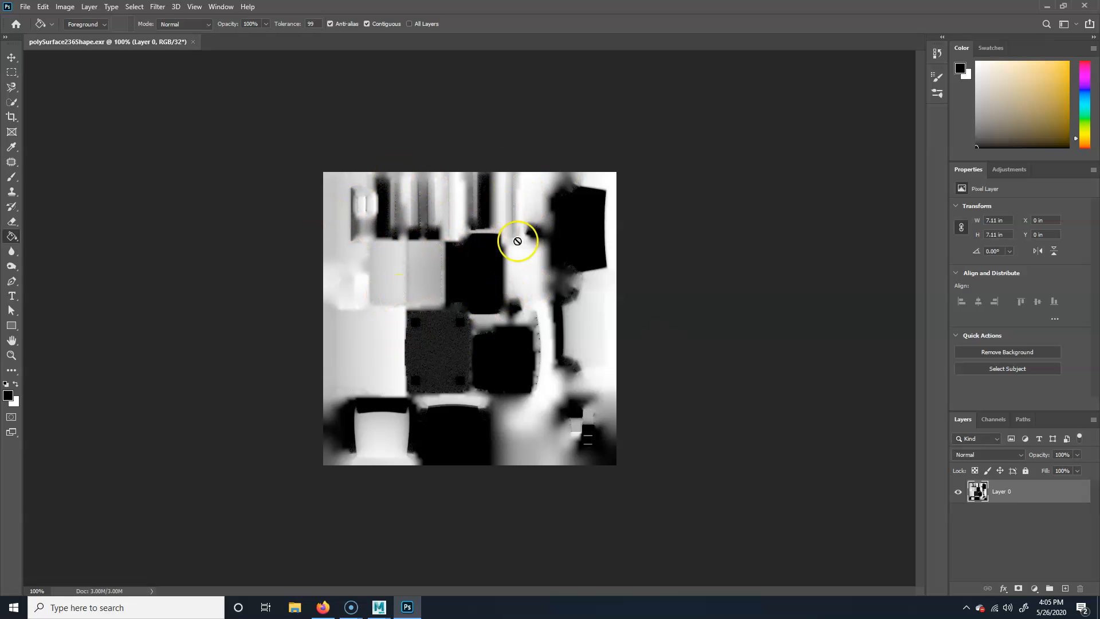
Step: Switch back to Maya, create an area light, and raise it above the textured armchair to a height of about 184
mouse_move(379, 606)
click(412, 584)
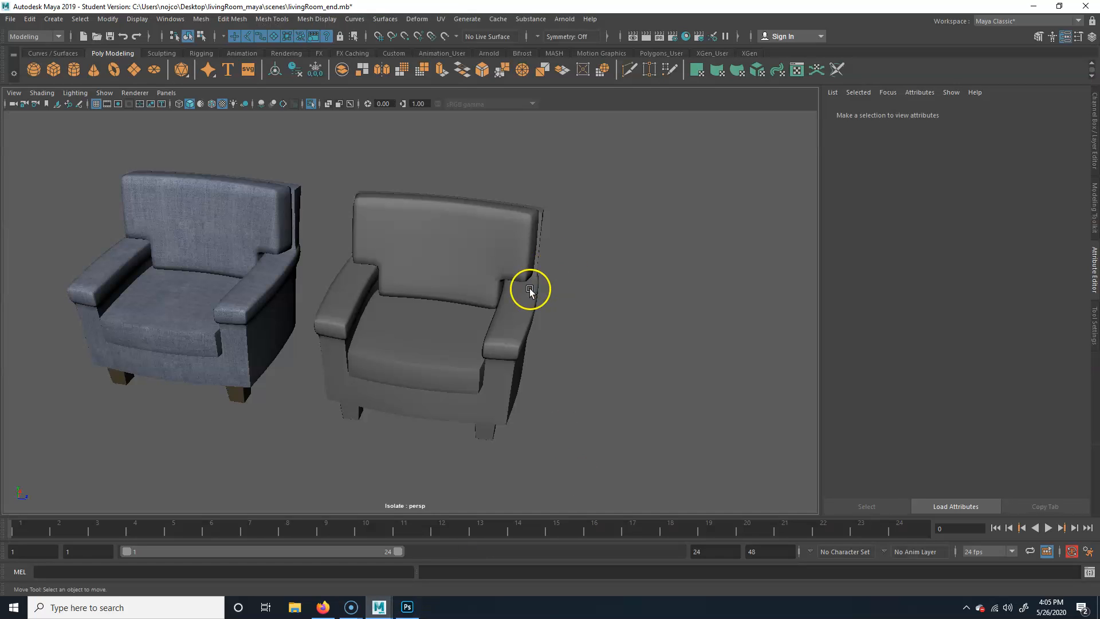
alt+middle_drag(452, 347, 458, 359)
alt+drag(458, 360, 517, 385)
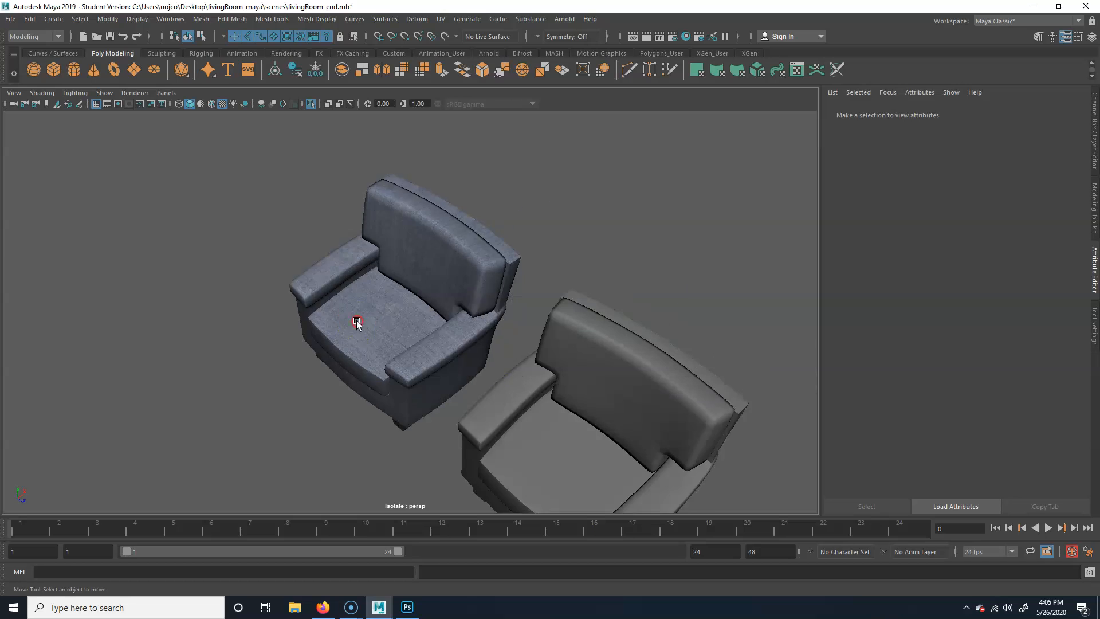
alt+drag(356, 324, 335, 319)
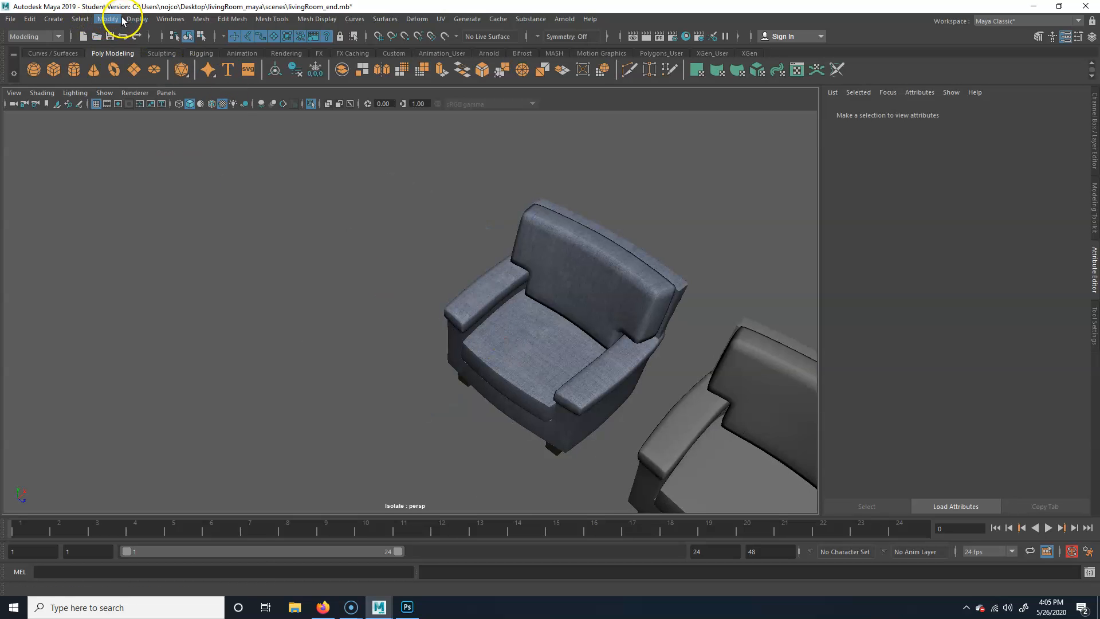
click(53, 19)
mouse_move(71, 82)
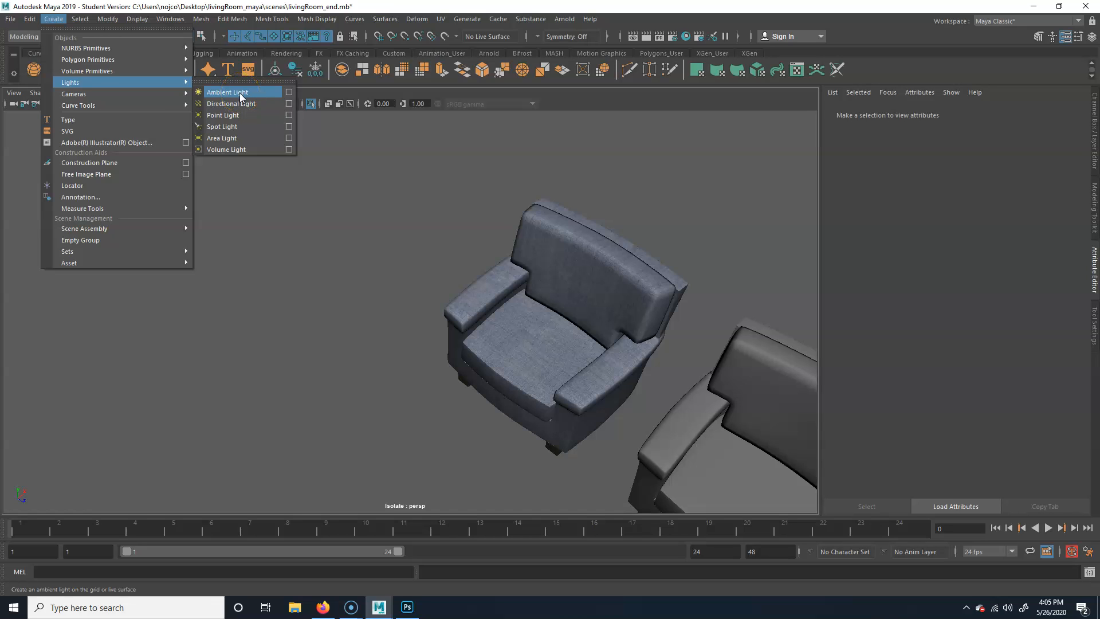
click(224, 137)
mouse_move(464, 349)
alt+right_down()
mouse_move(356, 344)
mouse_move(452, 335)
alt+right_up()
drag(398, 322, 389, 173)
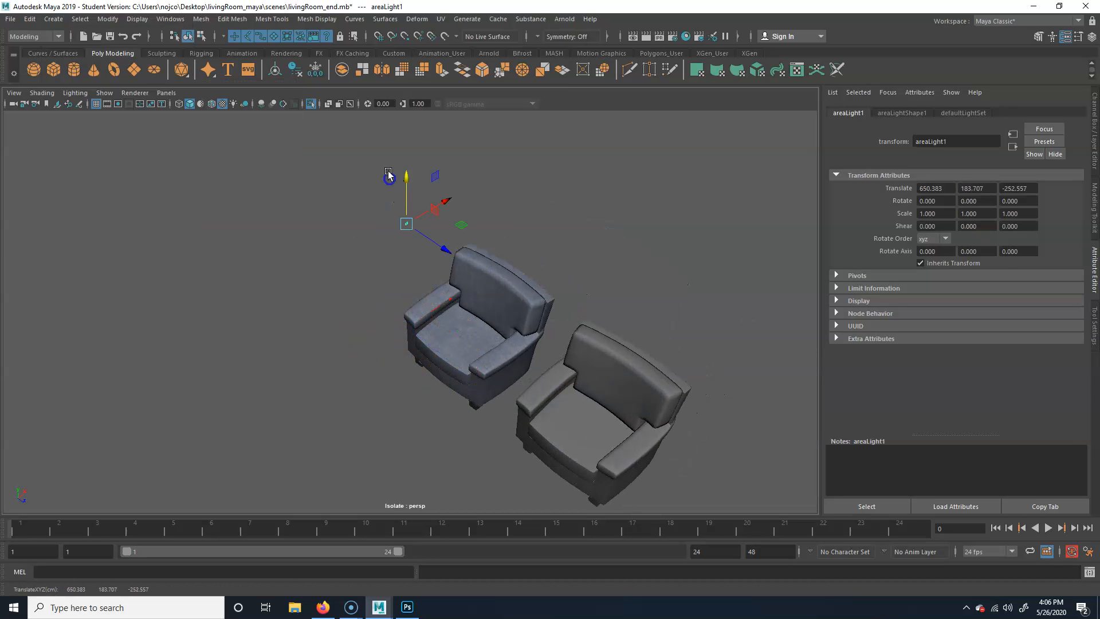
Step: Scale the area light uniformly to about 46.9 and rotate it to aim down at the armchairs
key(r)
drag(422, 216, 515, 216)
key(e)
mouse_move(400, 257)
mouse_down()
mouse_move(361, 171)
mouse_move(427, 230)
mouse_move(403, 250)
mouse_up()
key(w)
alt+drag(522, 277, 300, 180)
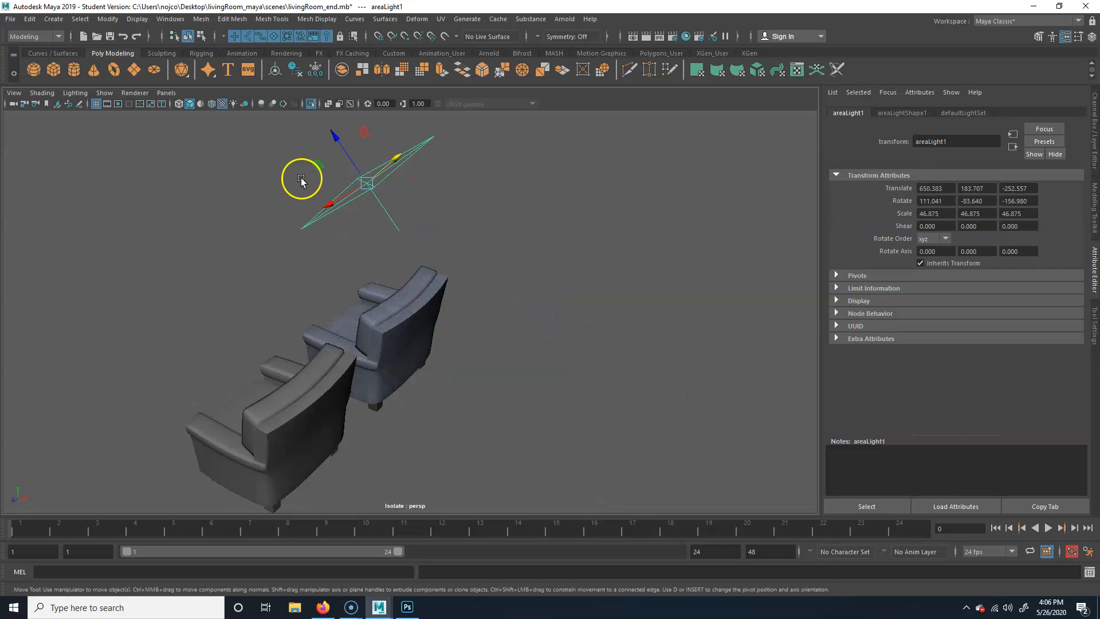
Step: Enable scene lighting, shadows and ambient occlusion in the viewport, and move the area light farther up and forward from the armchairs
click(233, 103)
click(260, 103)
alt+drag(304, 241, 464, 235)
alt+middle_drag(463, 235, 400, 299)
drag(419, 218, 361, 277)
drag(323, 171, 285, 130)
drag(260, 87, 192, 6)
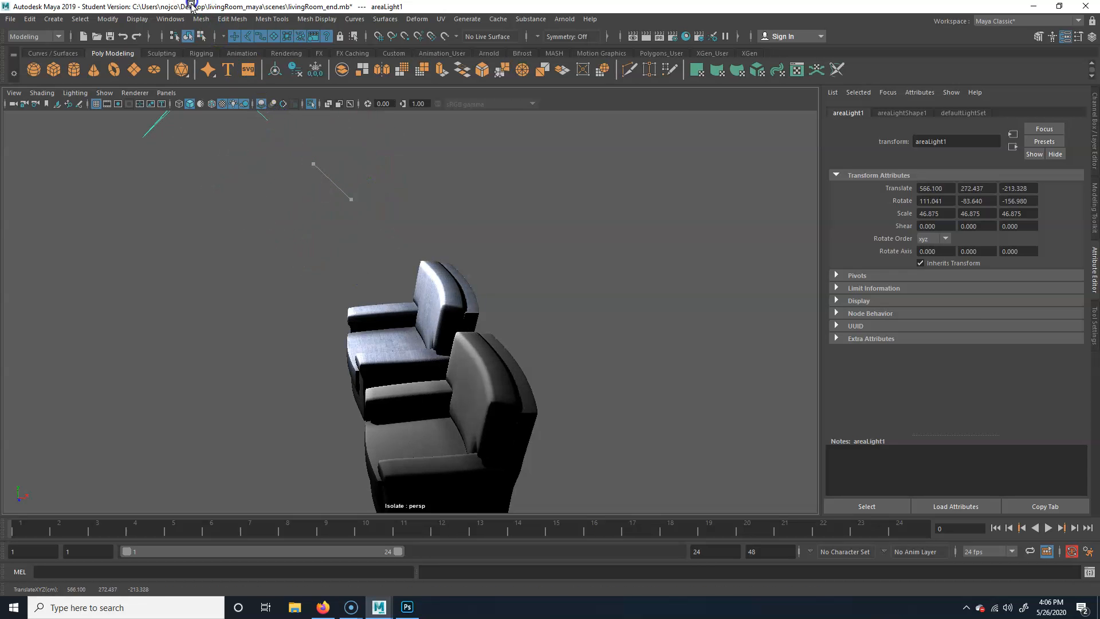
Step: Refine the area light's placement to about 598, 271, -210 and its X rotation to about 93 degrees
alt+middle_drag(306, 159, 325, 225)
alt+middle_drag(265, 126, 277, 180)
key(e)
mouse_move(317, 189)
mouse_down()
mouse_move(294, 170)
mouse_move(320, 216)
mouse_move(324, 191)
mouse_move(411, 202)
mouse_move(360, 205)
mouse_move(369, 238)
mouse_move(341, 172)
mouse_move(322, 182)
mouse_up()
key(w)
key(e)
alt+drag(351, 230, 382, 239)
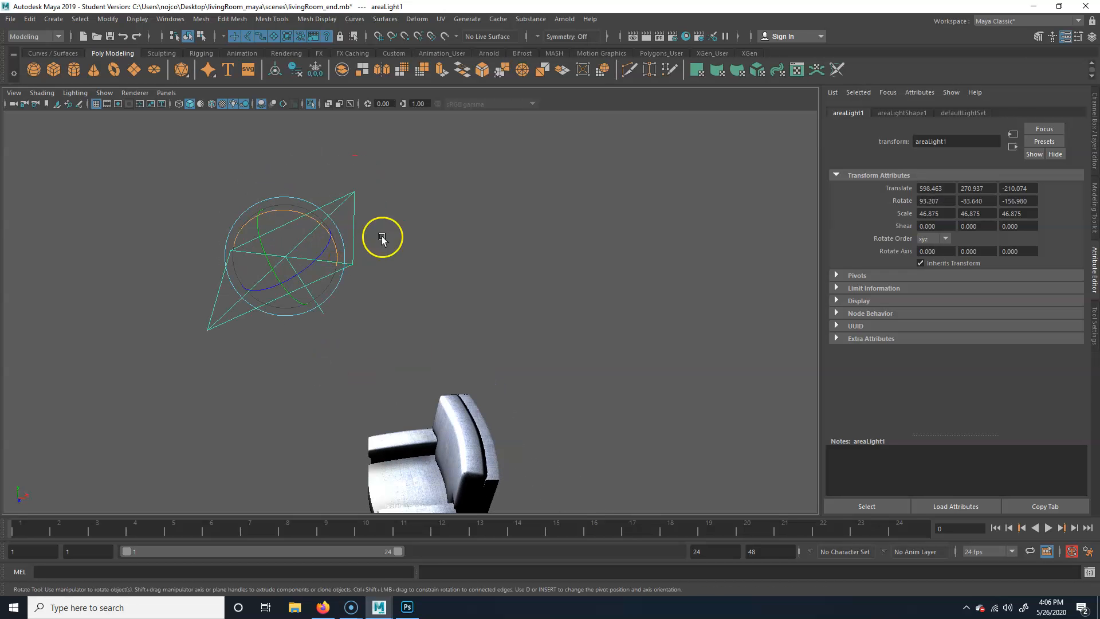
Step: Set the area light's intensity to 0.6 and check its effect on both armchairs
click(898, 115)
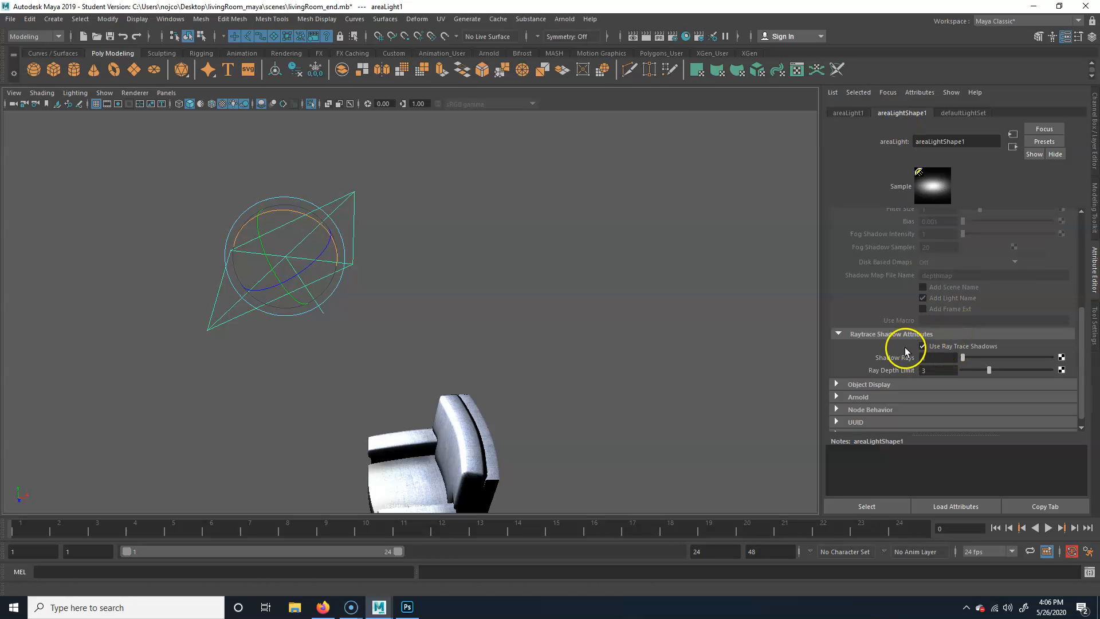
scroll(905, 351, up, 6)
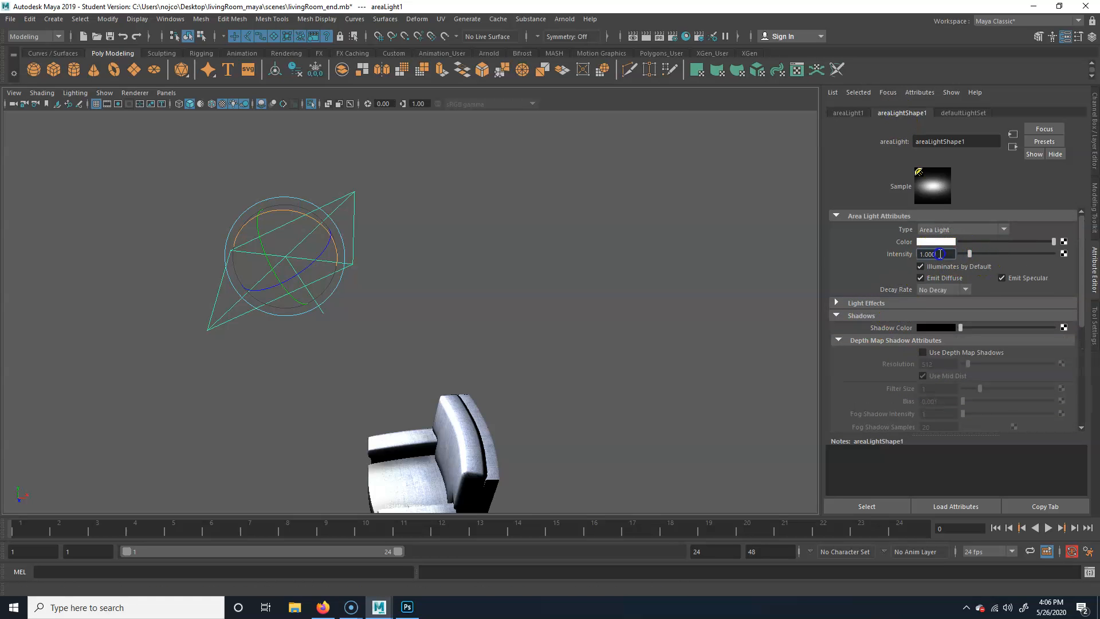
key(Return)
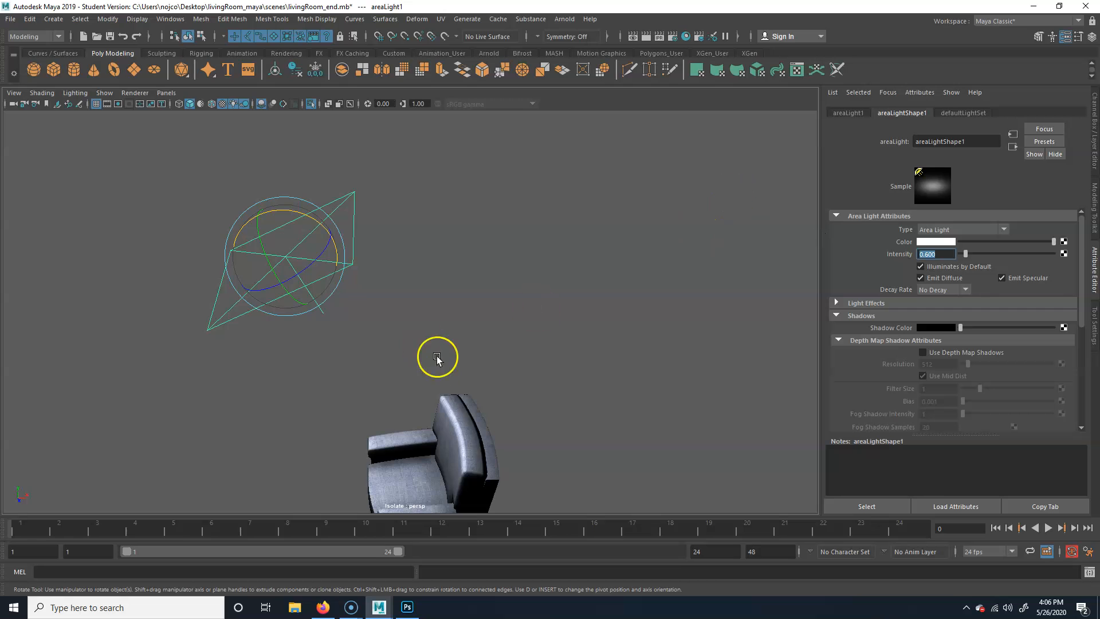
alt+drag(437, 356, 493, 363)
alt+middle_drag(493, 363, 435, 274)
alt+drag(435, 274, 462, 327)
alt+right_drag(462, 326, 400, 315)
alt+drag(400, 316, 424, 321)
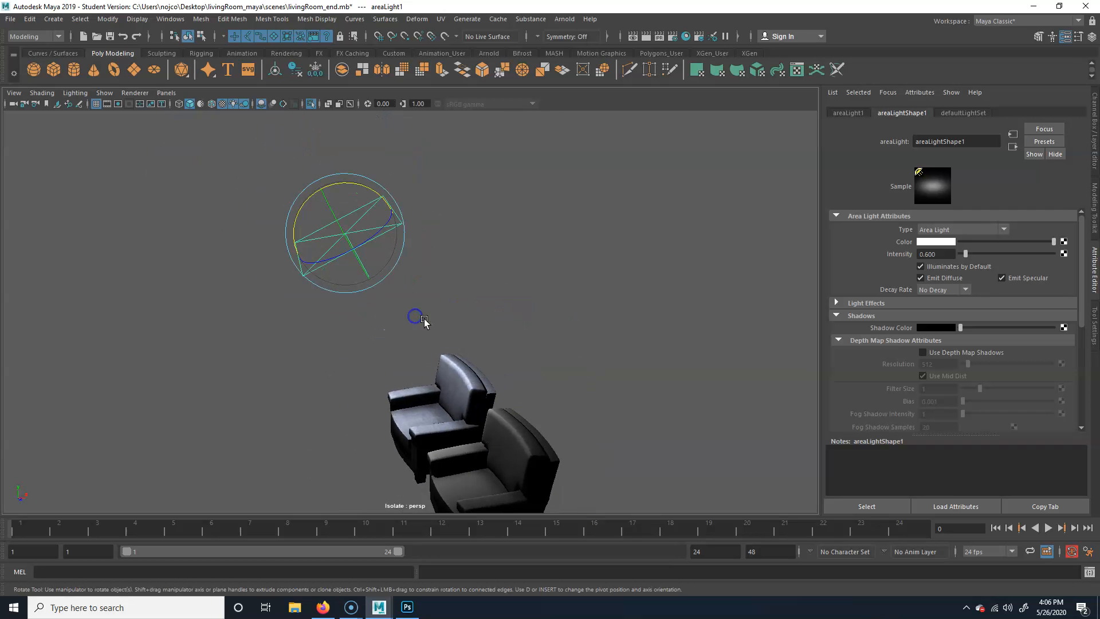
Step: Duplicate the area light, place the copy low in front of the armchairs facing them, and set its intensity to 0.25
key(w)
alt+drag(375, 228, 351, 221)
mouse_move(355, 176)
mouse_down()
mouse_move(275, 328)
mouse_move(235, 321)
mouse_up()
key(e)
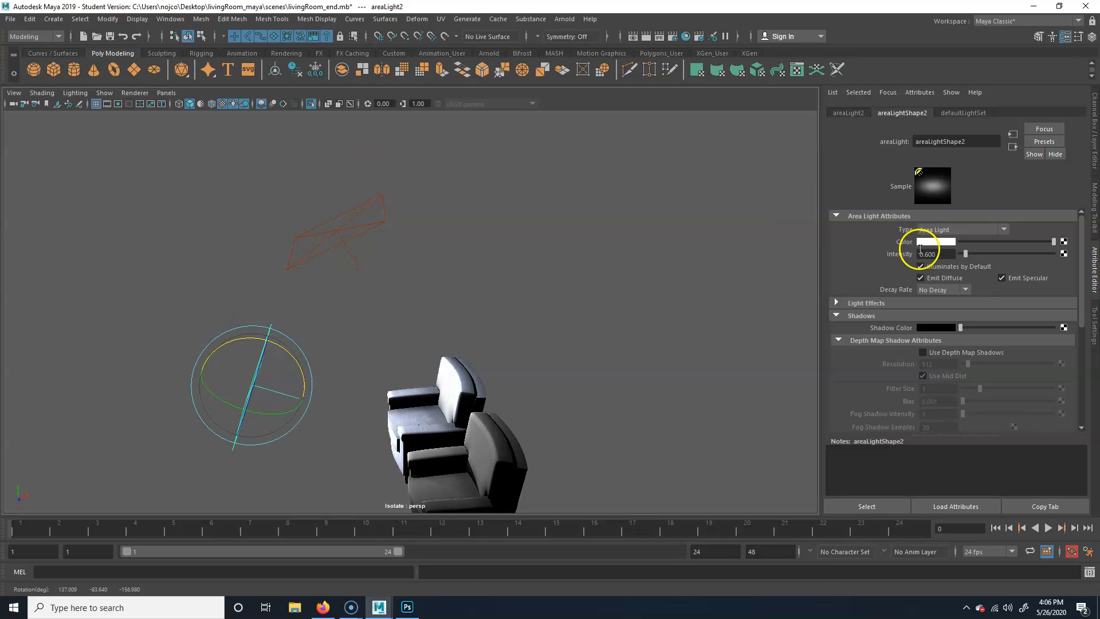
click(947, 254)
text(.25)
key(Return)
alt+drag(278, 347, 291, 380)
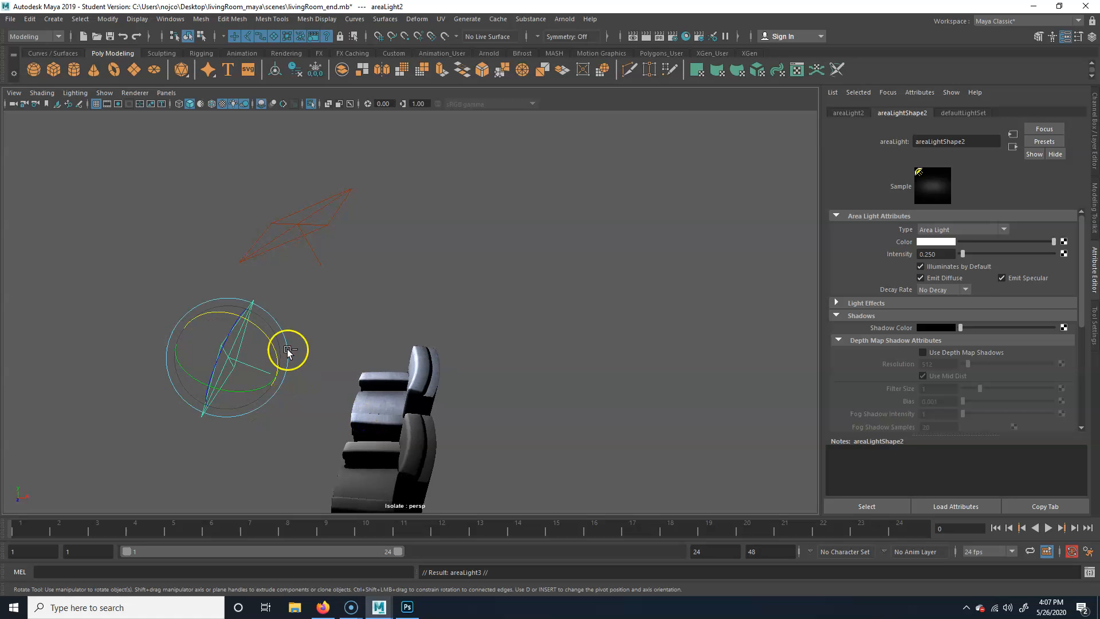
Step: Duplicate the 0.25-intensity area light, move the copy behind the armchairs, and rotate it to face their backs
key(w)
drag(200, 315, 559, 417)
key(e)
drag(549, 294, 389, 375)
Step: Duplicate another area light, place it on the textured armchair's outer side, and rotate it to face the armchair
key(w)
middle_drag(322, 356, 454, 338)
key(e)
drag(489, 393, 514, 420)
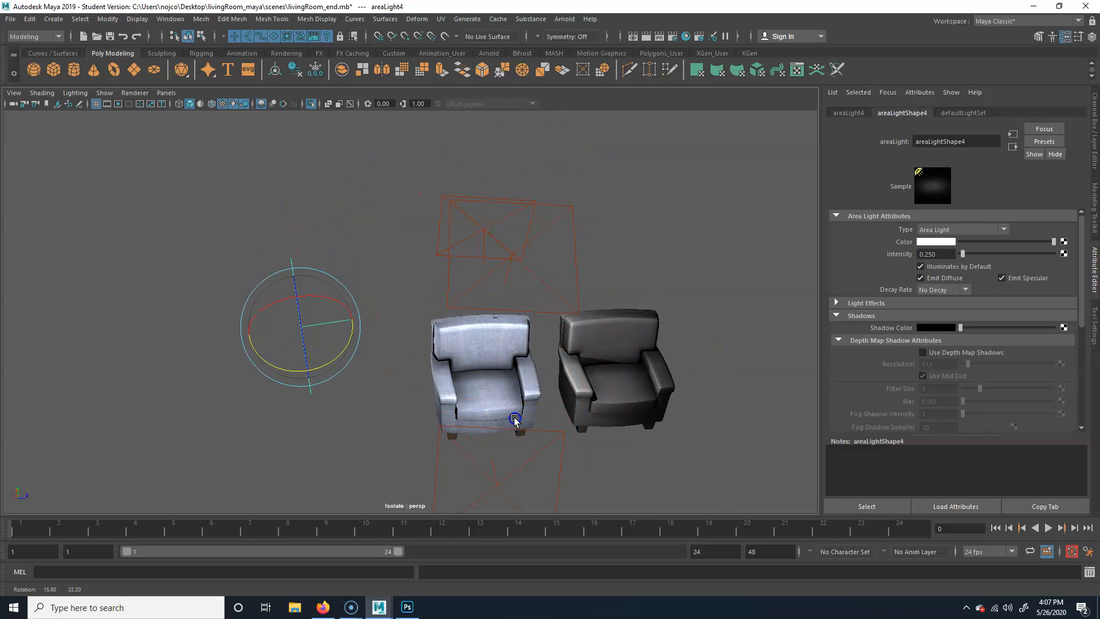
drag(314, 287, 336, 361)
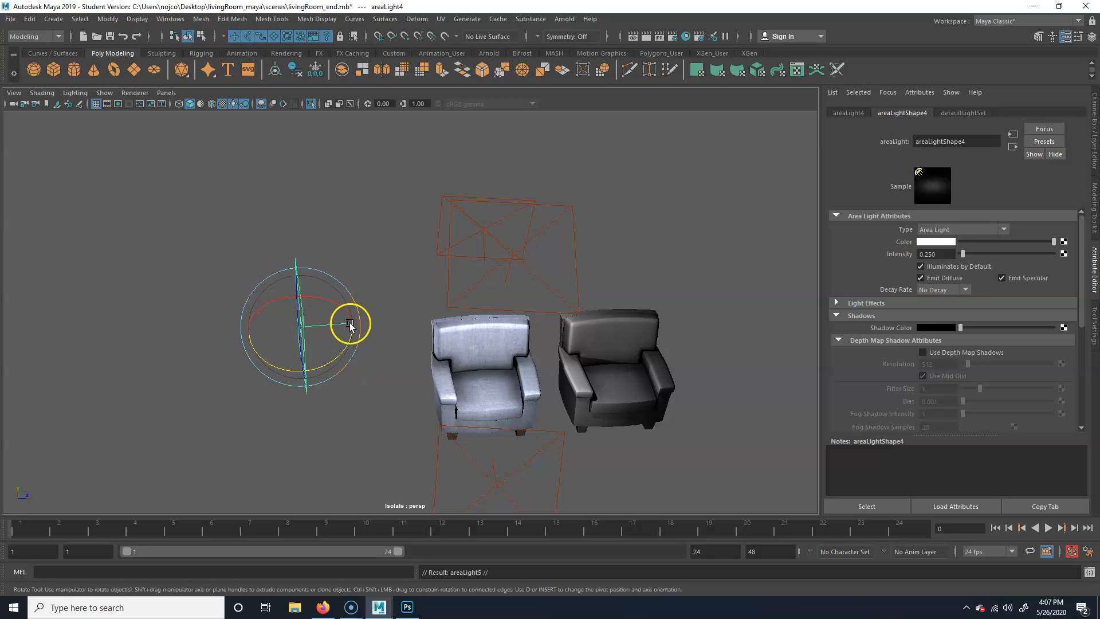
Step: Duplicate the side area light, move the copy to the opposite side of the textured armchair, and rotate it toward that armchair
key(w)
drag(276, 328, 597, 354)
alt+middle_drag(679, 367, 587, 367)
key(e)
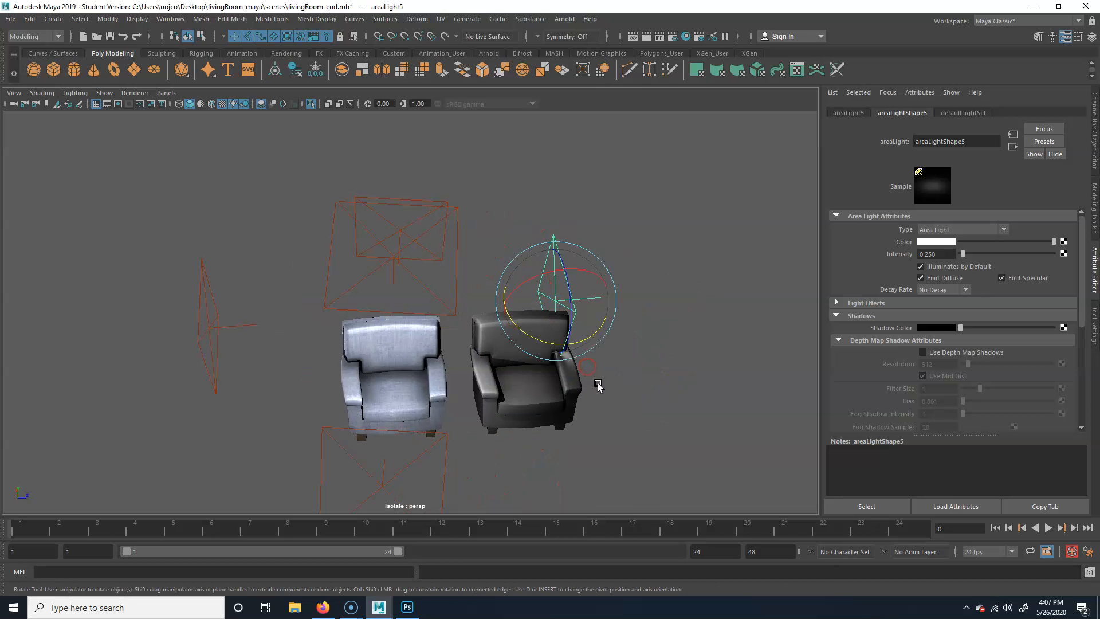
mouse_move(591, 342)
mouse_down()
mouse_move(457, 326)
mouse_move(442, 238)
mouse_move(491, 218)
mouse_move(475, 229)
mouse_move(500, 221)
mouse_move(480, 367)
mouse_move(424, 375)
mouse_move(582, 338)
mouse_move(535, 299)
mouse_up()
alt+drag(555, 381, 592, 431)
alt+right_drag(592, 432, 528, 392)
alt+drag(528, 393, 490, 297)
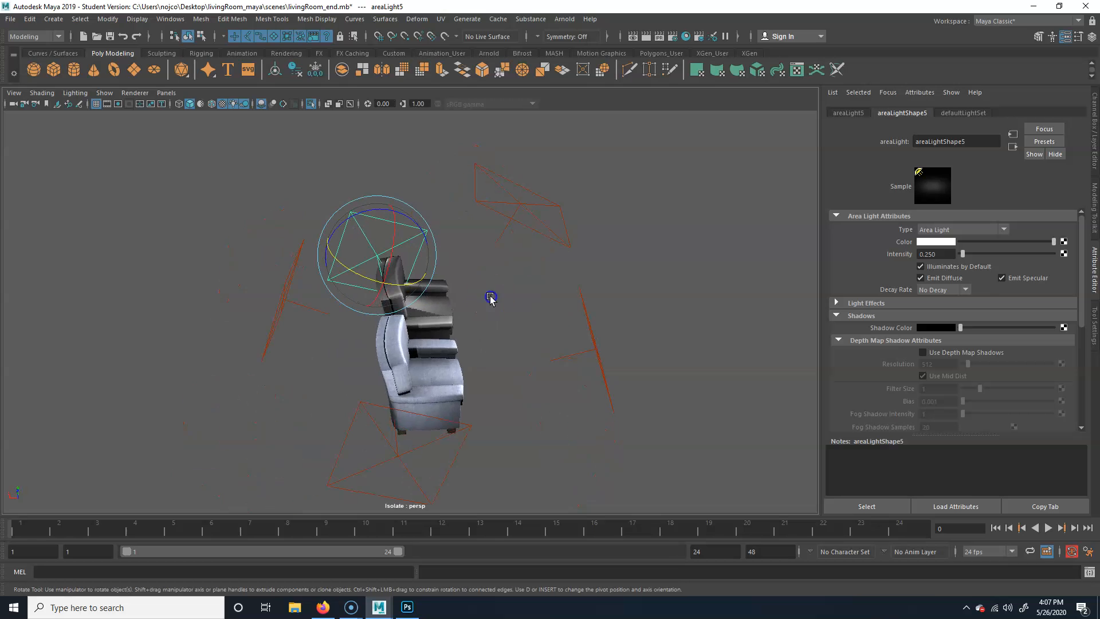
Step: Tilt the overhead area light slightly and shift its position above the armchairs
alt+drag(524, 245, 501, 286)
click(510, 218)
drag(510, 165, 499, 161)
key(w)
alt+drag(502, 235, 508, 225)
drag(480, 151, 461, 150)
alt+drag(539, 280, 469, 287)
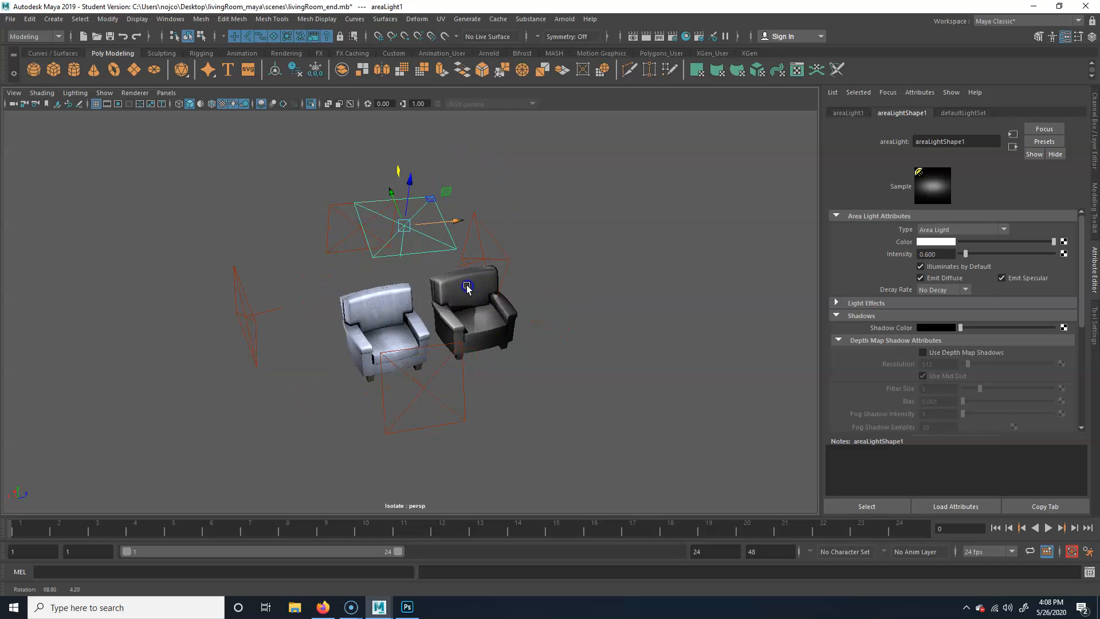
Step: Select the front, rear and two side area lights, leaving out the overhead one, and set the intensity to 0.1
alt+right_drag(470, 287, 472, 314)
alt+middle_drag(472, 314, 486, 304)
mouse_move(502, 308)
alt+mouse_down()
mouse_move(520, 302)
mouse_move(491, 310)
alt+mouse_up()
alt+right_drag(535, 345, 462, 393)
alt+drag(462, 393, 479, 387)
drag(408, 405, 521, 374)
shift+click(286, 271)
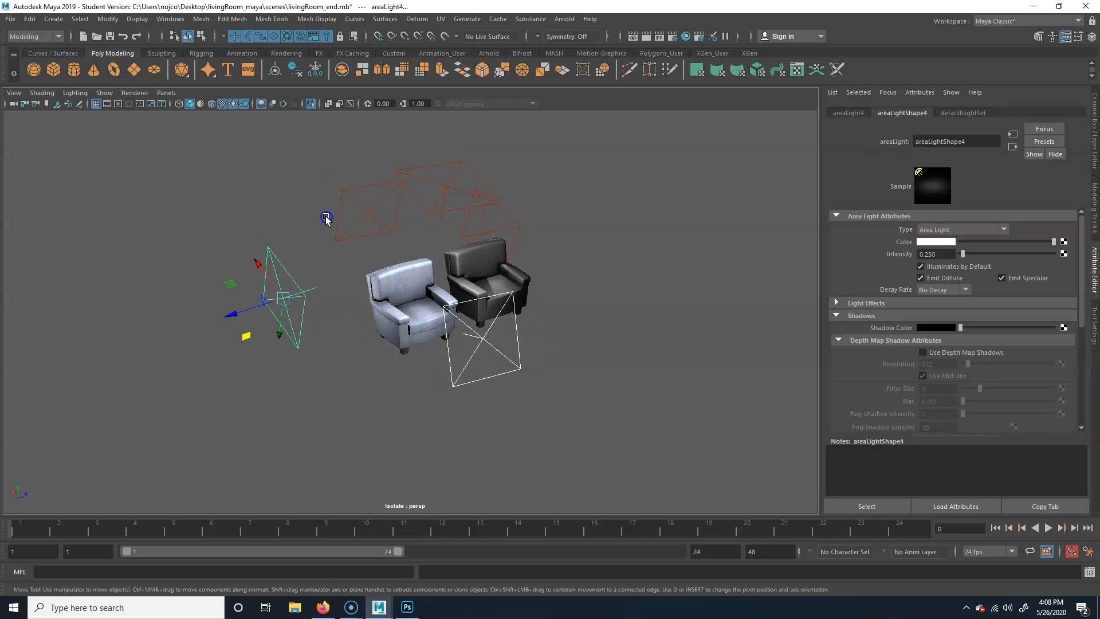
shift+click(358, 204)
shift+click(436, 182)
shift+click(469, 215)
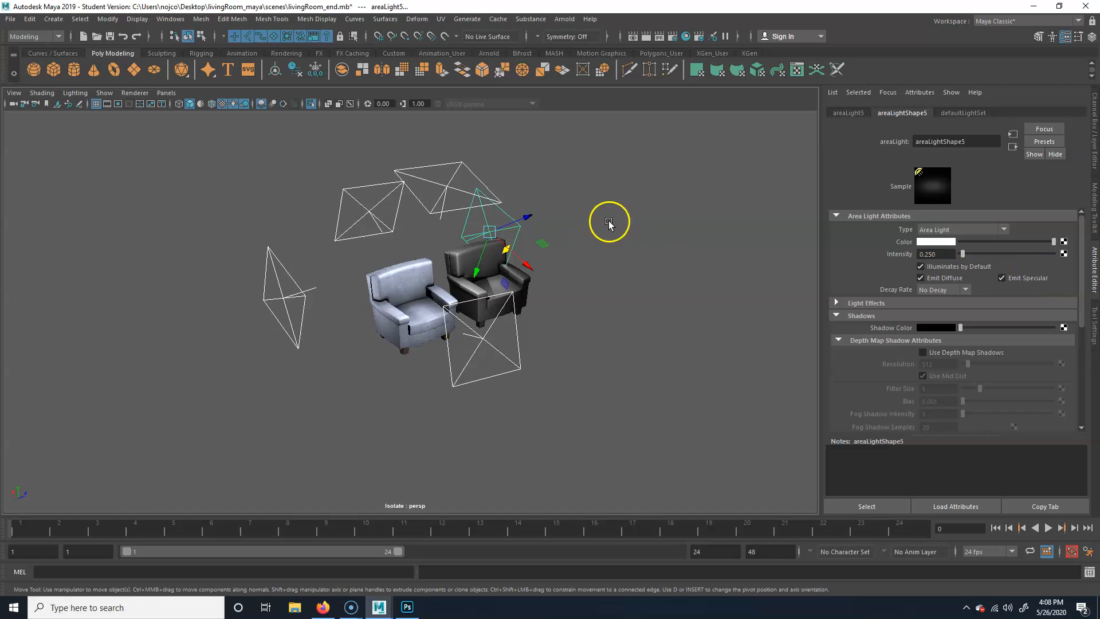
shift+click(435, 155)
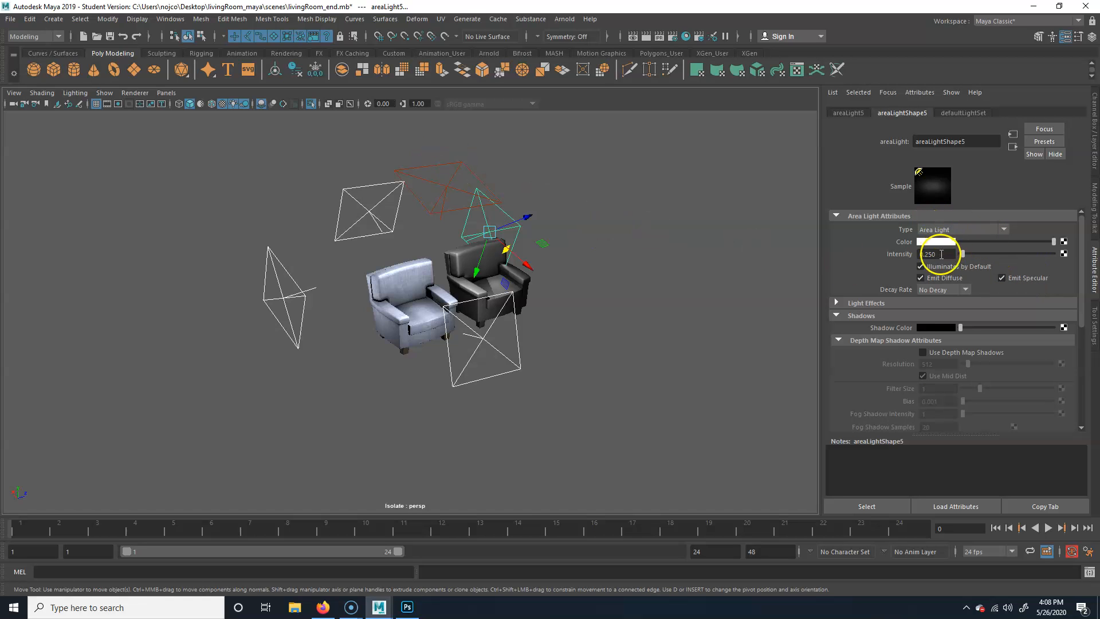
text(.1)
key(Return)
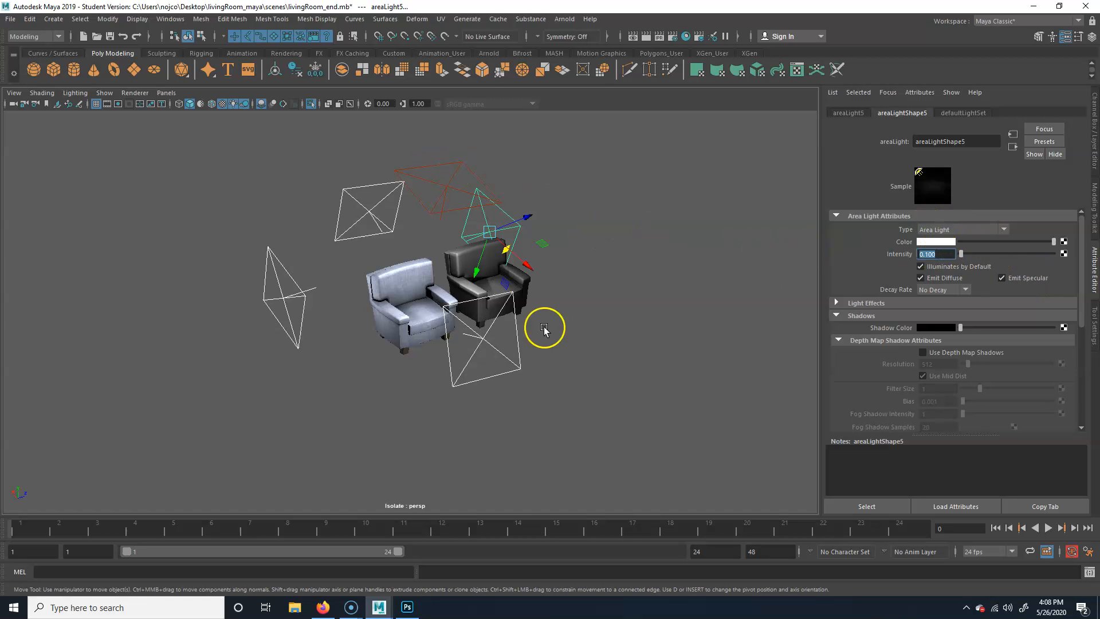
Step: Set the intensity to 0.1 individually on the textured armchair's outer side light, the front light and the rear light
click(285, 340)
click(940, 252)
text(.1)
key(Return)
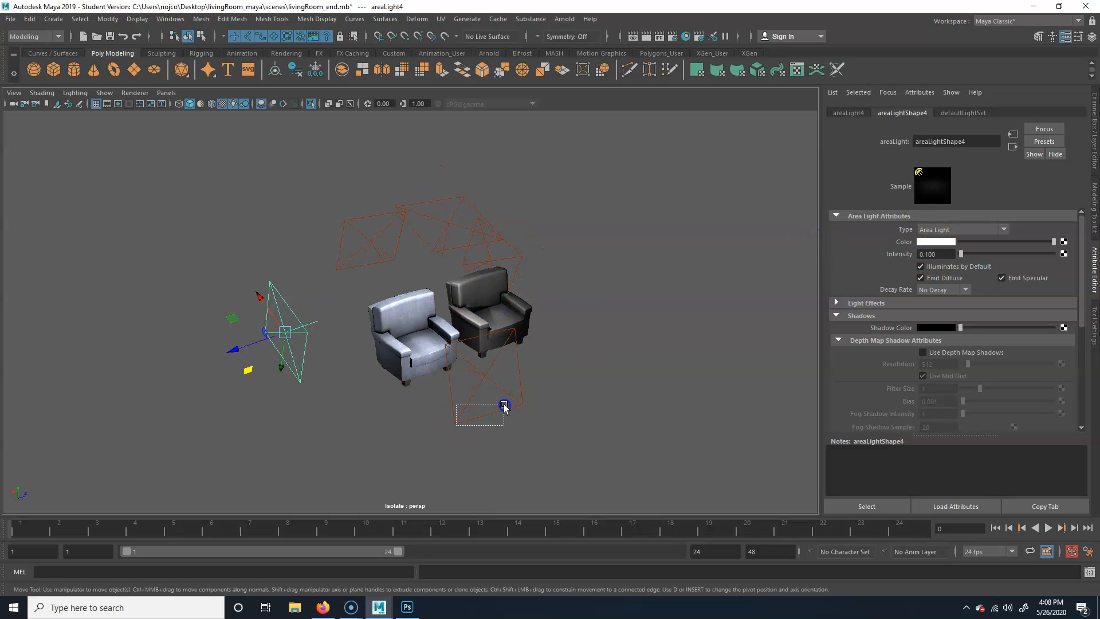
click(504, 405)
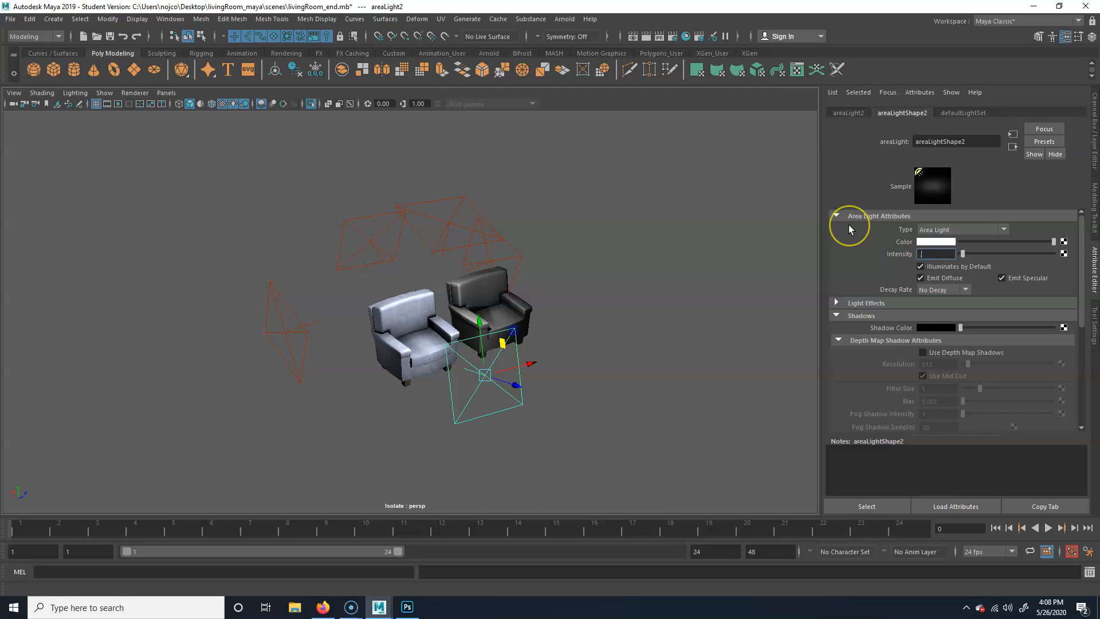
text(.1)
key(Return)
click(347, 256)
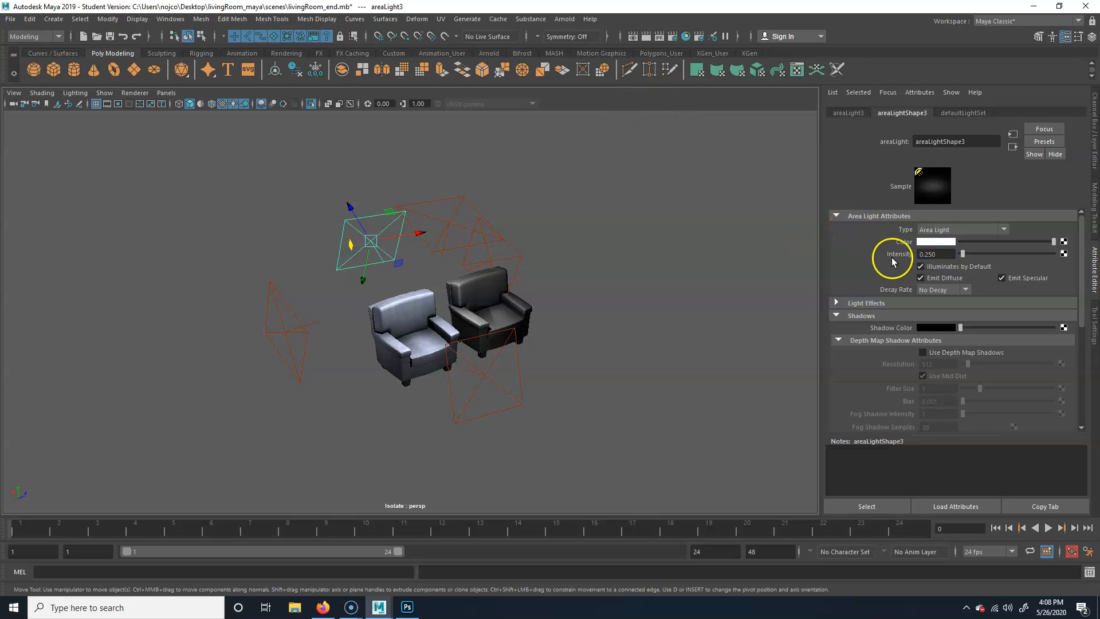
text(.1)
key(Return)
Step: Switch to the Rendering toolset and open the Transfer Maps window
alt+drag(547, 355, 388, 361)
alt+right_drag(388, 361, 493, 326)
alt+middle_drag(492, 326, 489, 337)
alt+drag(538, 332, 476, 323)
alt+right_drag(316, 329, 464, 375)
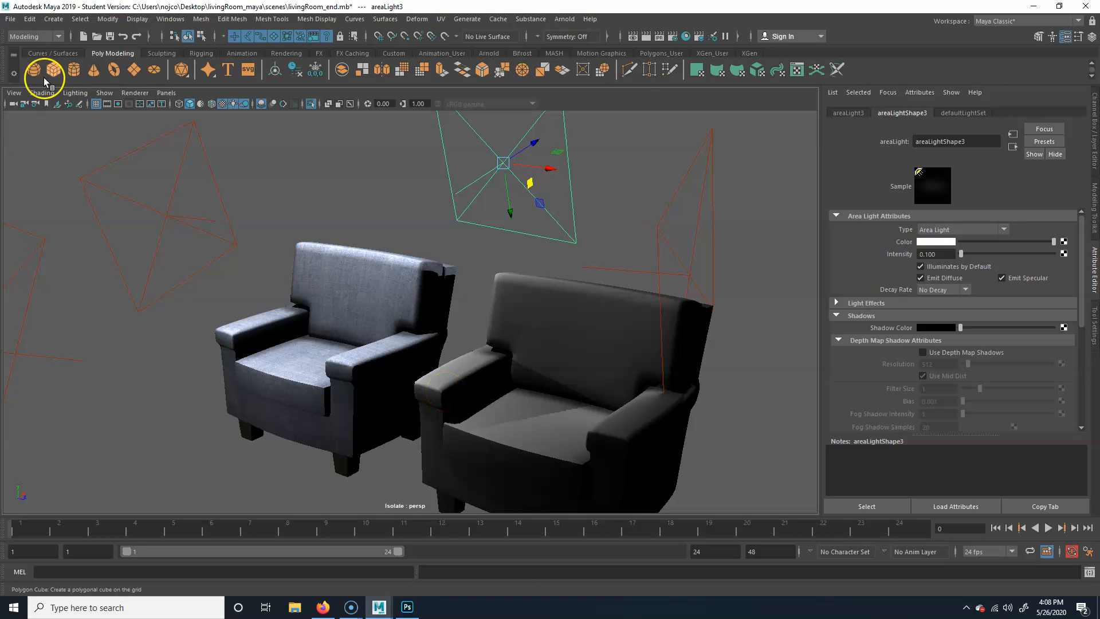
click(42, 38)
click(37, 95)
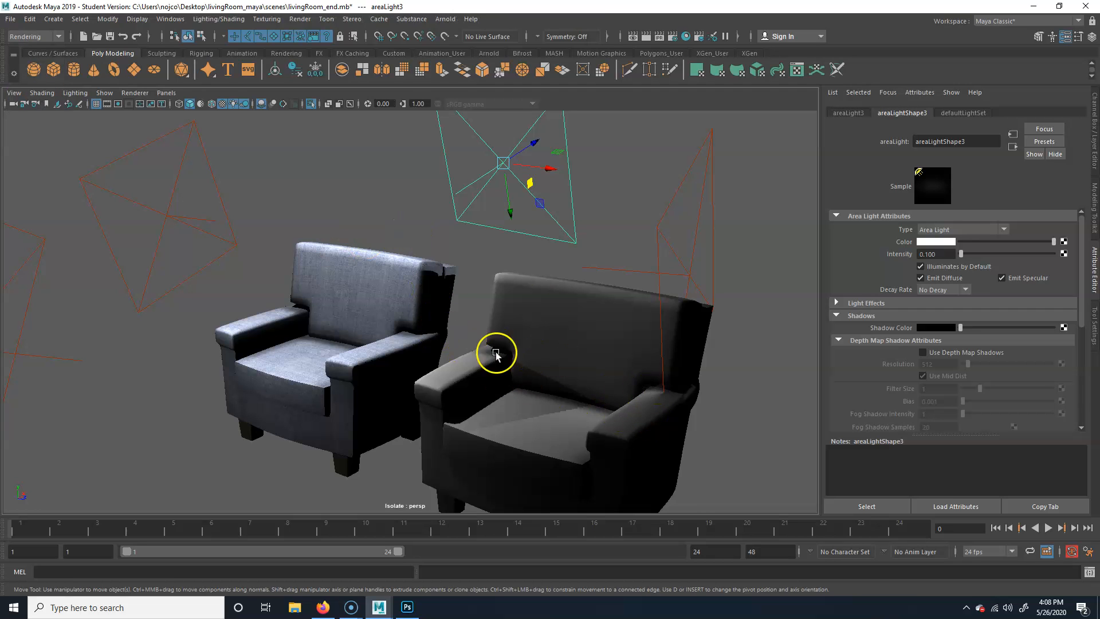
alt+drag(368, 347, 349, 327)
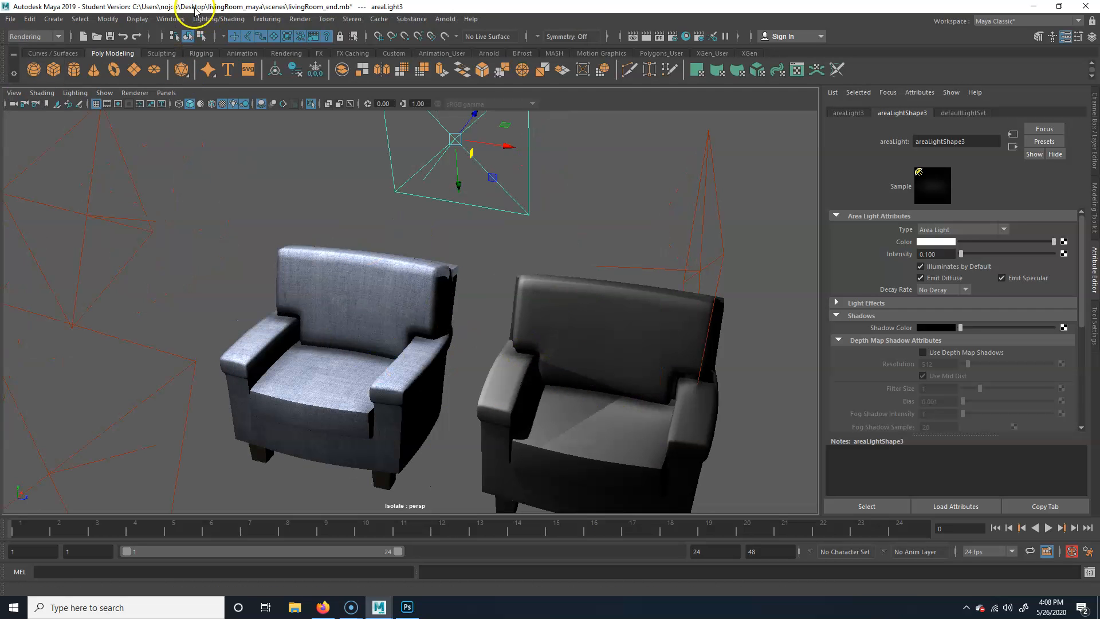
click(223, 19)
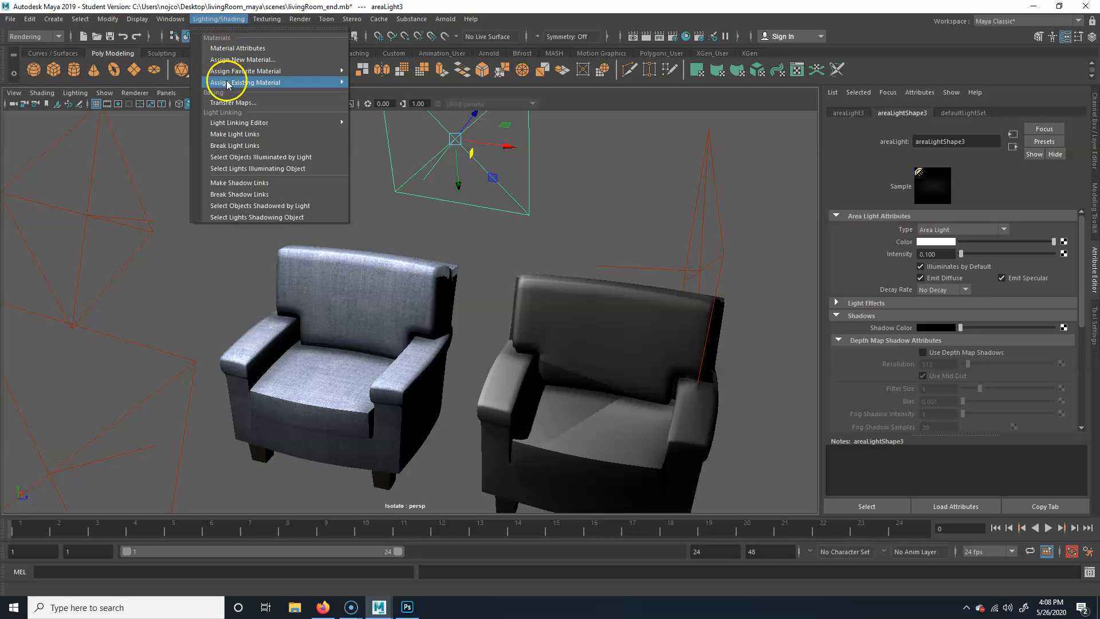
click(229, 103)
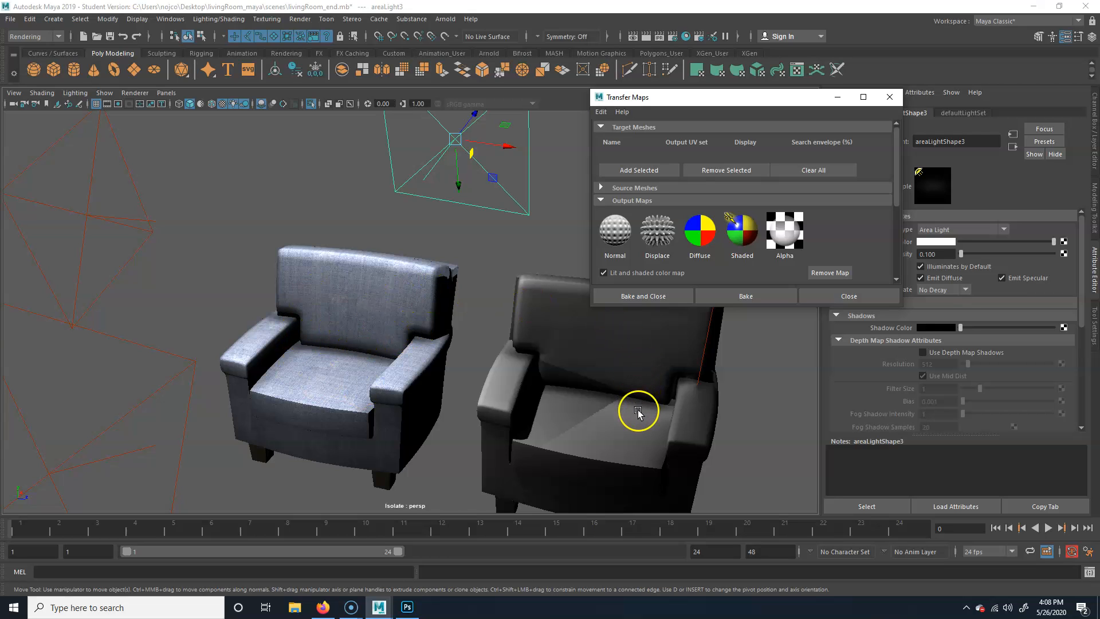
Step: Assign the existing lambert1 material to the textured armchair and deselect it
alt+drag(409, 321, 476, 161)
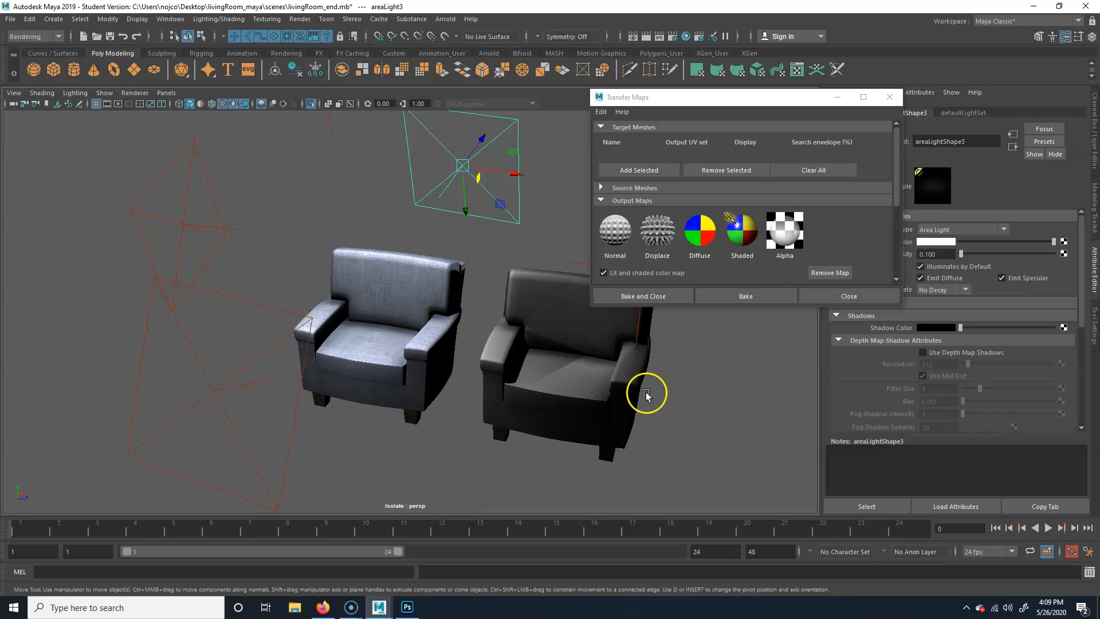
click(375, 295)
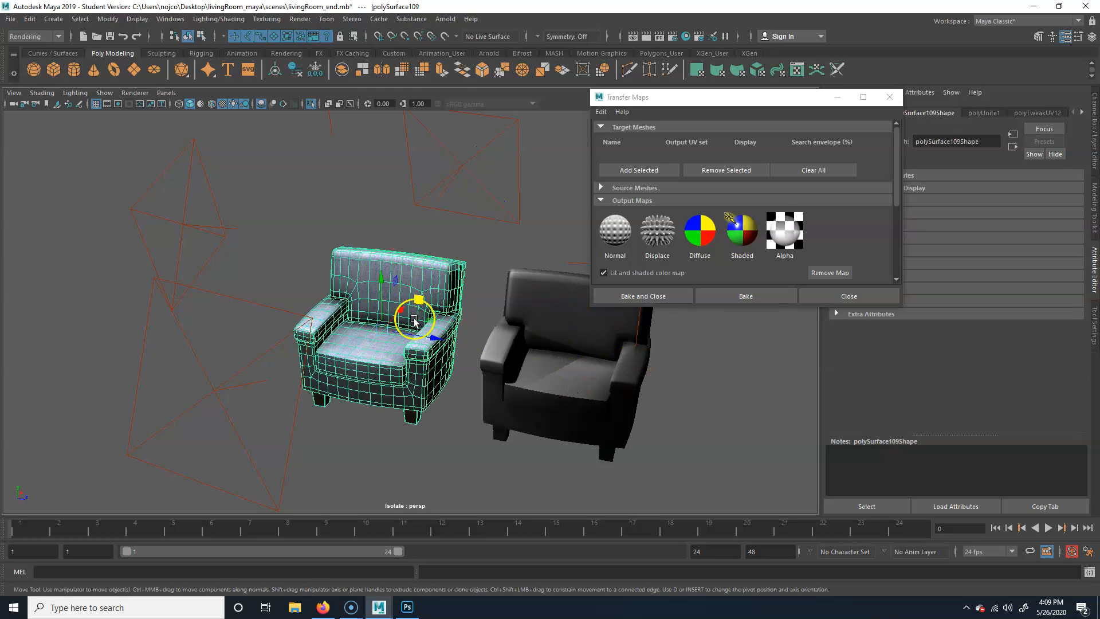
right_drag(382, 282, 380, 608)
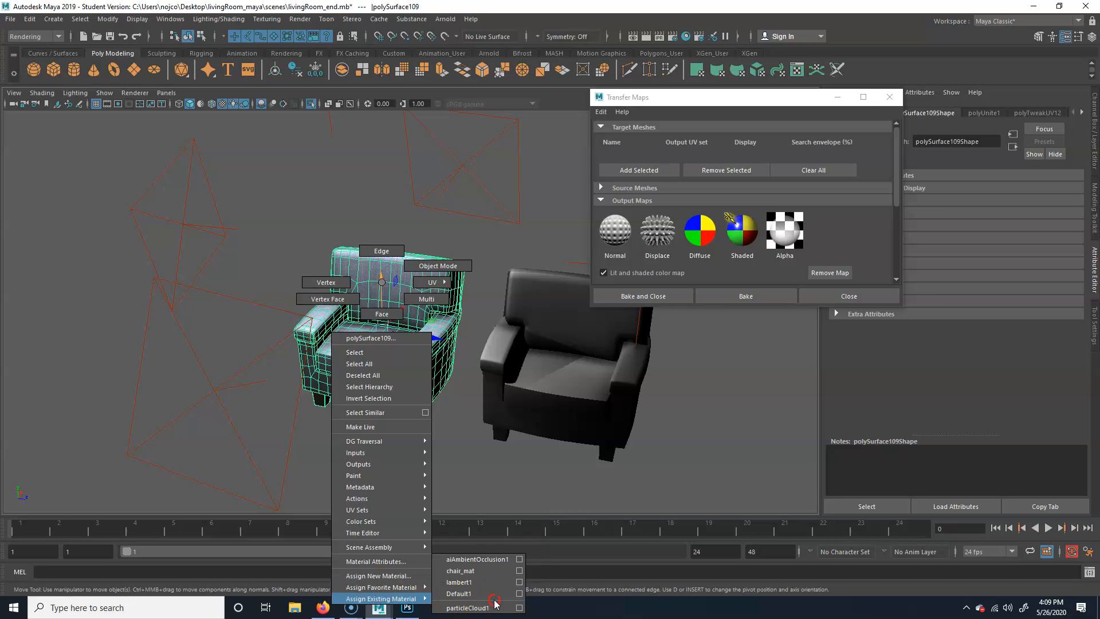
right_drag(471, 583, 471, 583)
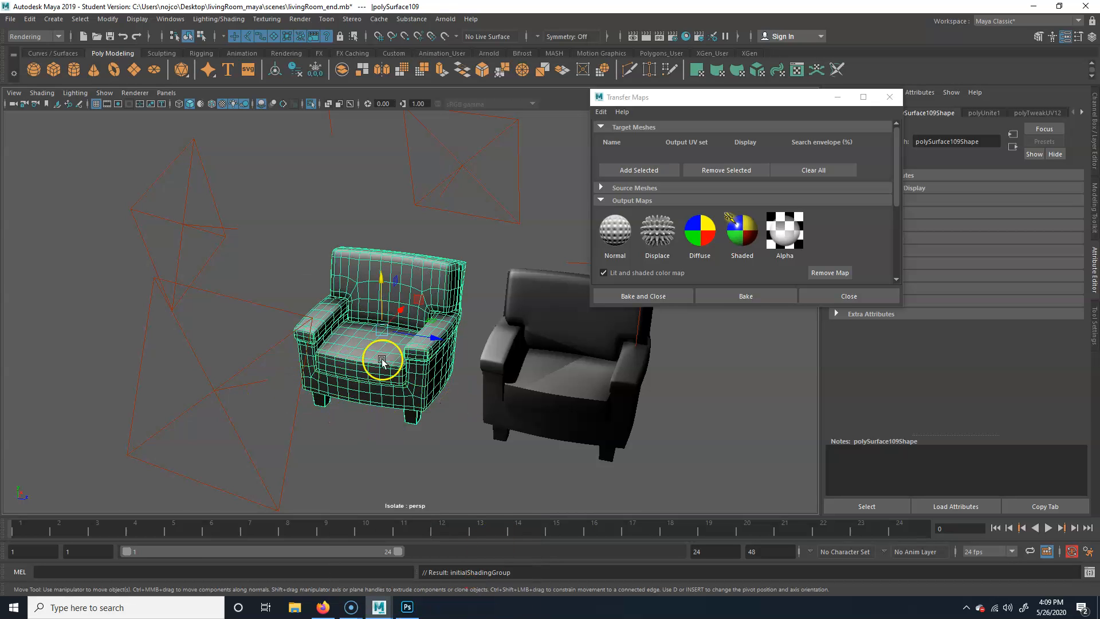
alt+right_drag(291, 383, 400, 397)
click(510, 491)
Step: Add the armchair carrying the ambient occlusion material as the target mesh in Transfer Maps
alt+drag(410, 462, 432, 467)
alt+drag(431, 403, 348, 278)
alt+middle_drag(420, 404, 298, 398)
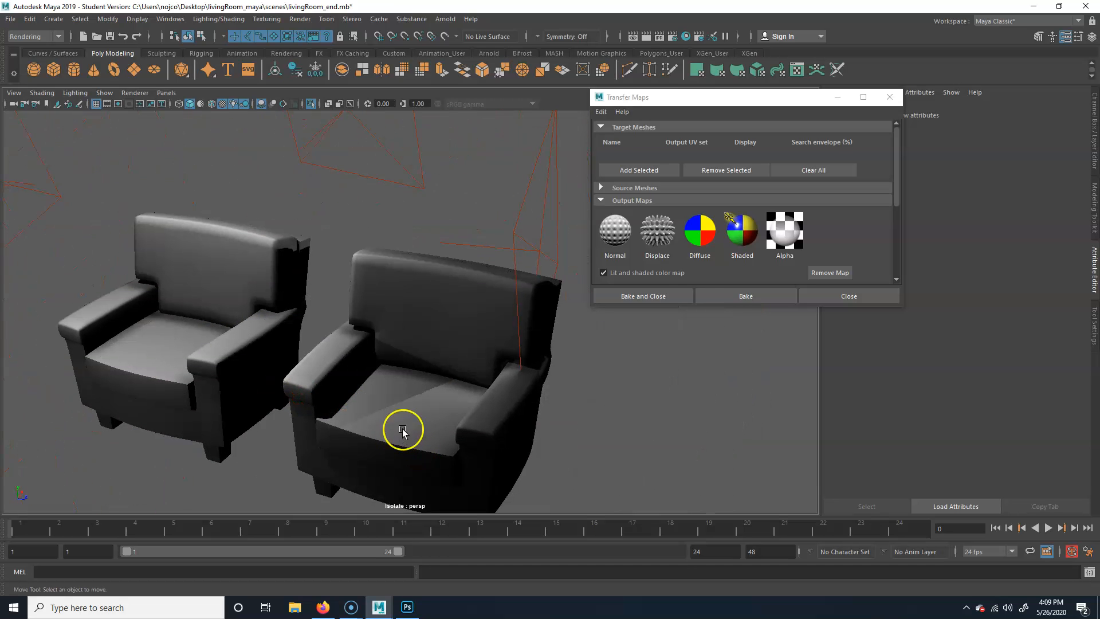
alt+middle_drag(333, 249, 339, 288)
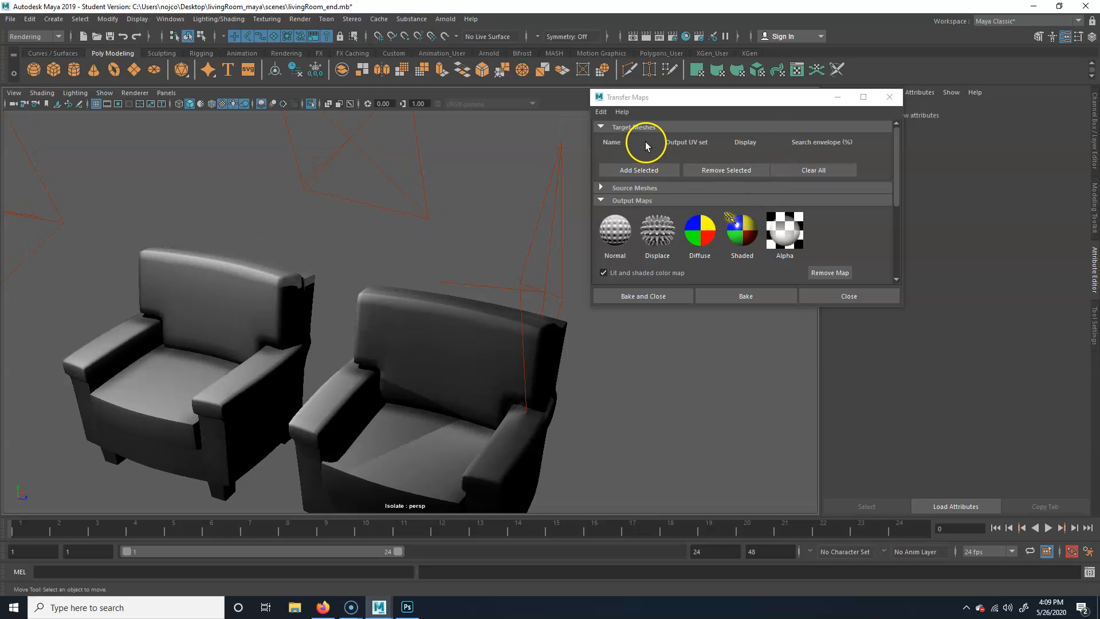
click(414, 418)
click(657, 171)
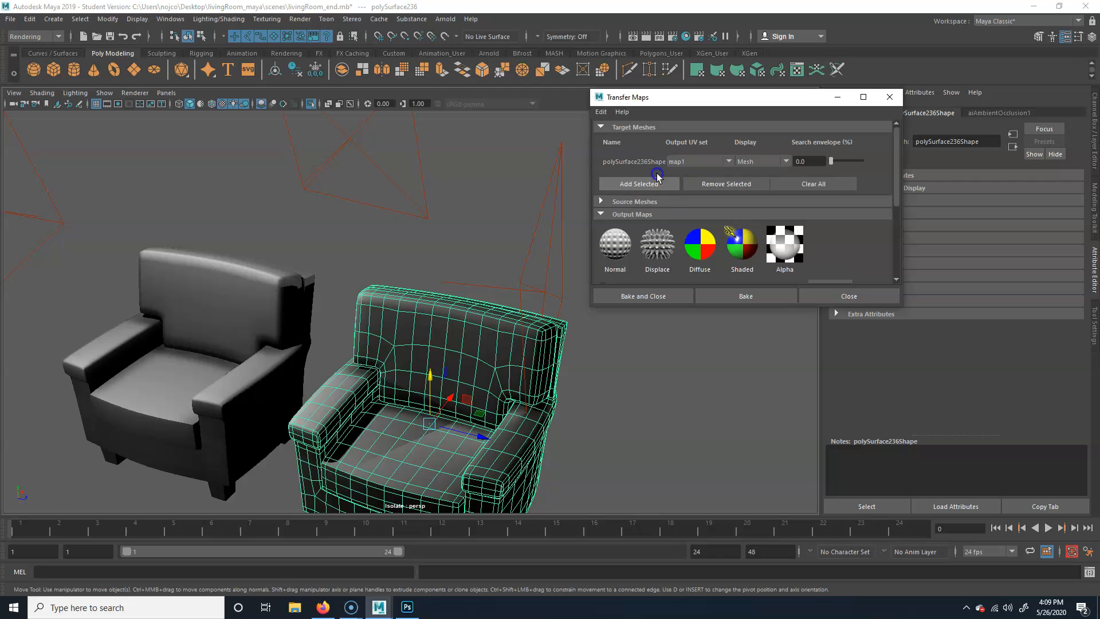
Step: Add the lambert1 armchair as the source mesh in Transfer Maps
click(150, 325)
click(645, 202)
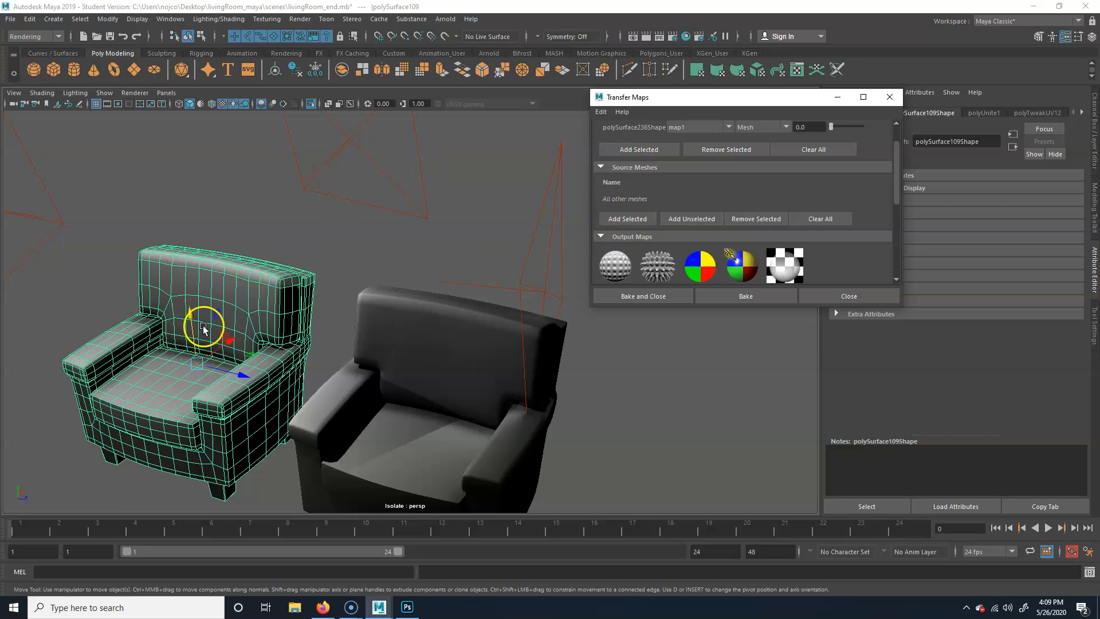
click(627, 218)
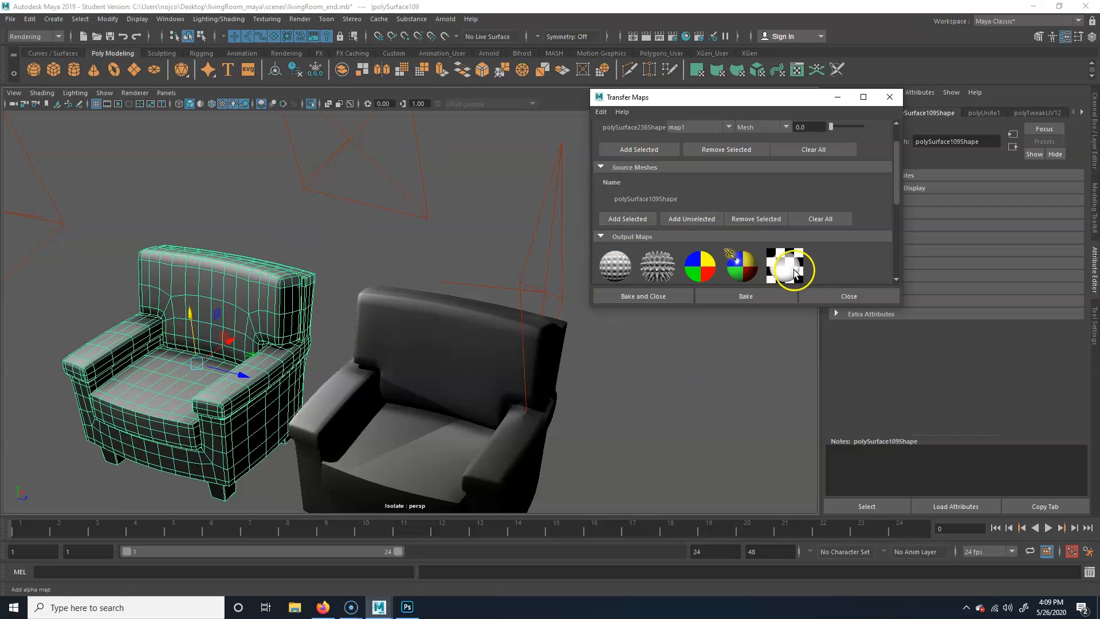
Step: Add a Shaded map to the Transfer Maps output maps
scroll(774, 255, down, 3)
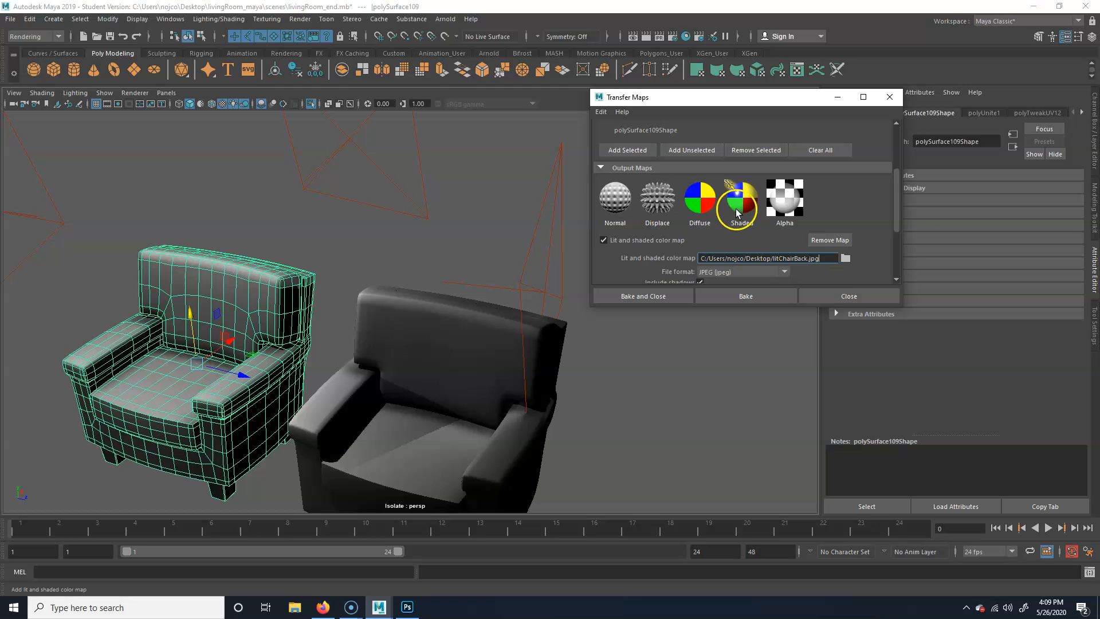
click(667, 189)
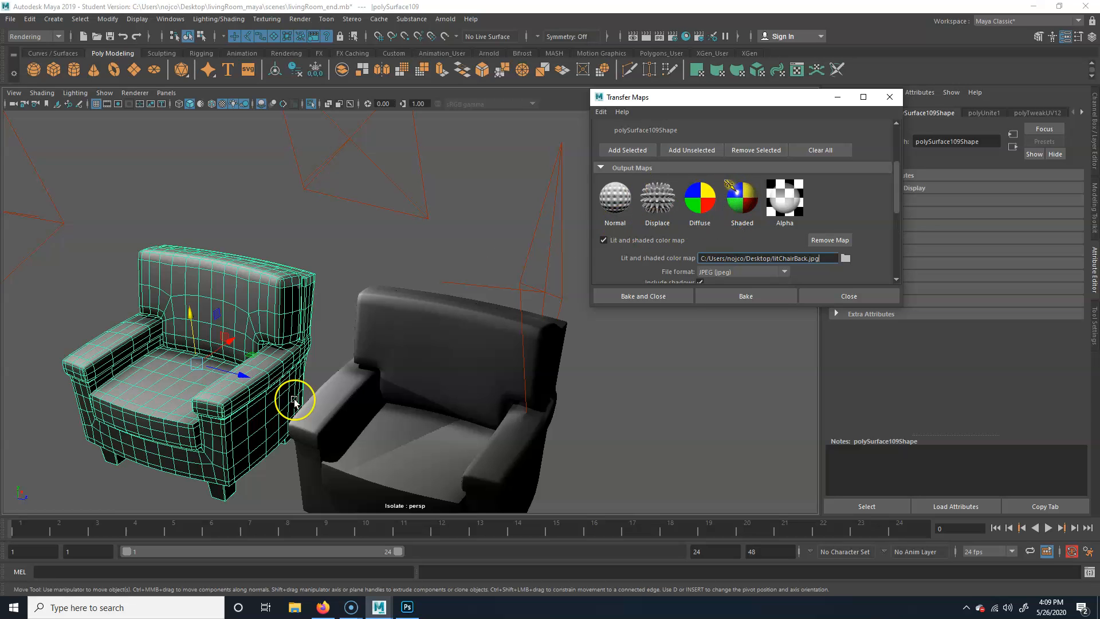
scroll(747, 225, down, 3)
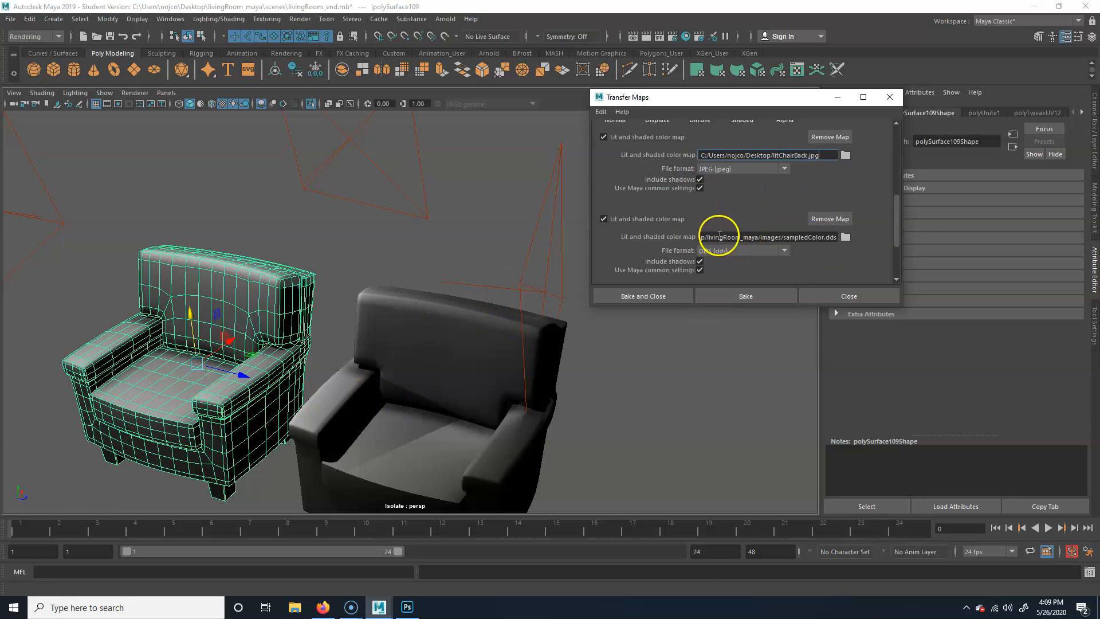
scroll(719, 234, up, 3)
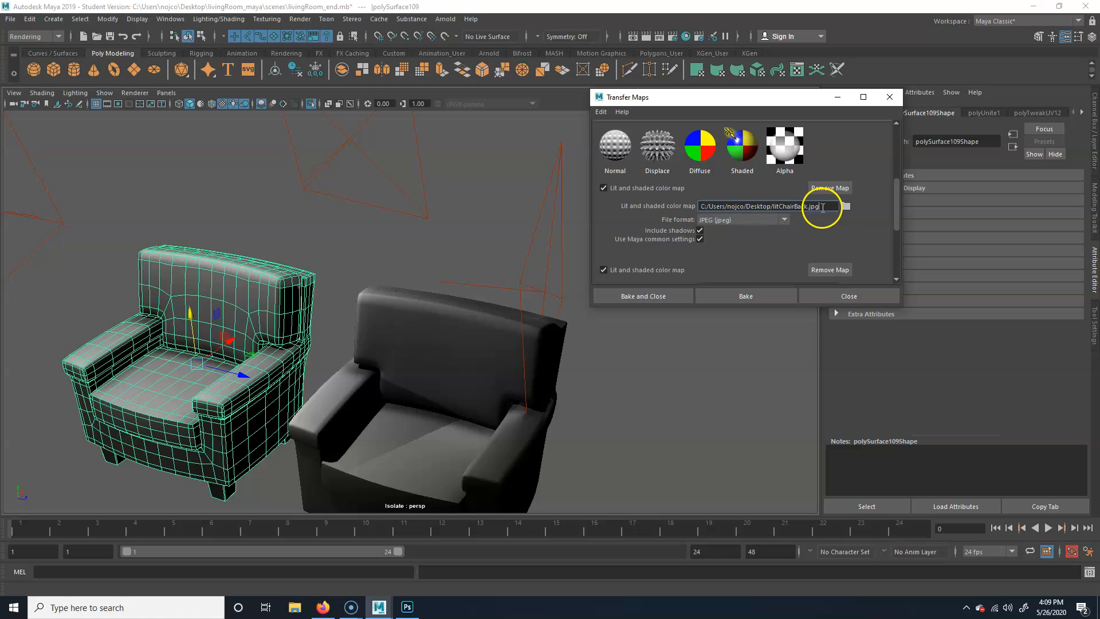
Step: Browse the first lit and shaded color map's output location to the sourceimages folder and choose the JPEG file type
click(845, 206)
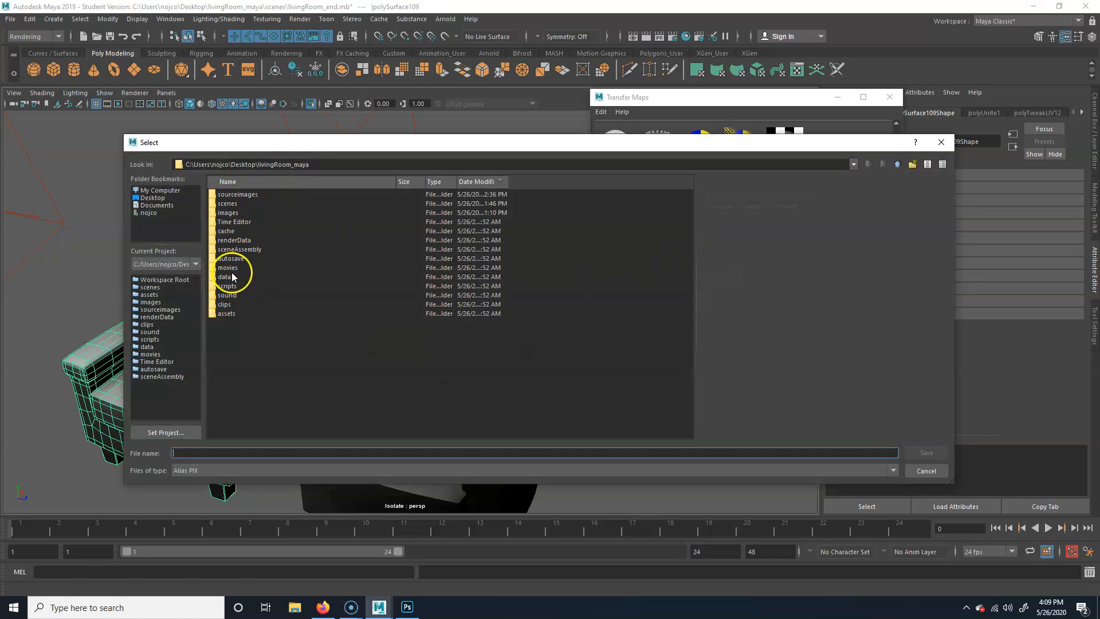
click(251, 182)
click(261, 182)
double_click(240, 204)
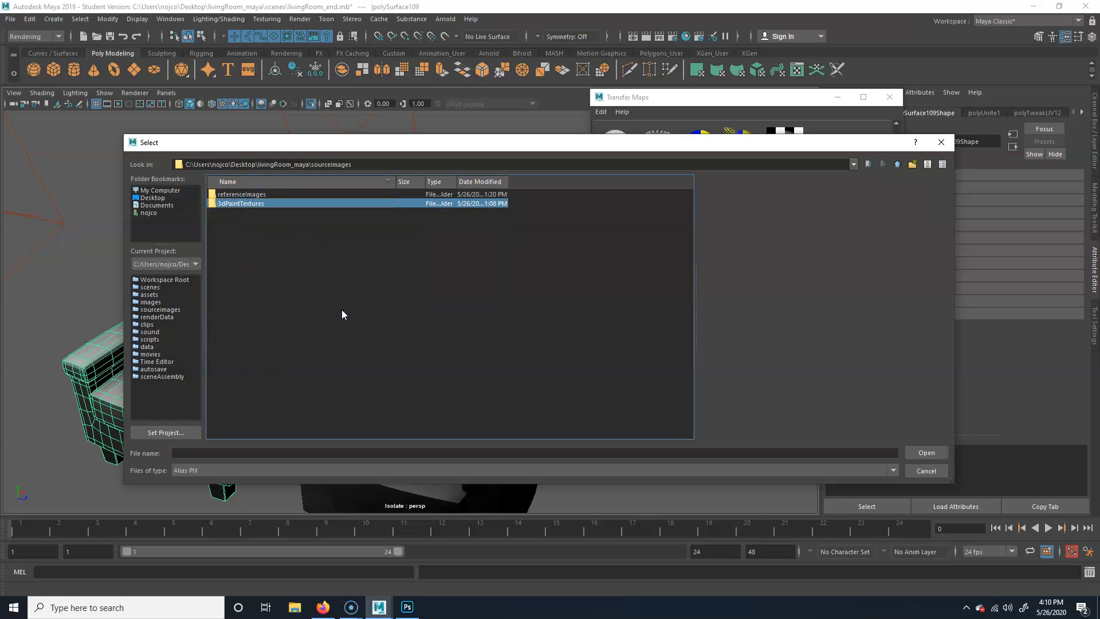
click(469, 468)
click(197, 521)
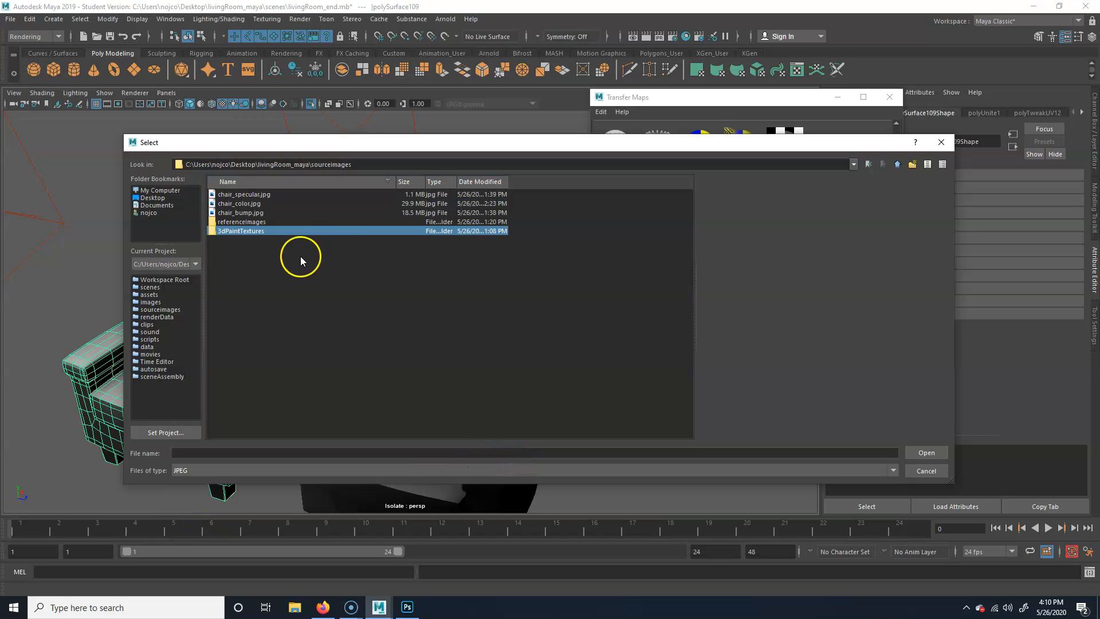
click(926, 453)
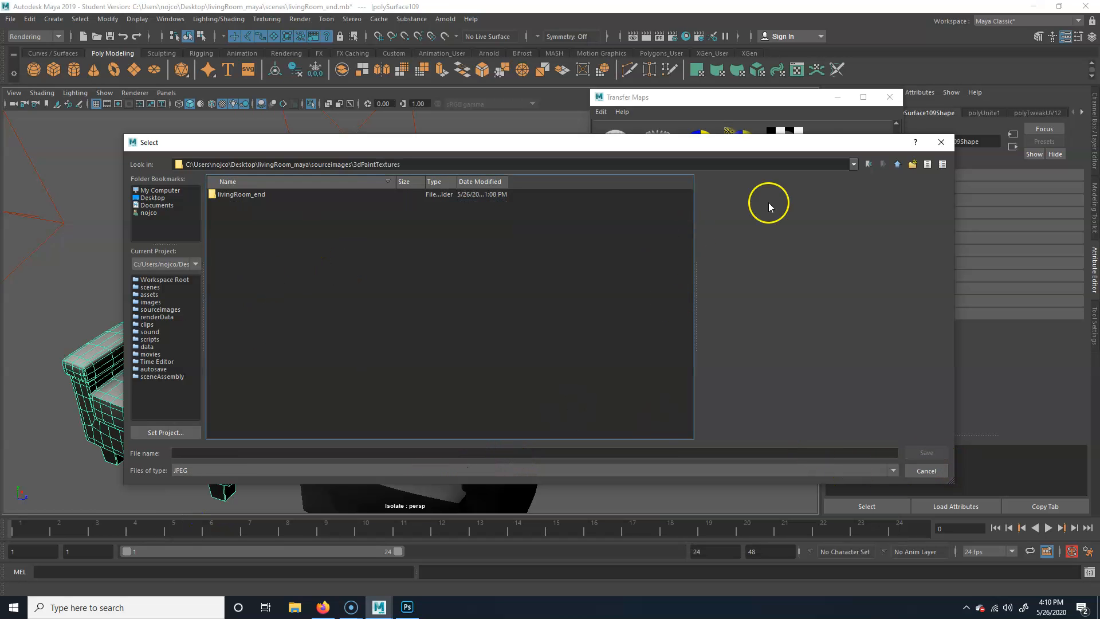
click(897, 165)
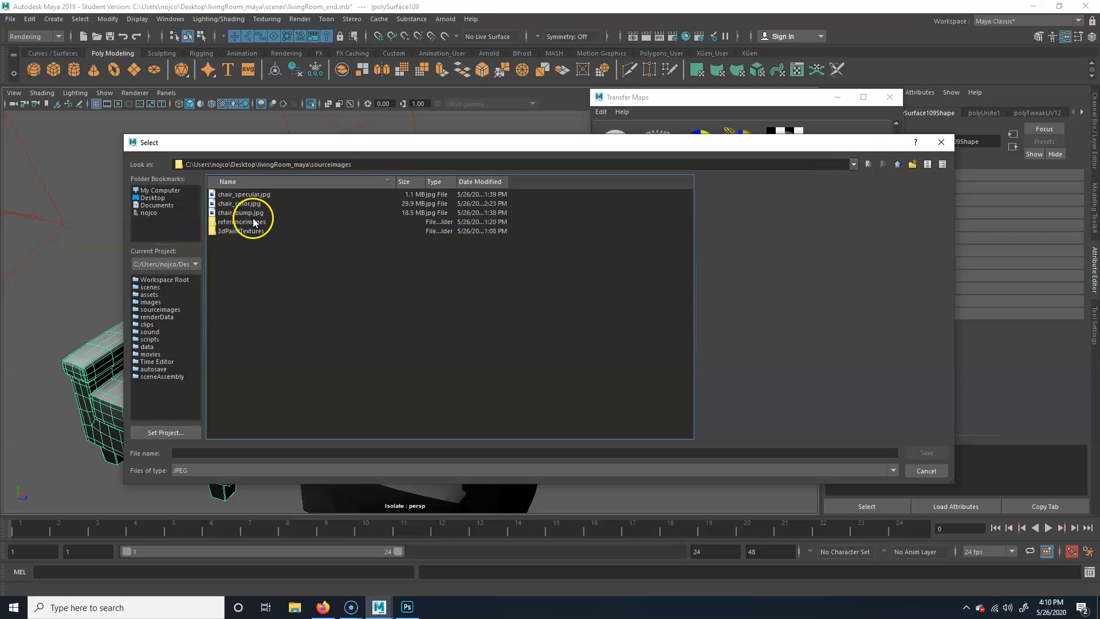
click(897, 165)
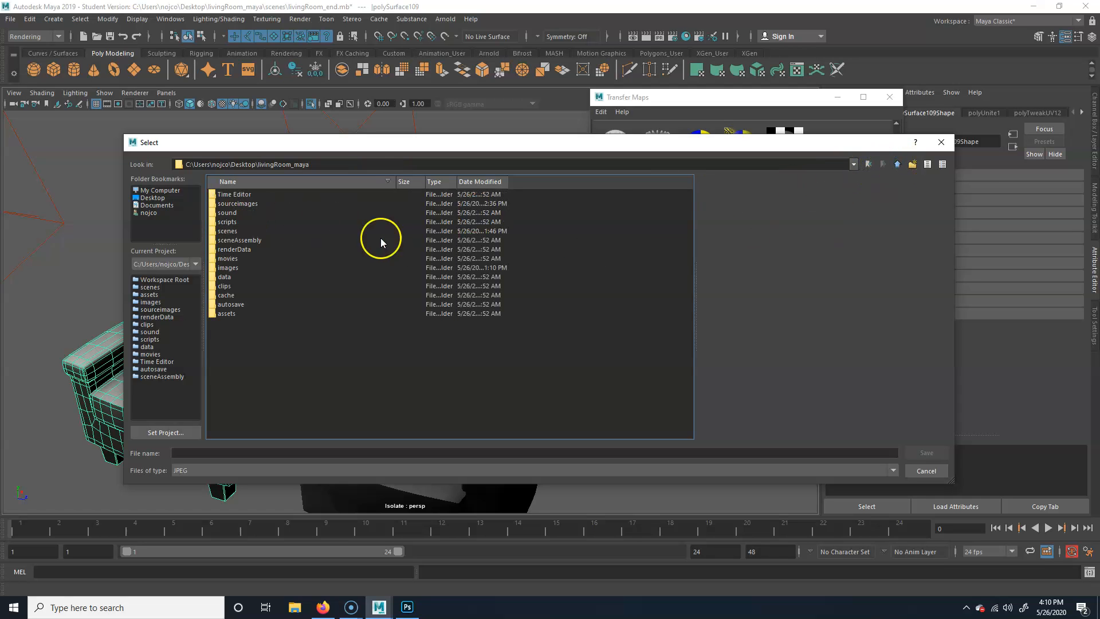
click(243, 203)
click(930, 453)
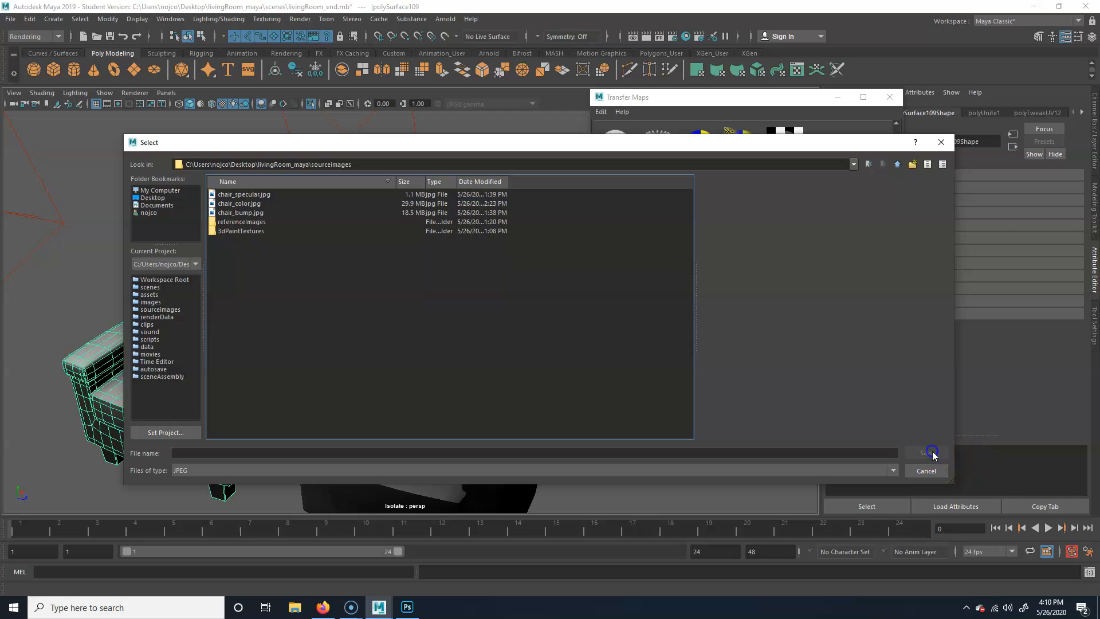
Step: Name the lit and shaded color map's output file chairLight and save it as the JPEG destination
click(232, 452)
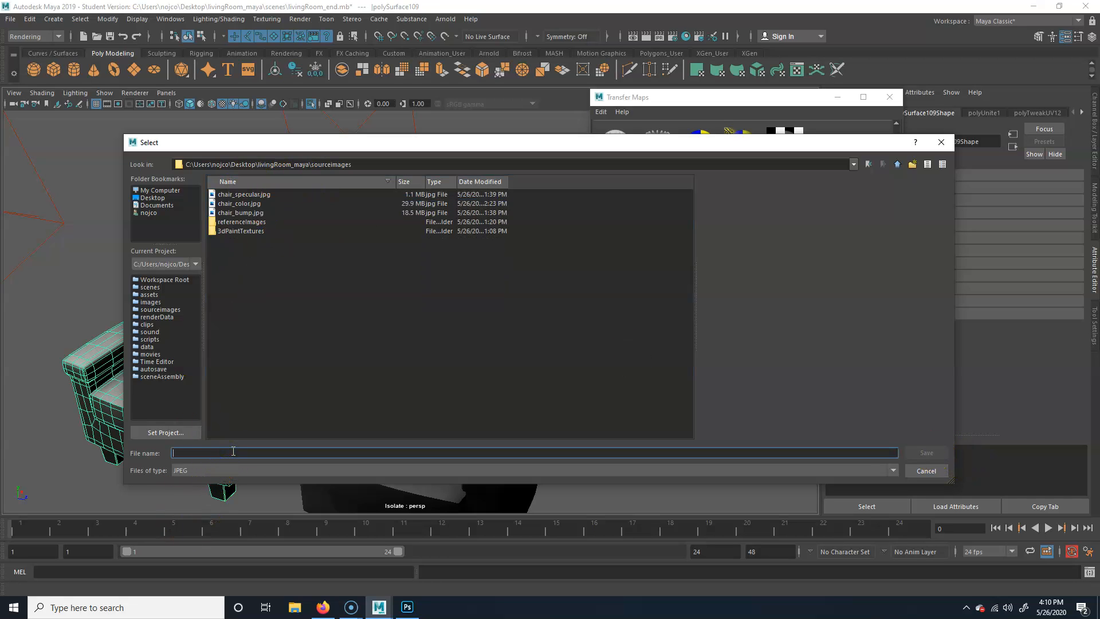
text(chairLigh)
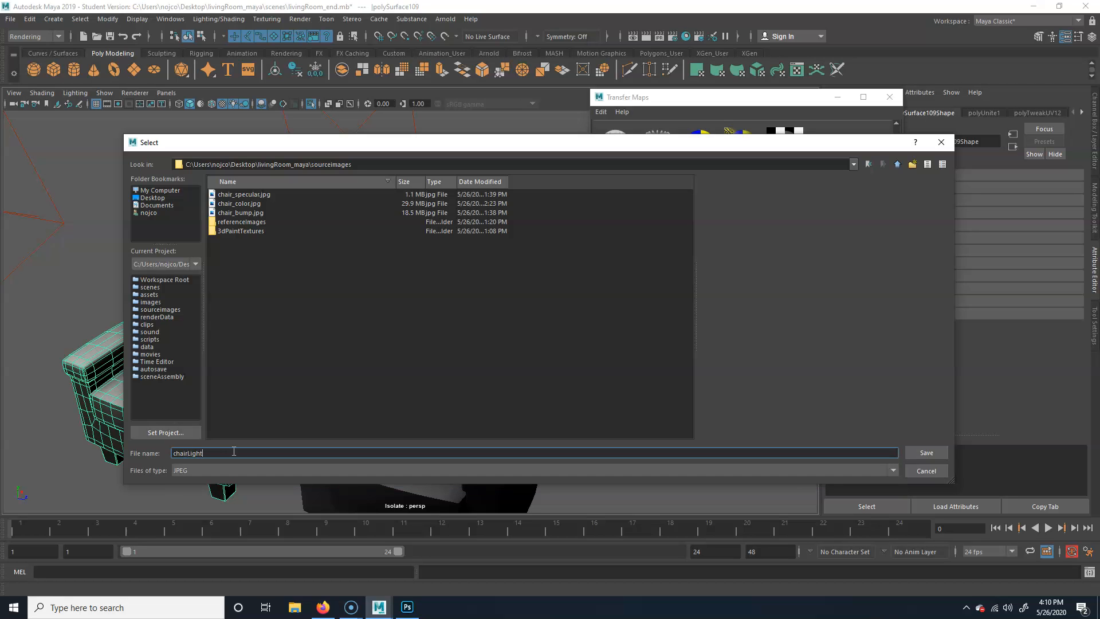
text(t)
key(Return)
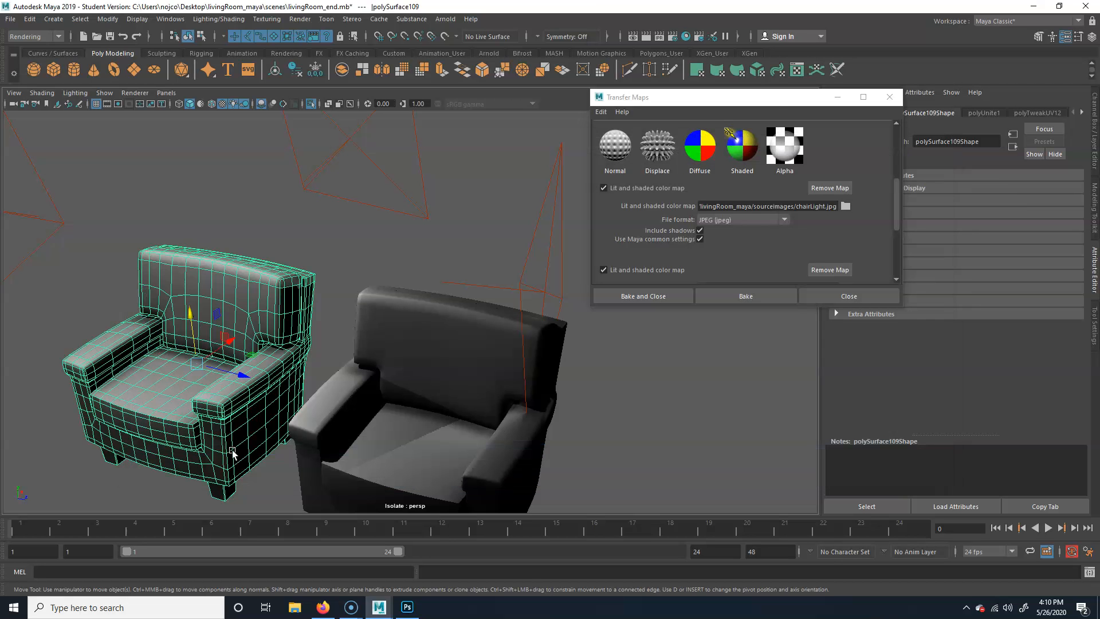
Step: Remove the second lit and shaded color map that outputs sampledColor.dds from the Transfer Maps output maps
scroll(704, 261, down, 3)
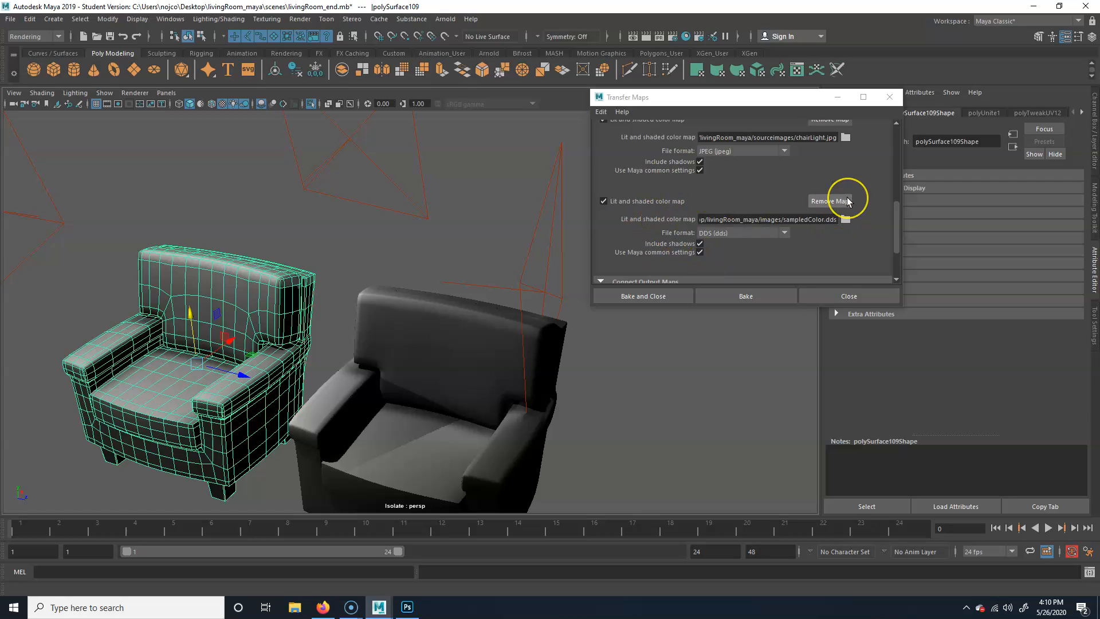
click(829, 201)
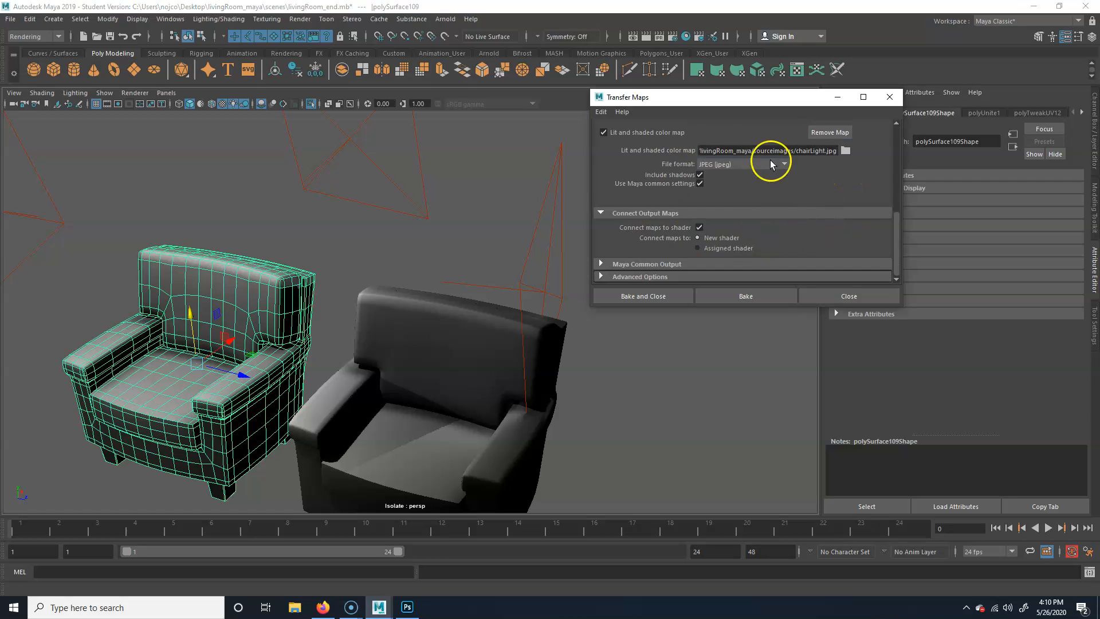
scroll(720, 191, up, 2)
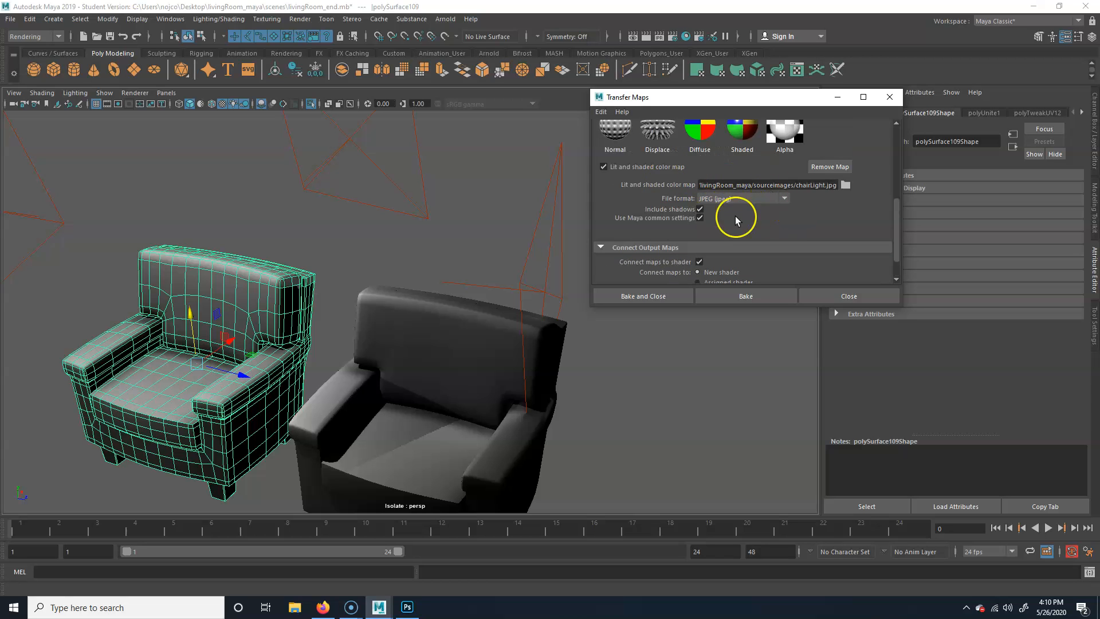
scroll(650, 240, down, 2)
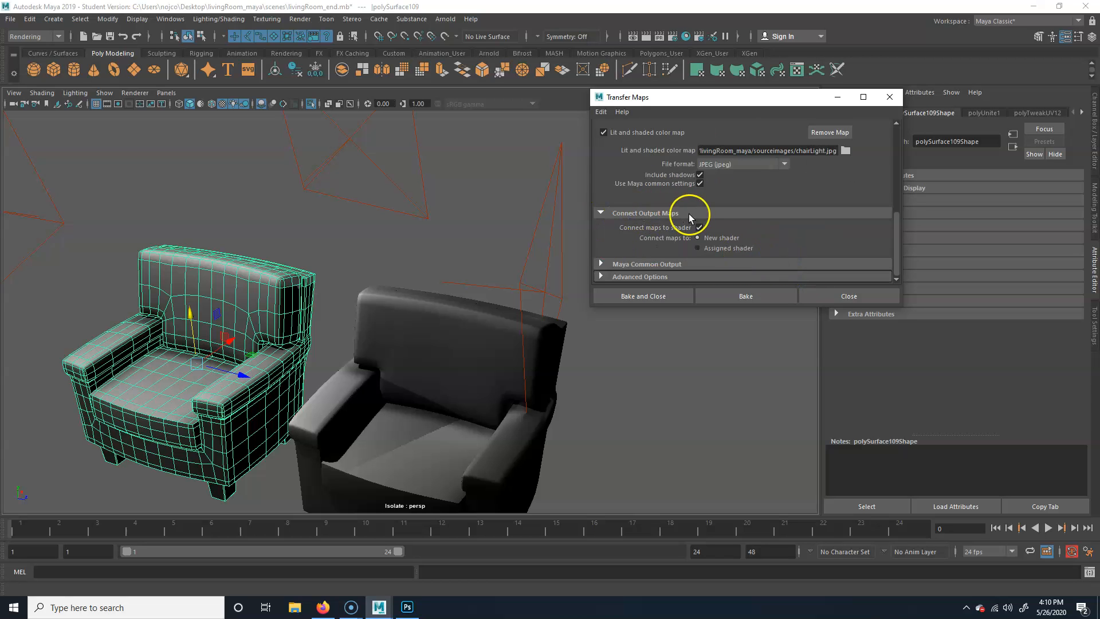
Step: Set the filter size to 4 in the Maya common output settings of Transfer Maps
click(614, 263)
scroll(671, 241, down, 3)
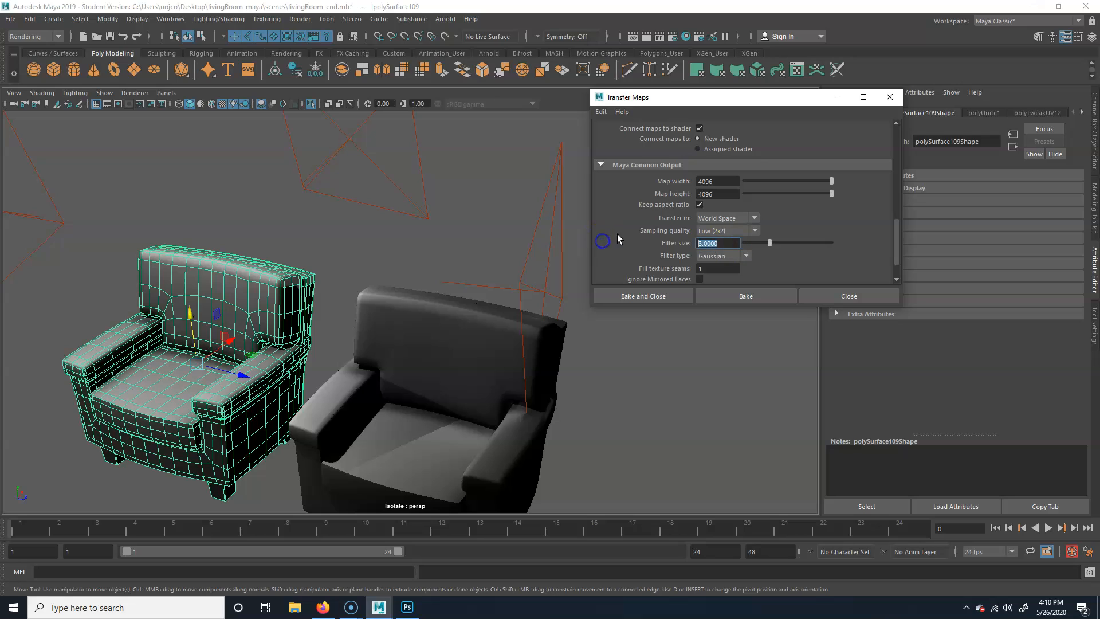
text(4)
key(Return)
scroll(807, 254, down, 1)
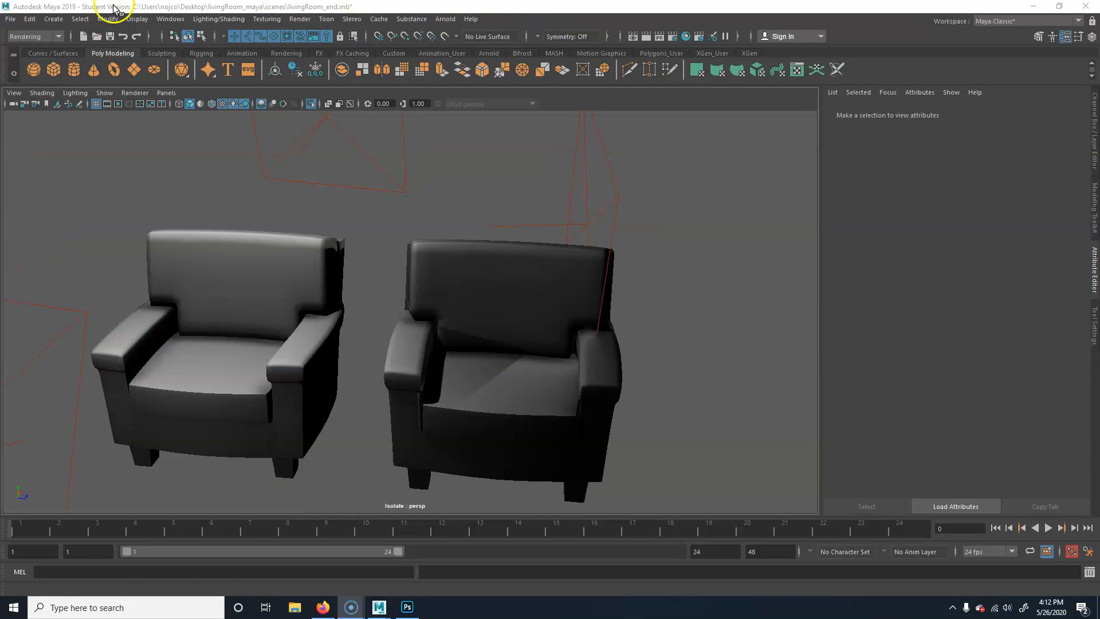
Step: Reopen Transfer Maps and check its target mesh, source mesh, lit and shaded color map and common output settings
click(202, 20)
mouse_move(265, 84)
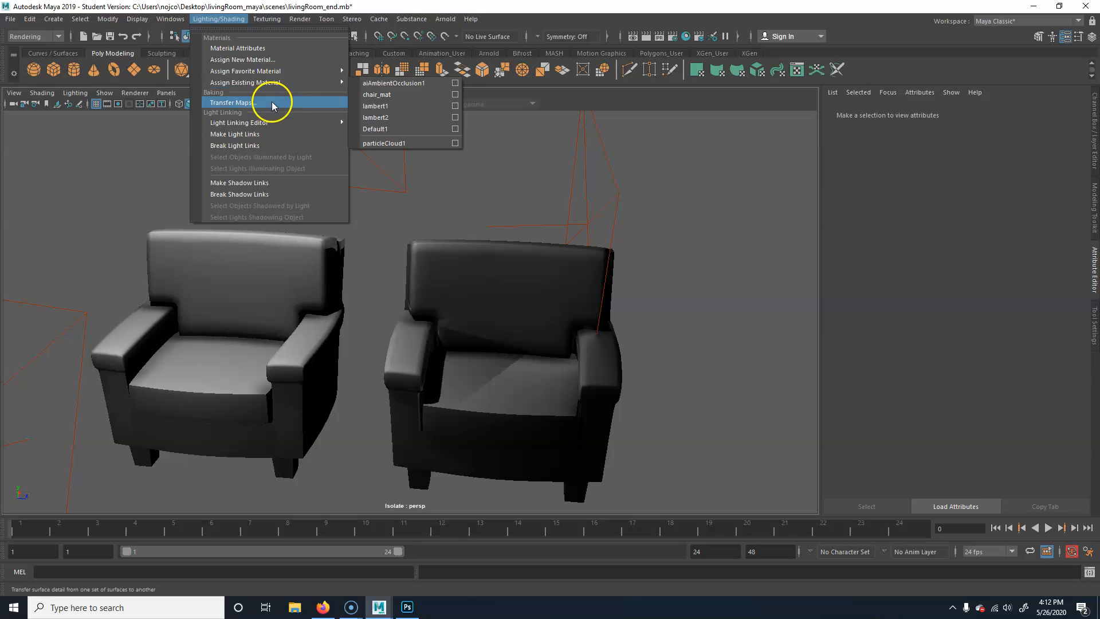
click(272, 105)
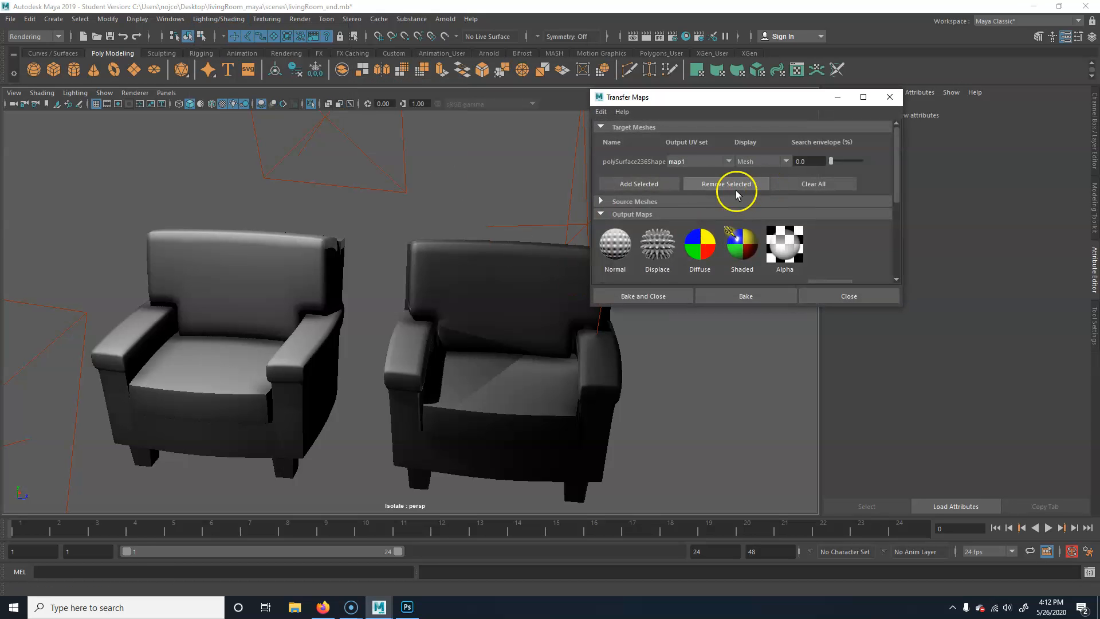
scroll(732, 161, down, 3)
scroll(726, 169, up, 3)
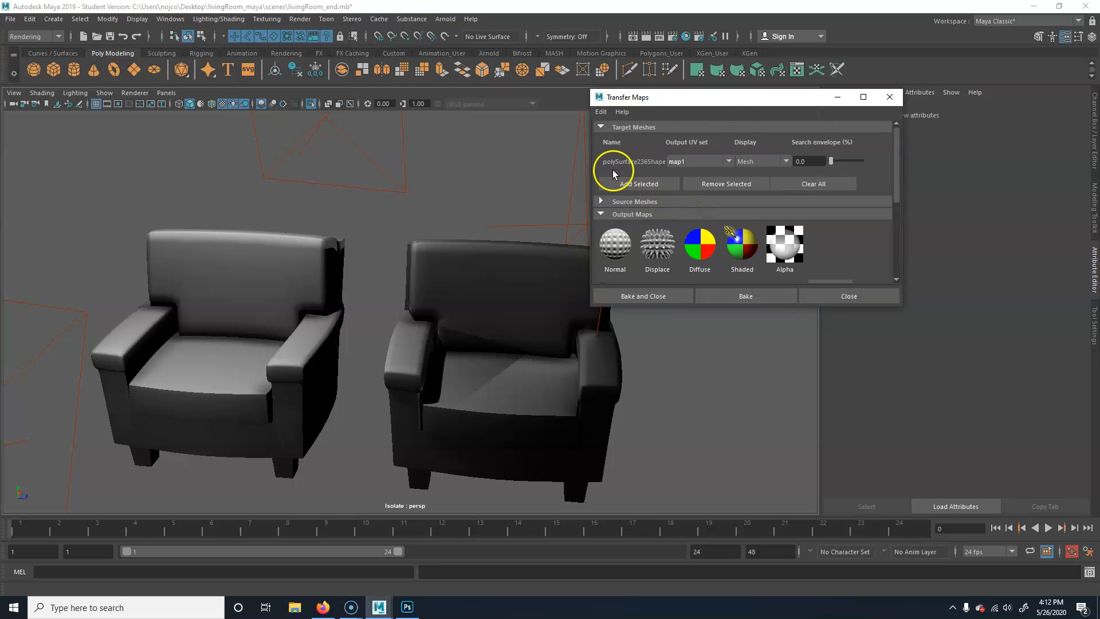
click(624, 203)
scroll(731, 211, down, 2)
scroll(696, 201, up, 3)
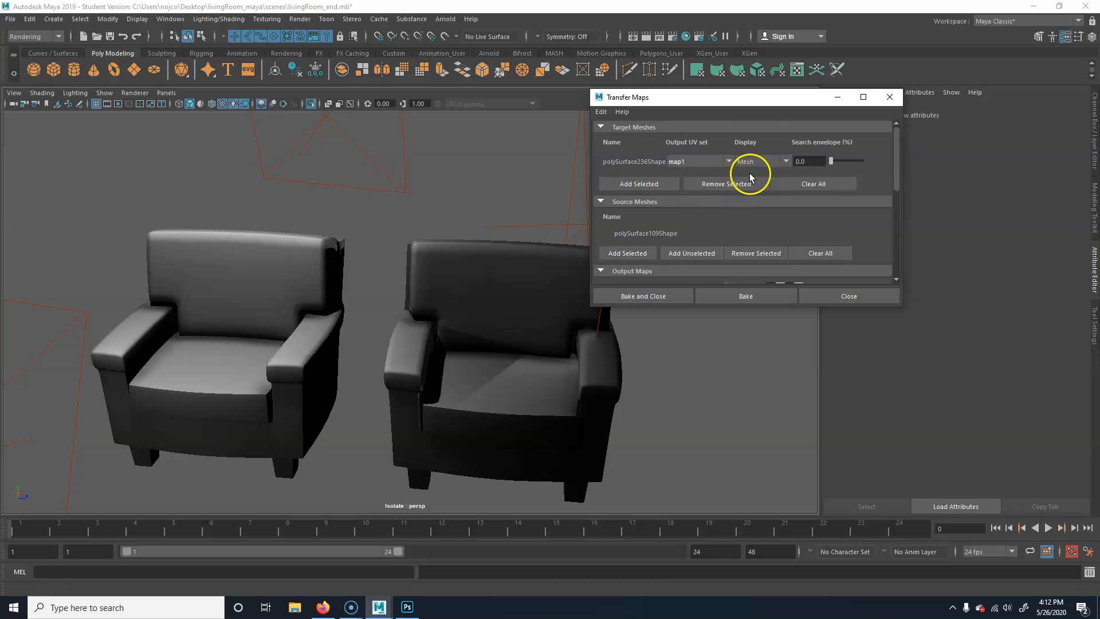
scroll(707, 253, down, 5)
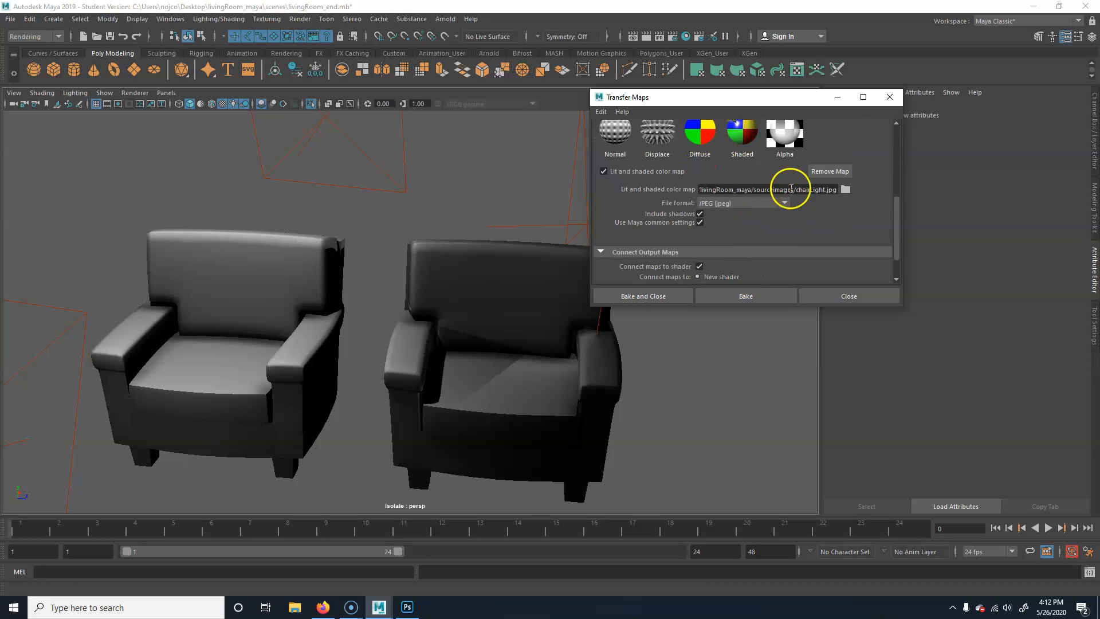
scroll(813, 206, down, 1)
click(670, 264)
scroll(728, 240, down, 3)
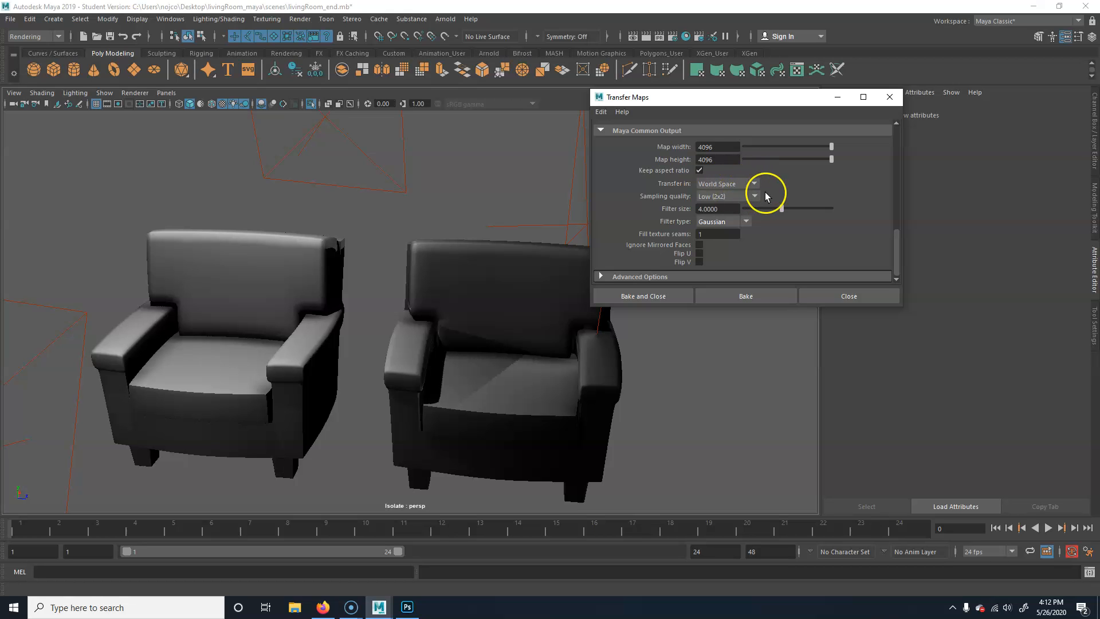
Step: Set the target armchair's Translate Z to 0 to overlap the source armchair, and bake the map while closing Transfer Maps
click(486, 318)
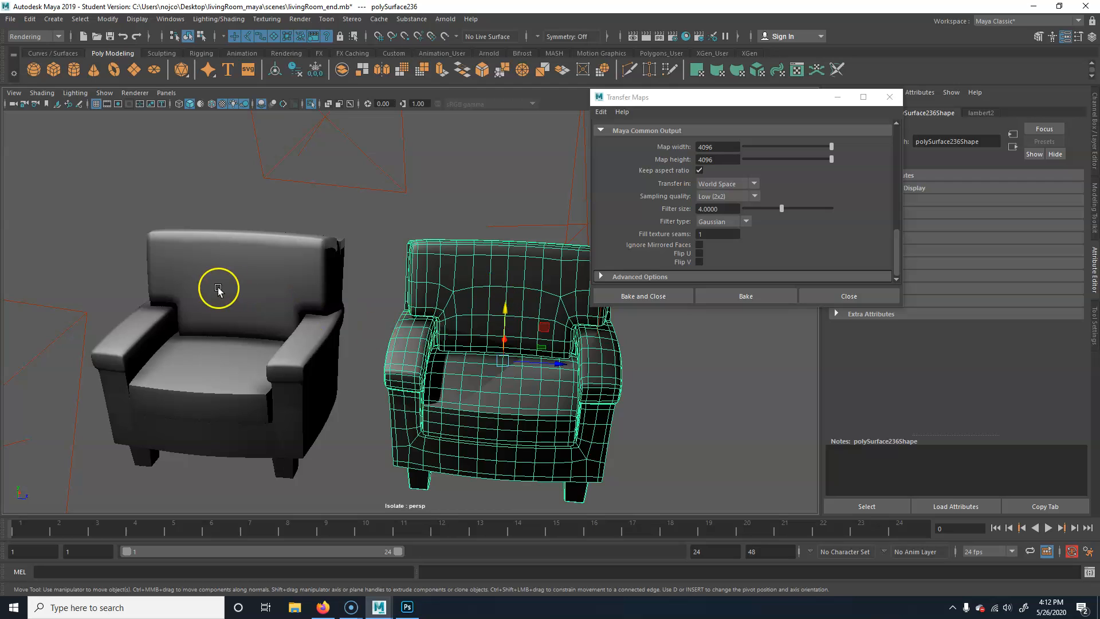
click(1094, 125)
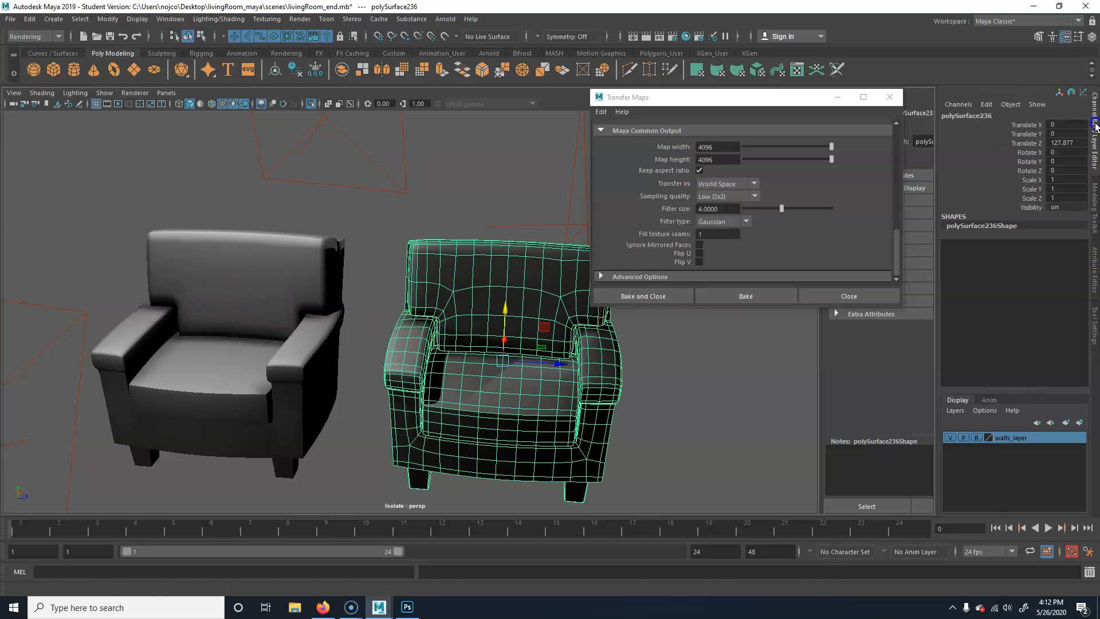
click(1070, 144)
text(0)
key(Return)
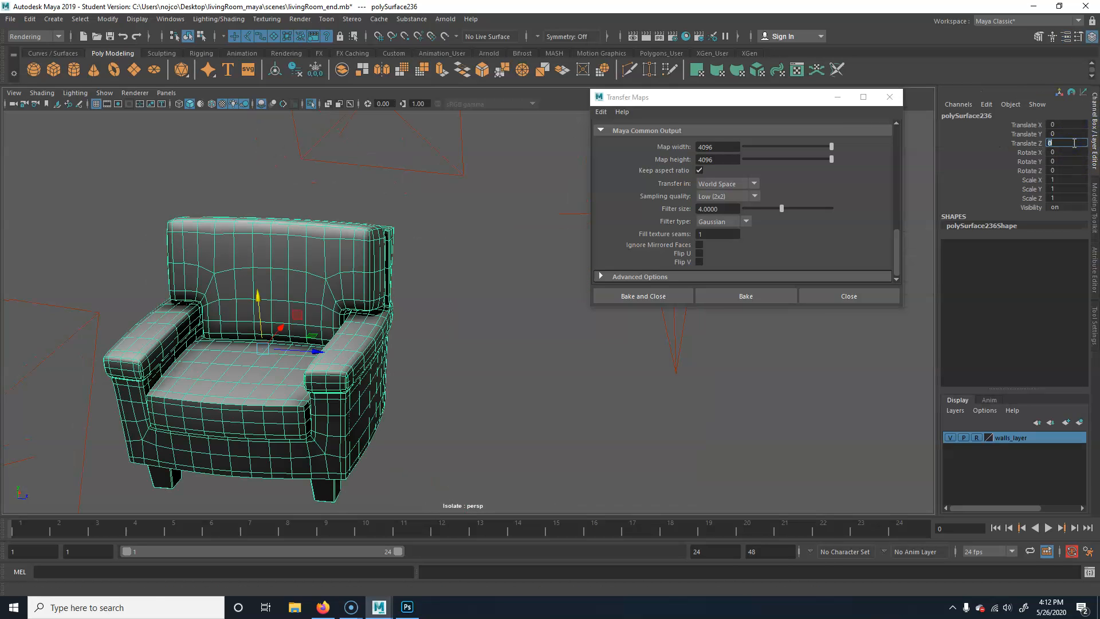
alt+drag(296, 289, 314, 349)
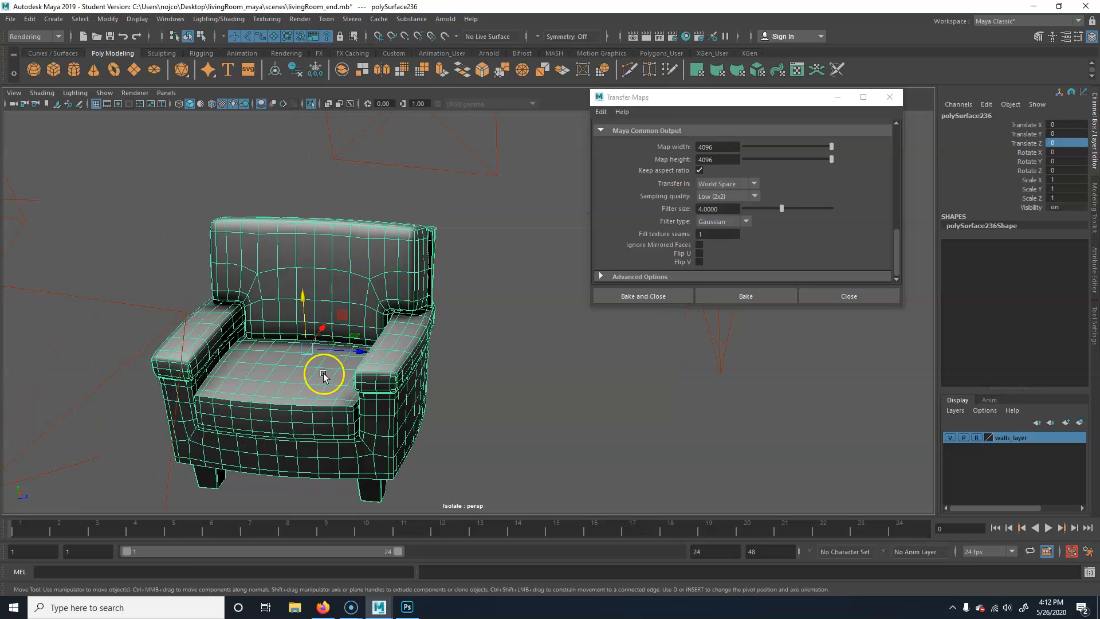
click(654, 296)
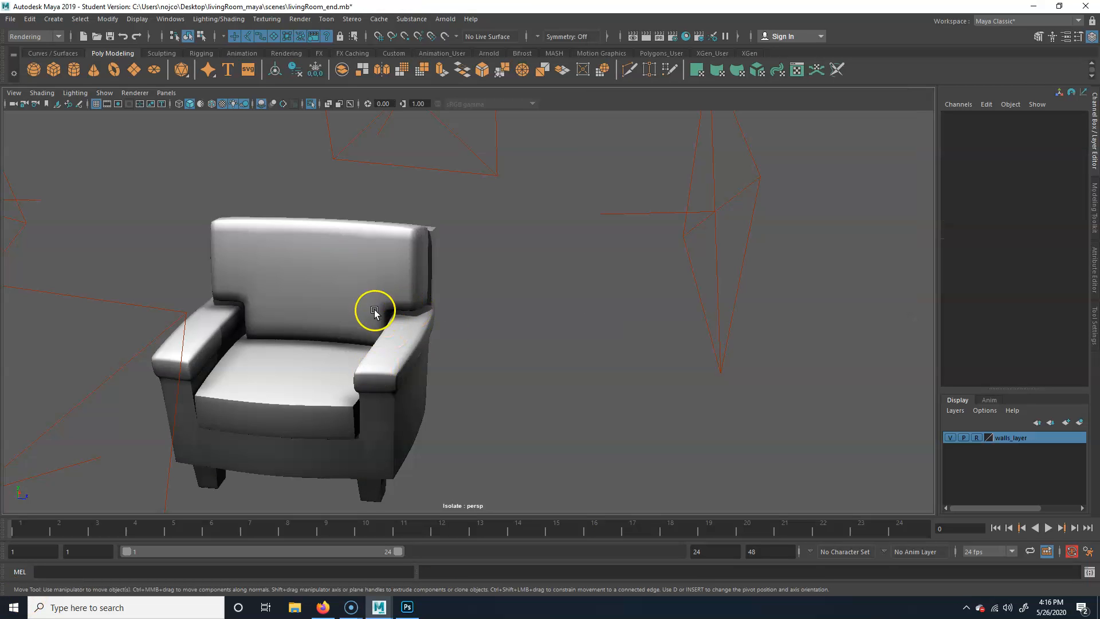
Step: Move the source armchair about 145 units along Z, away from the target armchair
click(361, 332)
drag(362, 353, 664, 380)
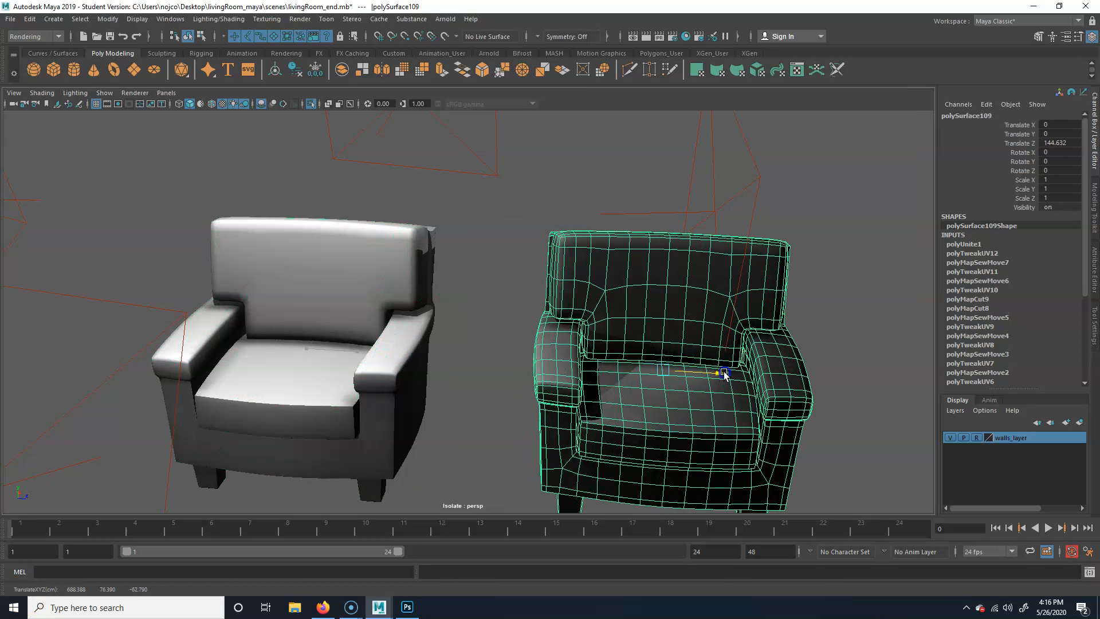
alt+drag(521, 418, 451, 395)
click(272, 288)
click(549, 334)
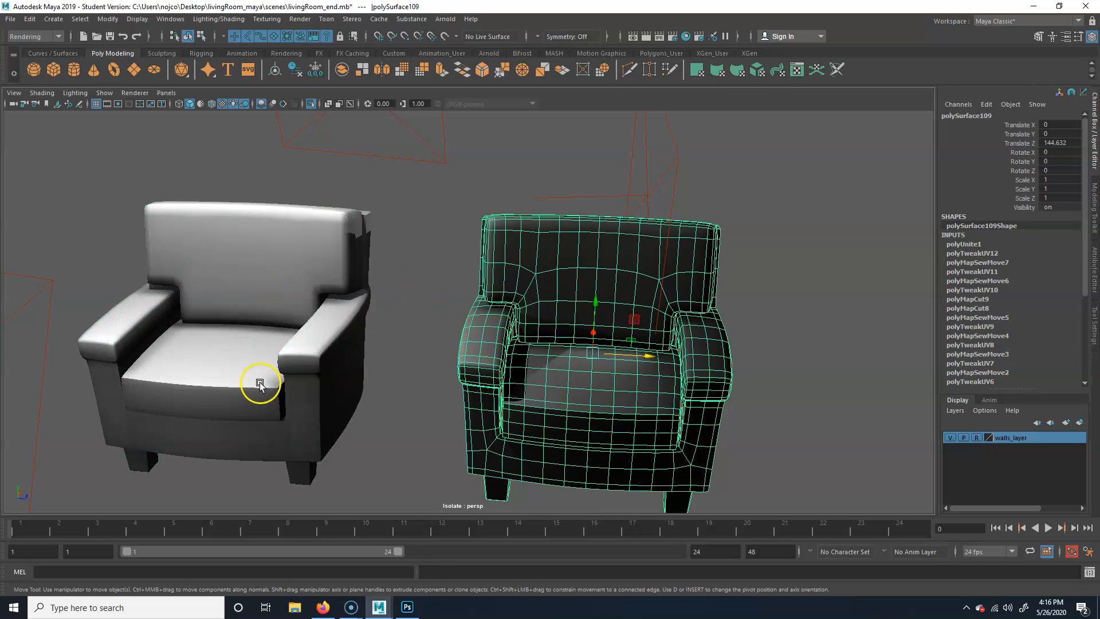
Step: Delete the target armchair and set the source armchair's Translate Z to 0
click(256, 357)
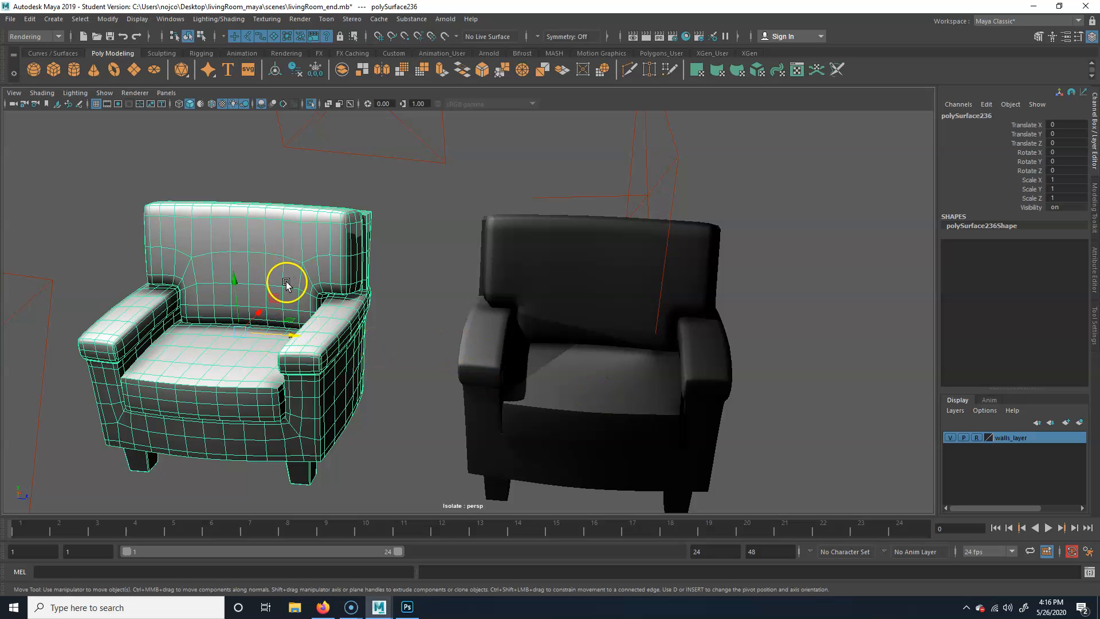
key(Delete)
click(528, 287)
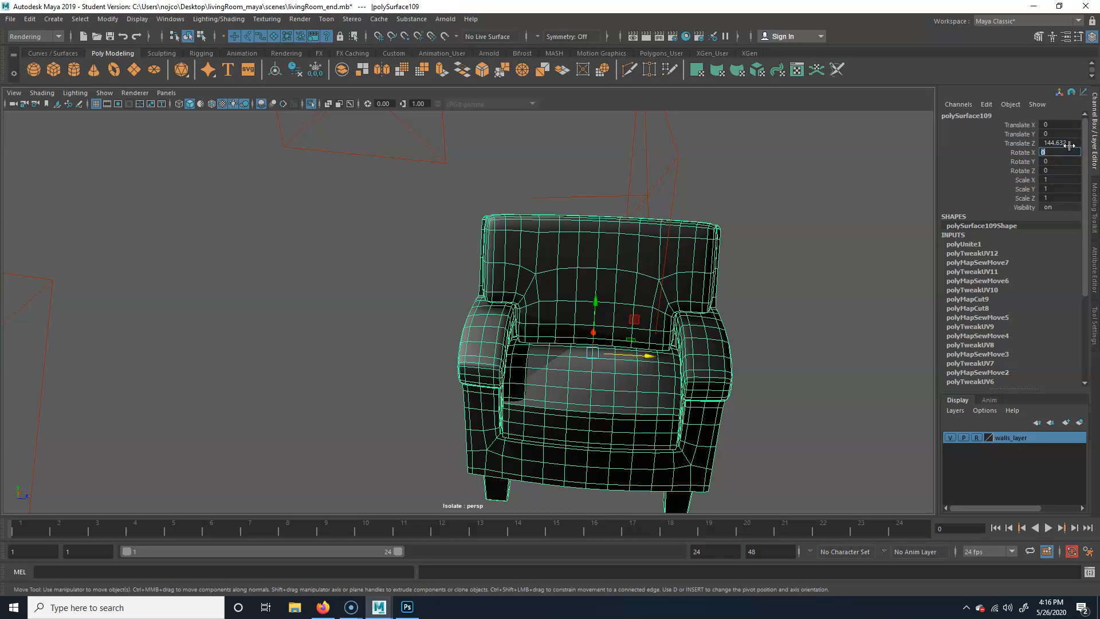
text(0)
key(Return)
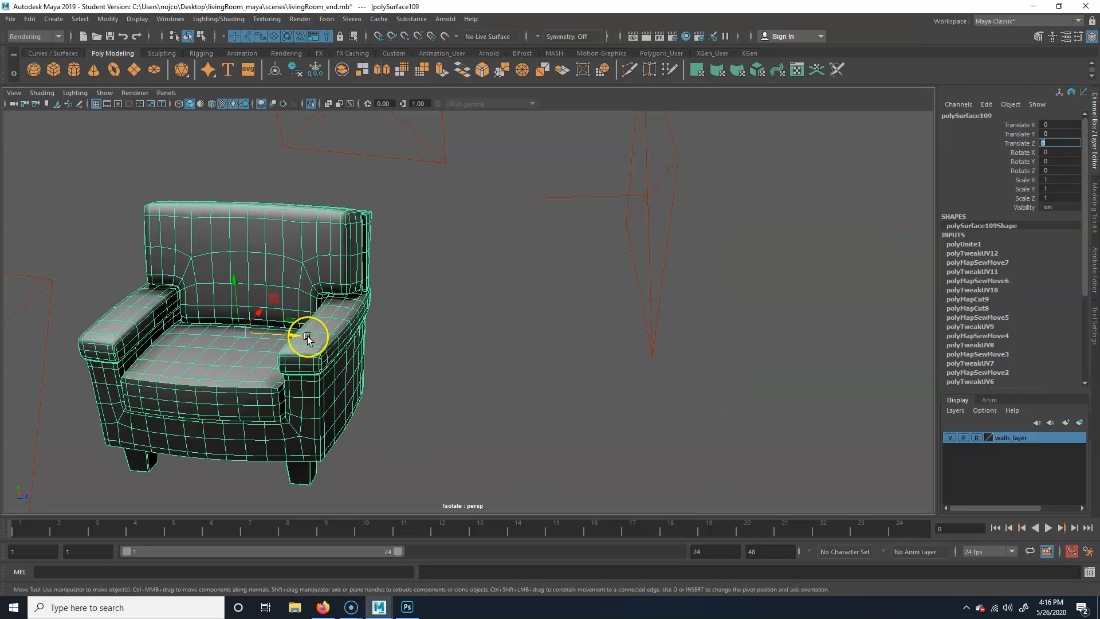
Step: Delete the area lights surrounding the armchair
scroll(282, 326, down, 6)
click(559, 264)
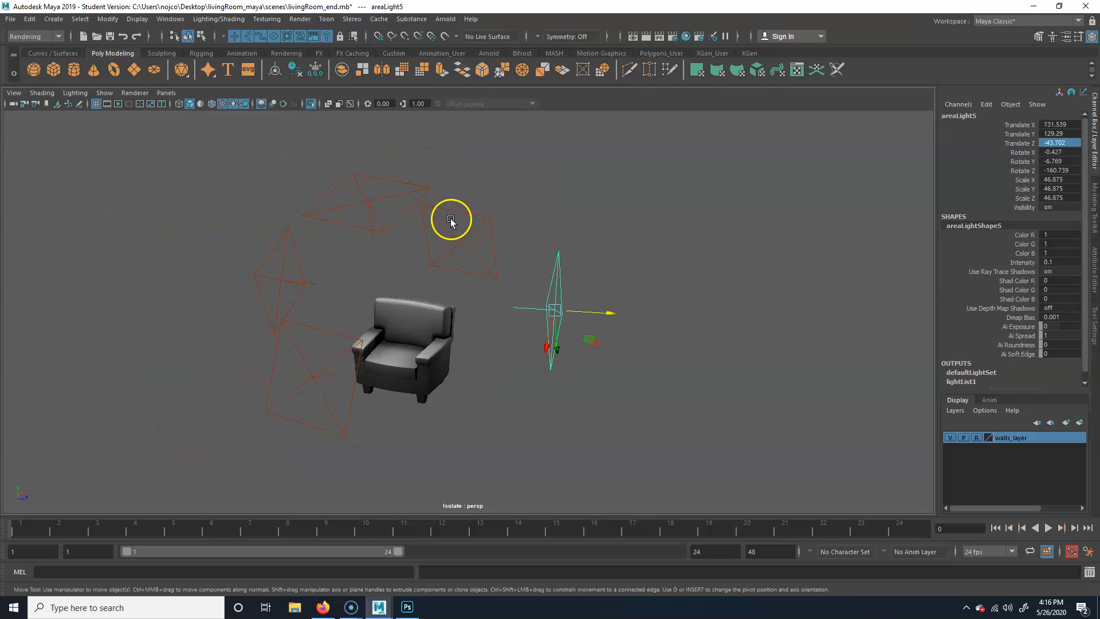
click(432, 261)
key(Delete)
drag(426, 152, 398, 200)
key(Delete)
drag(245, 211, 281, 446)
key(Delete)
Step: Switch off scene lighting and shadows in the viewport around the remaining armchair
click(405, 336)
scroll(540, 348, up, 4)
alt+middle_drag(418, 373, 420, 367)
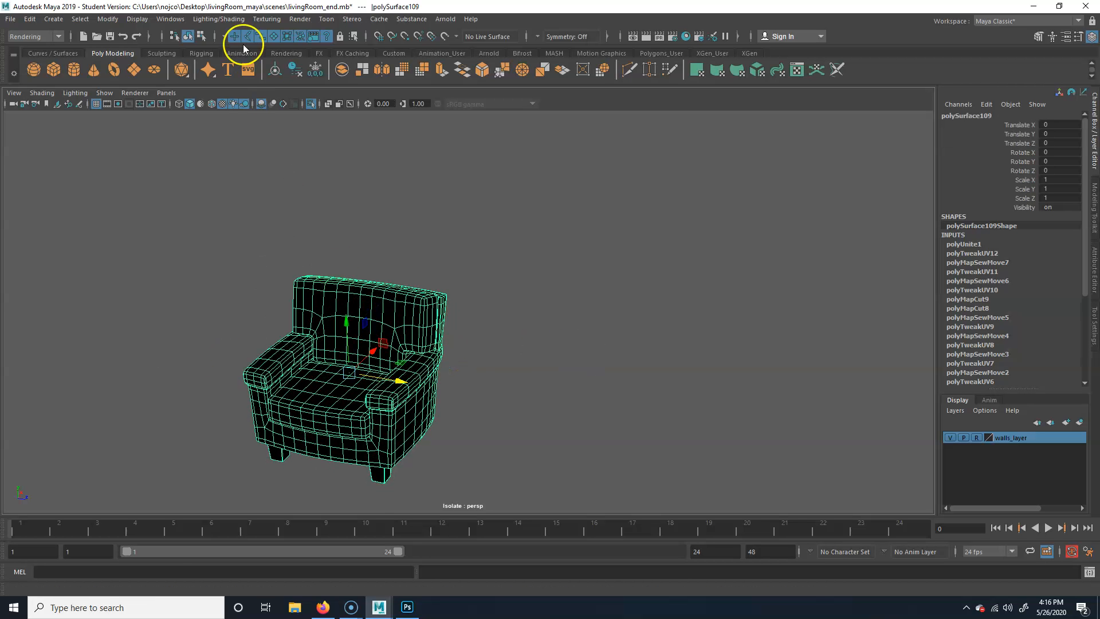
click(237, 104)
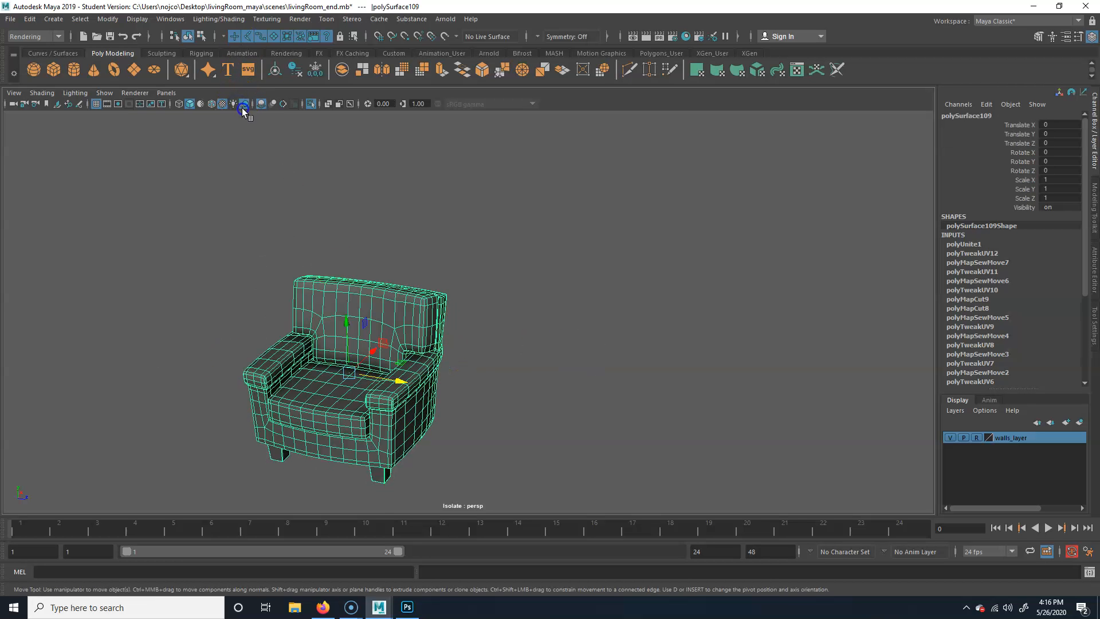
scroll(521, 321, up, 3)
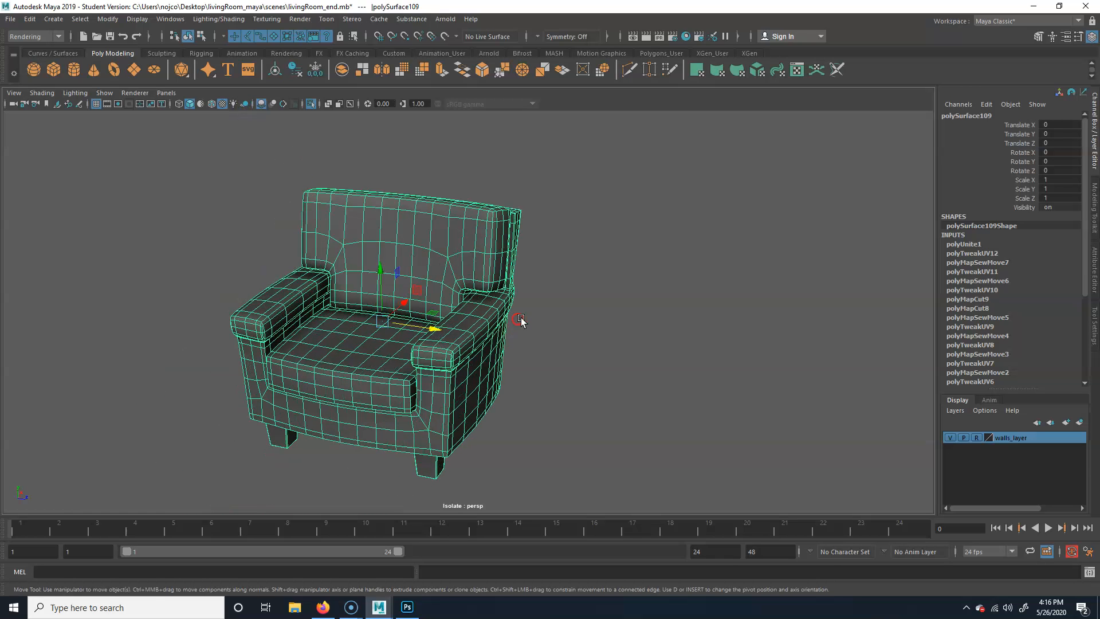
Step: Assign the existing chair_mat fabric material to the armchair
right_drag(372, 261, 464, 549)
click(548, 275)
alt+middle_drag(396, 353, 441, 357)
alt+right_drag(257, 313, 410, 315)
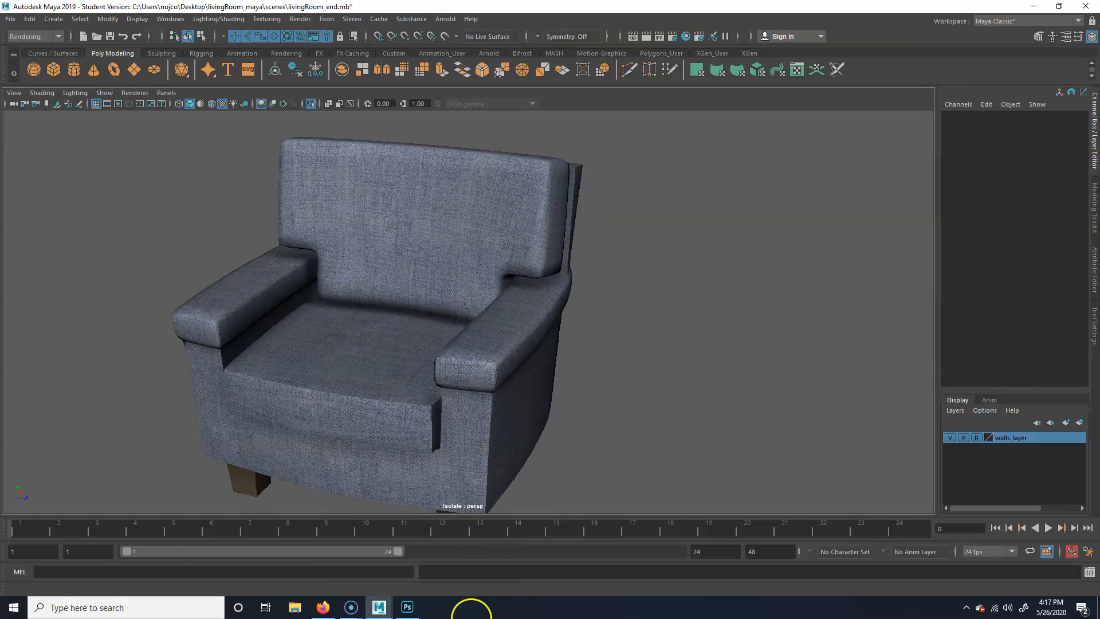
Step: Switch to Photoshop and open the baked chairLight.jpg from the sourceimages folder
click(380, 607)
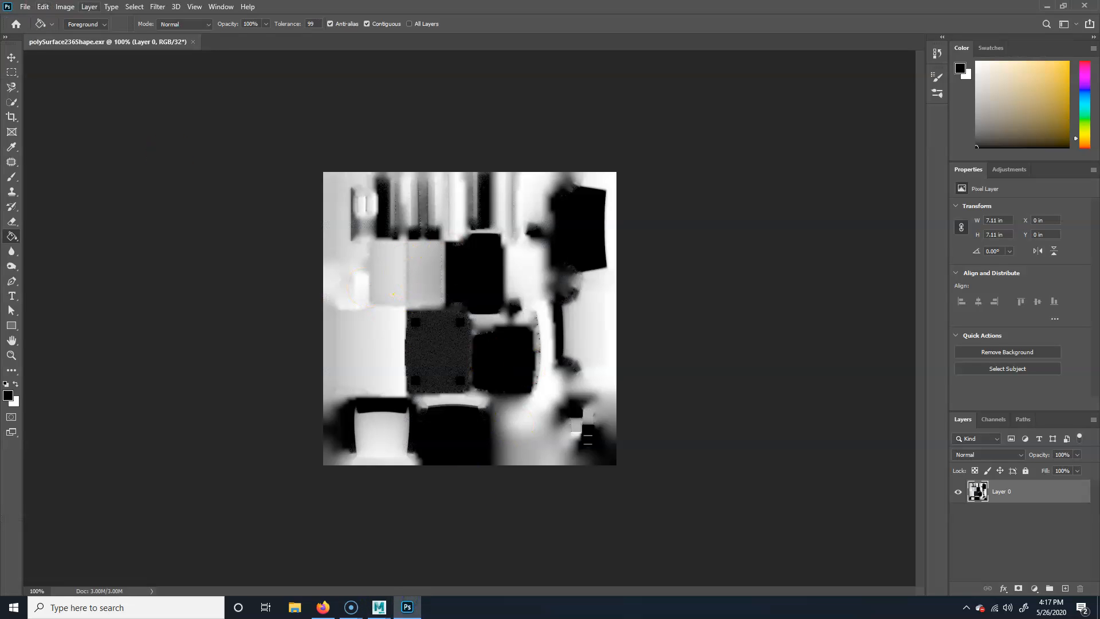
click(25, 7)
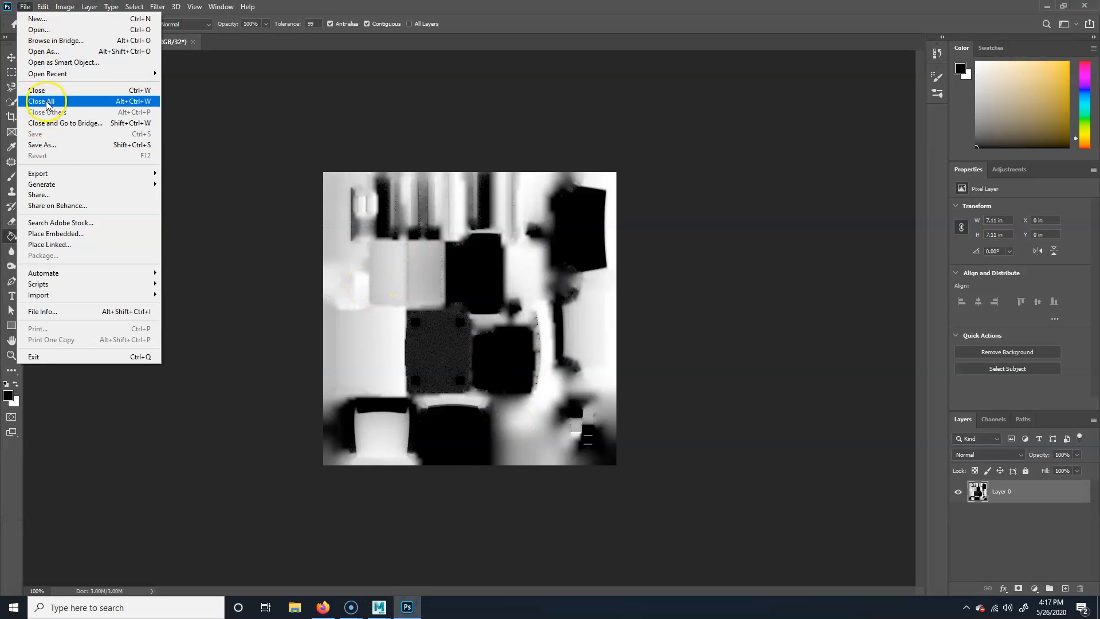
click(39, 30)
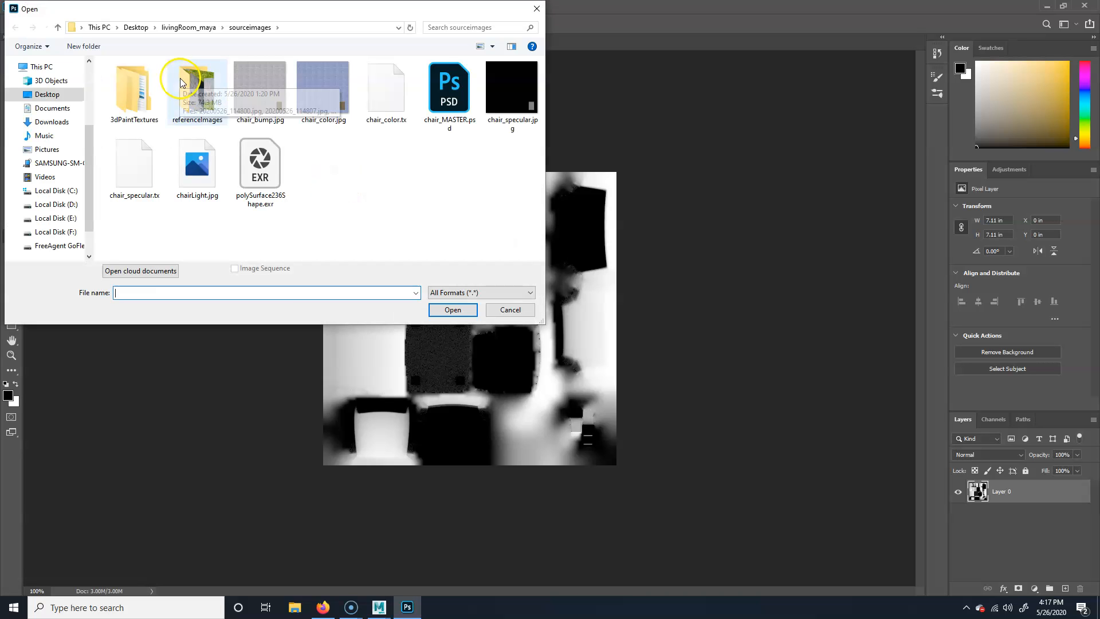
click(196, 156)
click(507, 310)
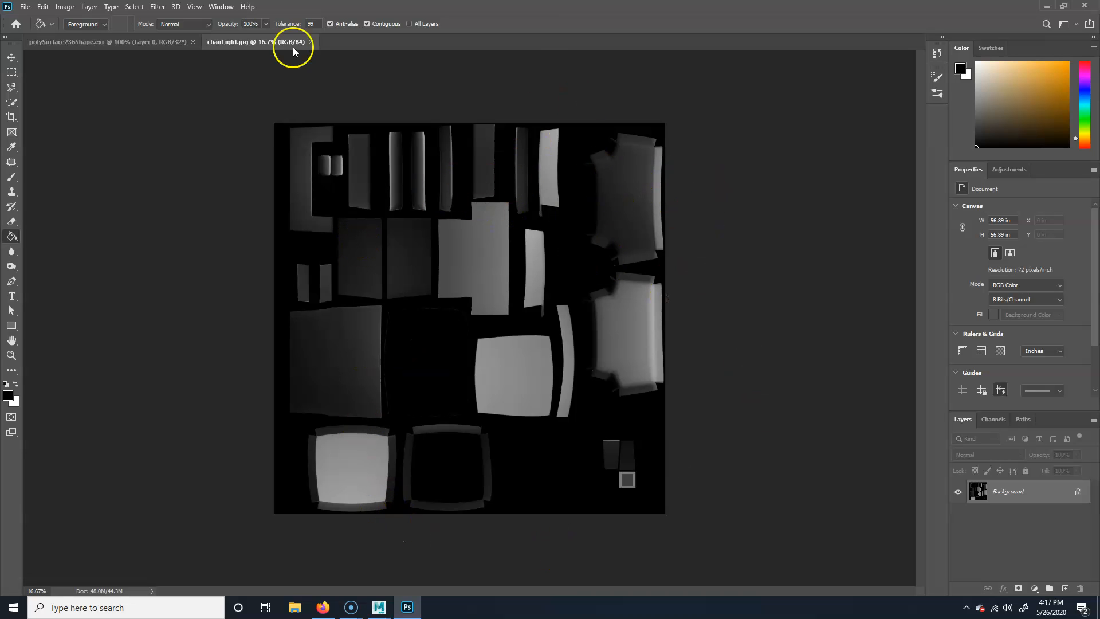
Step: Open the recently used chair_MASTER.psd texture file
click(24, 7)
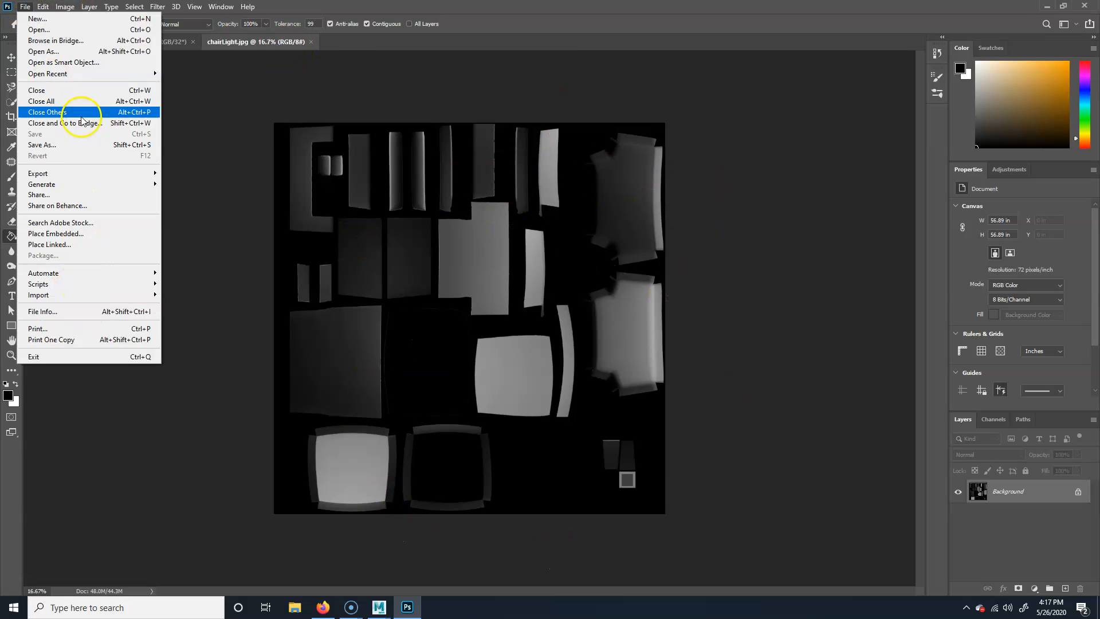
mouse_move(79, 75)
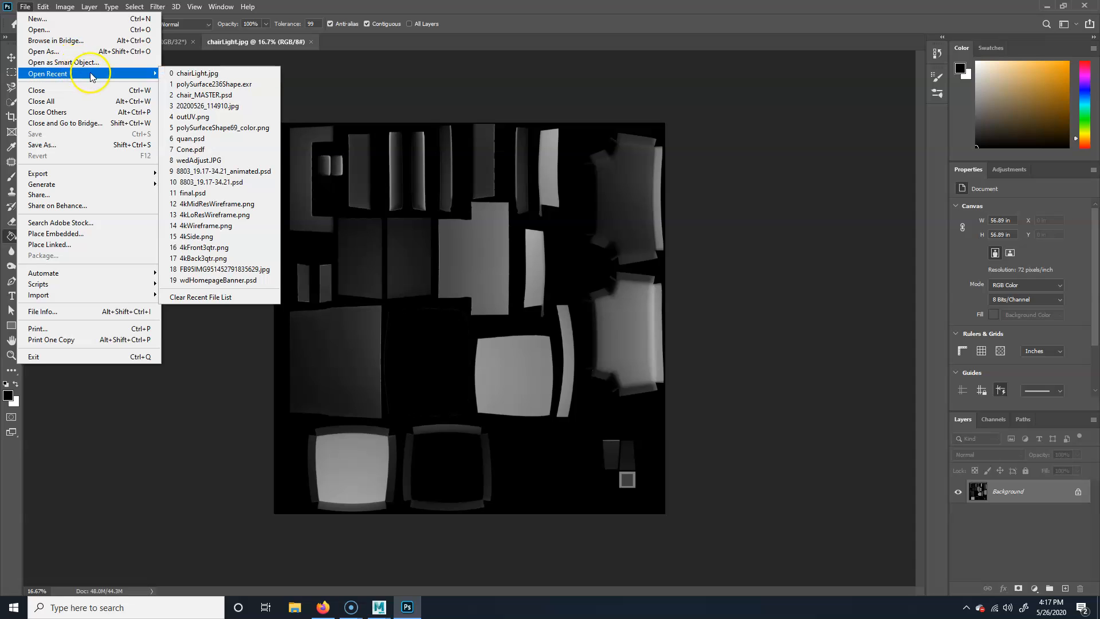
click(232, 95)
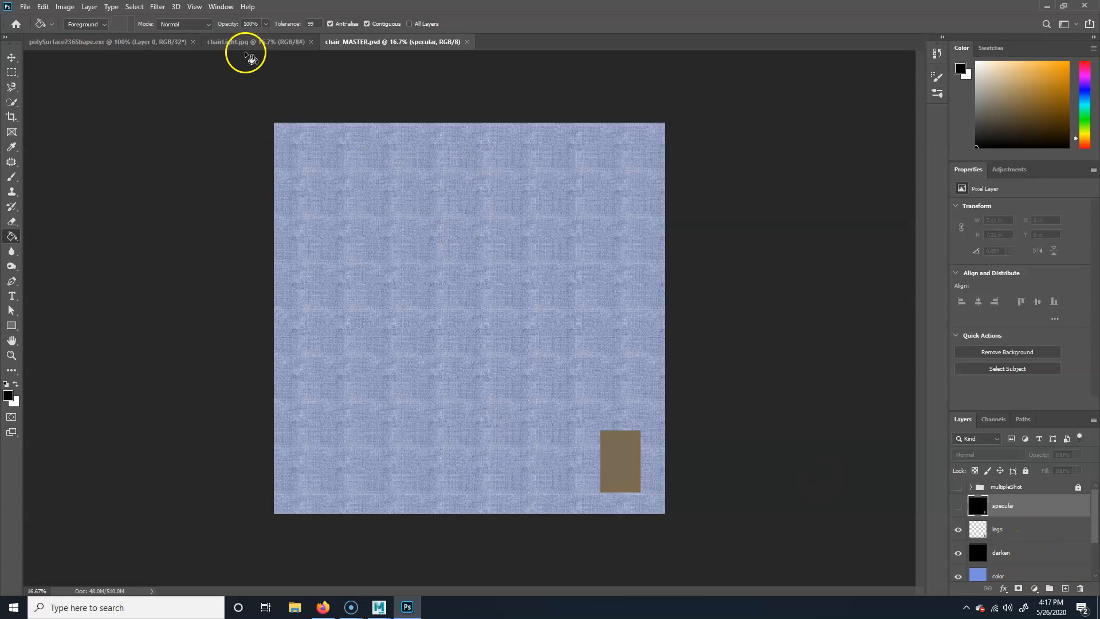
Step: Copy the whole small polySurface236Shape.exr occlusion map and paste it into chair_MASTER.psd
click(68, 43)
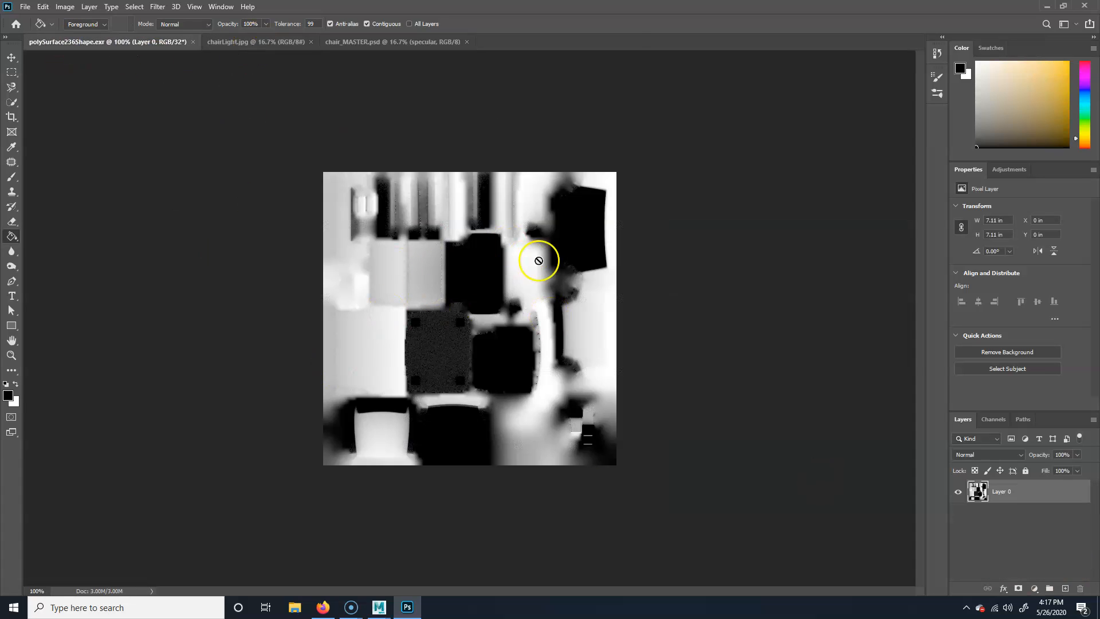
key(ctrl+a)
click(393, 42)
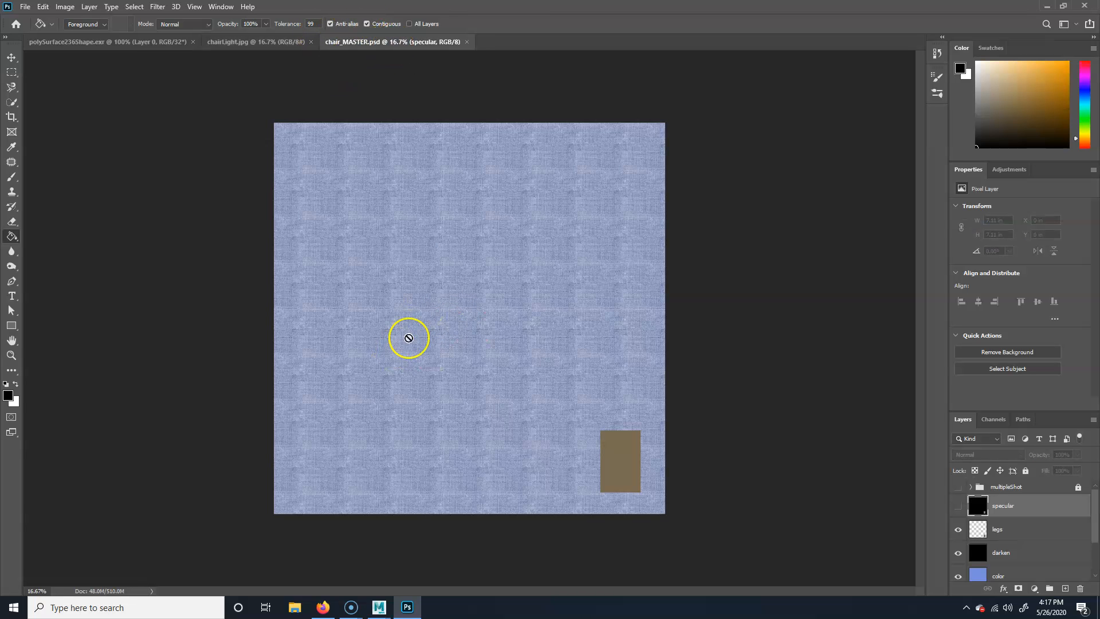
key(ctrl+v)
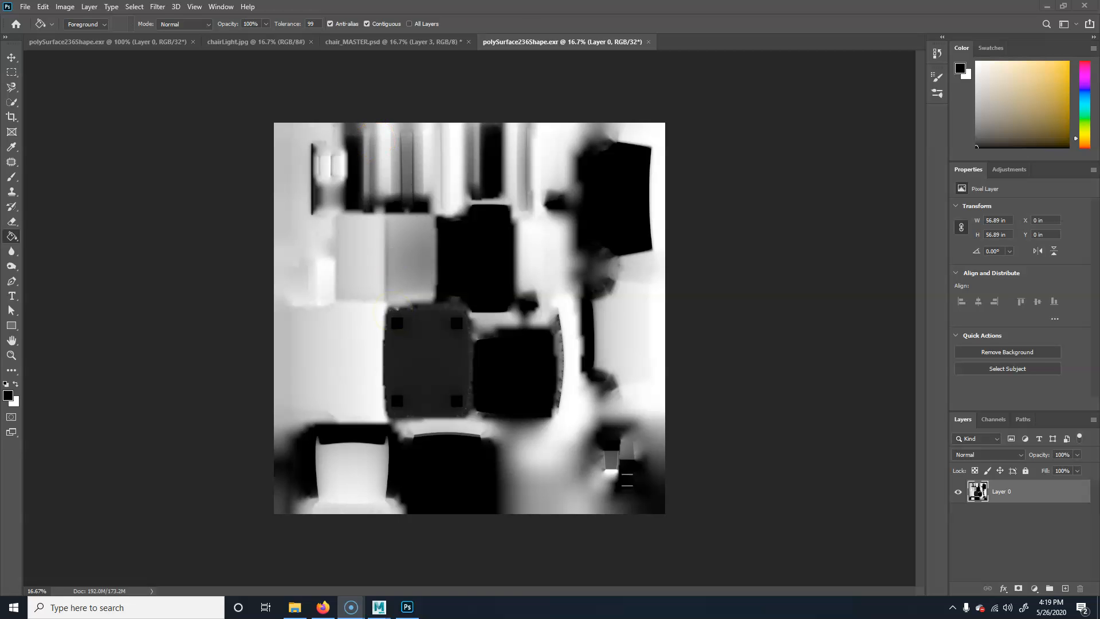
Step: Check the enlarged polySurface236Shape.exr copy up close, and close the original small version
click(545, 38)
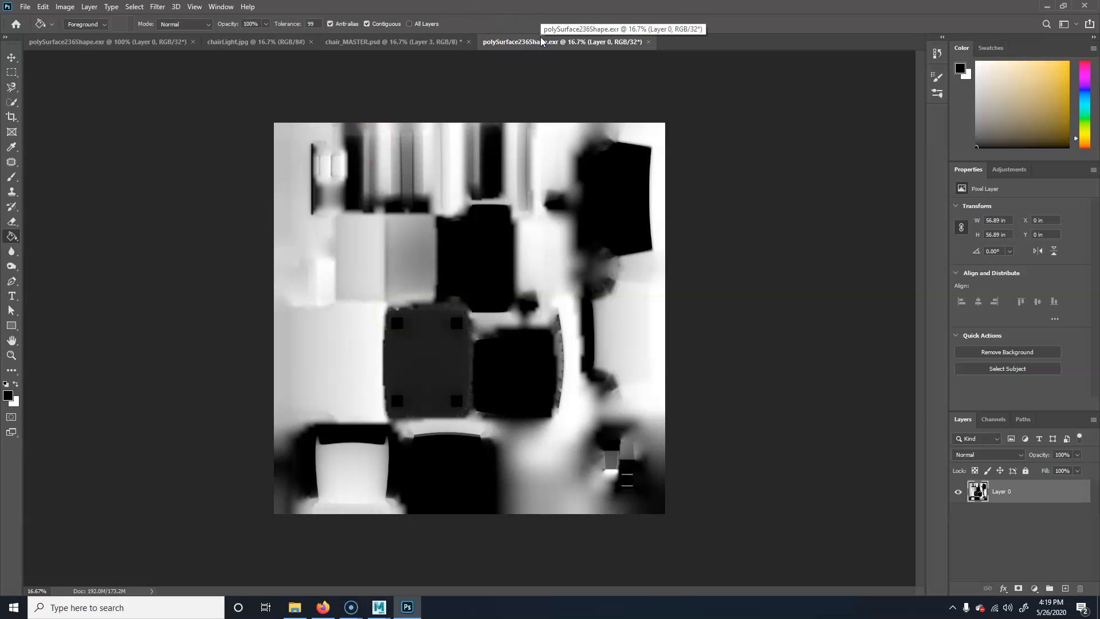
key(ctrl+plus)
key(ctrl+plus)
key(ctrl+plus)
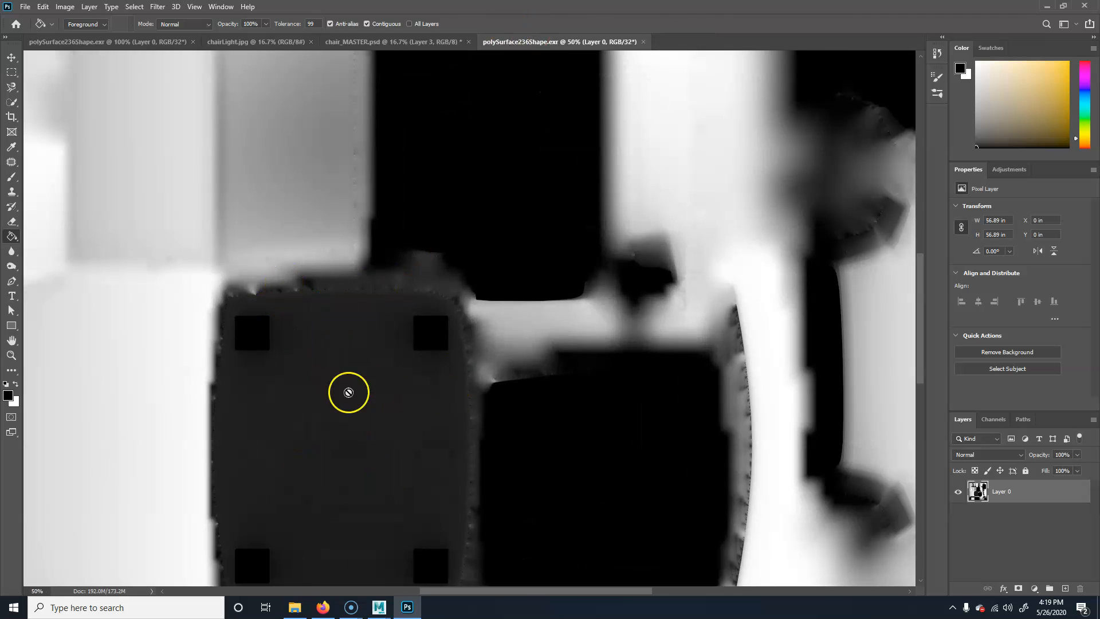
click(134, 41)
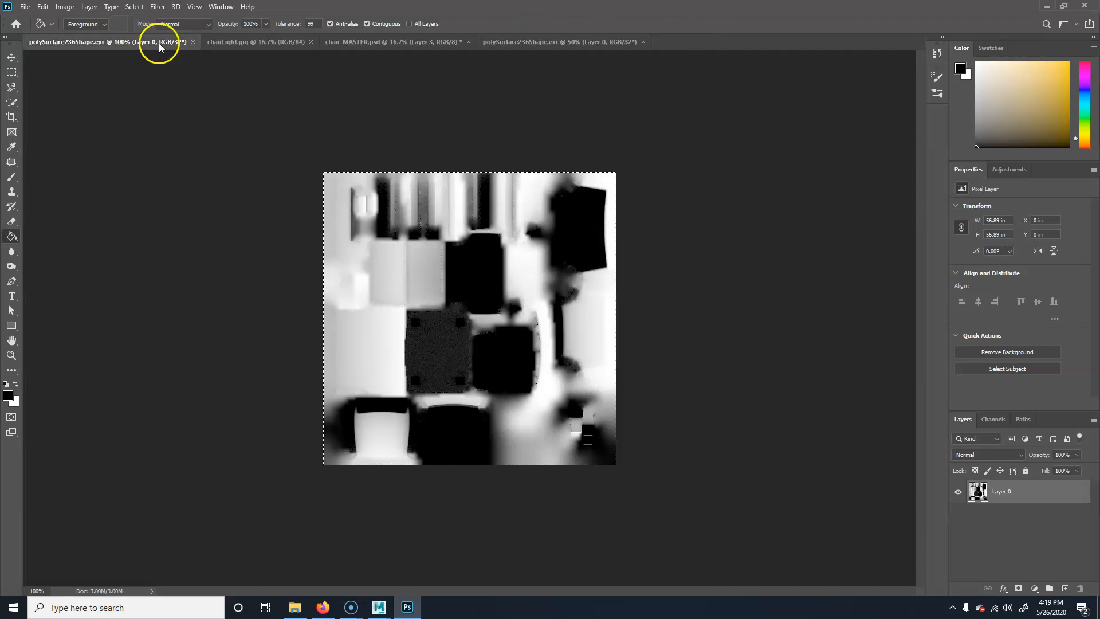
click(193, 41)
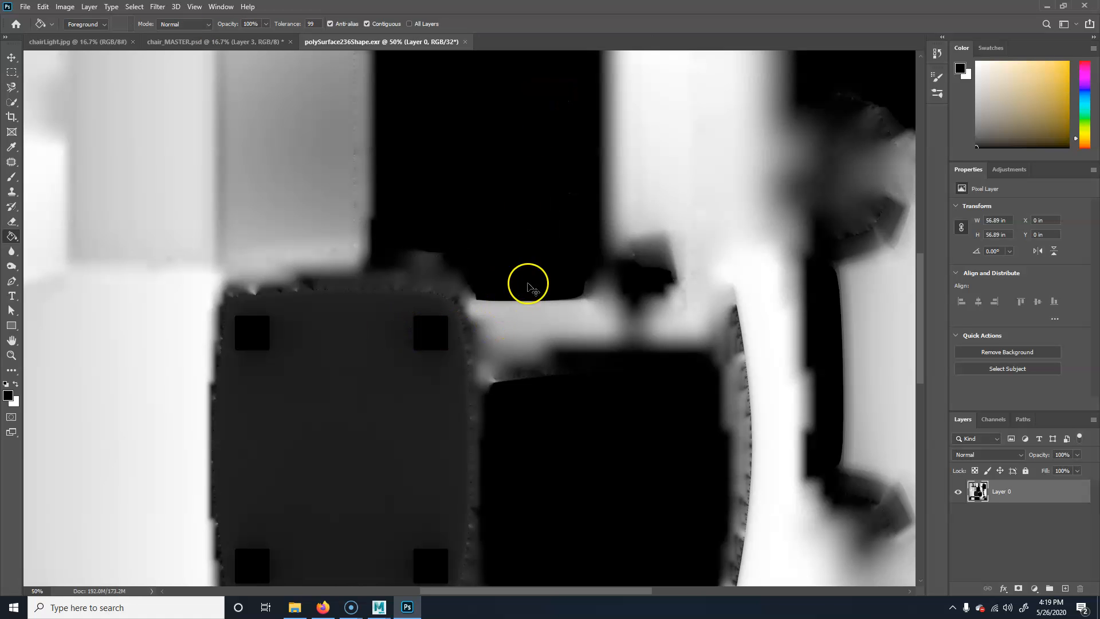
Step: Replace the small occlusion layer in chair_MASTER.psd with a copy of the entire enlarged polySurface236Shape.exr map
alt+scroll(527, 286, down, 3)
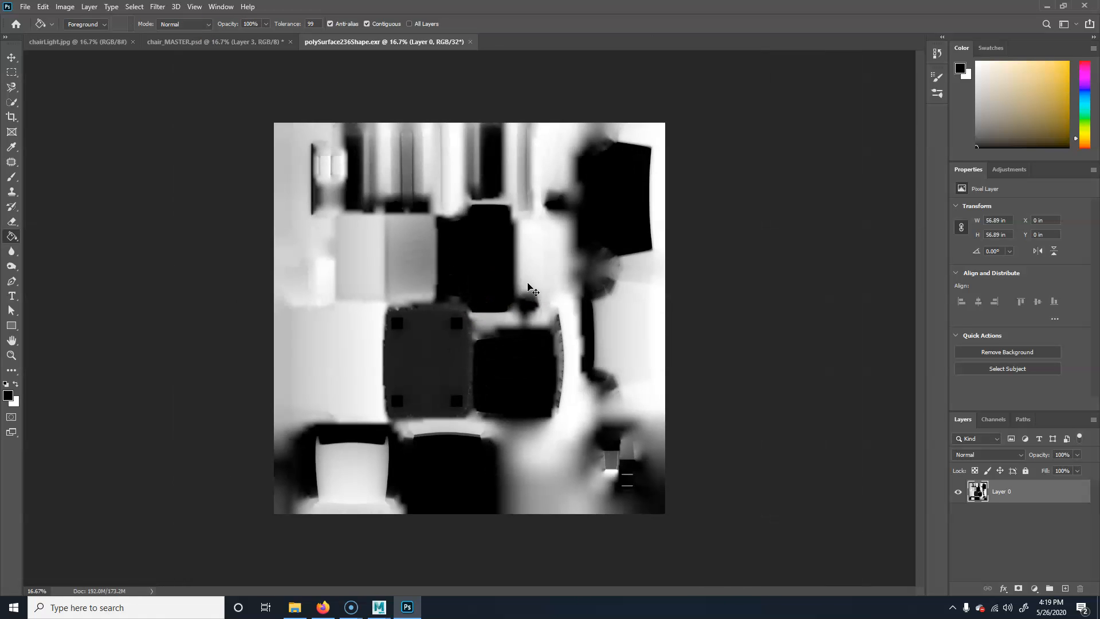
key(ctrl+a)
click(182, 38)
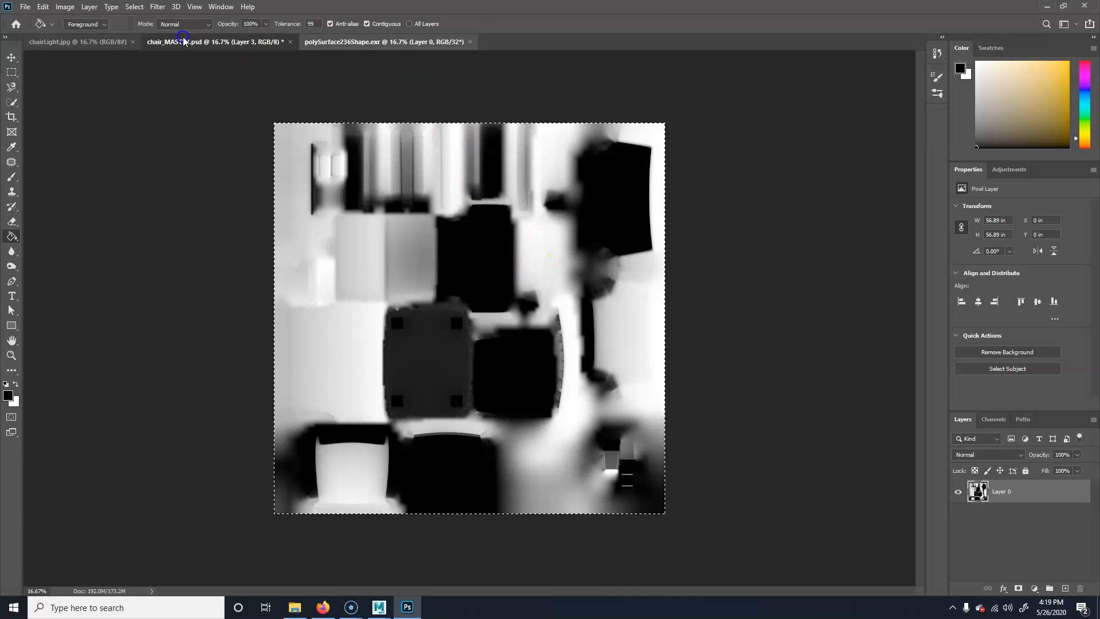
key(Delete)
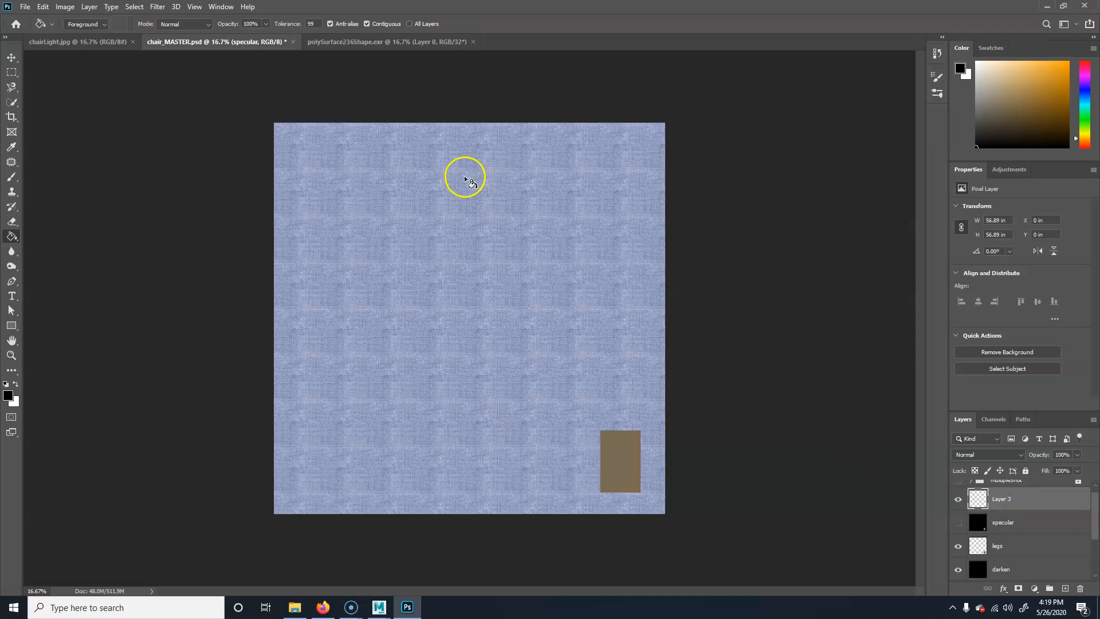
key(ctrl+v)
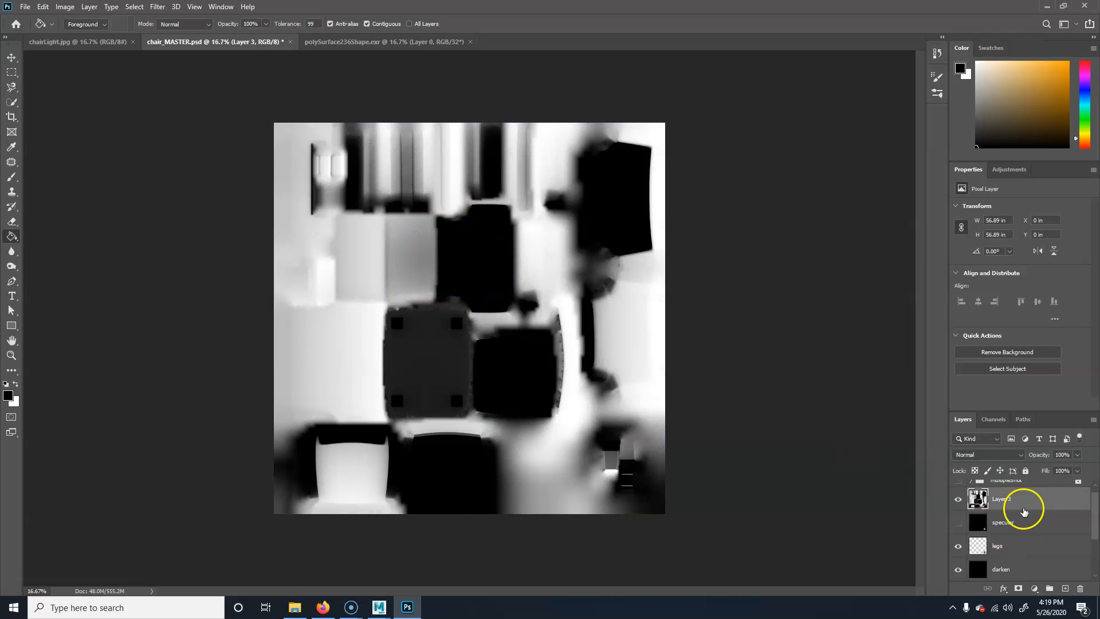
Step: Blend the occlusion layer over the fabric with Multiply mode at 40% opacity
click(1009, 456)
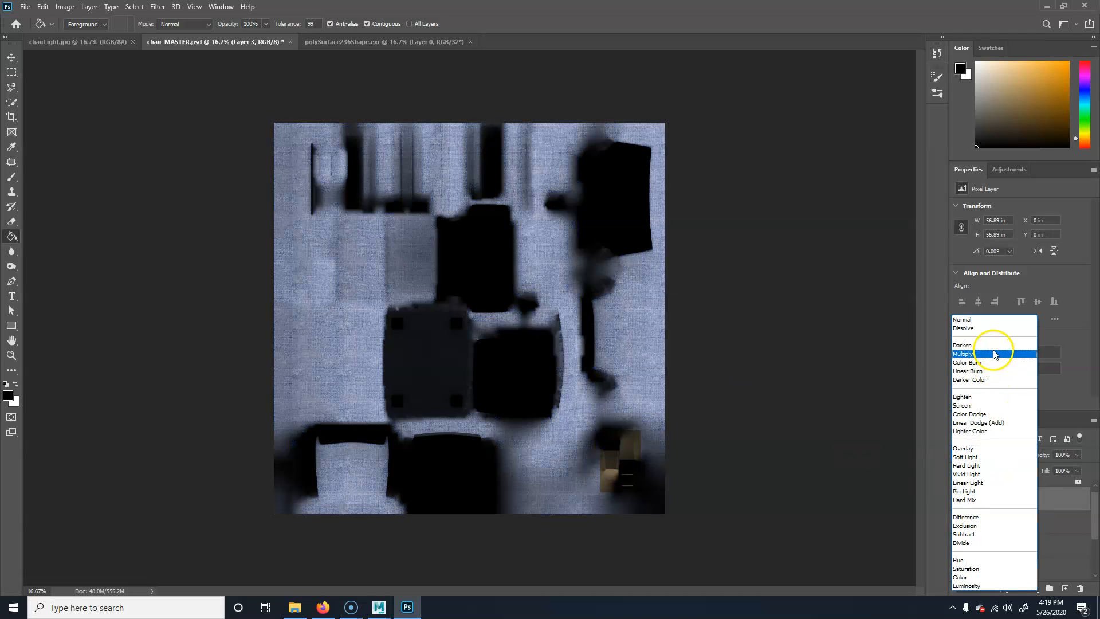
click(994, 351)
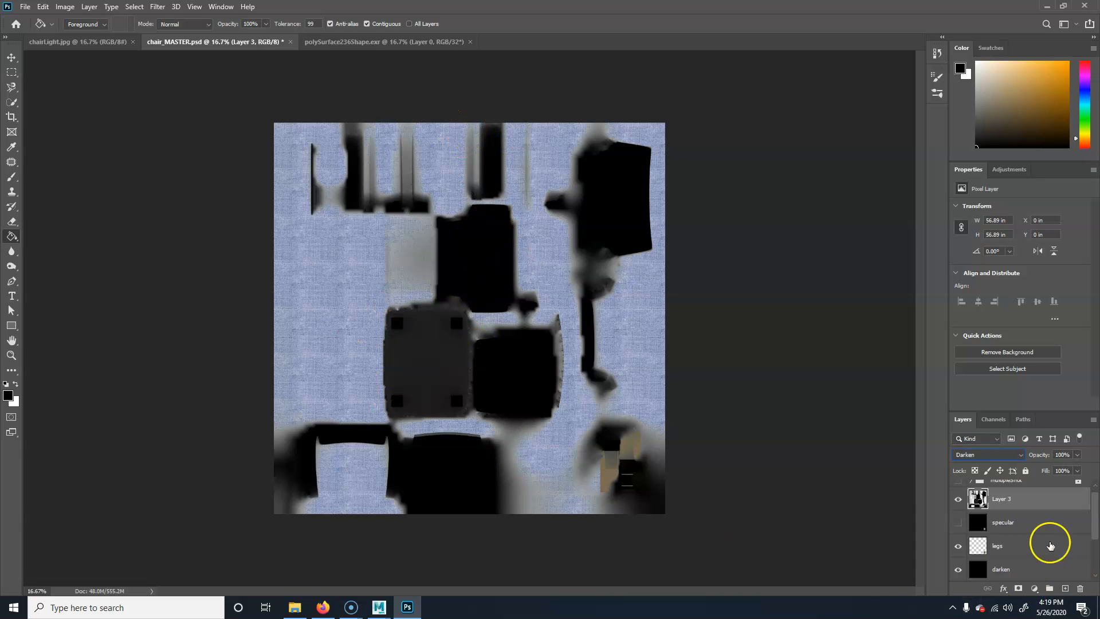
click(993, 455)
click(988, 350)
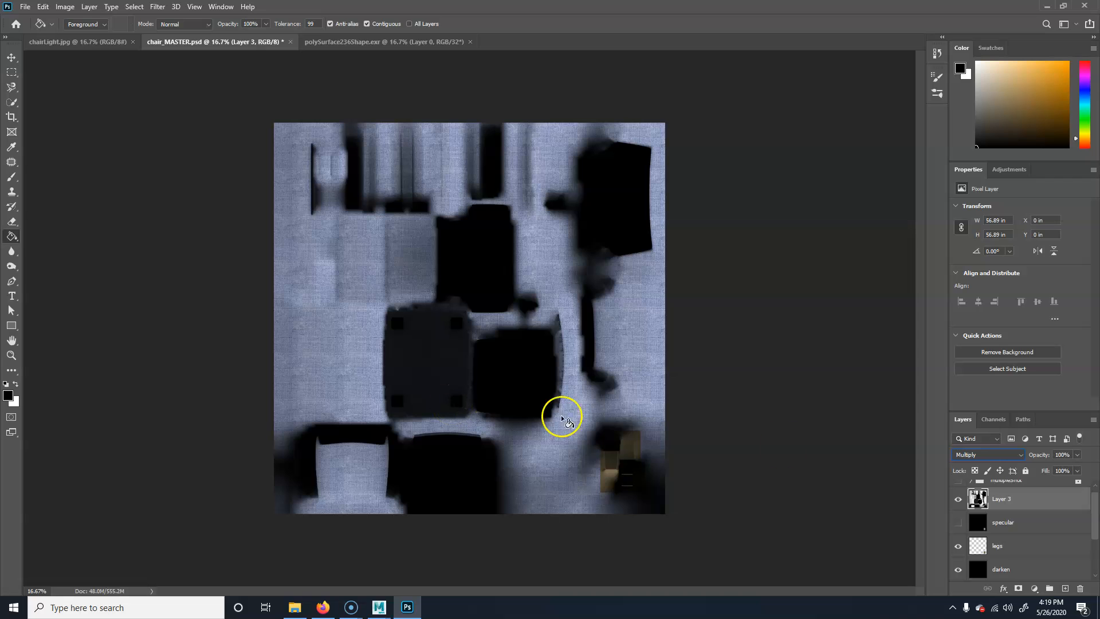
drag(1076, 455, 1046, 467)
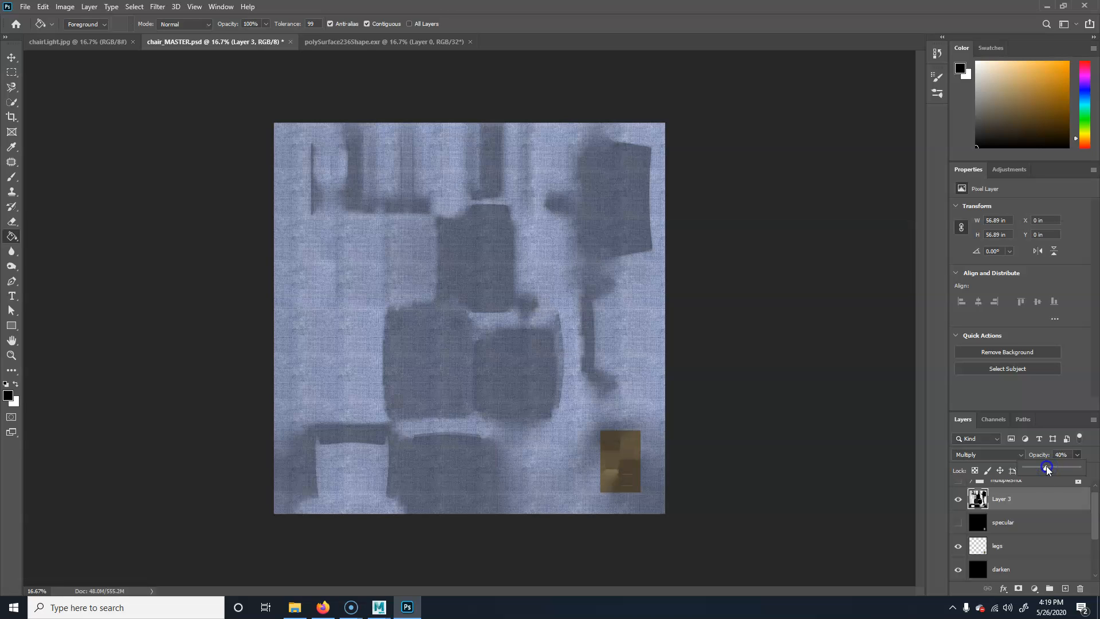
Step: Copy the entire chairLight.jpg image and paste it into chair_MASTER.psd as a new layer above the occlusion map
click(401, 41)
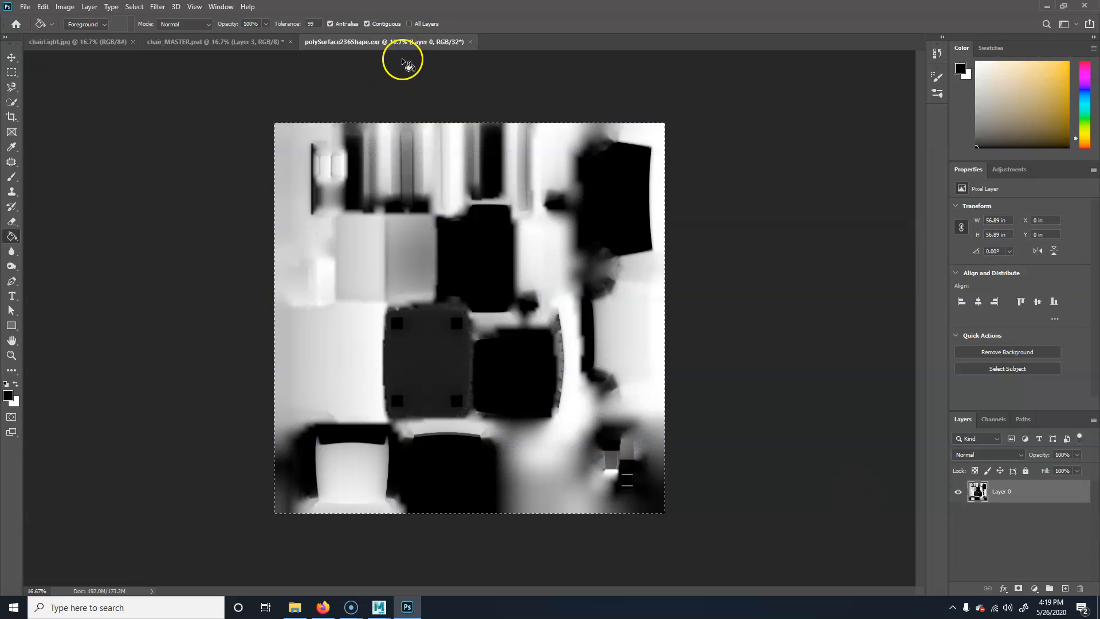
click(70, 42)
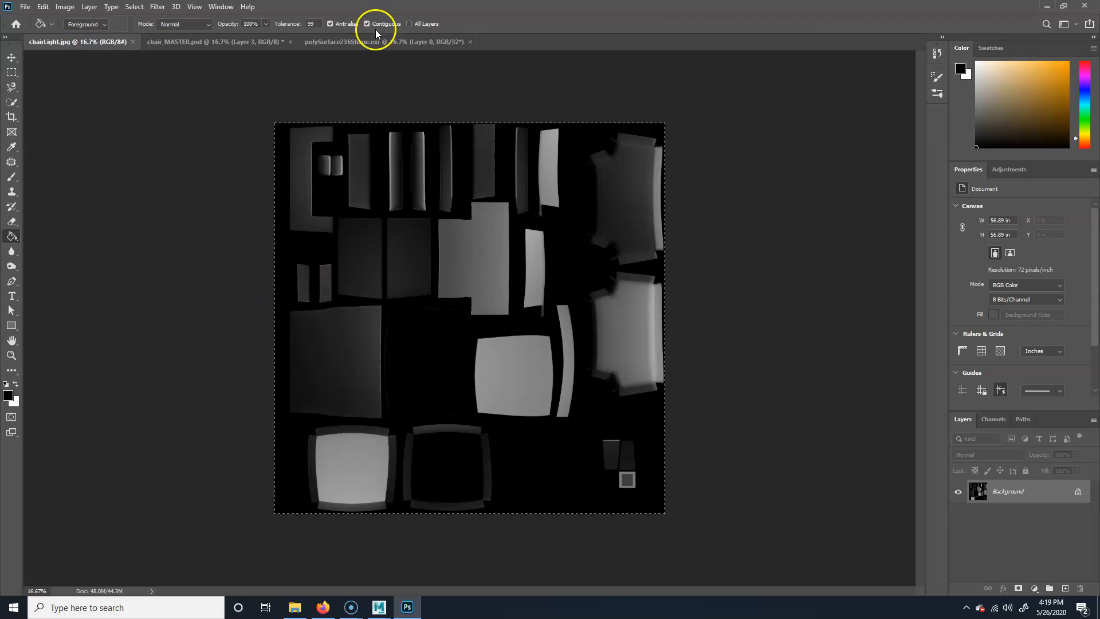
click(211, 39)
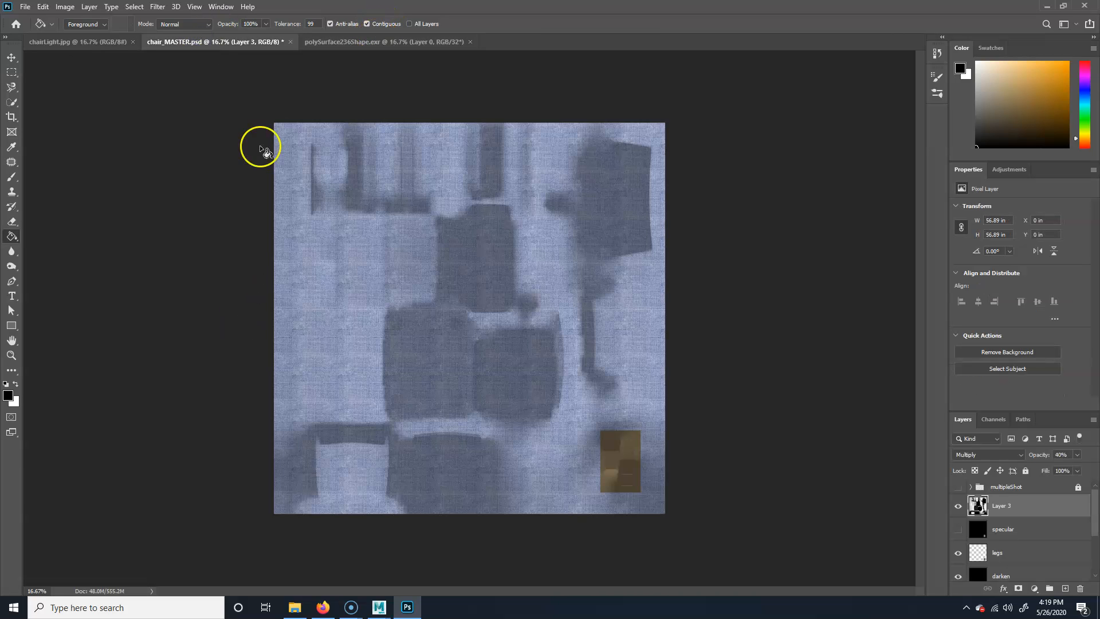
key(ctrl+v)
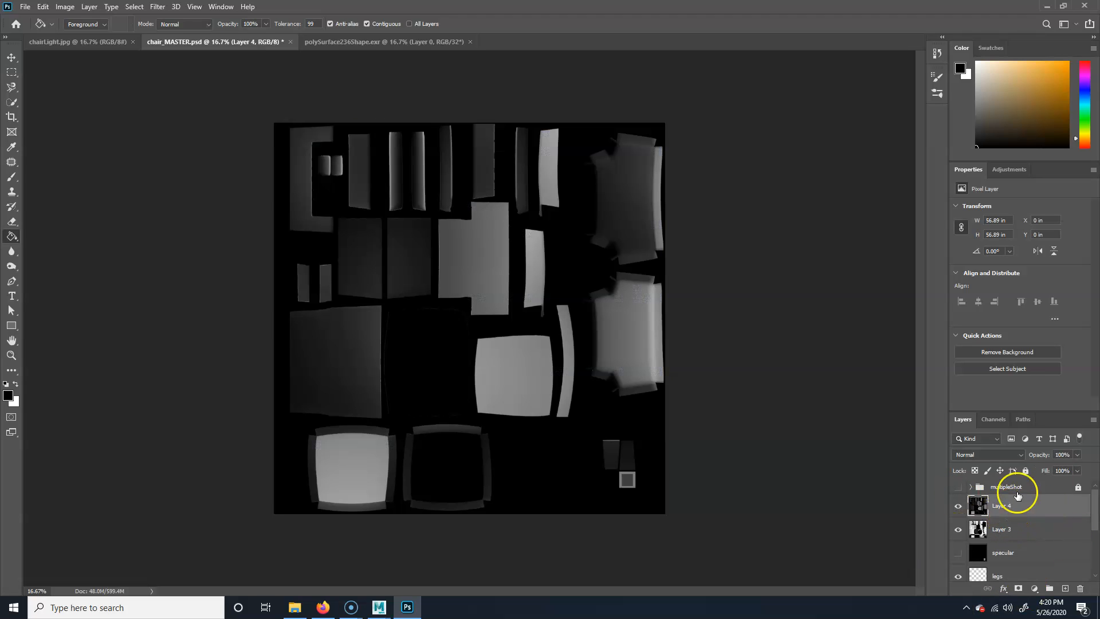
Step: Blend the pasted light map layer with Screen mode at 42% opacity
click(1001, 456)
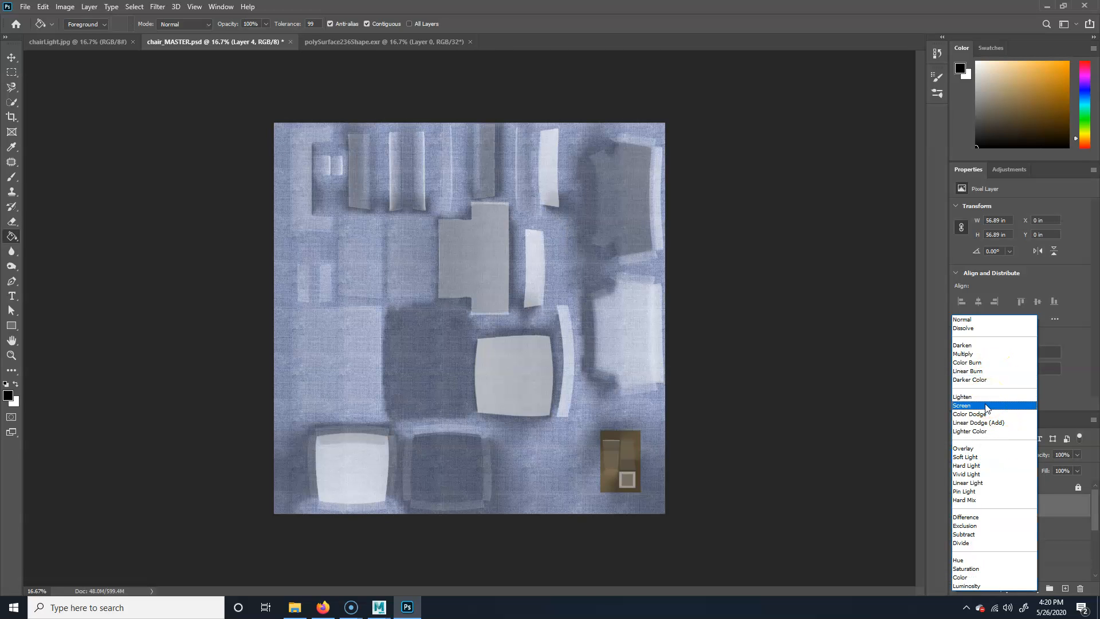
click(985, 406)
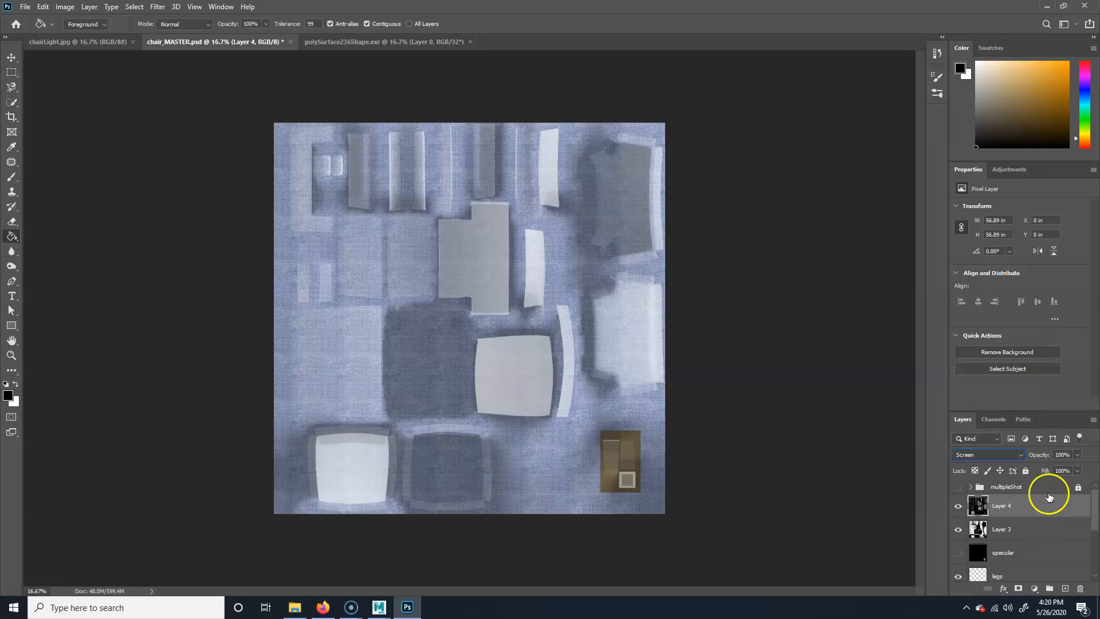
click(1076, 454)
drag(1048, 463, 1045, 467)
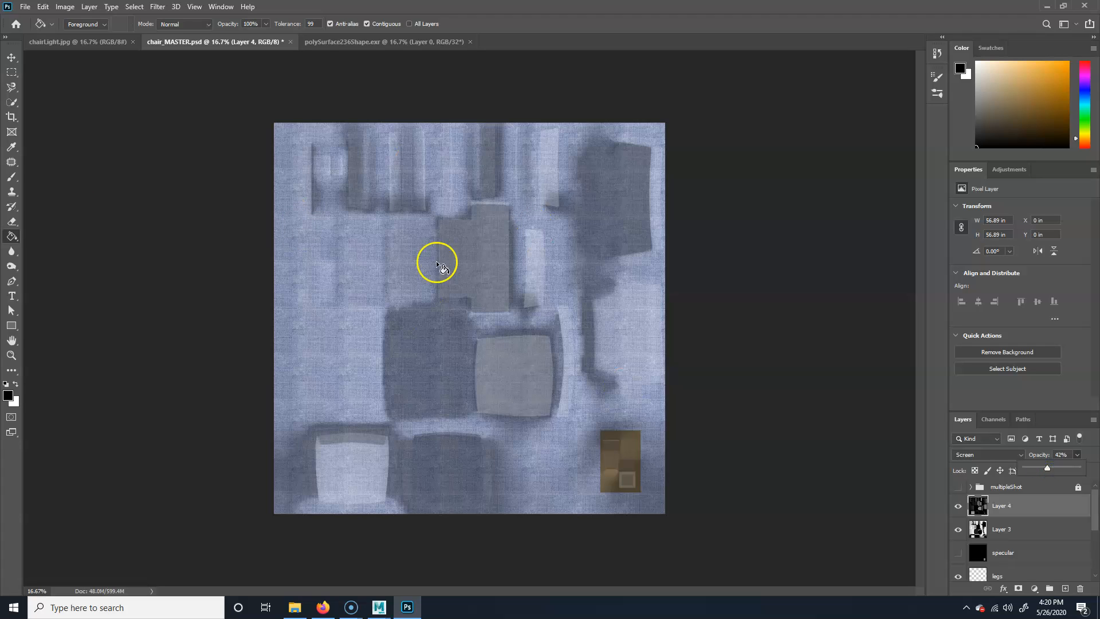
Step: Save the layered chair_MASTER.psd file
key(v)
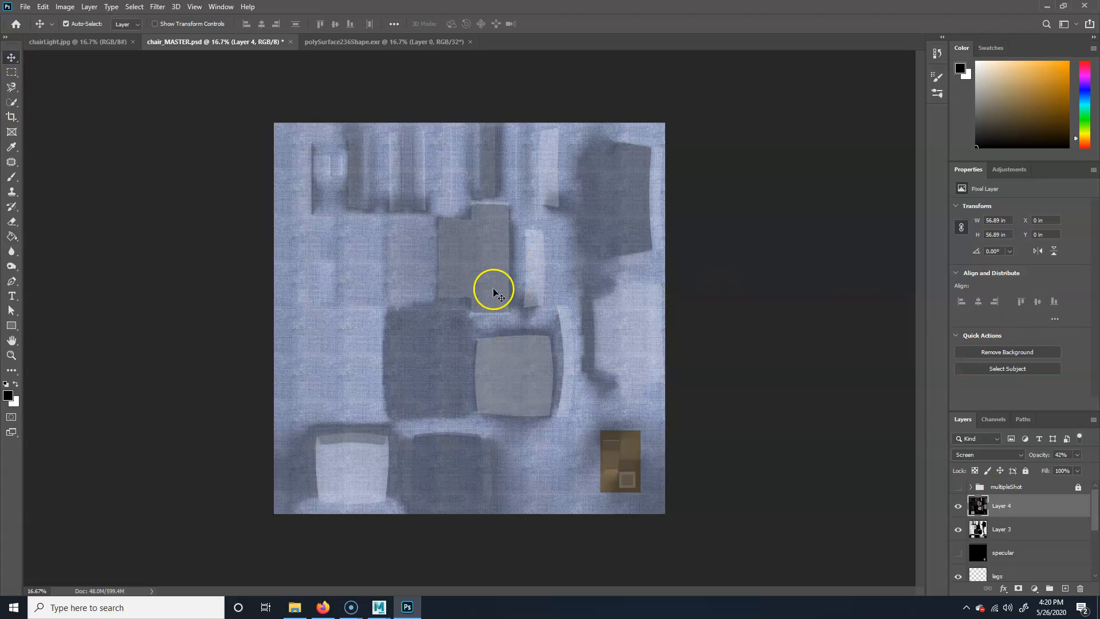
key(ctrl+s)
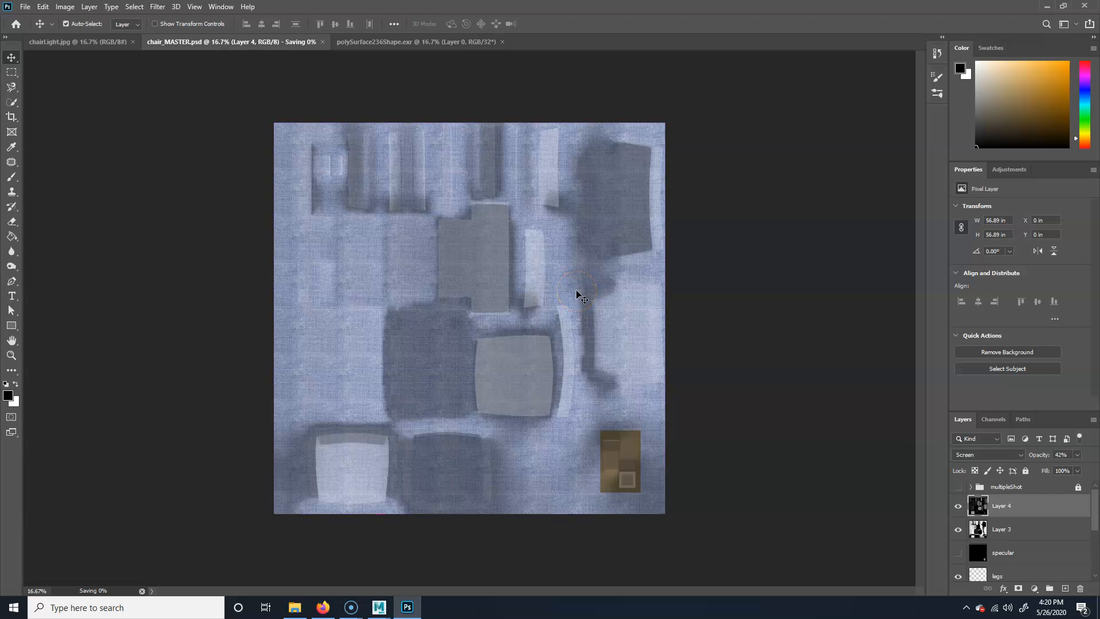
key(ctrl+shift+s)
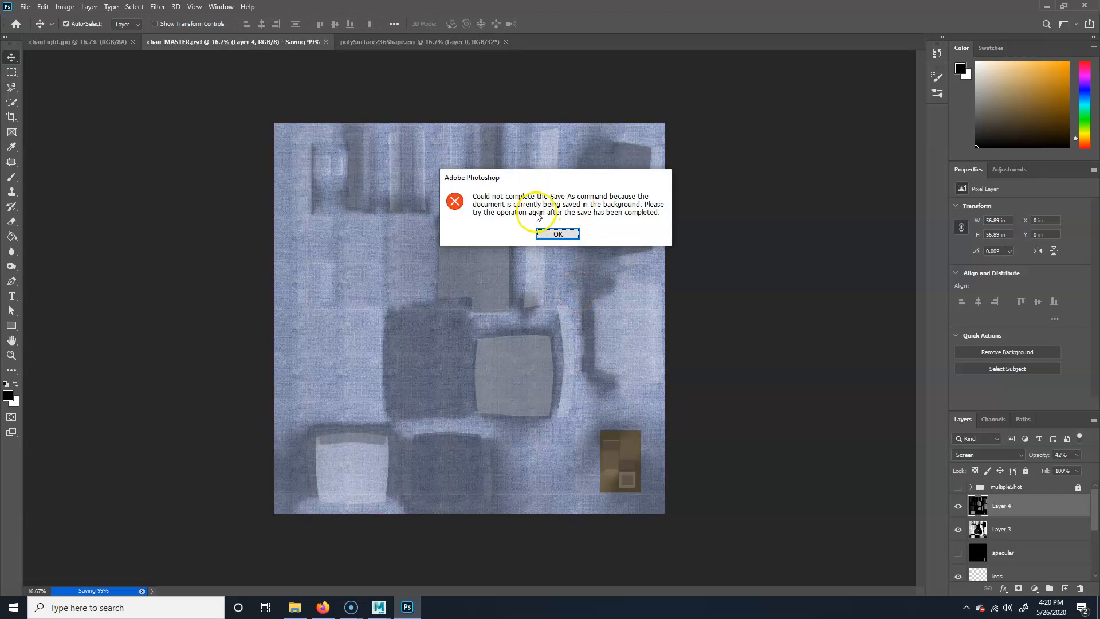
click(558, 234)
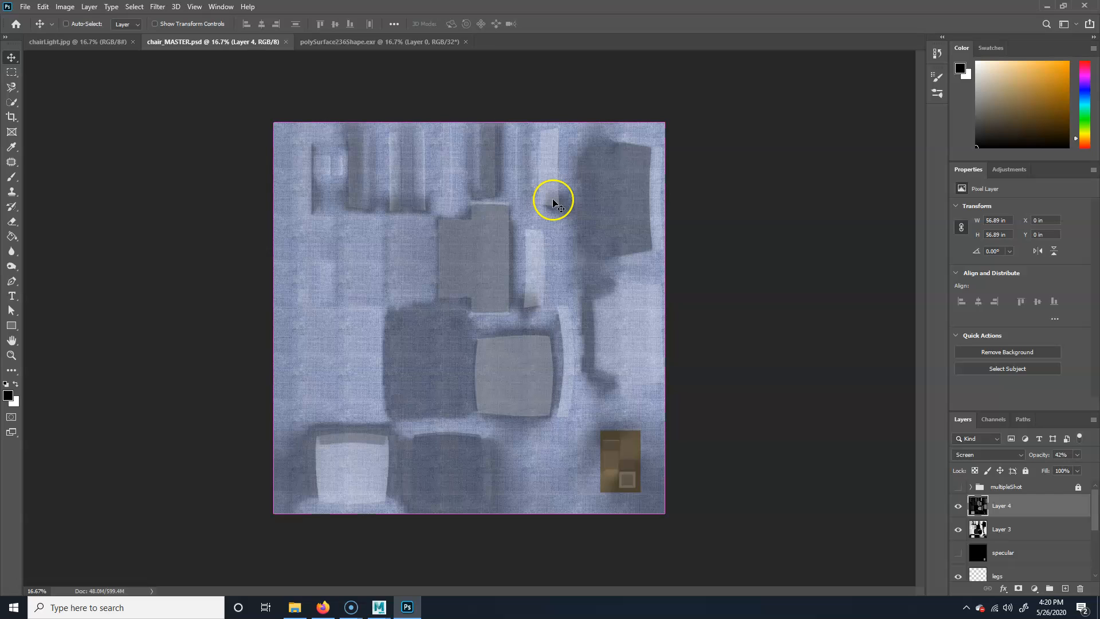
Step: Export the composite as a maximum-quality (12) baseline JPEG, replacing chair_color.jpg in the sourceimages folder
key(ctrl+shift+s)
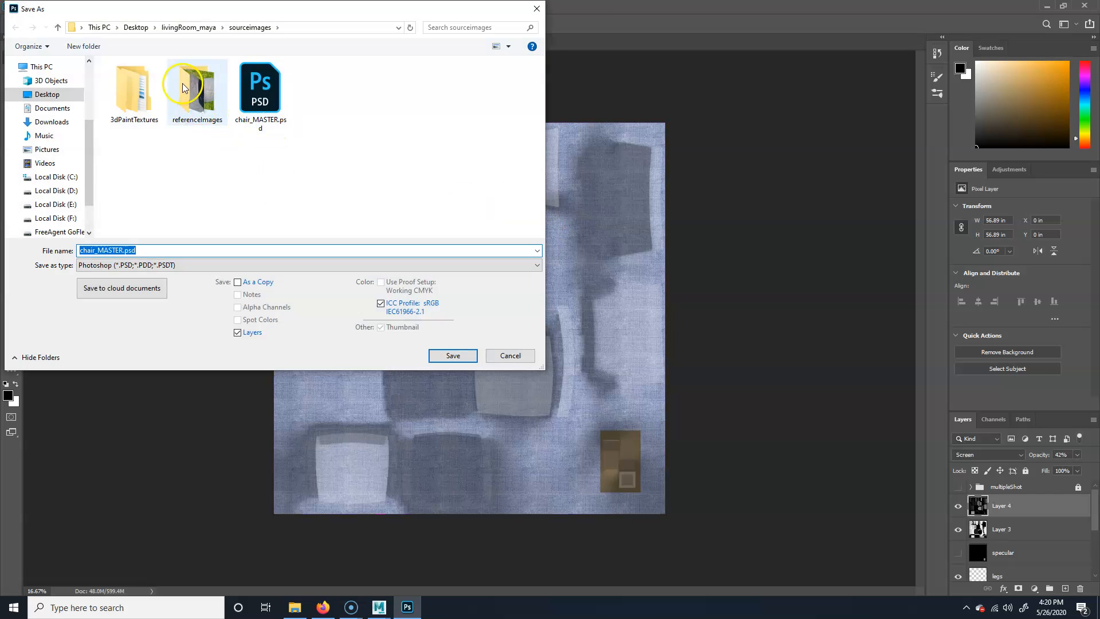
click(139, 264)
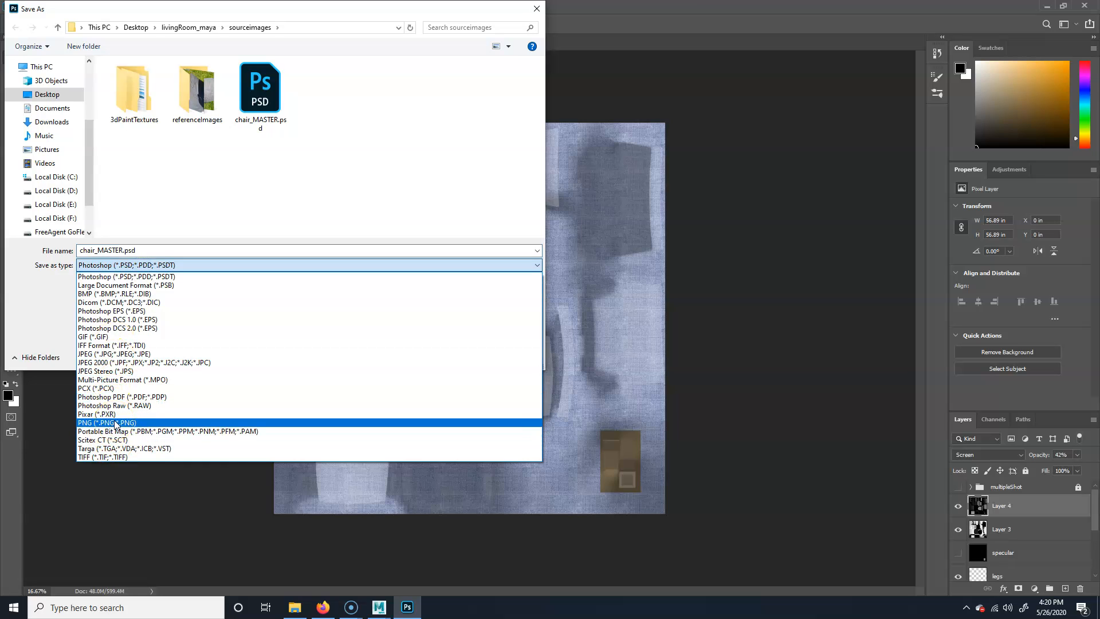
click(115, 359)
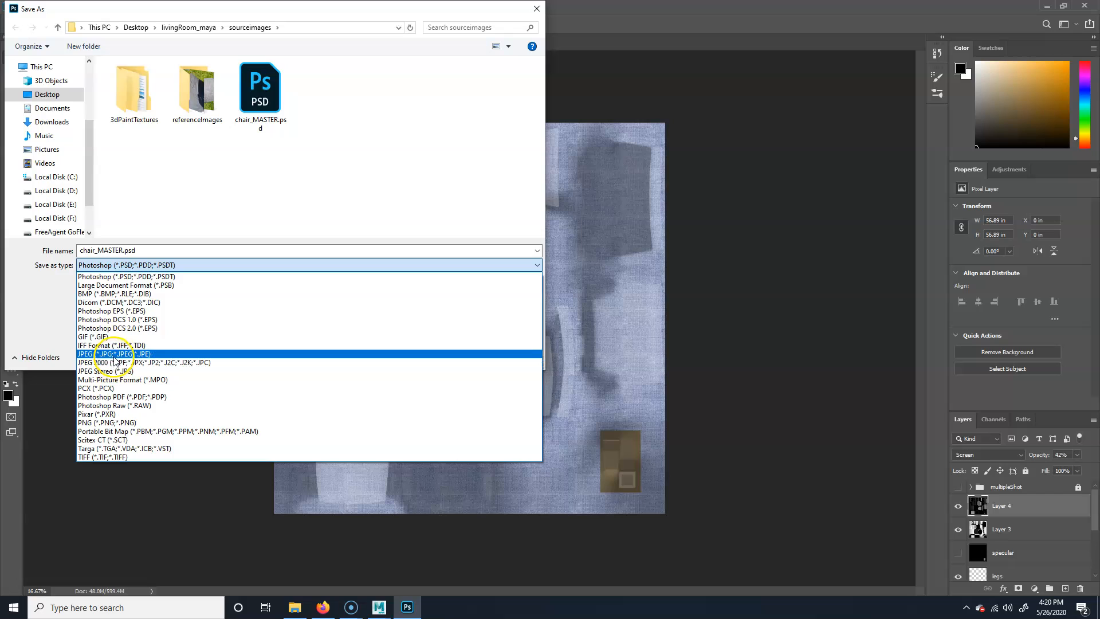
click(321, 87)
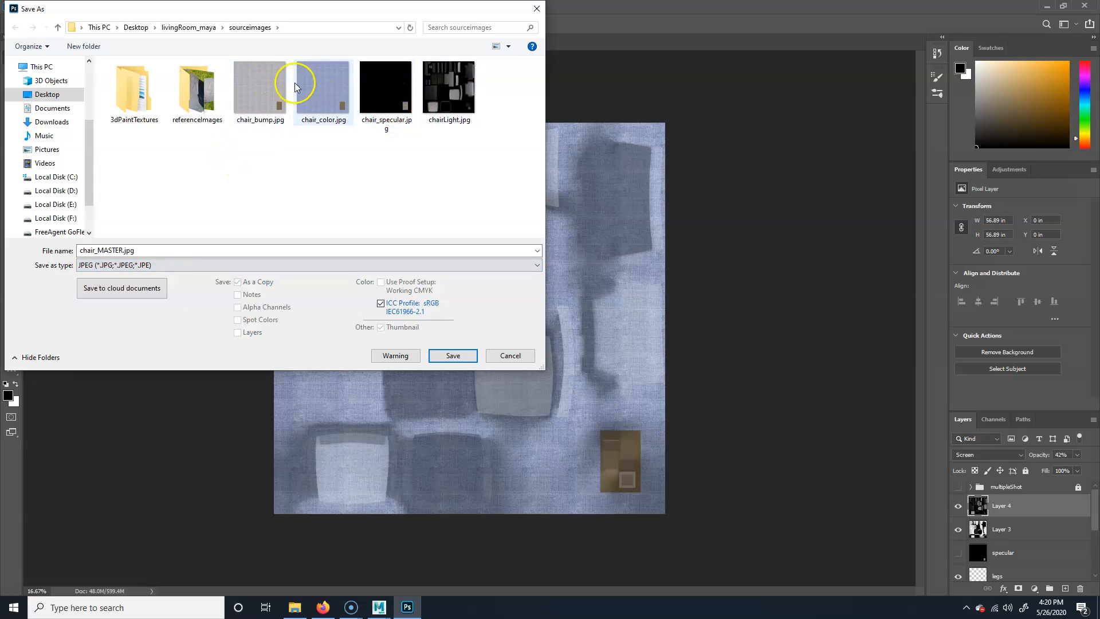
click(453, 356)
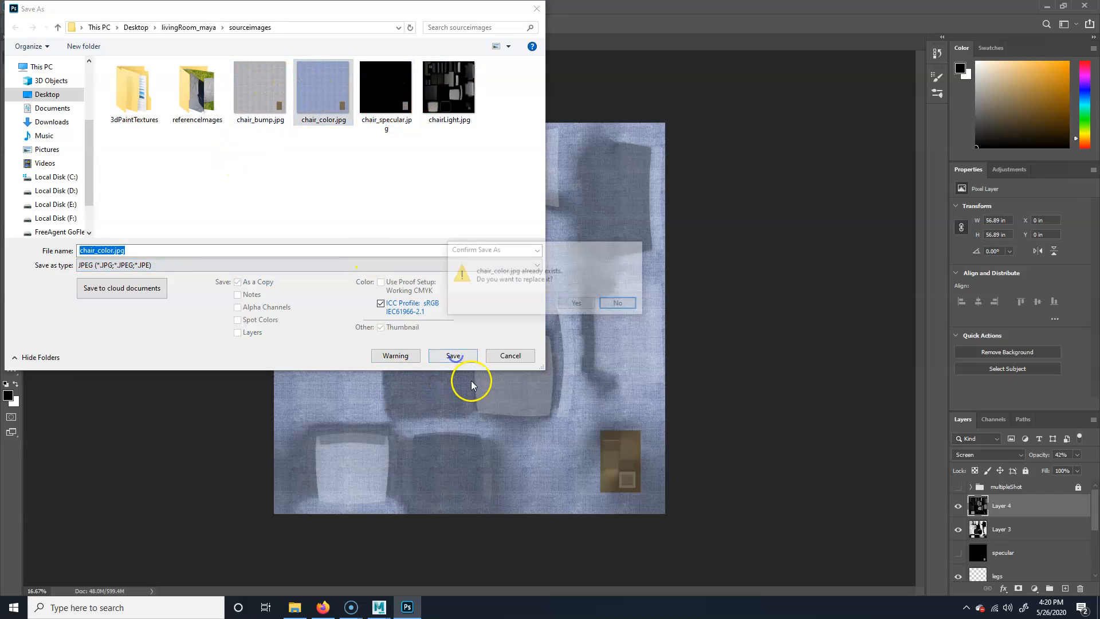
click(578, 303)
mouse_move(385, 612)
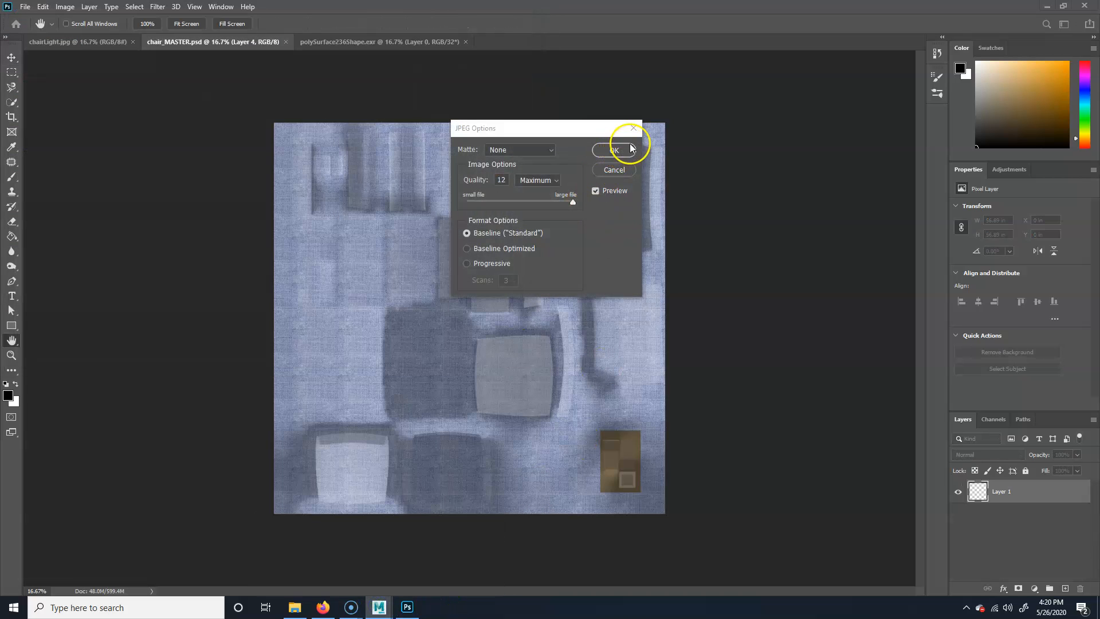
click(613, 149)
Step: Switch to Maya and delete all construction history with the chair mesh selected
mouse_move(379, 606)
click(457, 554)
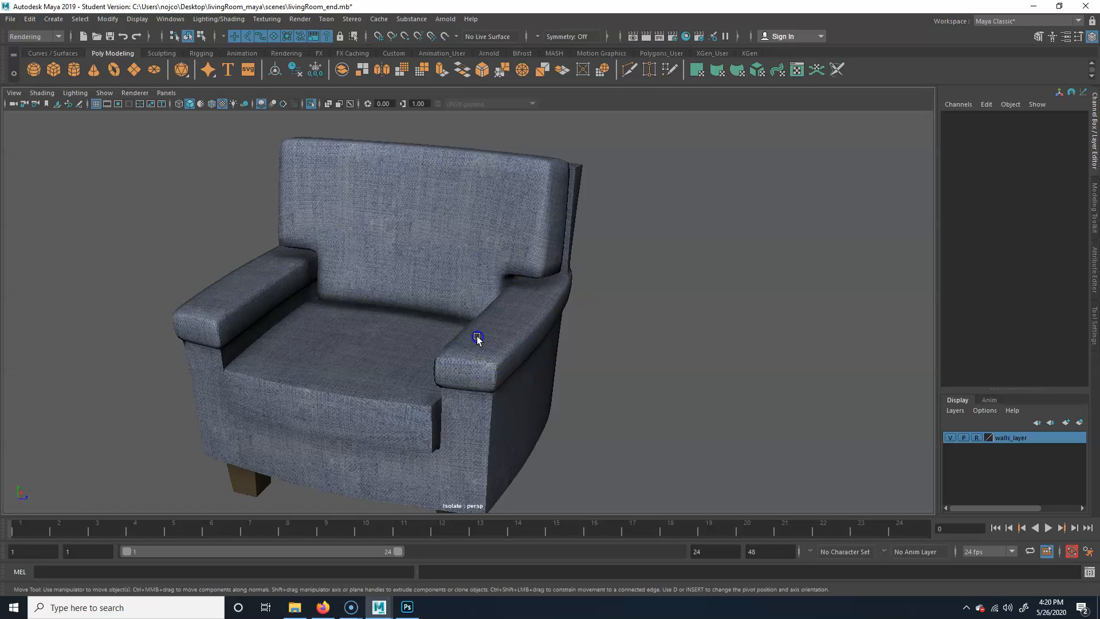
click(476, 336)
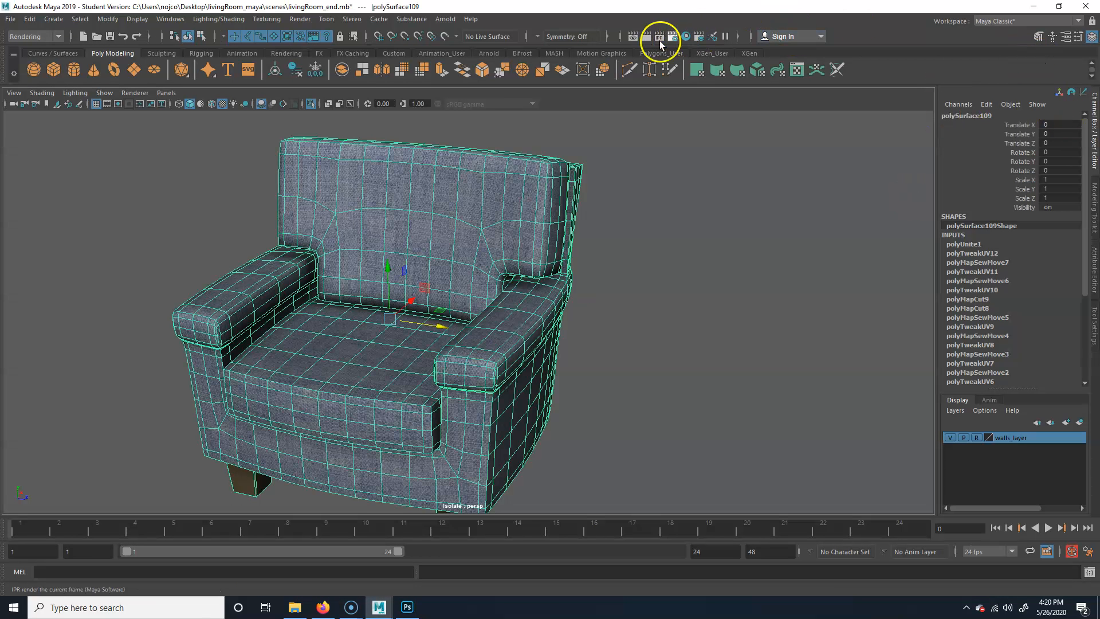
click(30, 19)
mouse_move(83, 169)
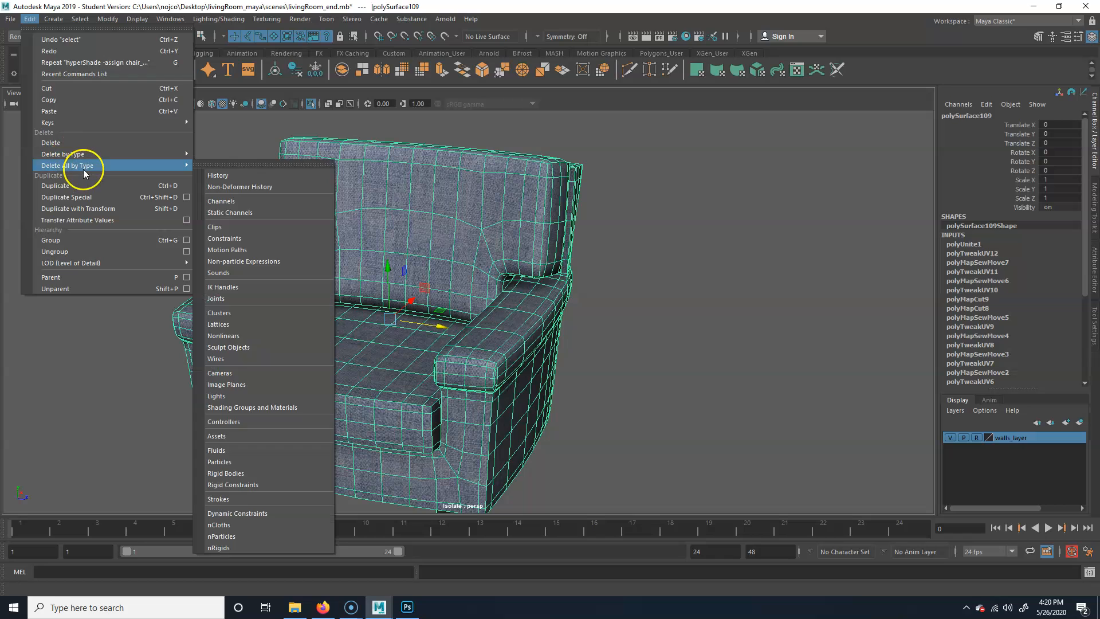
click(243, 174)
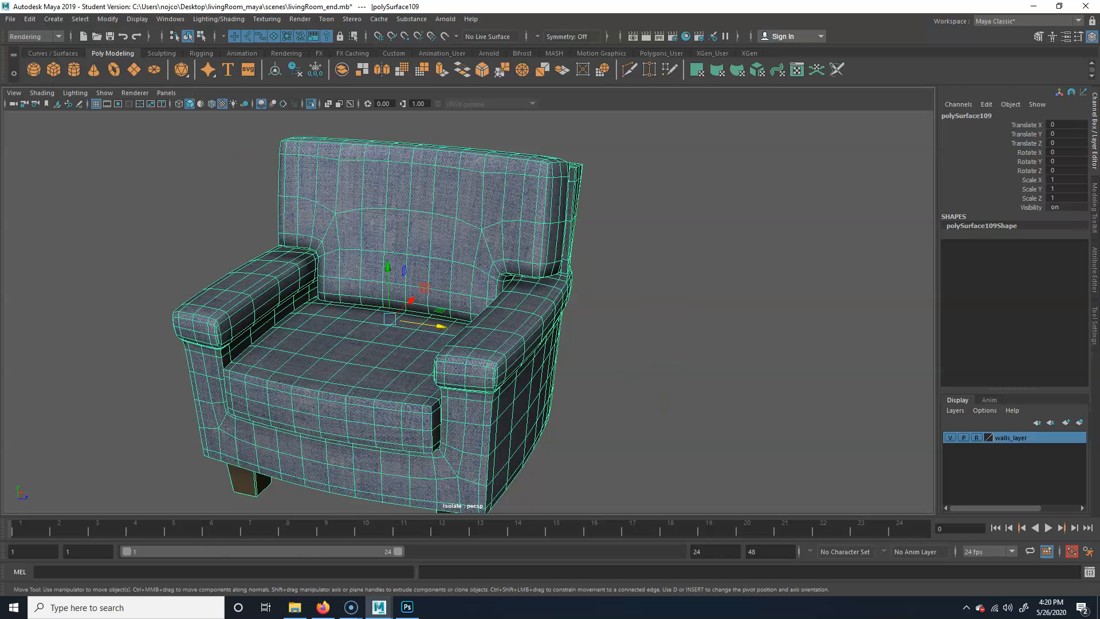
Step: Reload the chair_color.jpg file texture feeding the Color of chair_mat and check the updated fabric on the chair
click(1094, 282)
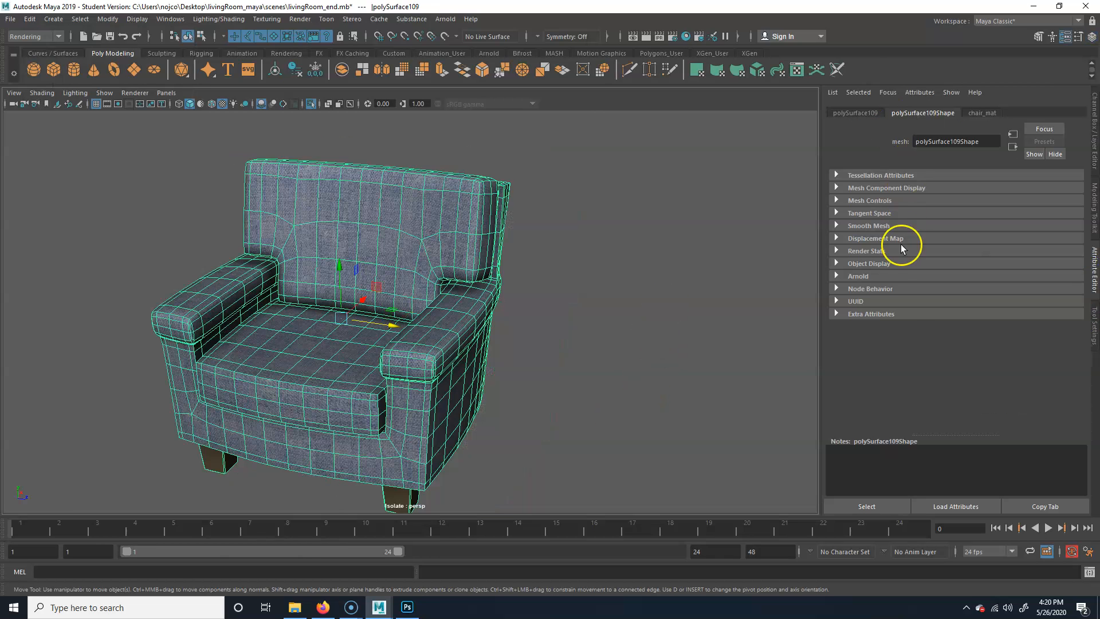
click(990, 111)
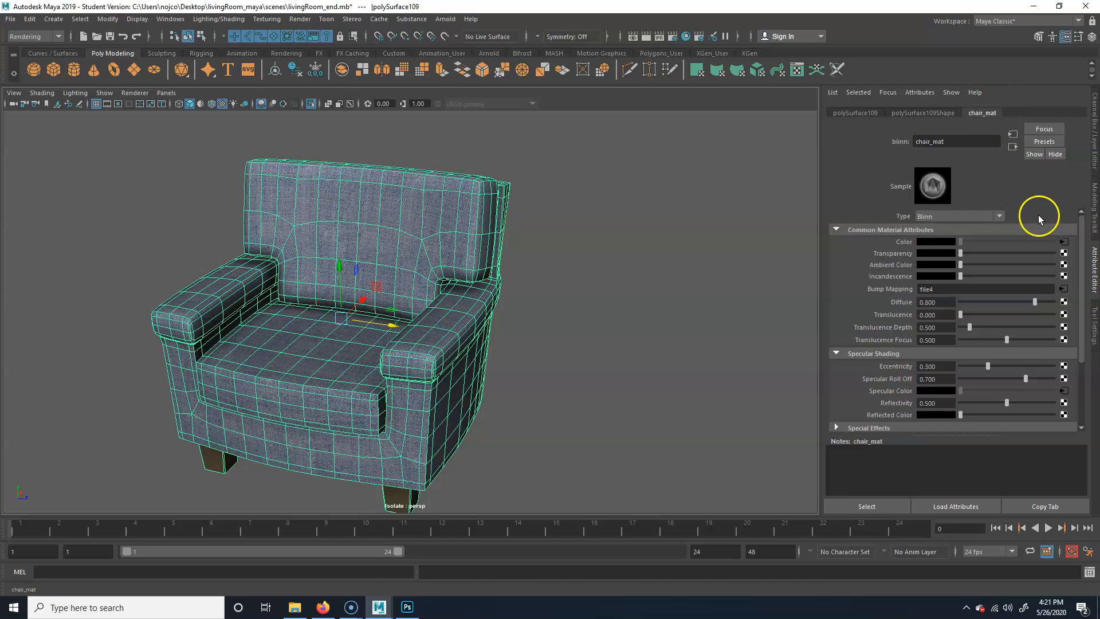
click(1067, 244)
click(937, 288)
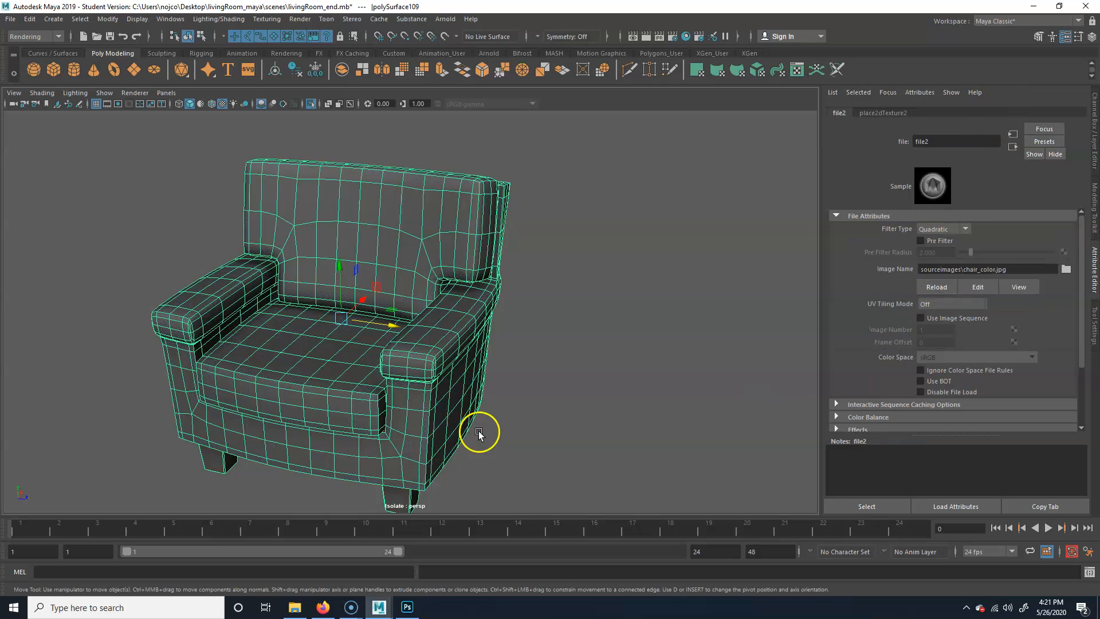
click(595, 355)
alt+right_drag(332, 375, 418, 357)
alt+drag(418, 357, 441, 375)
alt+drag(558, 379, 512, 370)
click(464, 353)
key(f)
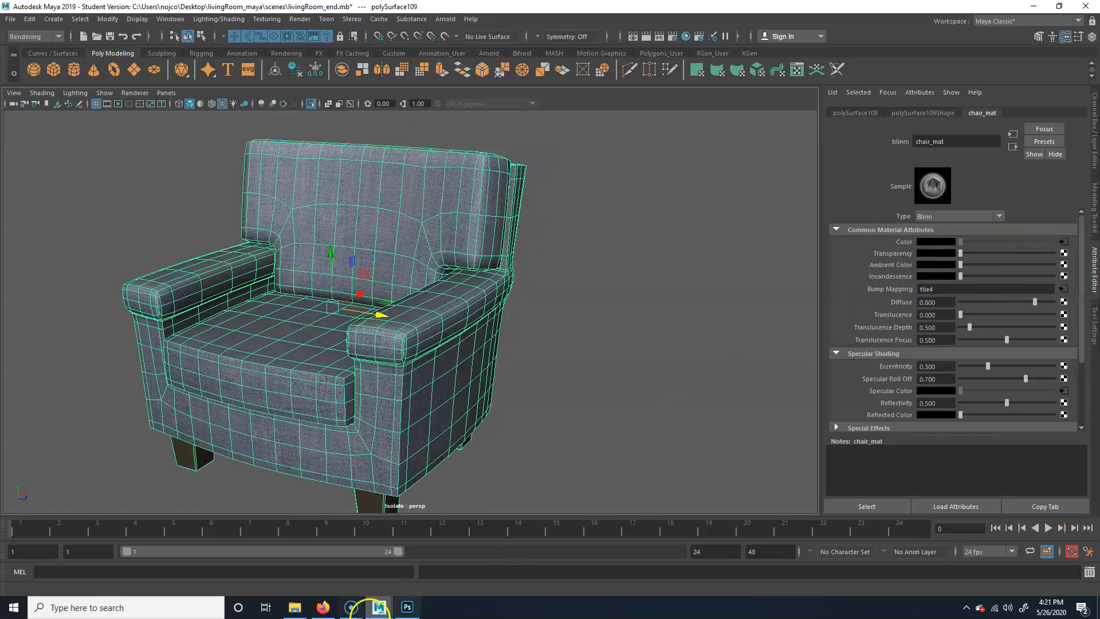
click(407, 607)
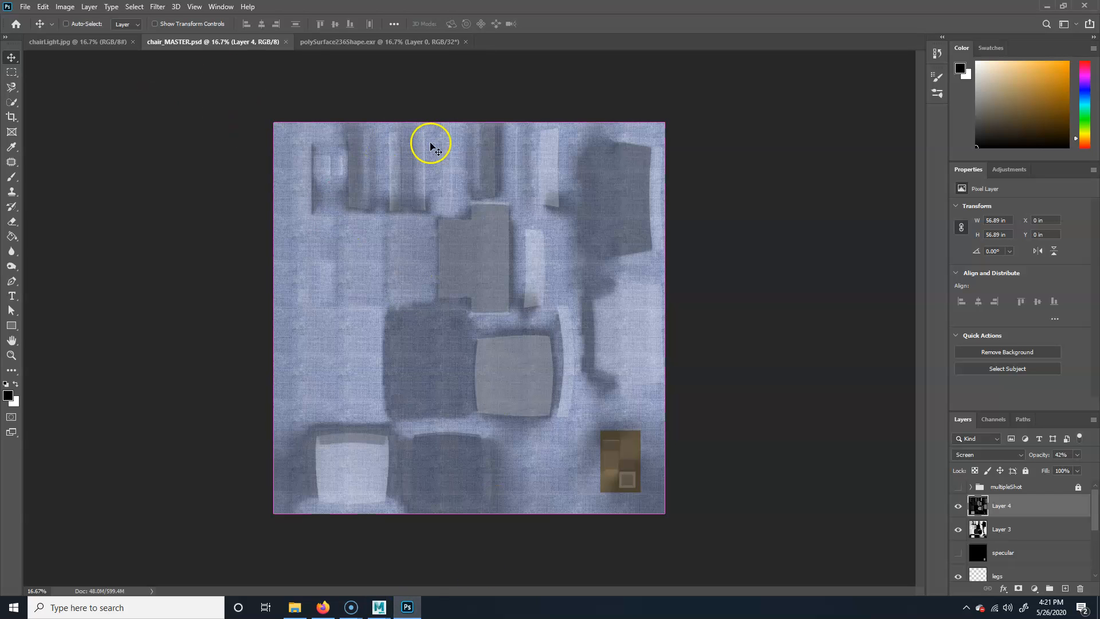
key(ctrl+shift+s)
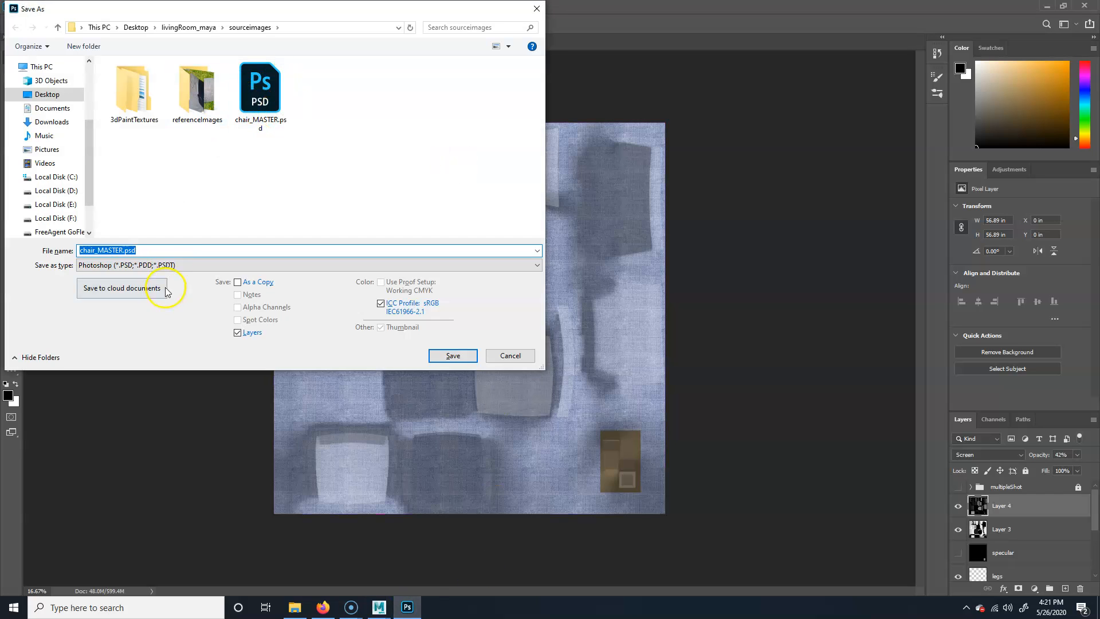
click(284, 265)
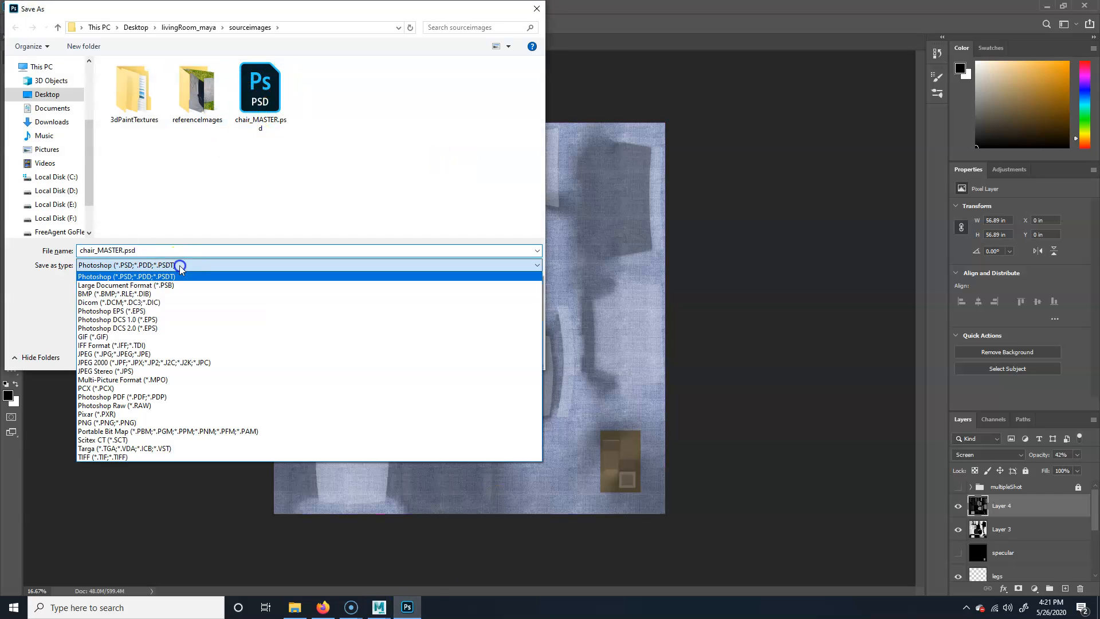
click(114, 354)
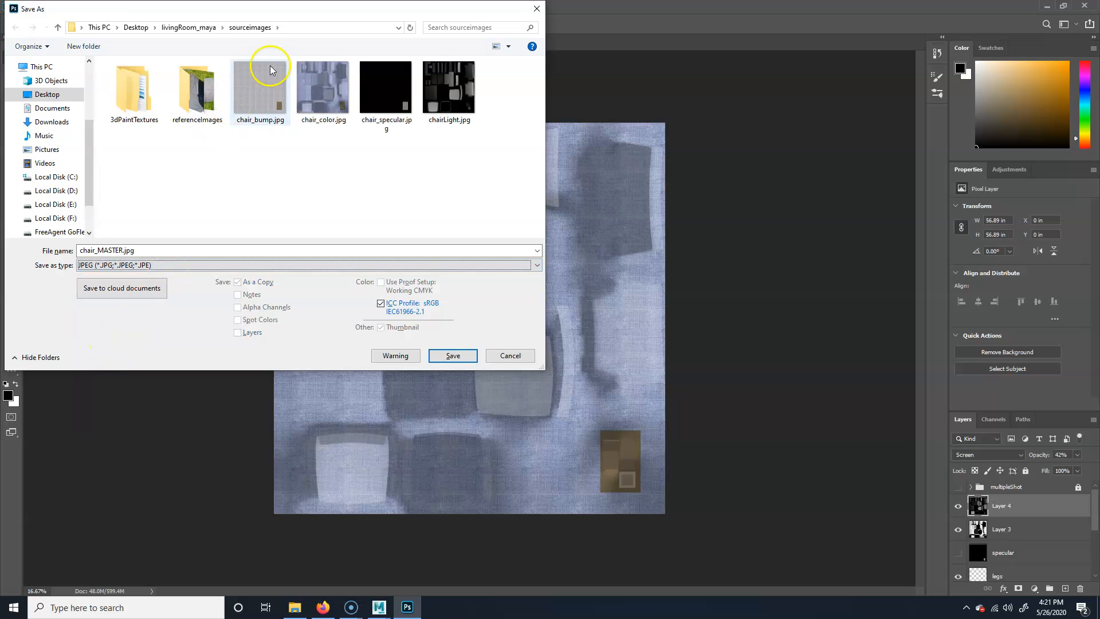
click(509, 356)
click(379, 606)
click(450, 538)
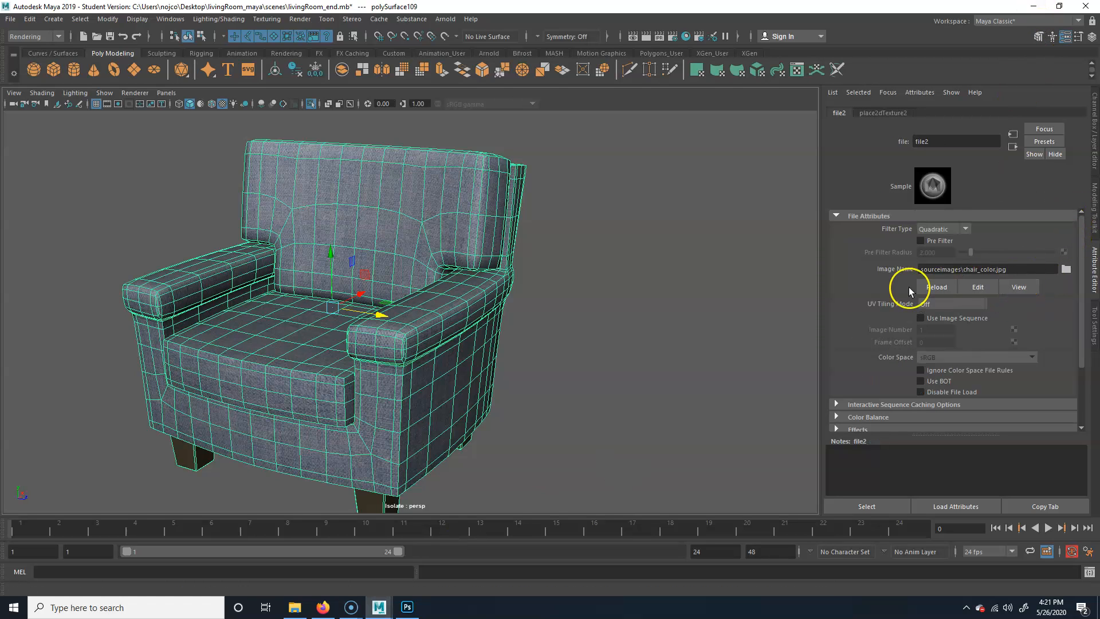
Step: Examine the baked shading on the armchair's seat, arms and back from several angles, with the mesh deselected
click(416, 297)
alt+drag(437, 352, 461, 427)
click(651, 346)
alt+drag(651, 346, 547, 343)
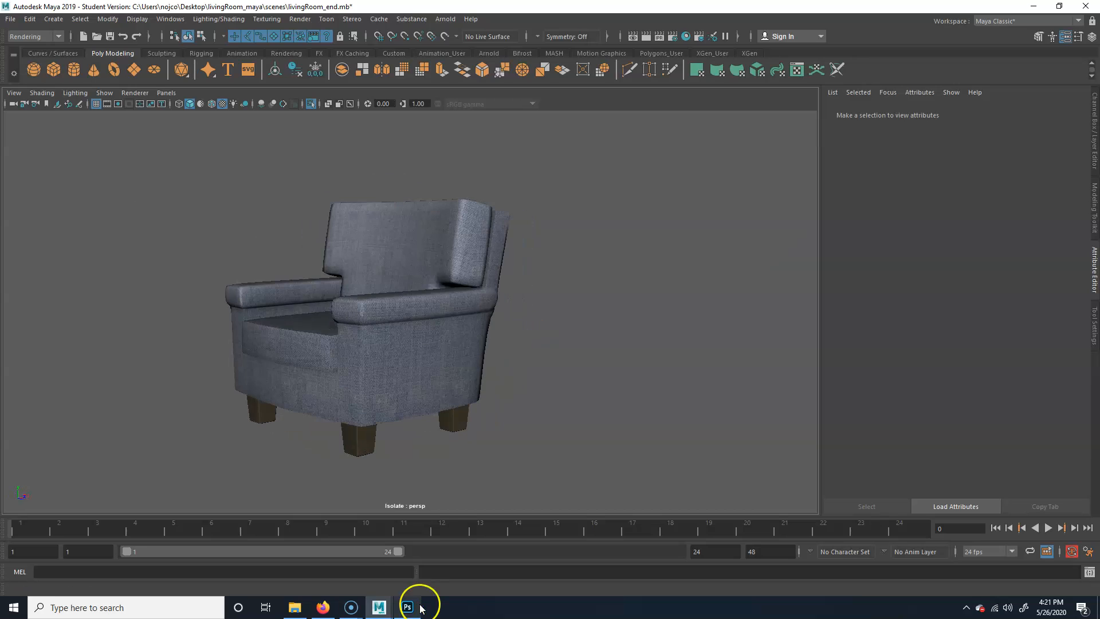
alt+drag(321, 412, 361, 430)
alt+right_drag(361, 430, 371, 414)
alt+drag(312, 330, 338, 381)
click(338, 380)
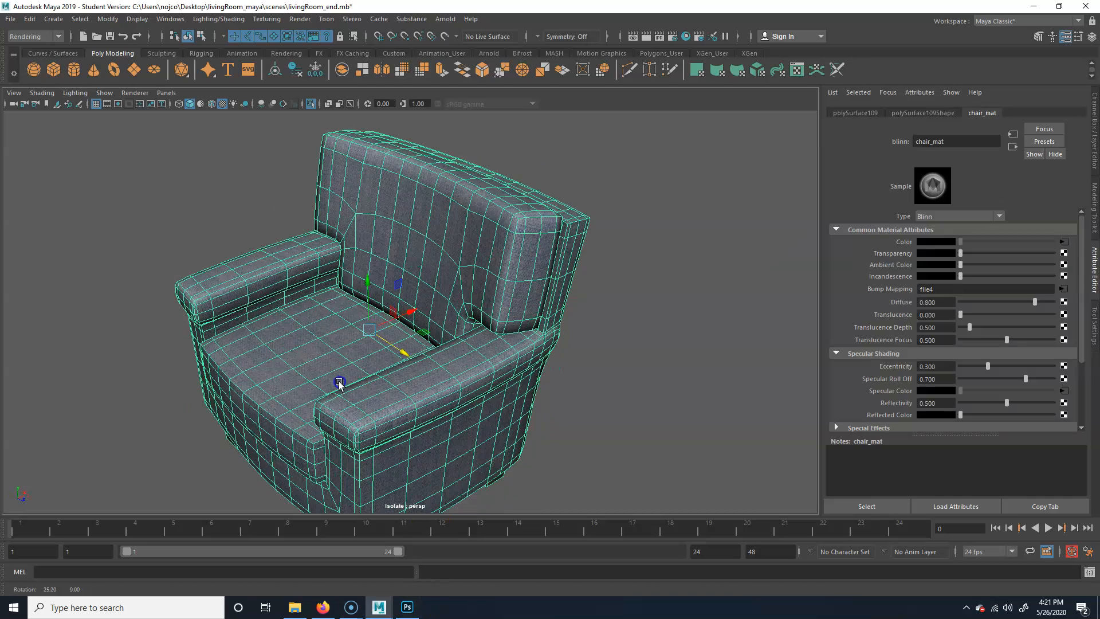
alt+drag(360, 143, 472, 405)
scroll(472, 405, down, 3)
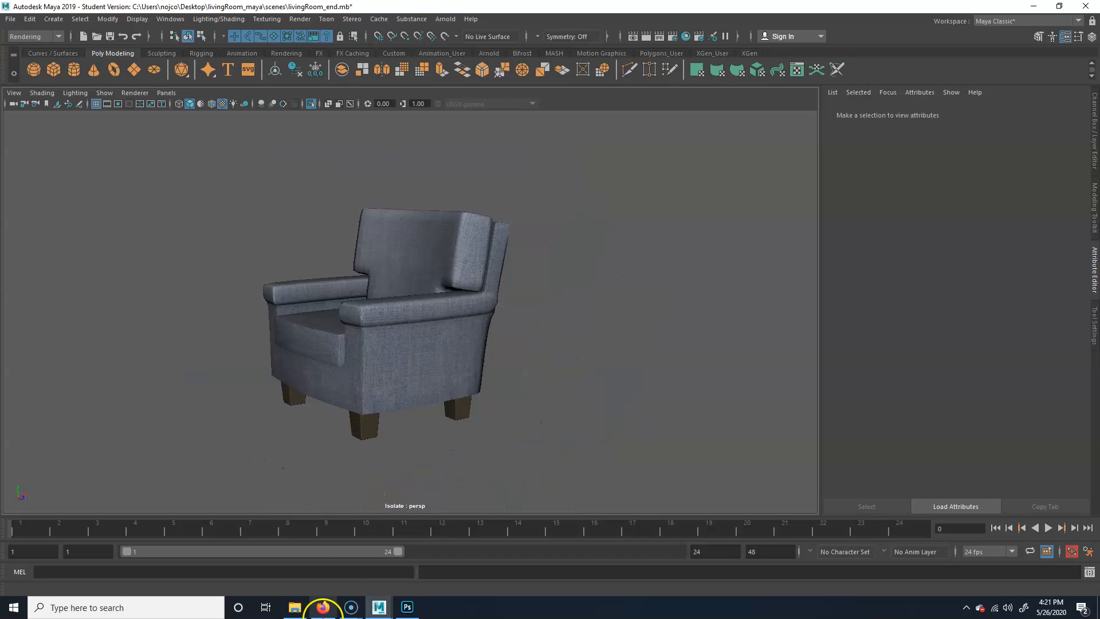
Step: Switch to Photoshop, raise the occlusion Layer 3 to 72% and the light map Layer 4 to 51% opacity, and save chair_MASTER.psd
click(407, 607)
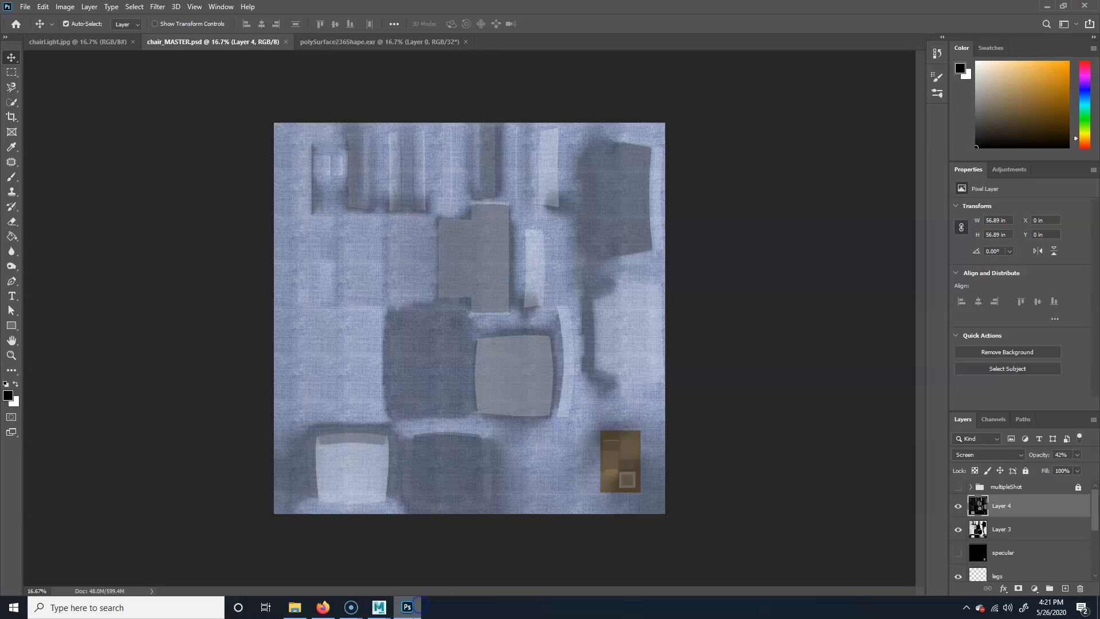
click(1028, 531)
click(1077, 454)
drag(1058, 468, 1078, 470)
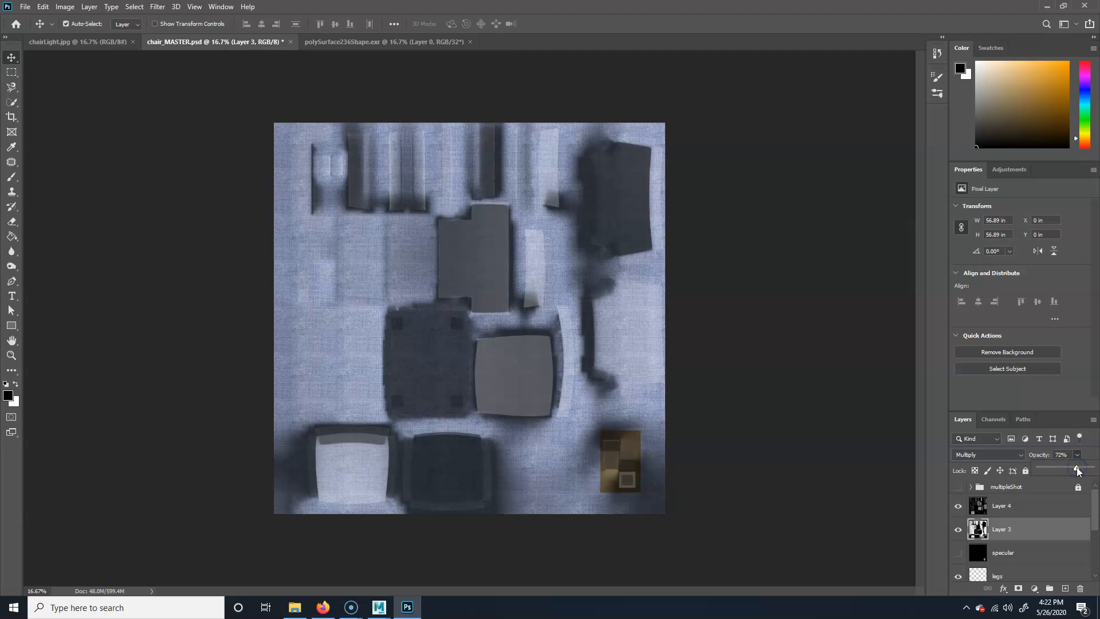
click(1020, 507)
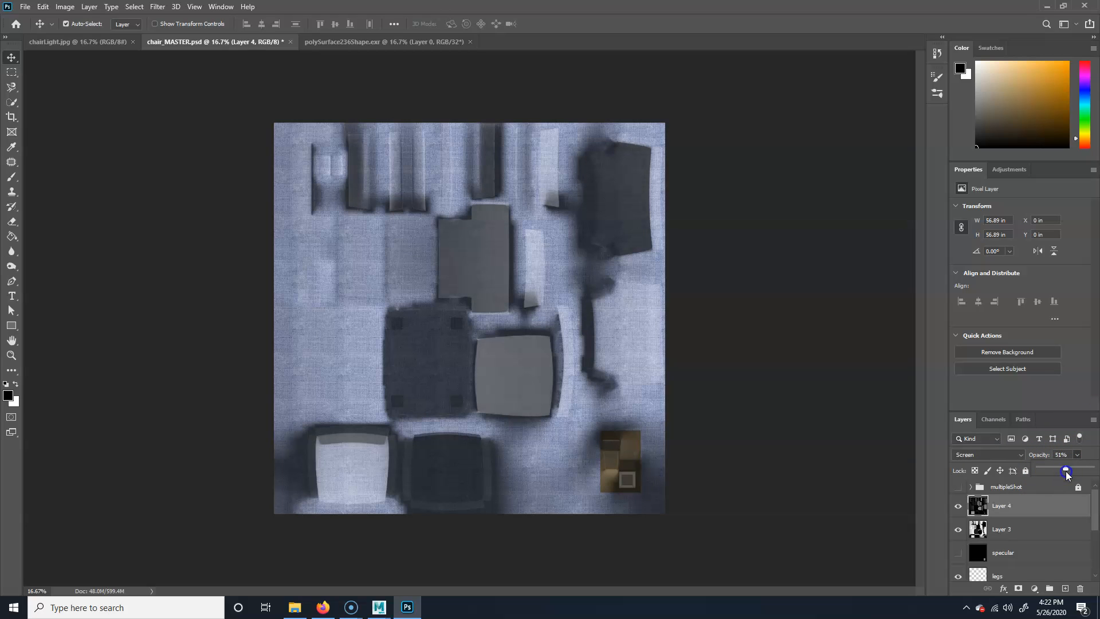
key(ctrl+s)
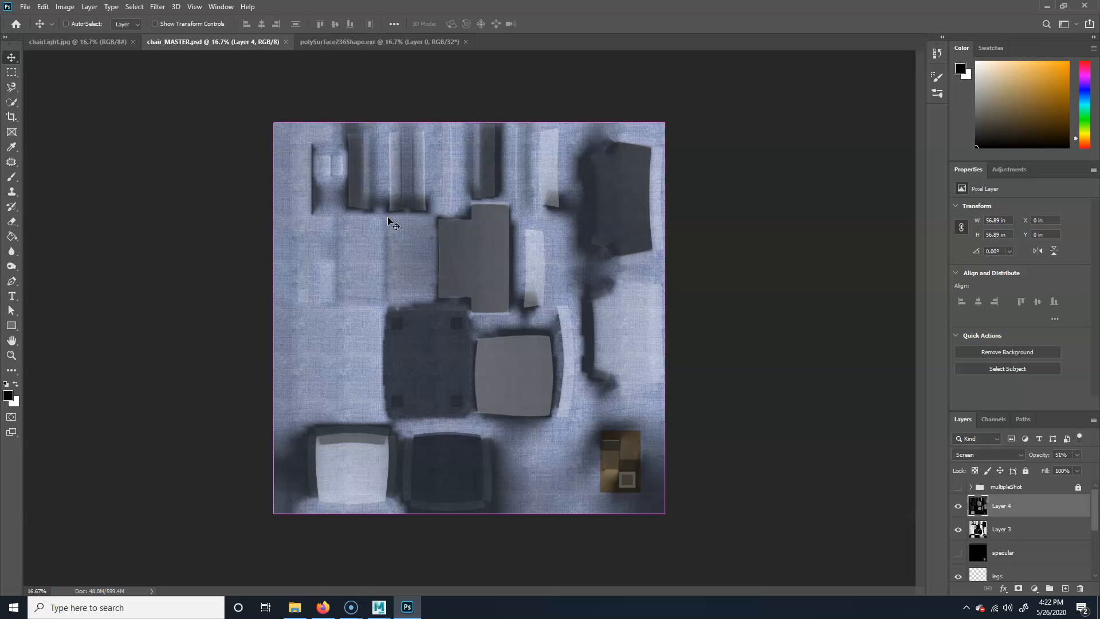
Step: Export the strengthened composite as a JPEG over chair_color.jpg at maximum quality 12, baseline standard format
key(ctrl+shift+s)
click(194, 264)
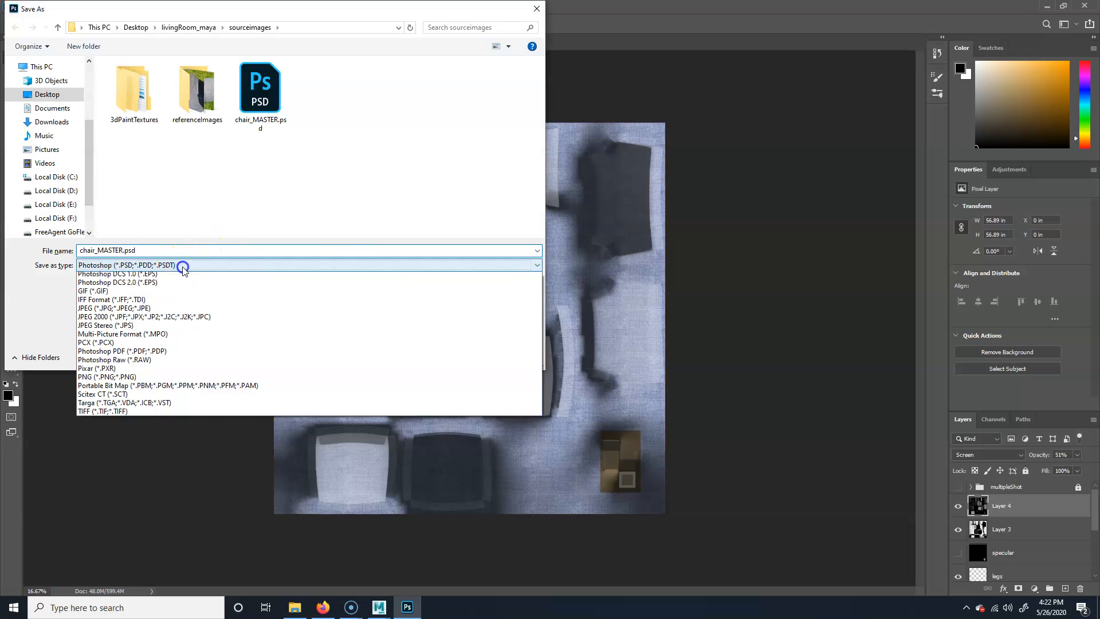
click(138, 351)
click(330, 86)
click(458, 363)
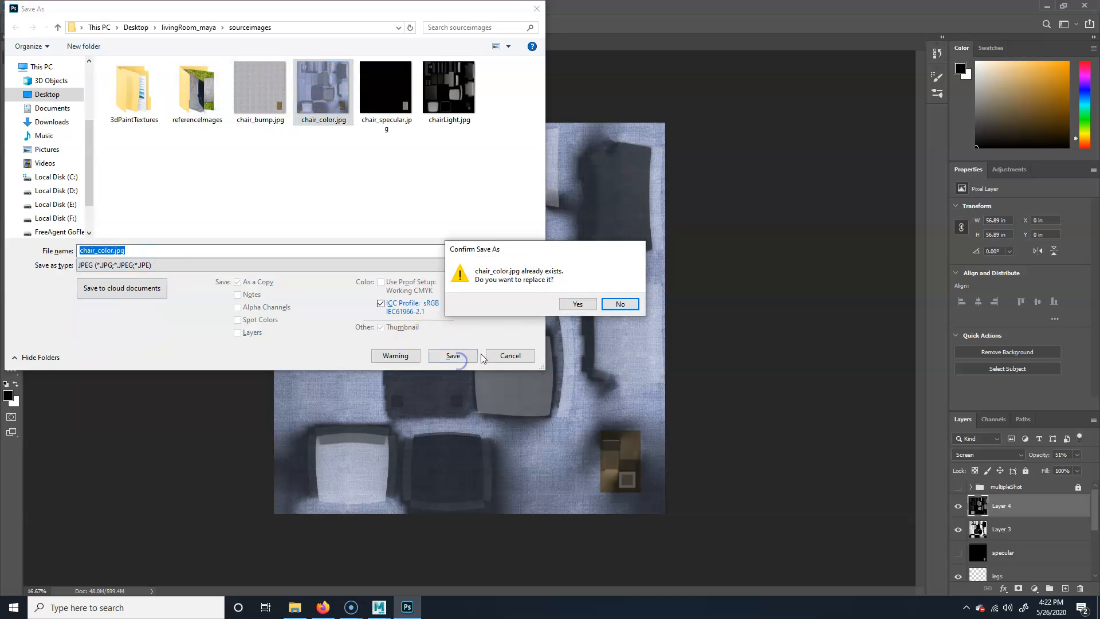
click(575, 304)
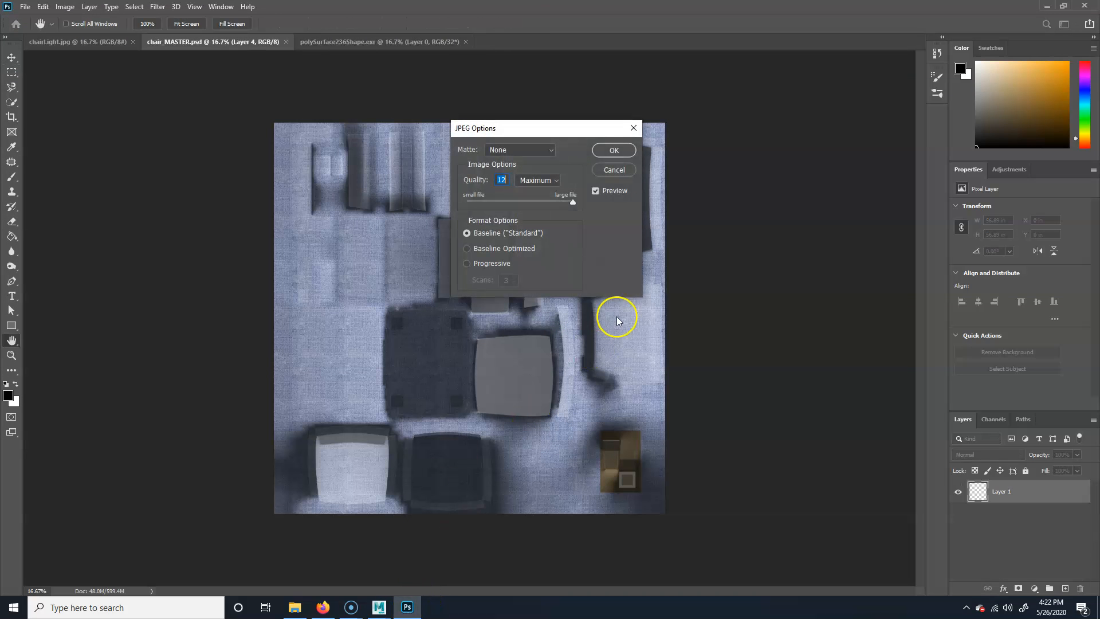
click(614, 150)
Step: Switch back to Maya, reload chair_mat's chair_color.jpg color texture, and check the stronger shading on the deselected chair
click(379, 606)
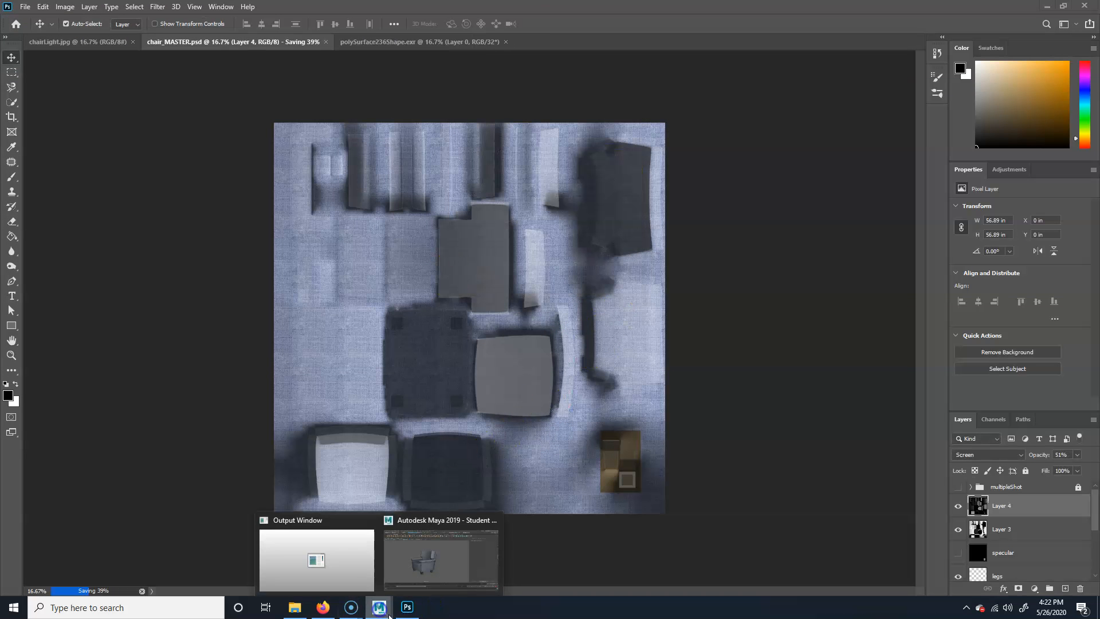
click(442, 556)
click(447, 320)
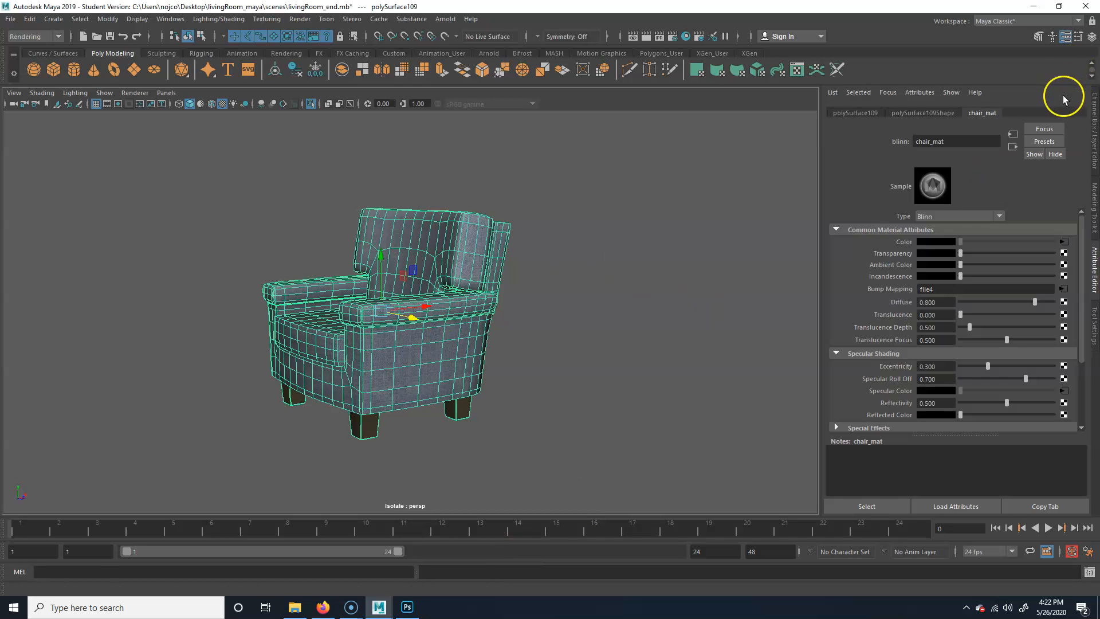
click(1063, 243)
click(937, 286)
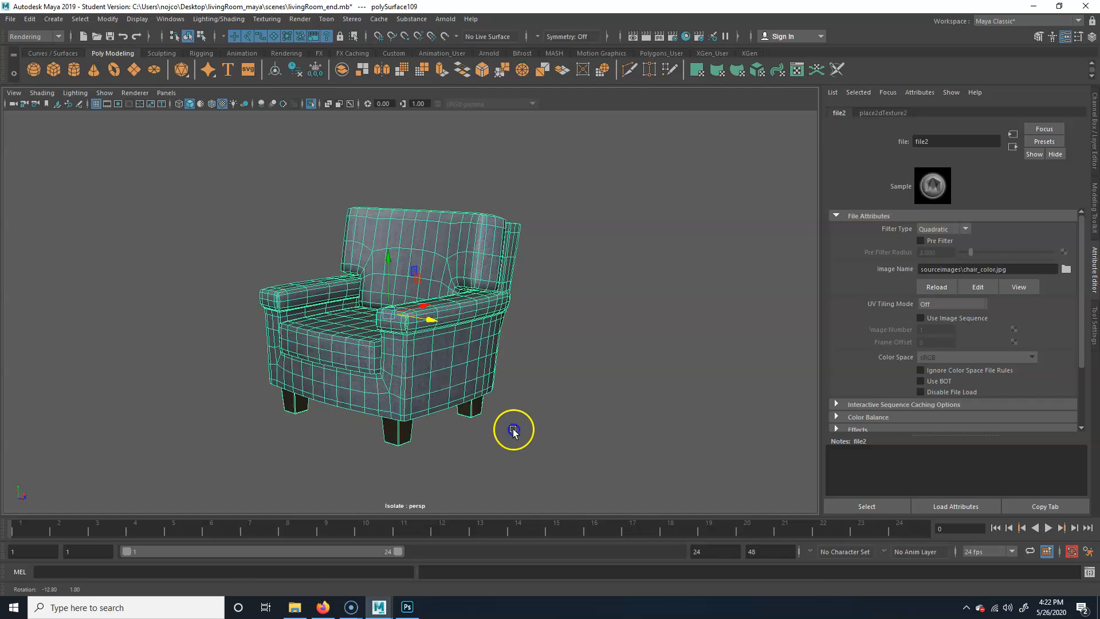
click(564, 361)
alt+drag(564, 361, 324, 329)
alt+right_drag(324, 329, 393, 324)
Step: Select the armchair, switch to the Modeling menu set, and Separate the mesh into its individual pieces
click(398, 287)
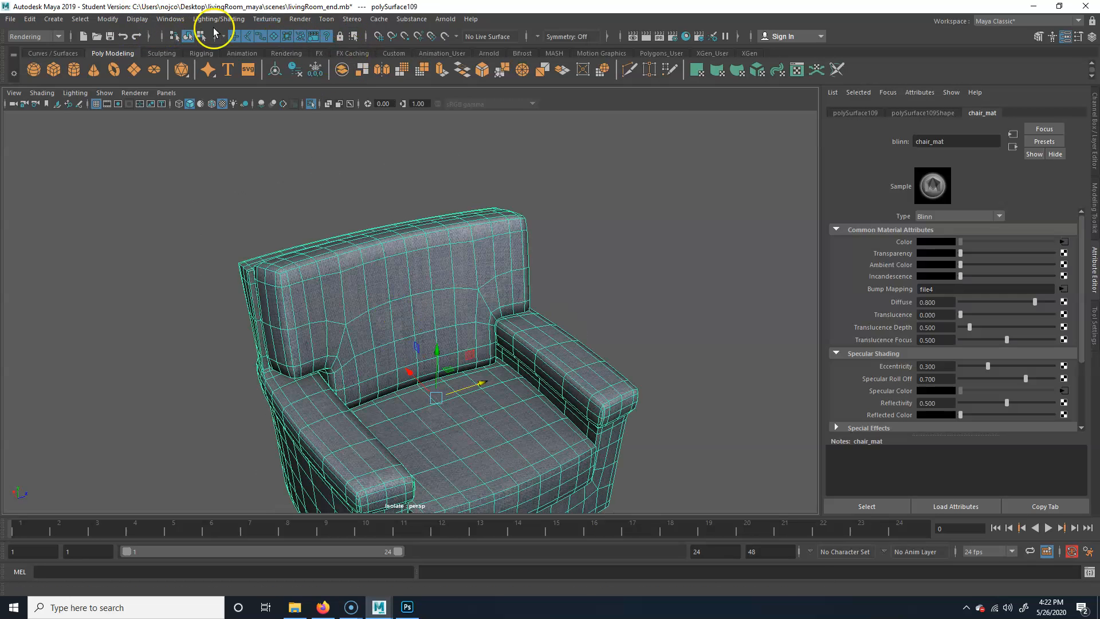
click(44, 39)
click(28, 50)
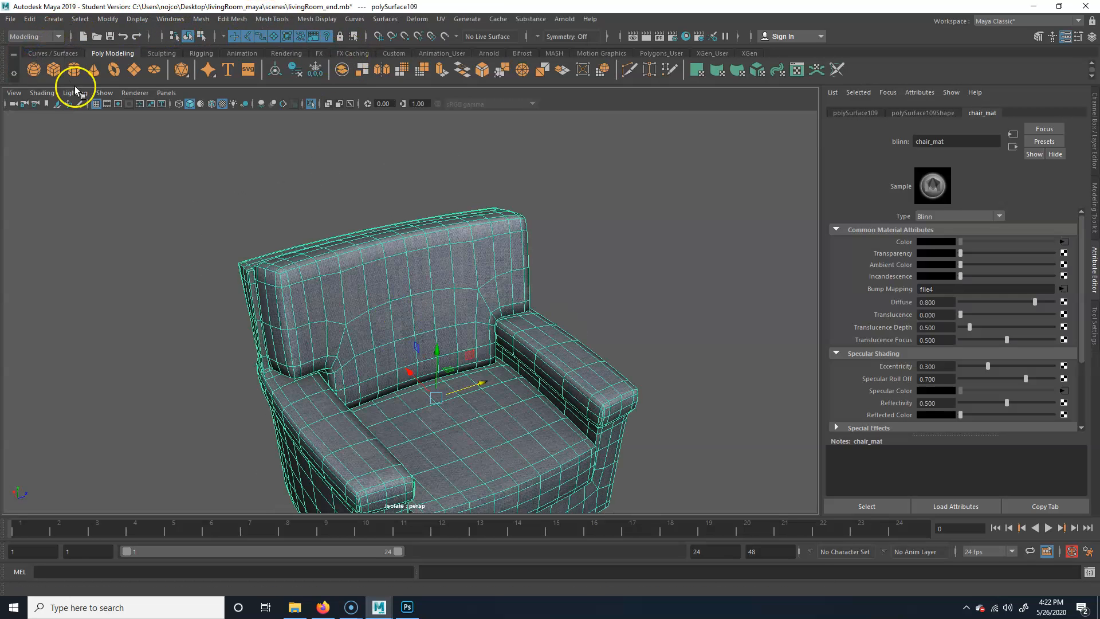
click(312, 19)
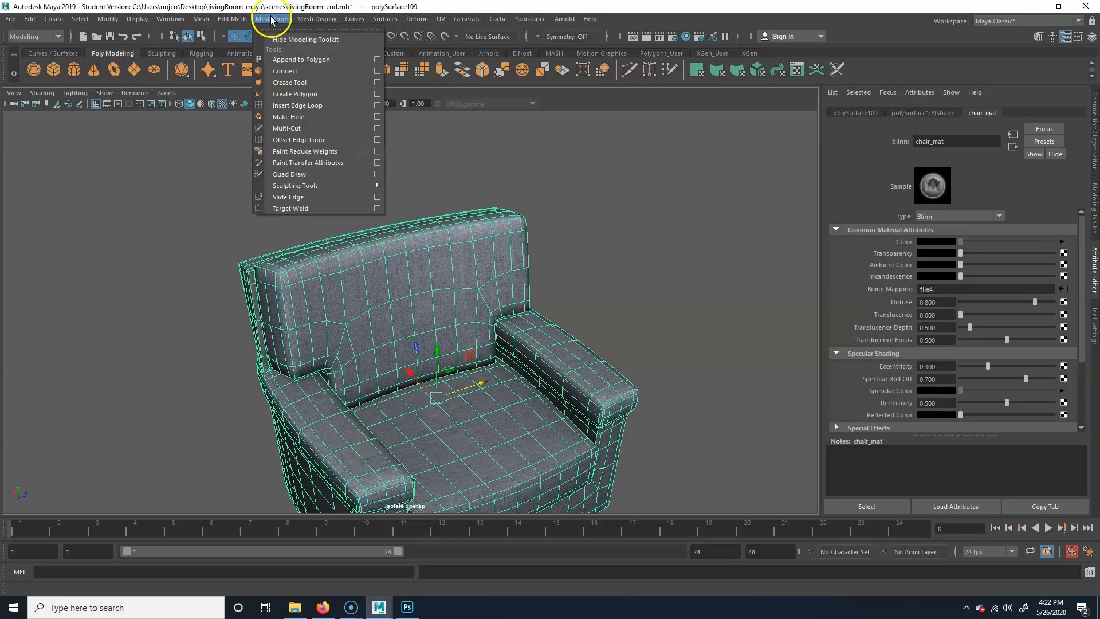
click(241, 70)
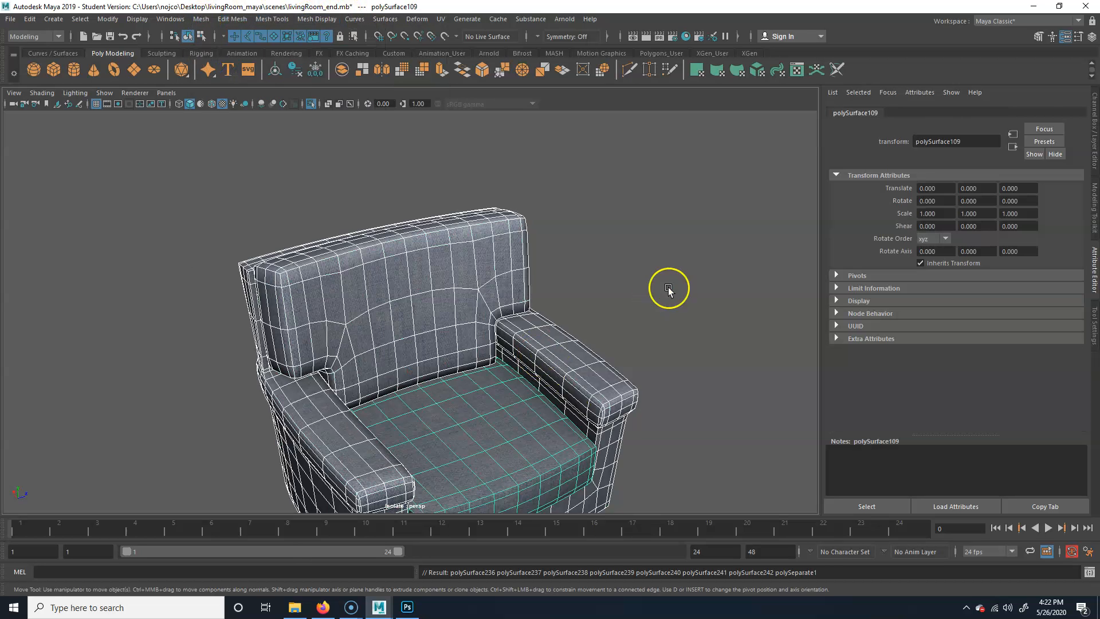
Step: Raise the seat cushion about 24.5 units to inspect the baked shading underneath, and undo the move
click(414, 391)
alt+drag(414, 392, 453, 401)
alt+right_drag(387, 388, 439, 374)
middle_drag(486, 394, 547, 117)
alt+drag(578, 344, 511, 352)
click(249, 378)
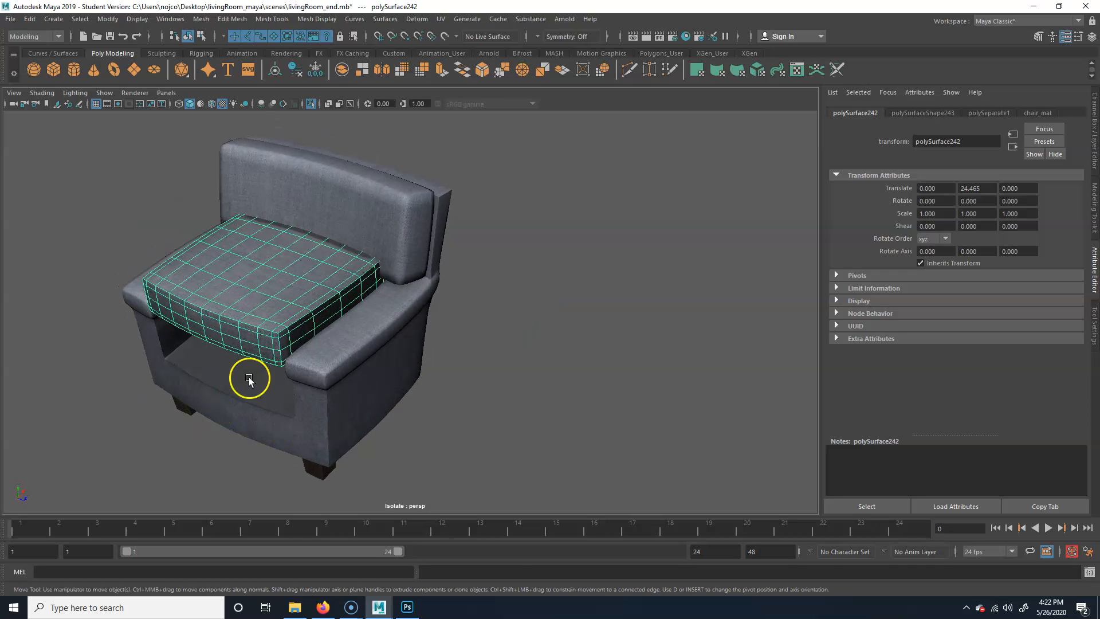
key(ctrl+z)
Step: Pull the back cushion about 80 units forward along X, inspect the shading behind it, and undo the move
alt+middle_drag(248, 309, 319, 320)
click(437, 319)
alt+drag(437, 319, 367, 309)
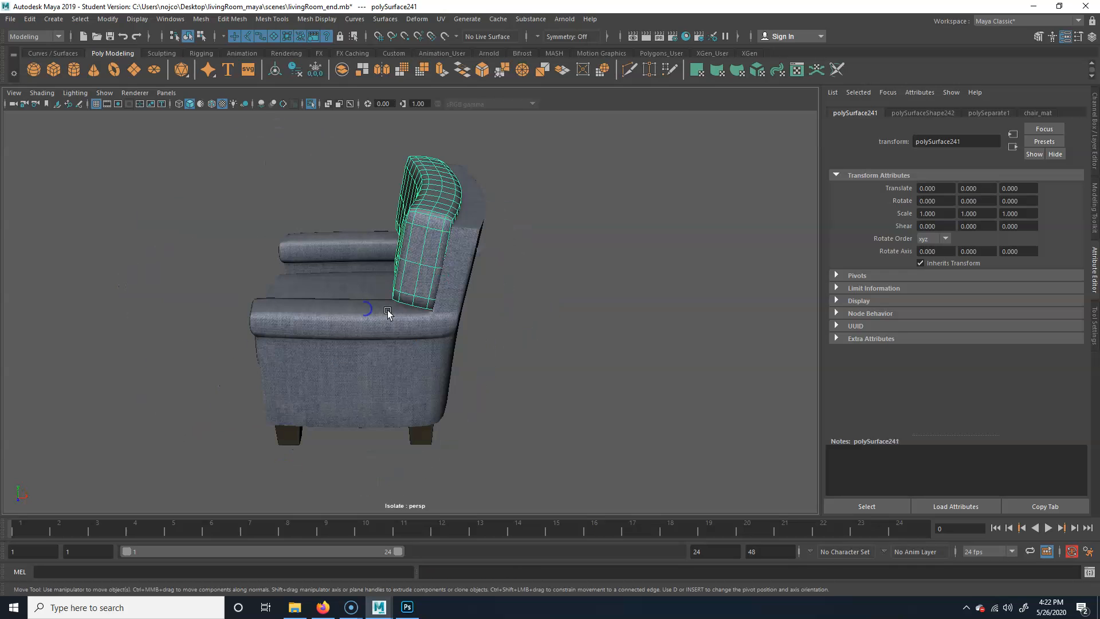
middle_drag(549, 365, 152, 327)
alt+drag(153, 326, 404, 263)
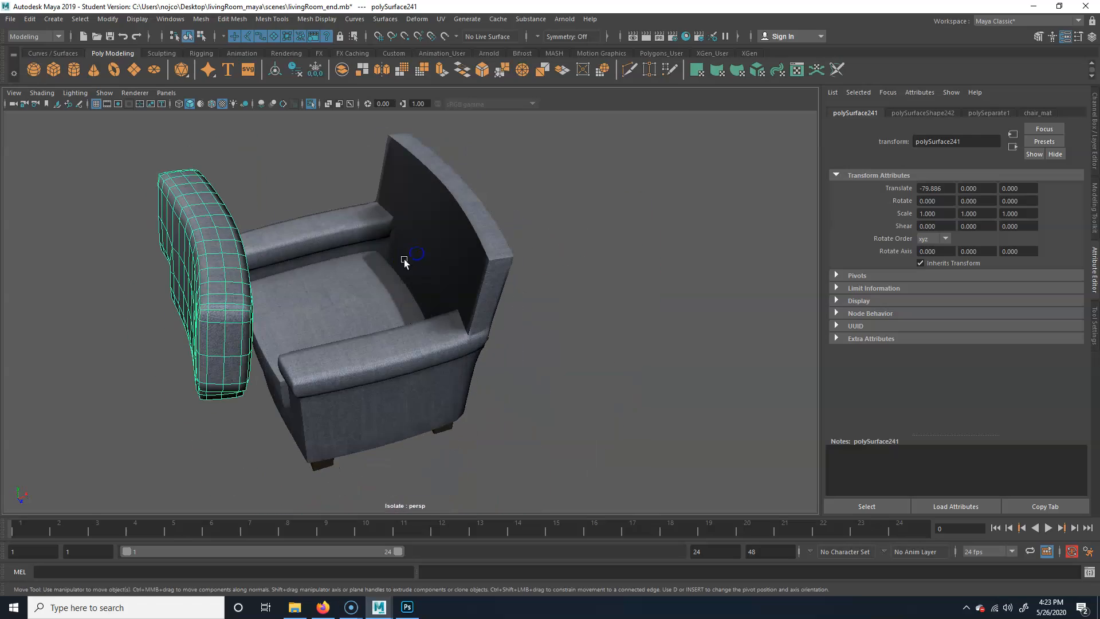
alt+drag(409, 367, 450, 318)
key(ctrl+z)
Step: Inspect the reassembled chair from several angles, Combine all its pieces into a single mesh, and deselect it
alt+drag(297, 297, 393, 437)
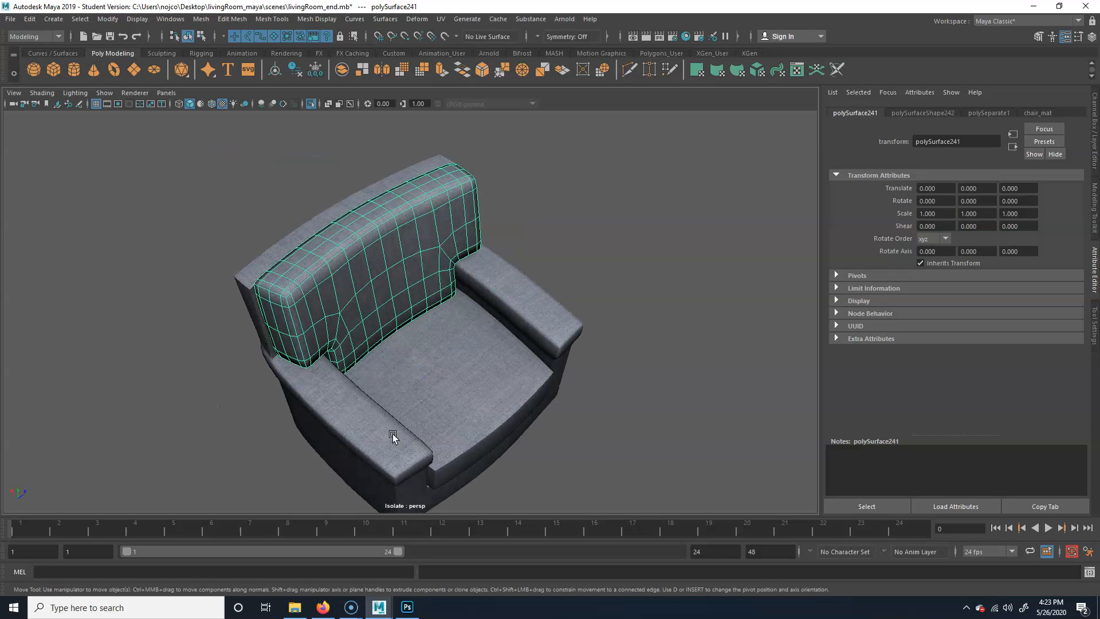
alt+drag(351, 396, 442, 342)
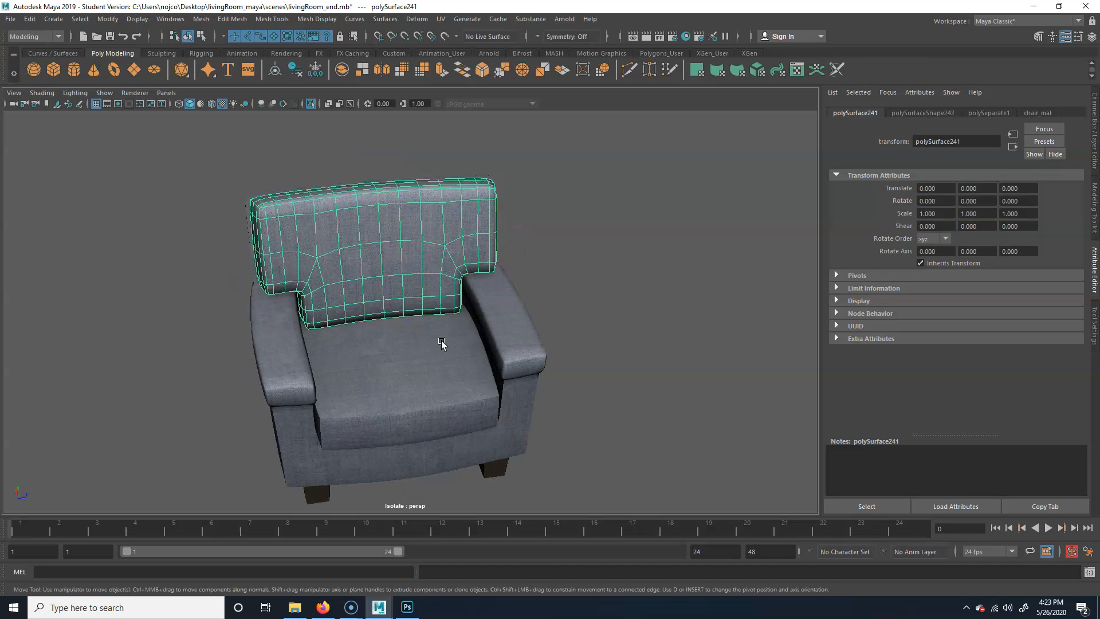
alt+drag(284, 322, 496, 308)
alt+drag(336, 337, 401, 396)
alt+right_drag(401, 396, 370, 326)
alt+drag(371, 326, 250, 454)
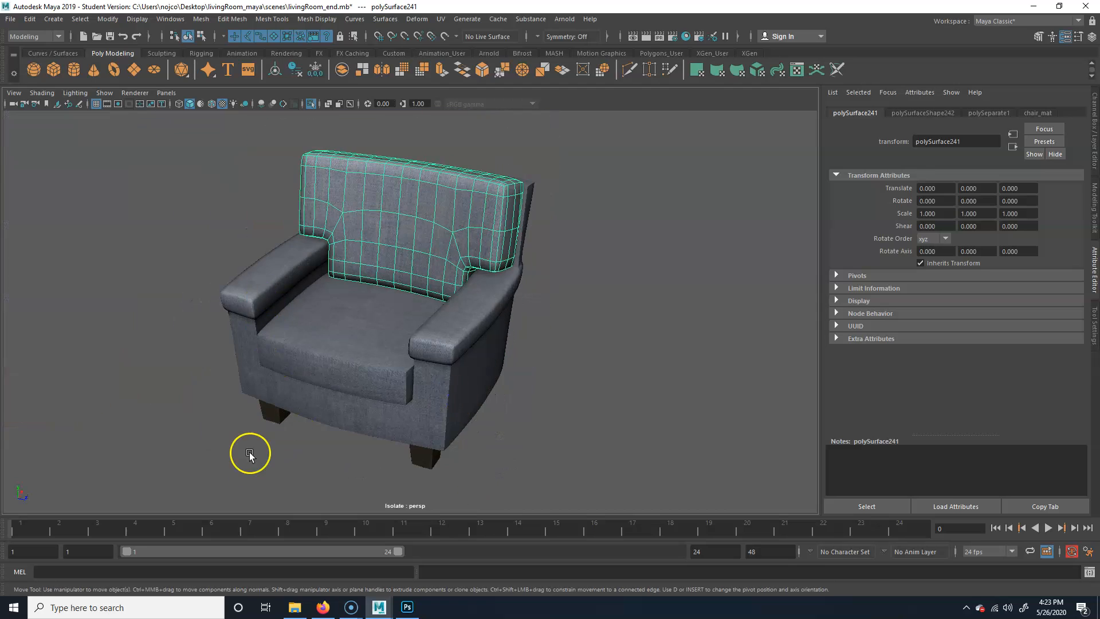
scroll(241, 441, down, 3)
drag(183, 444, 516, 228)
click(339, 69)
click(596, 260)
alt+right_drag(344, 326, 424, 353)
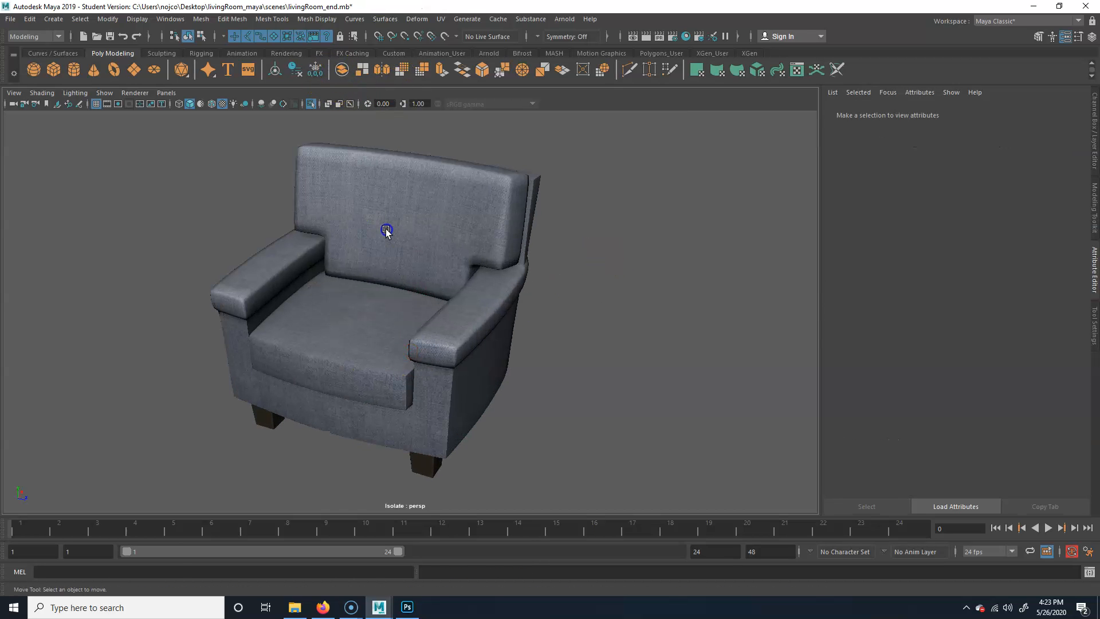
Step: Select the chair to check it is one mesh, deselect it, and examine the fabric and baked shading up close
click(387, 232)
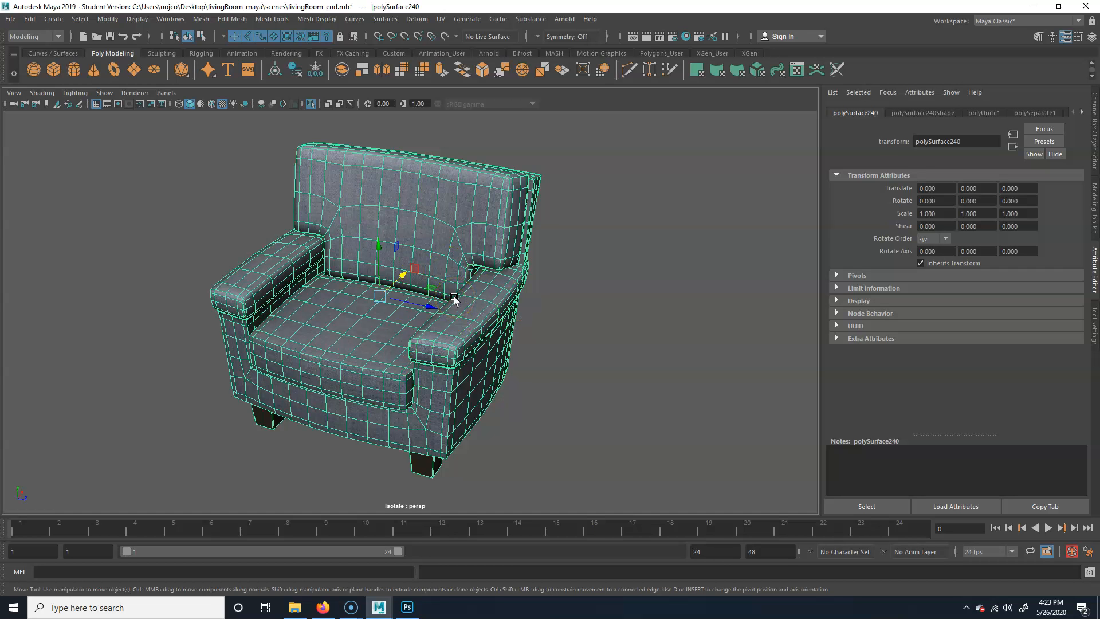
click(568, 380)
alt+right_drag(275, 395, 441, 417)
alt+drag(442, 417, 349, 400)
alt+drag(455, 393, 378, 358)
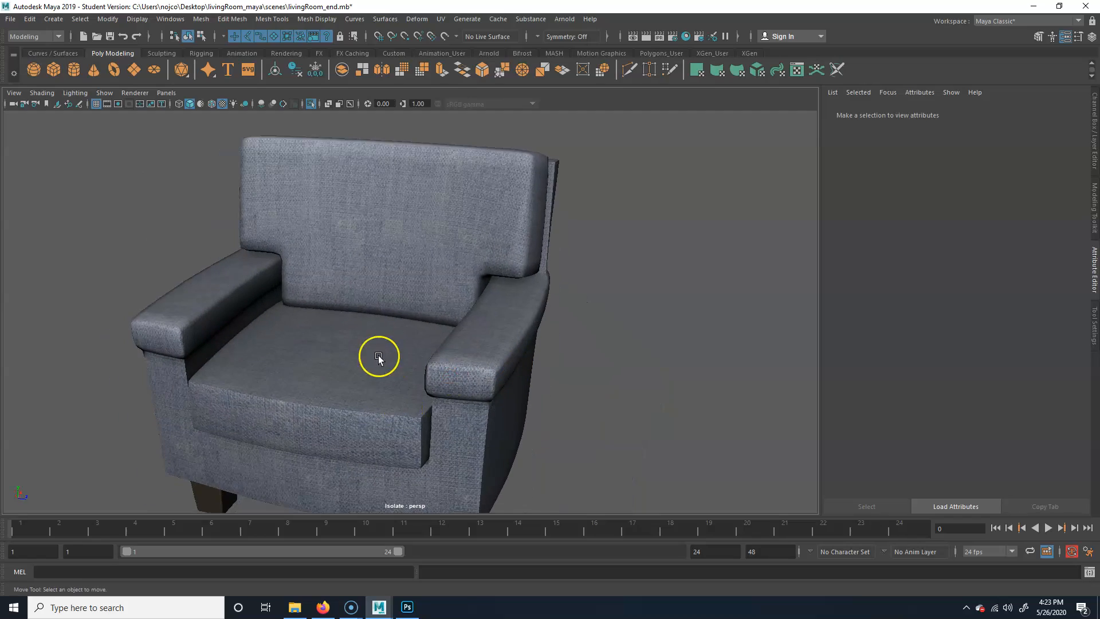
alt+right_drag(185, 425, 388, 265)
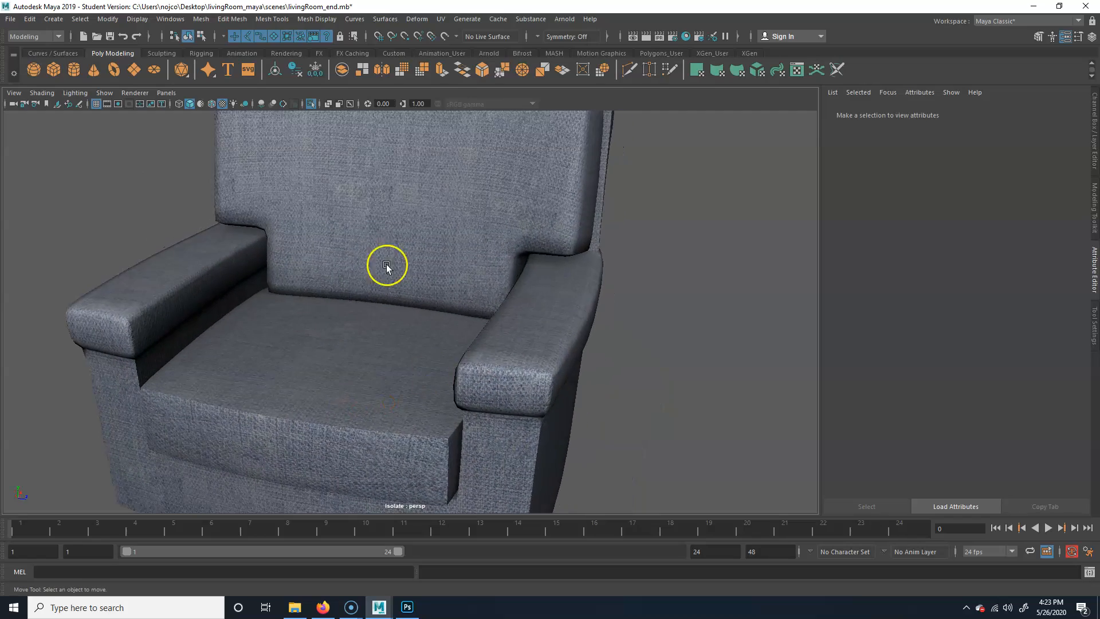
Step: Select the combined armchair and open the Export Selection dialog for it
click(388, 265)
alt+middle_drag(487, 286, 427, 342)
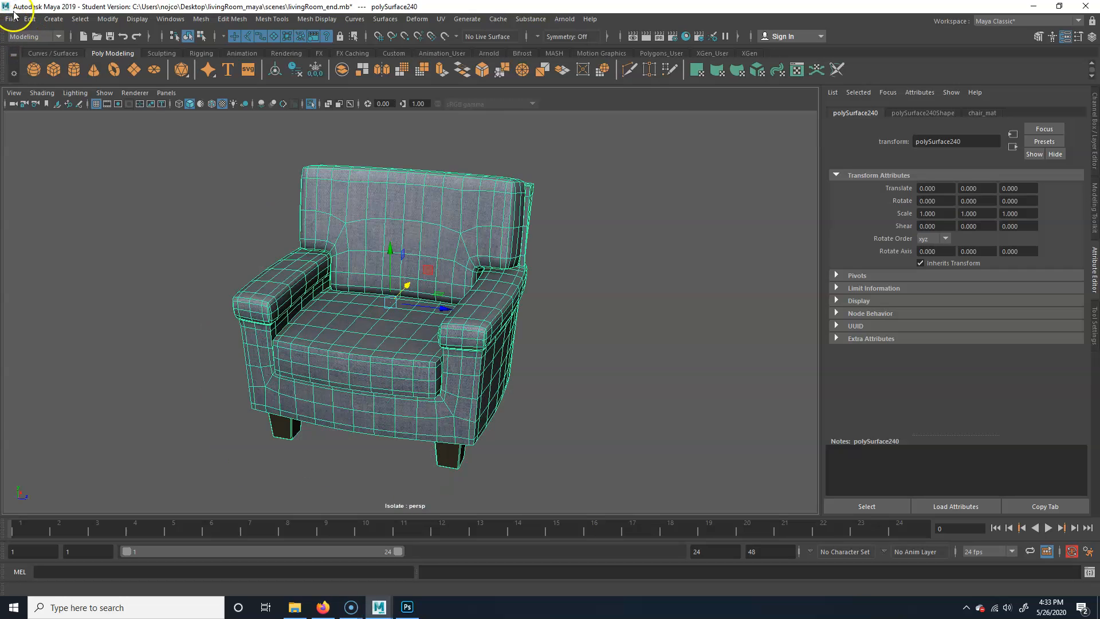
click(11, 19)
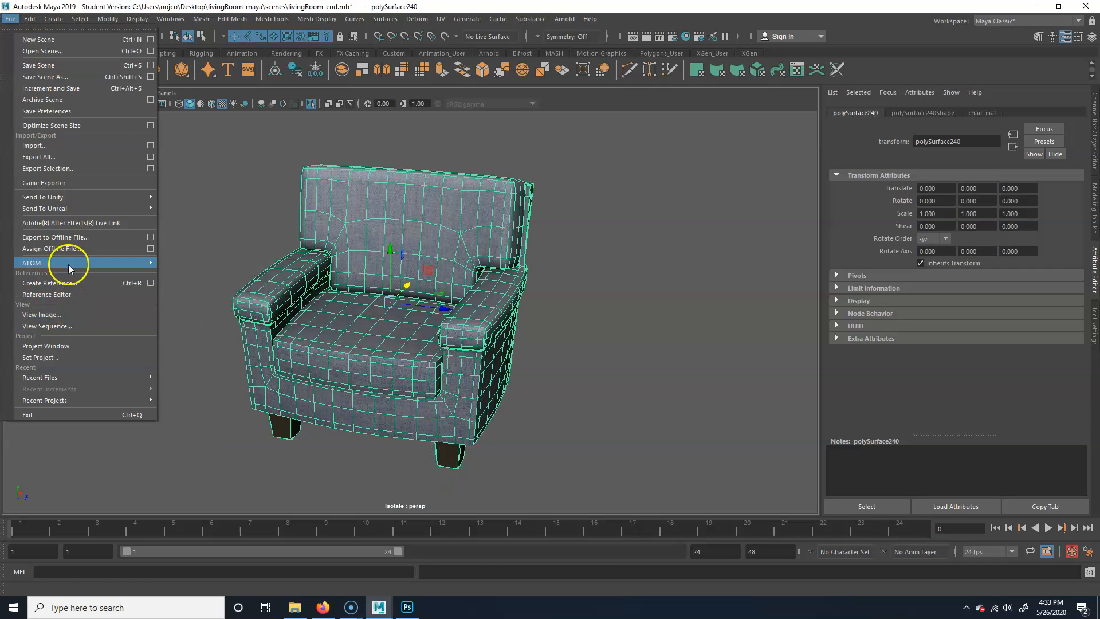
click(81, 168)
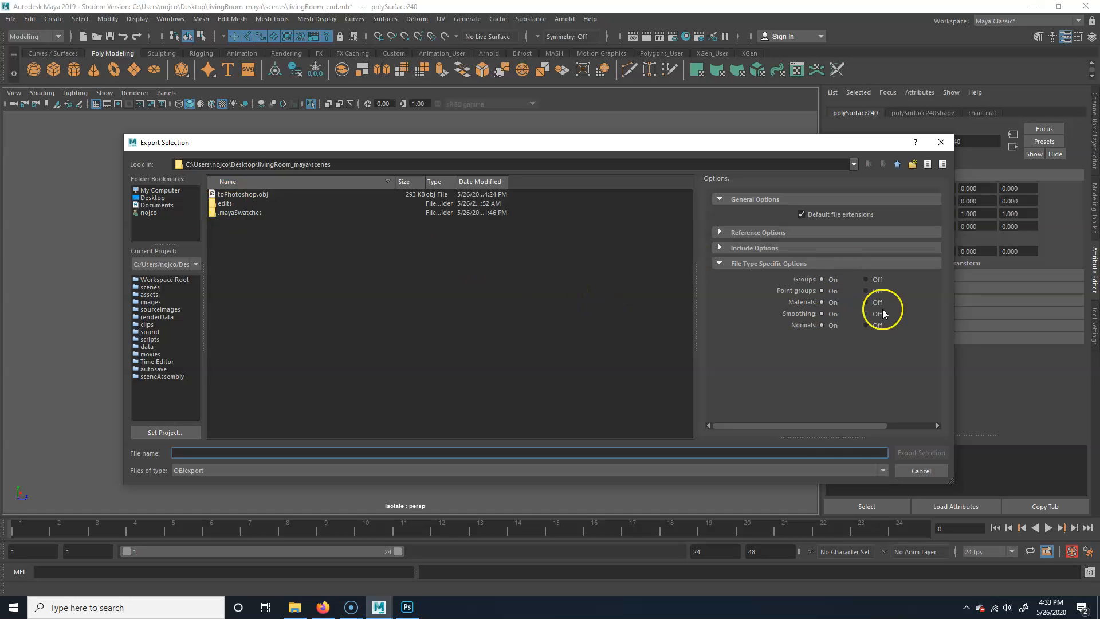
Step: Export the selected chair over toPhotoshop.obj in the scenes folder, with groups, point groups and materials set to off
click(866, 280)
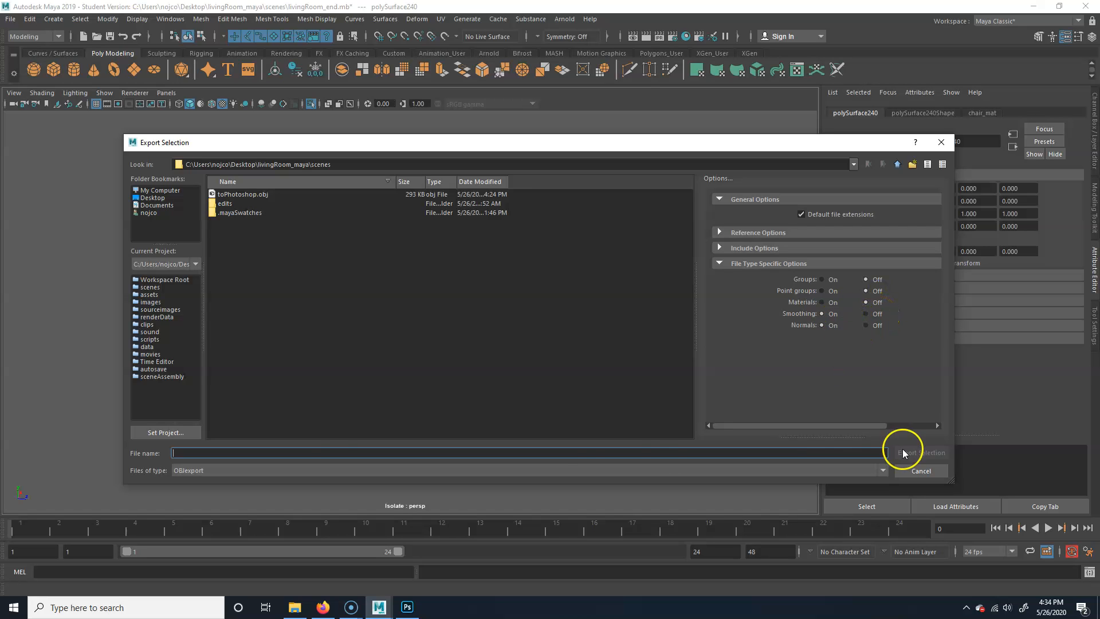
click(240, 195)
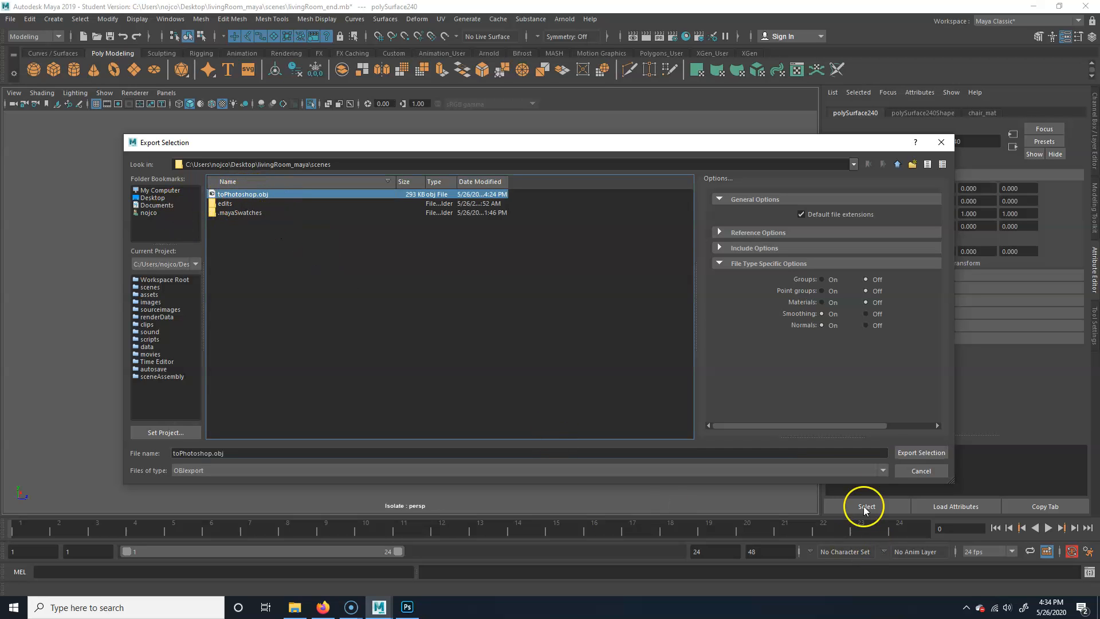
click(921, 453)
click(508, 331)
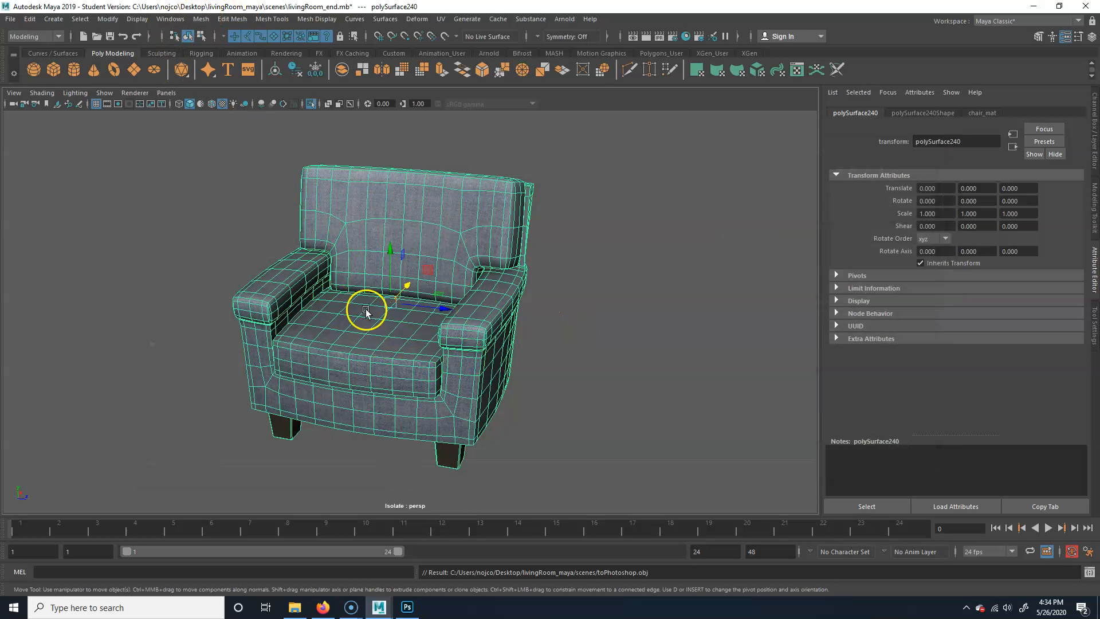
Step: Check in the Plug-in Manager that objExport.mll is loaded and set to auto load
click(183, 22)
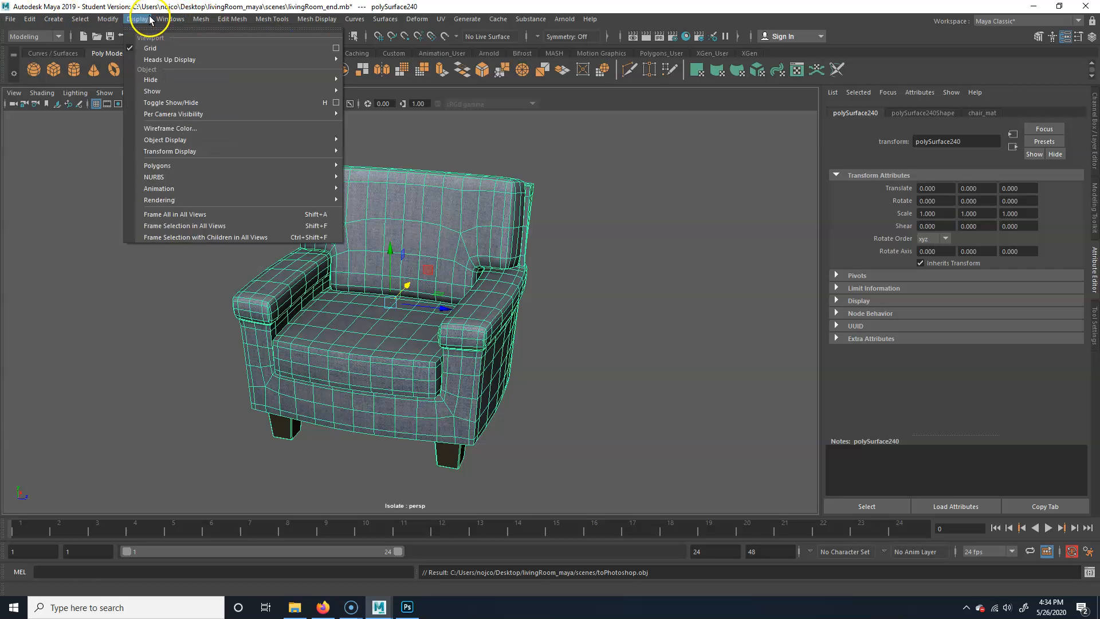
mouse_move(227, 128)
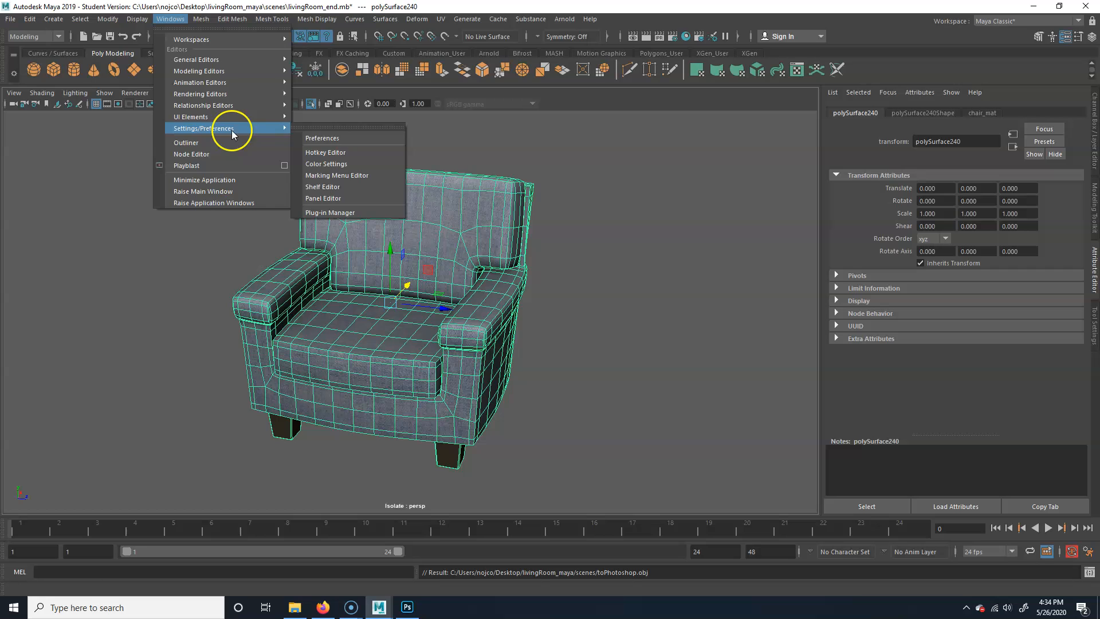
click(347, 216)
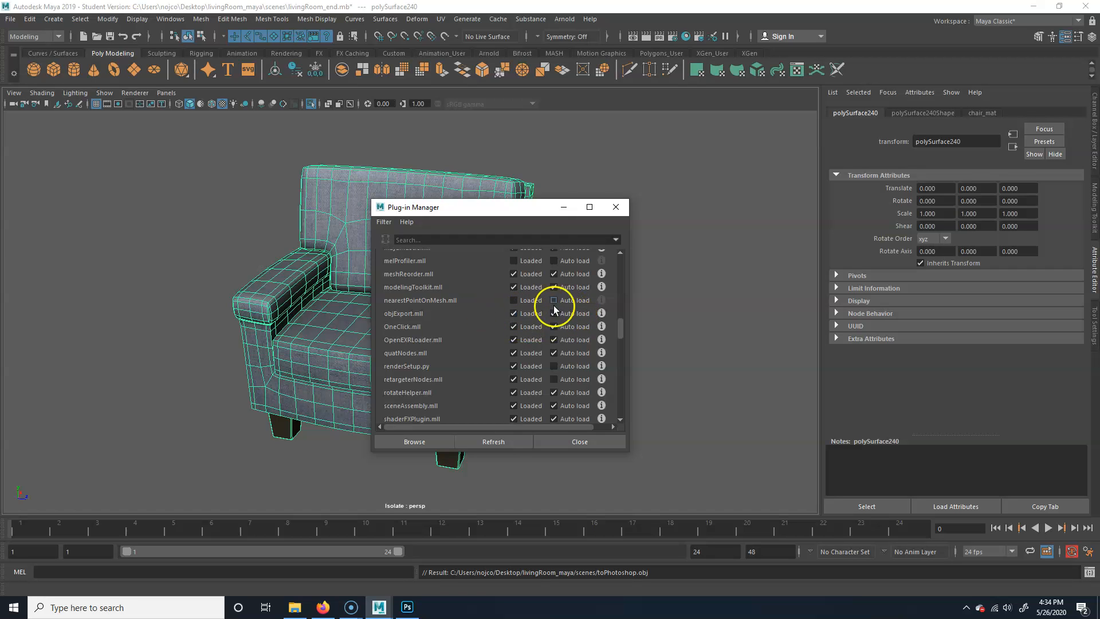
click(616, 207)
Step: Switch to Photoshop and open toPhotoshop.obj from the livingRoom_maya project's scenes folder
click(407, 607)
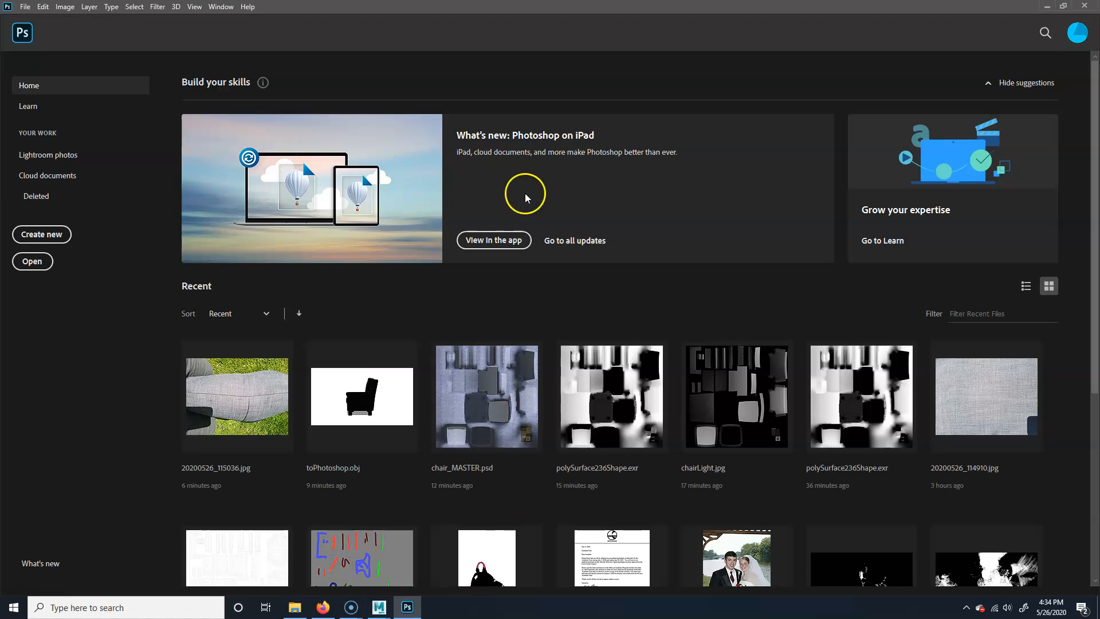
click(21, 261)
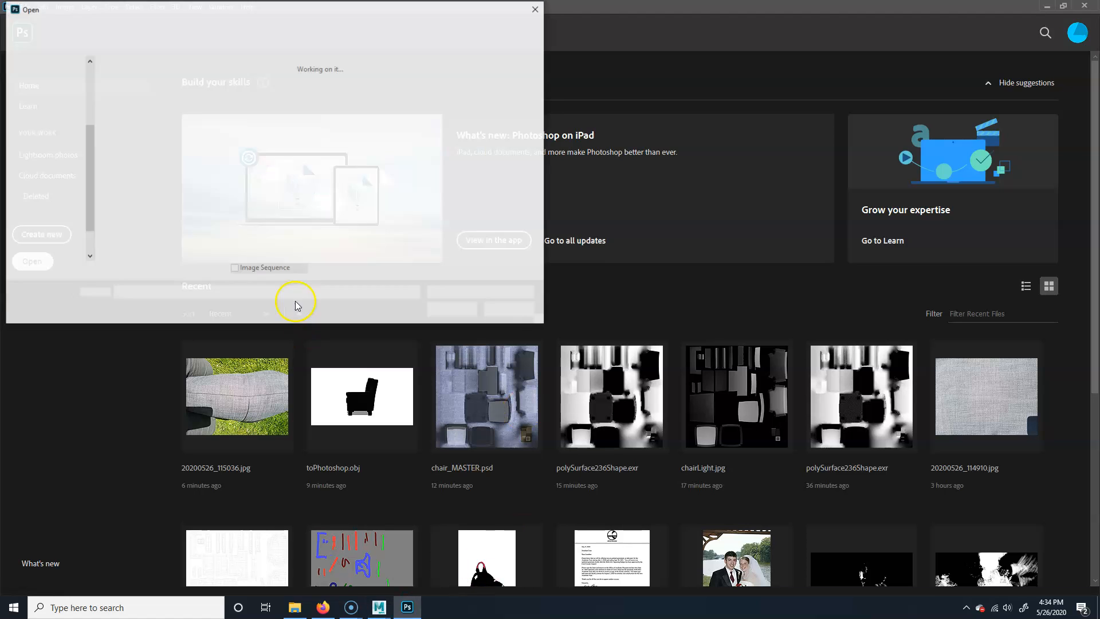
click(241, 28)
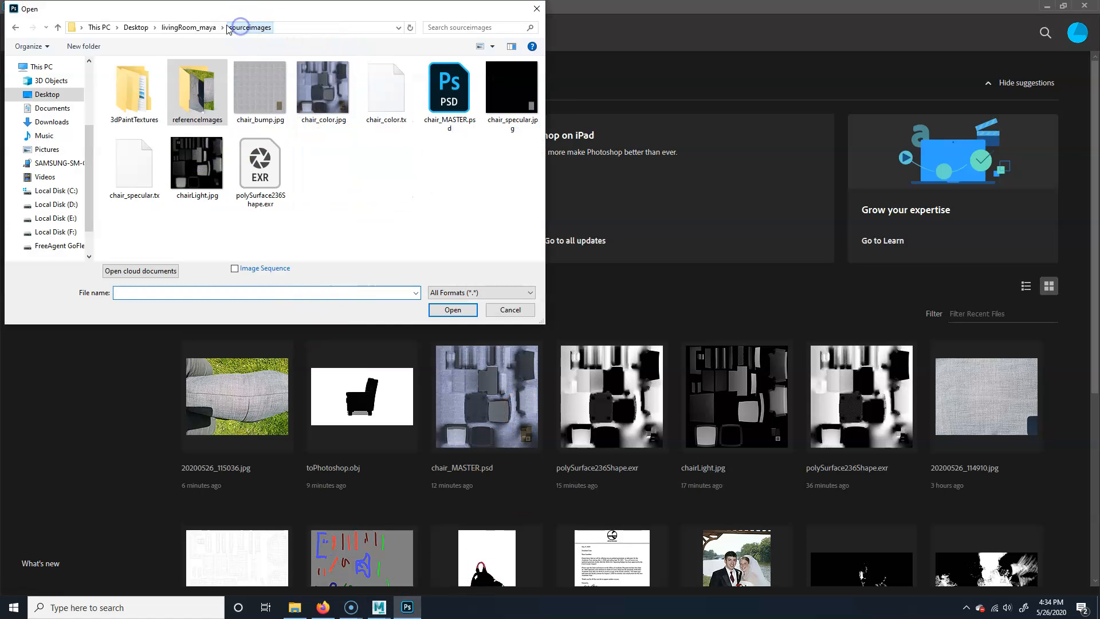
click(207, 29)
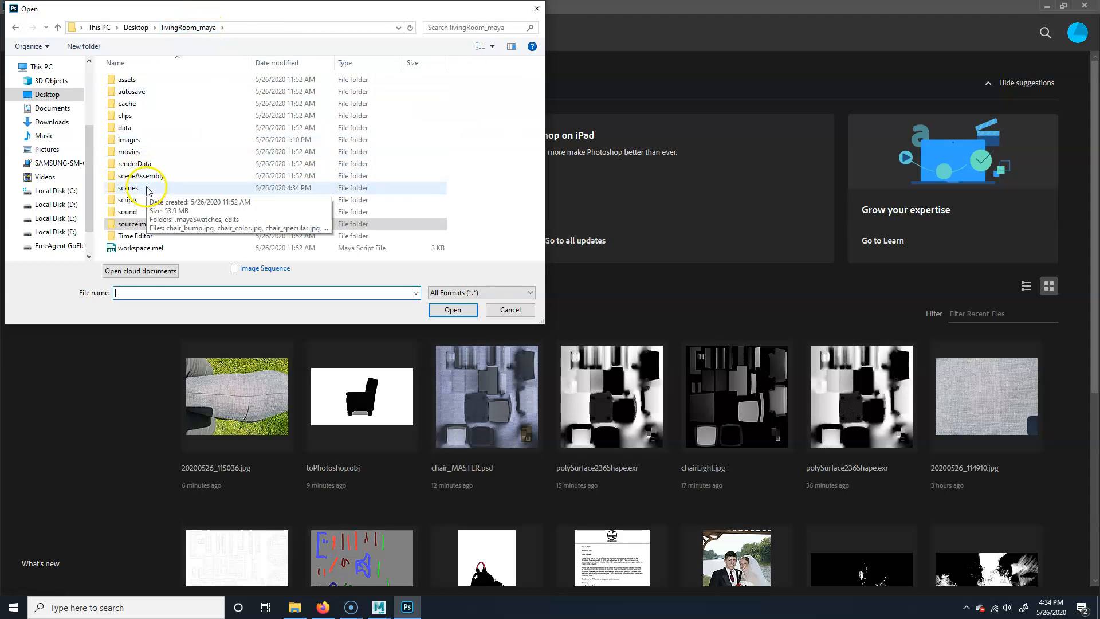
click(147, 188)
double_click(147, 189)
click(207, 162)
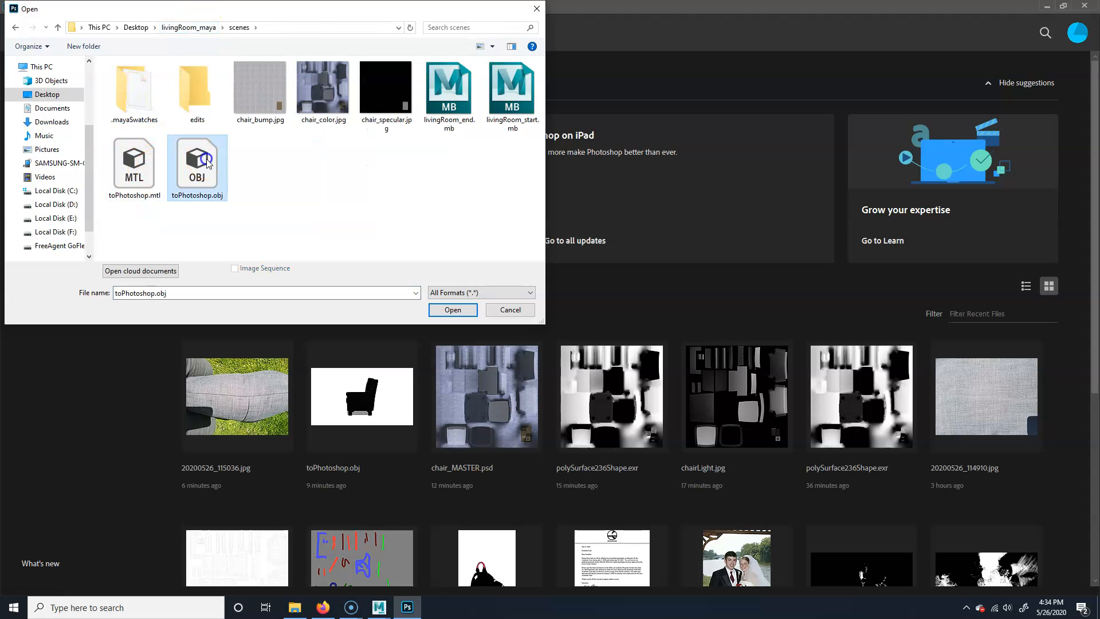
click(452, 309)
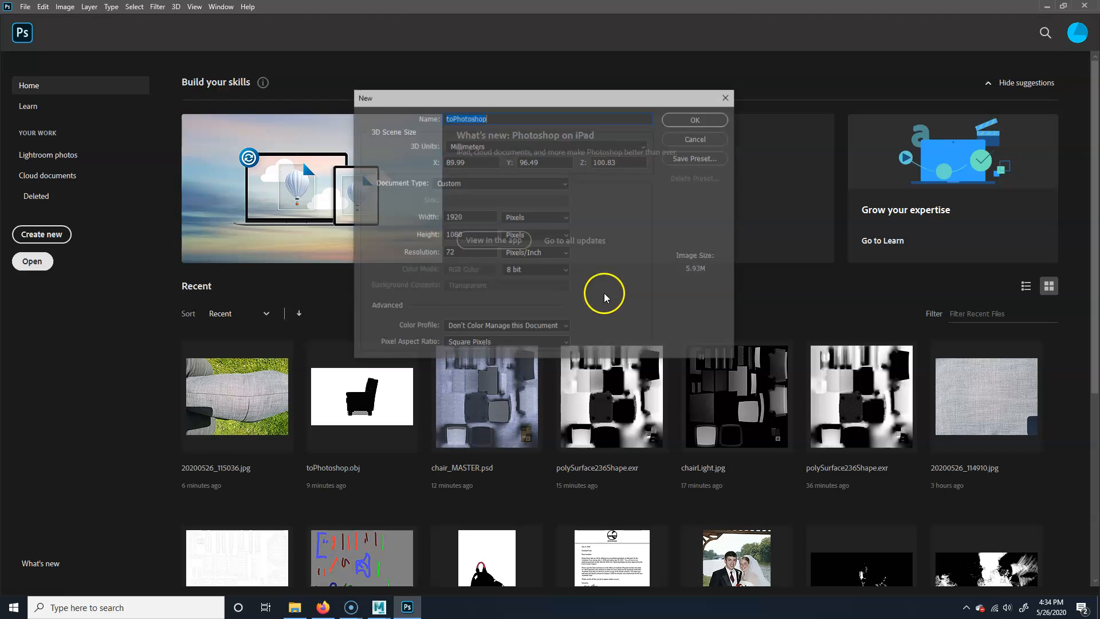
Step: Create the 1920 × 1080 pixel 3D document from the model and switch to the 3D workspace
click(697, 119)
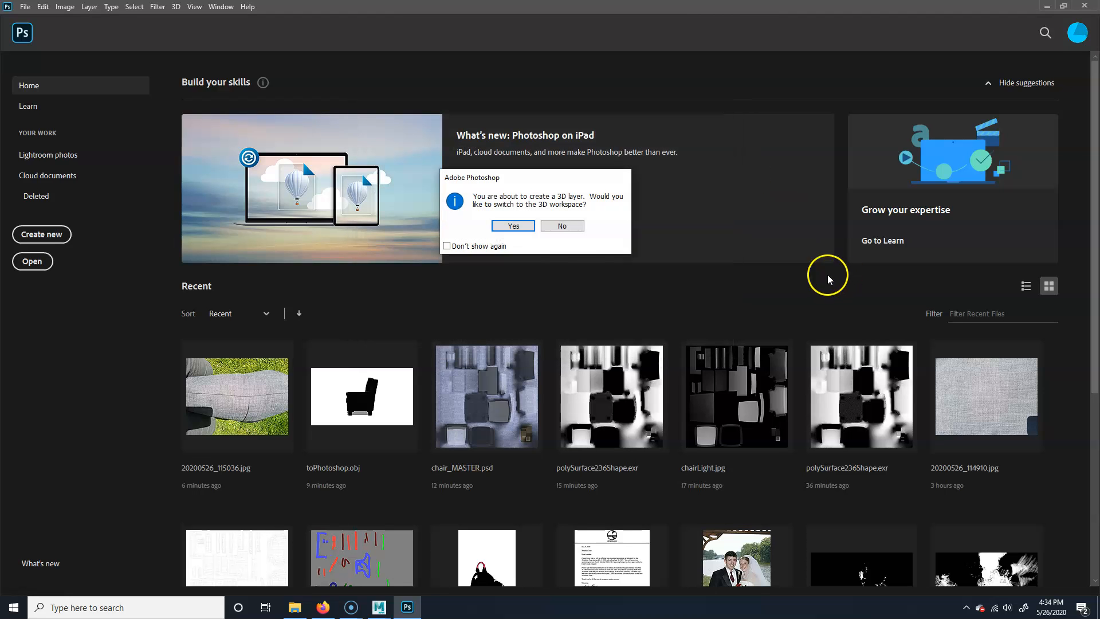
click(527, 227)
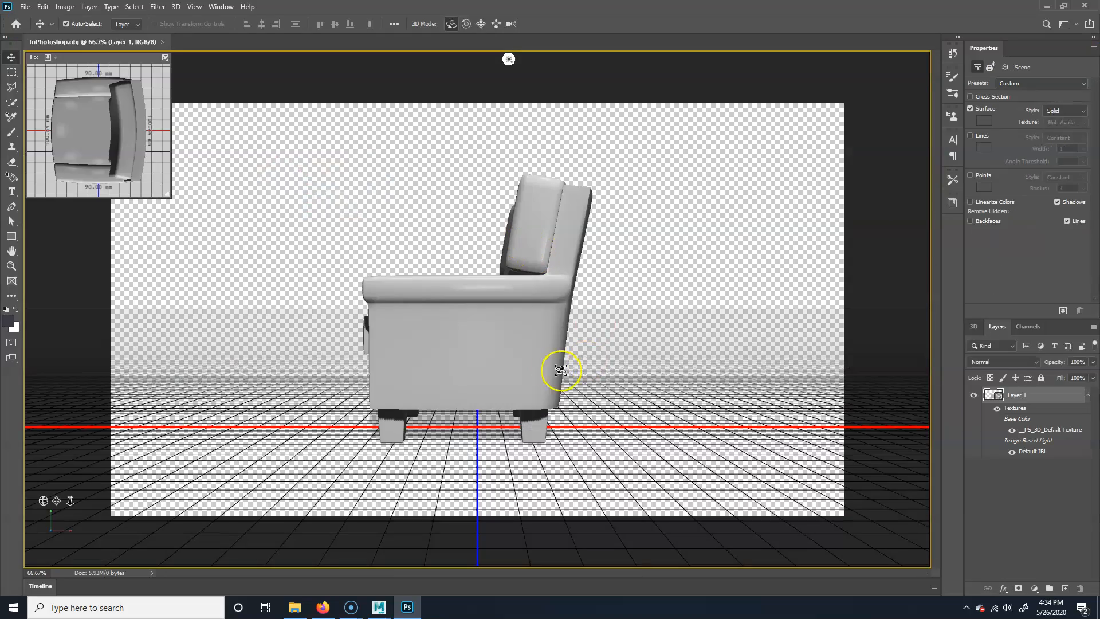
drag(287, 299, 522, 332)
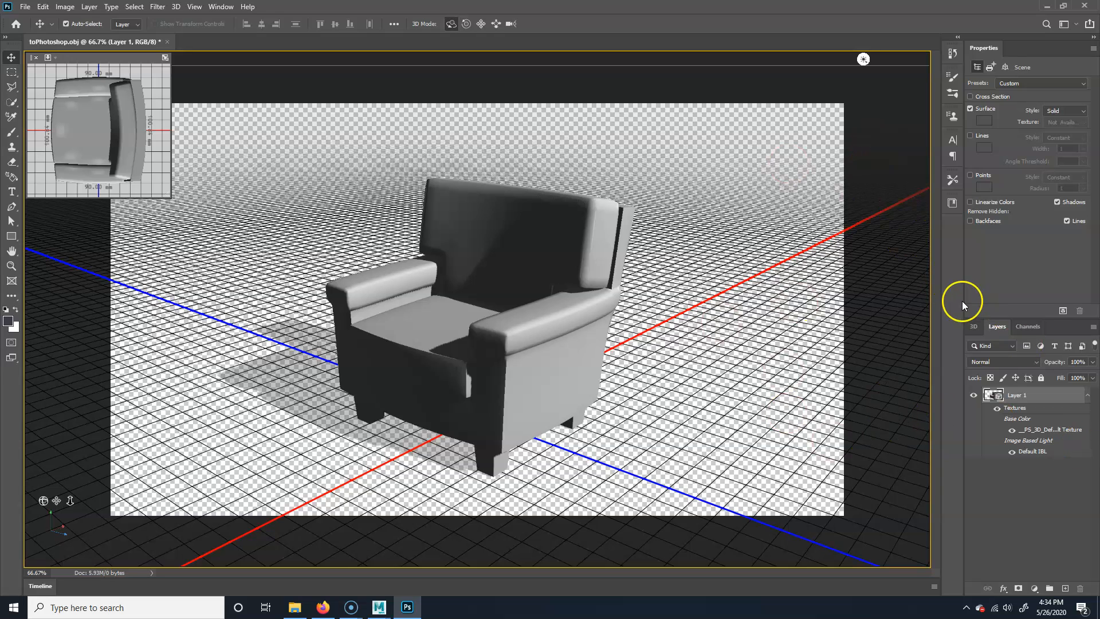
Step: Examine the chair mesh's default material and the texture entries under its 3D layer
click(973, 328)
click(1019, 417)
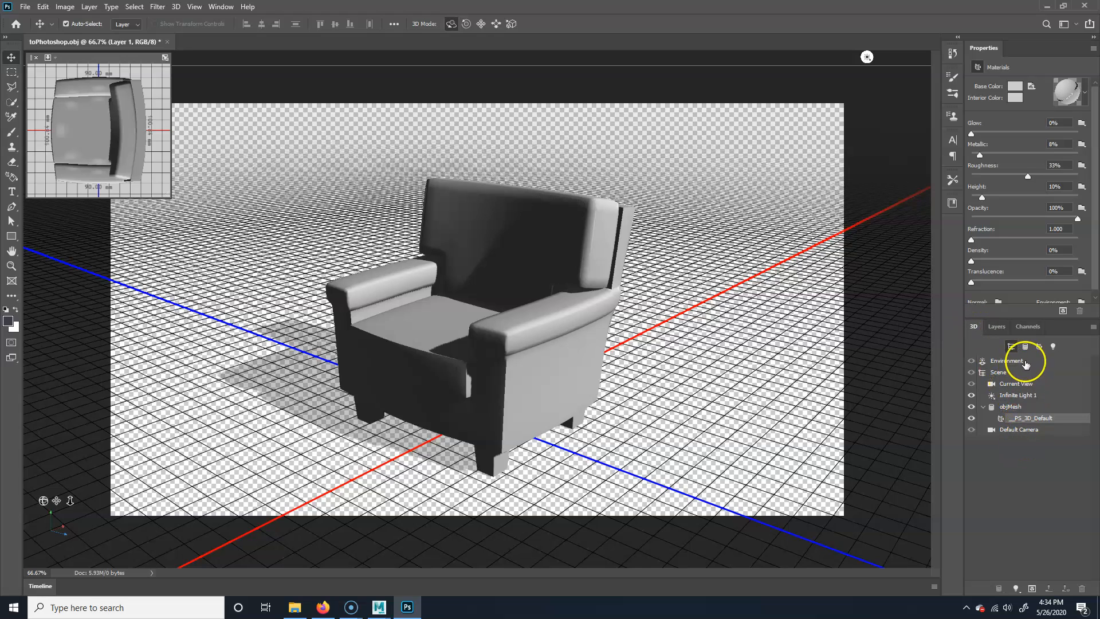
click(996, 326)
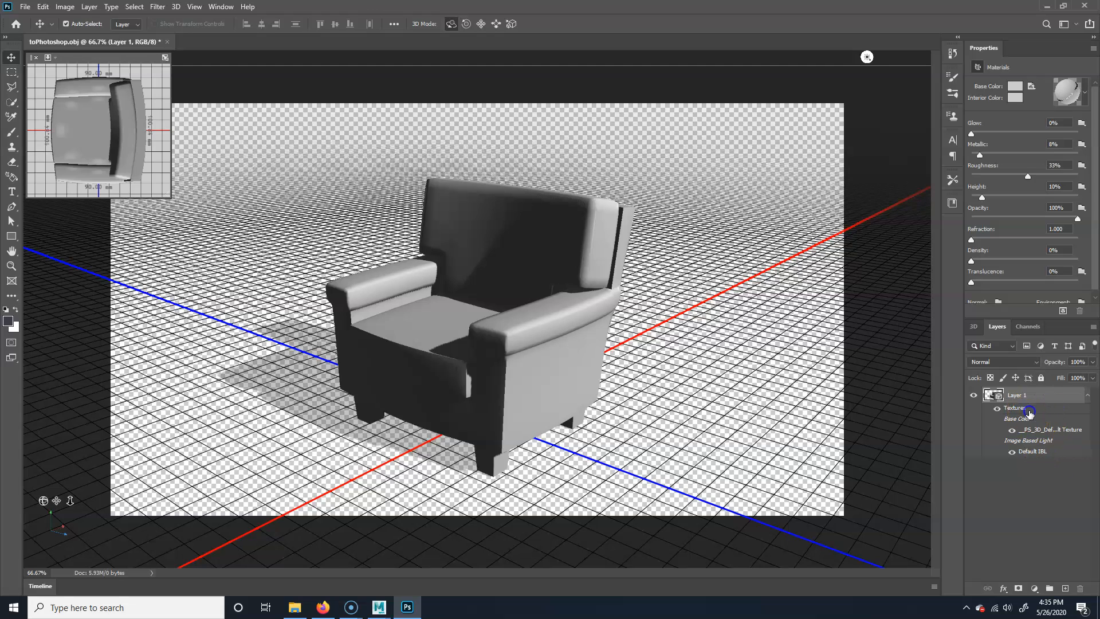
click(1039, 469)
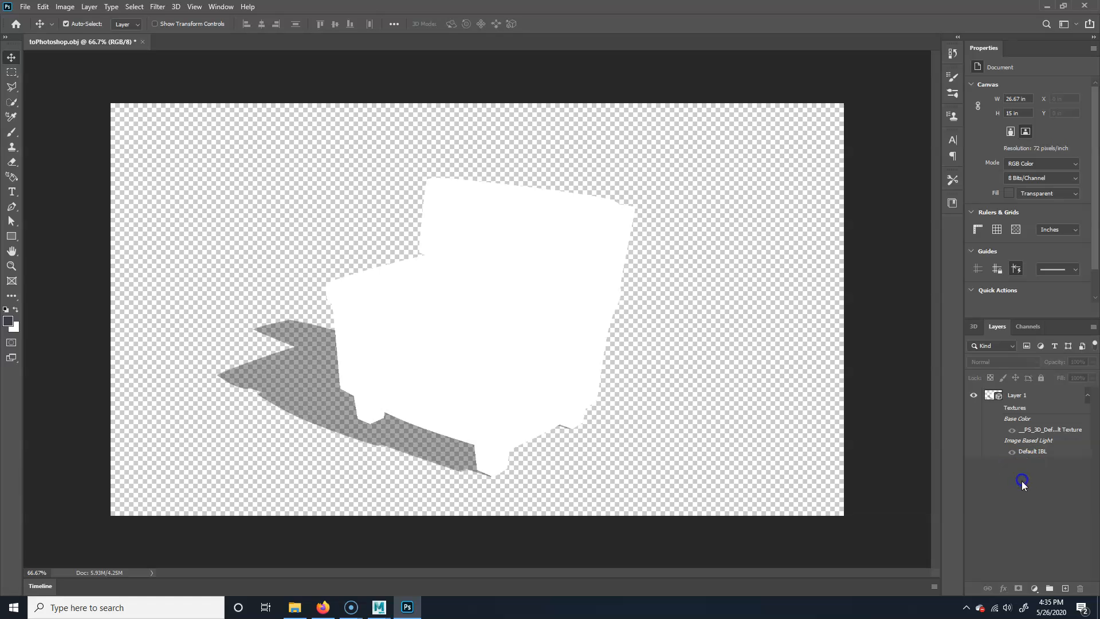
double_click(1018, 394)
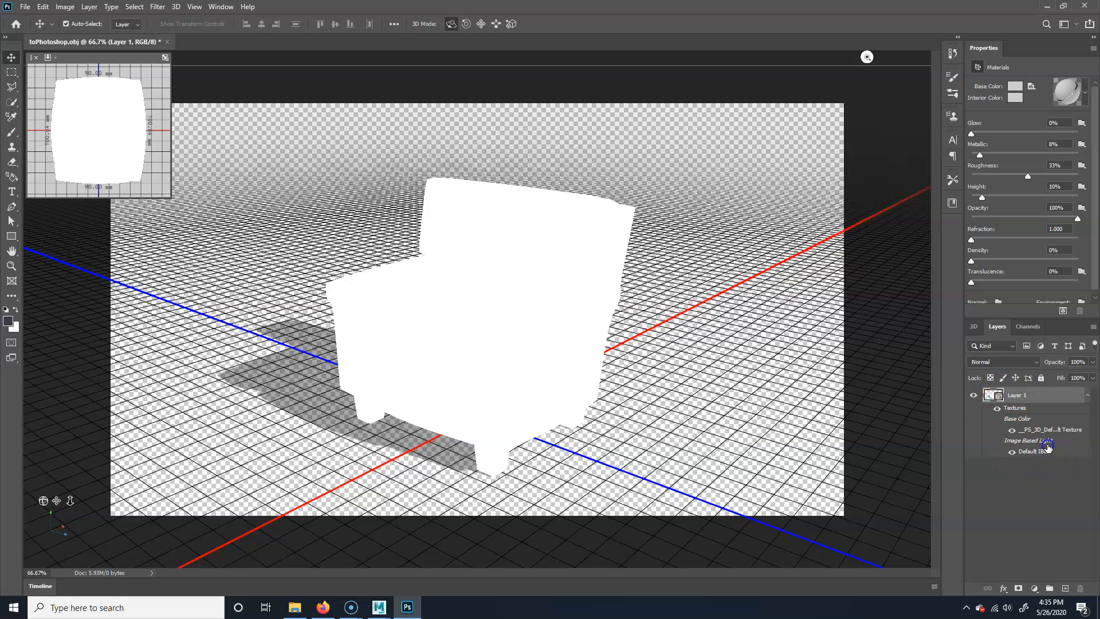
Step: Try the cotton weave material preset on the chair mesh's __PS_3D_Default material
click(973, 327)
click(1034, 406)
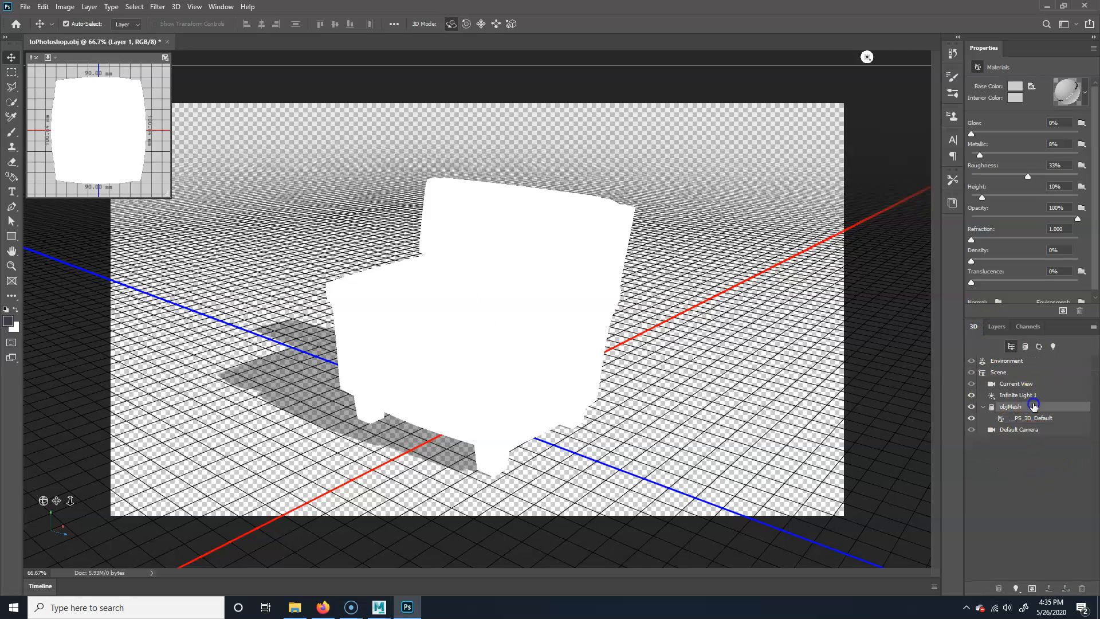
click(1035, 417)
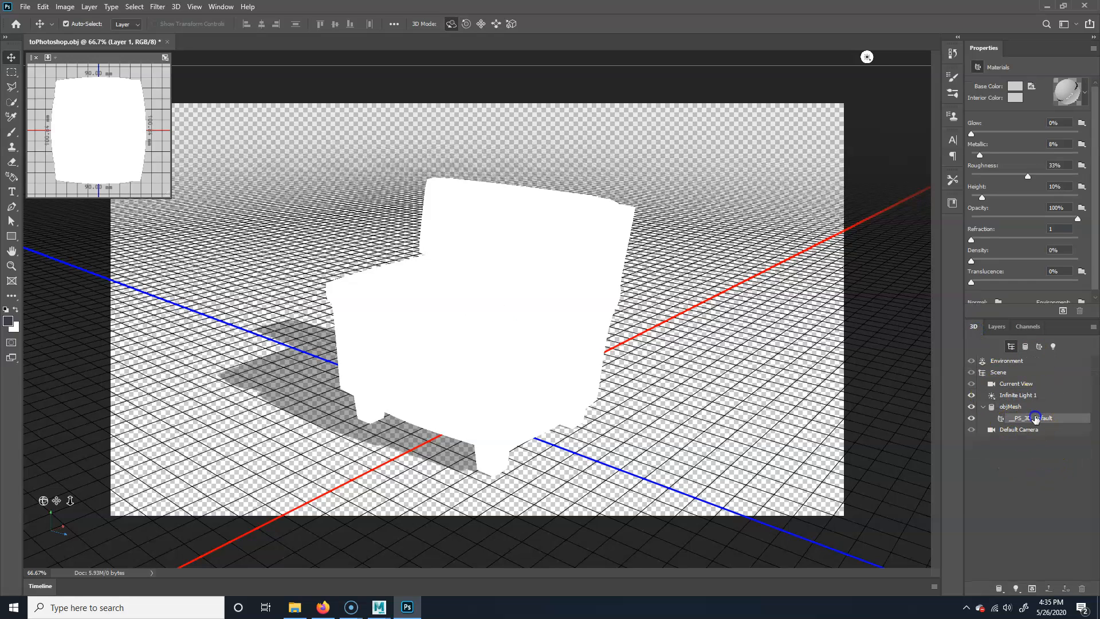
click(1008, 328)
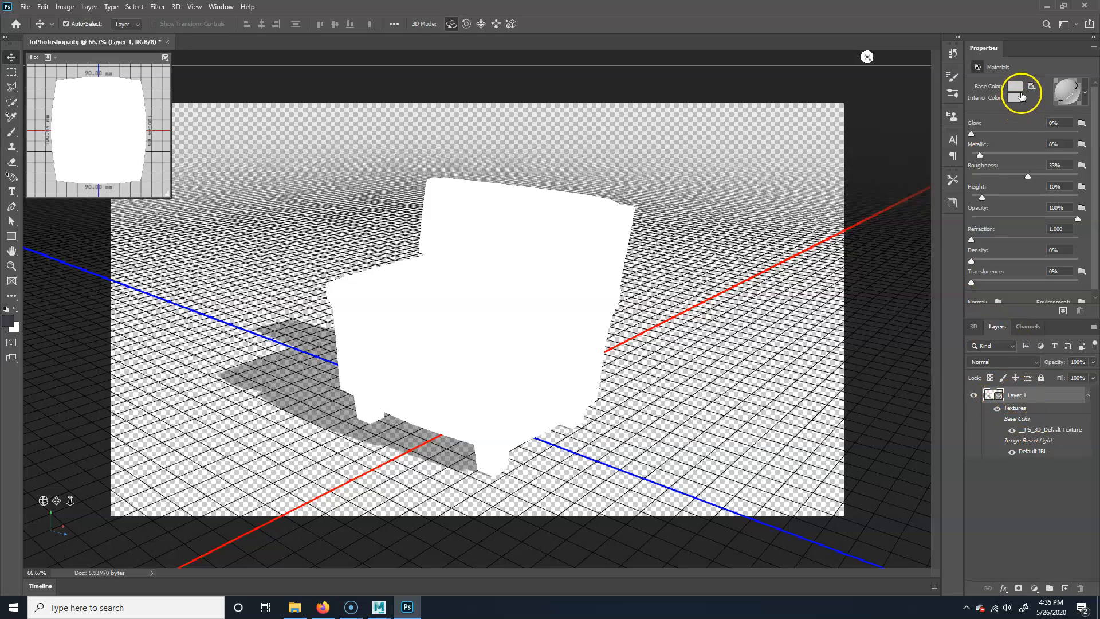
click(1082, 96)
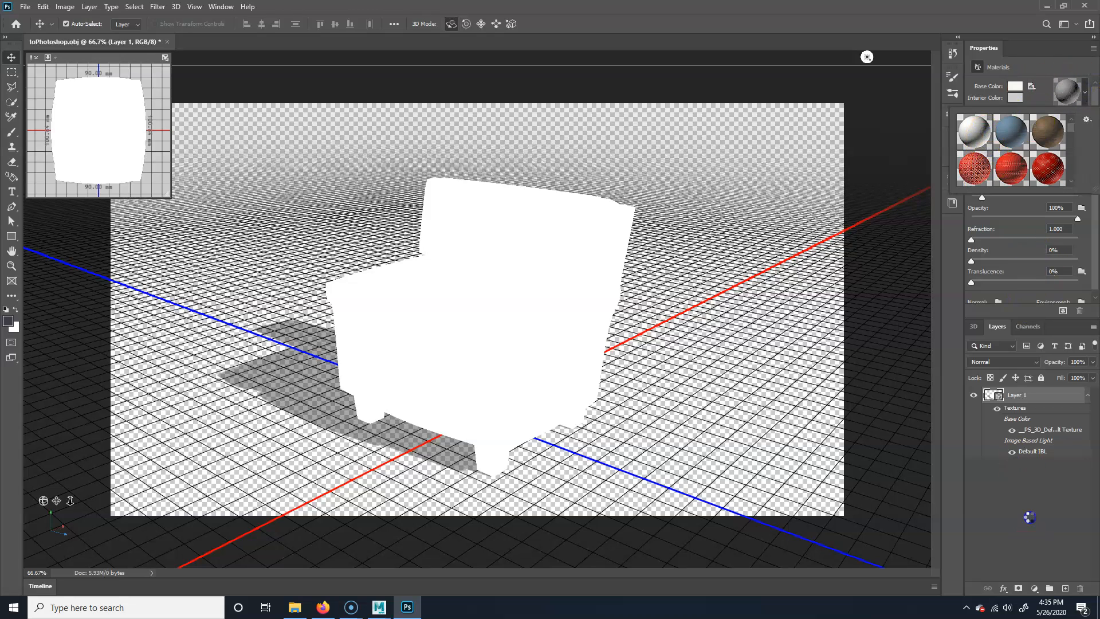
click(1029, 517)
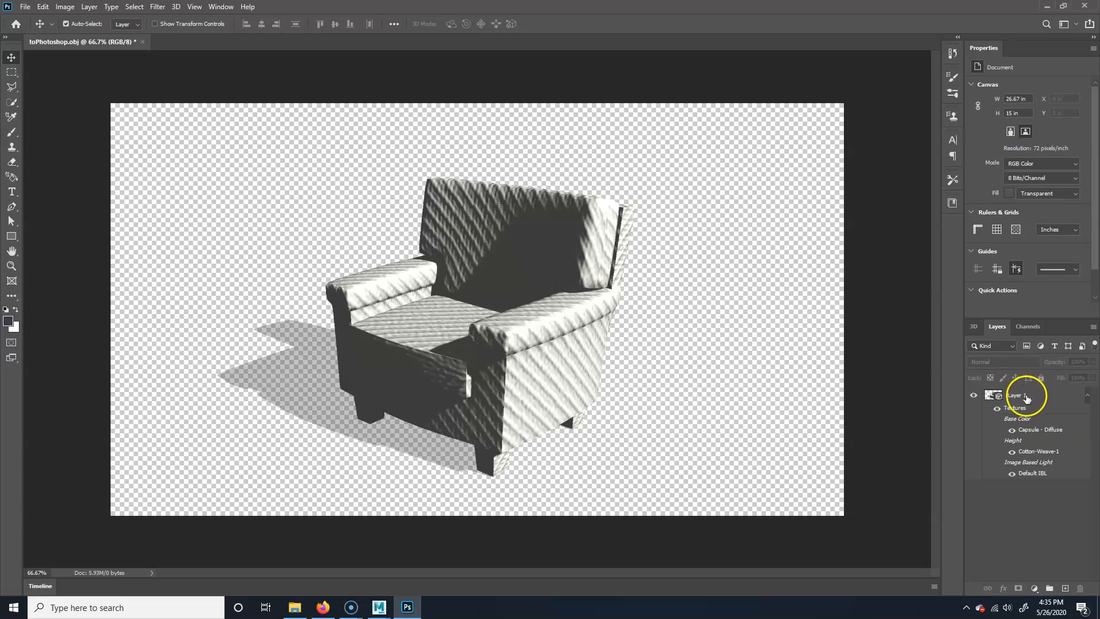
Step: Reselect the chair's 3D layer and apply a plain grey material preset without a weave pattern
click(1023, 395)
click(1084, 93)
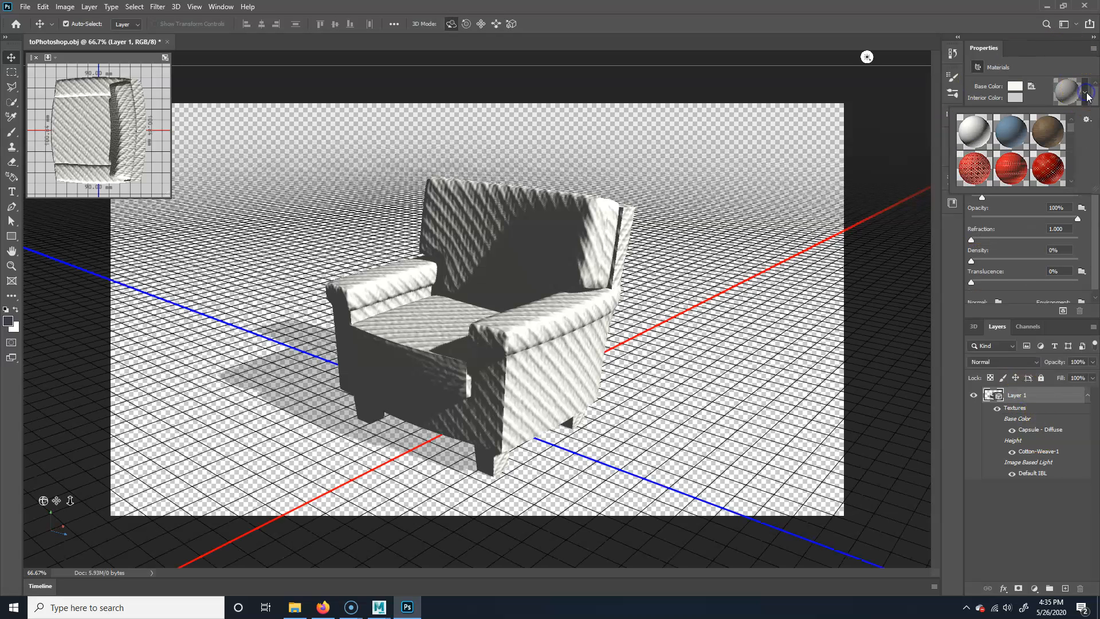
drag(1074, 133, 1072, 150)
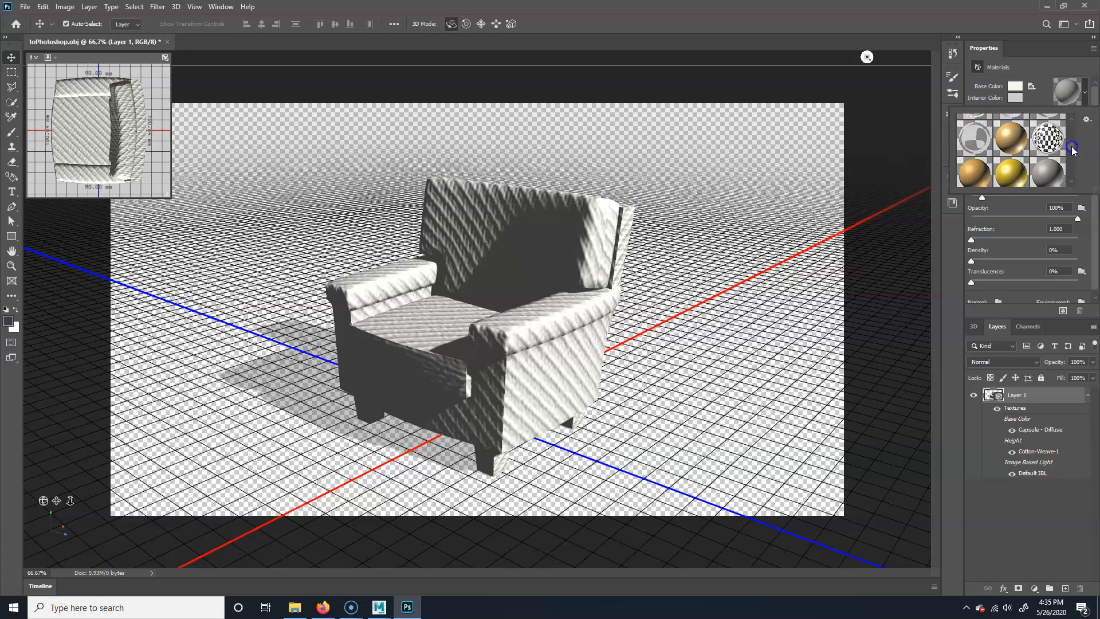
click(1047, 182)
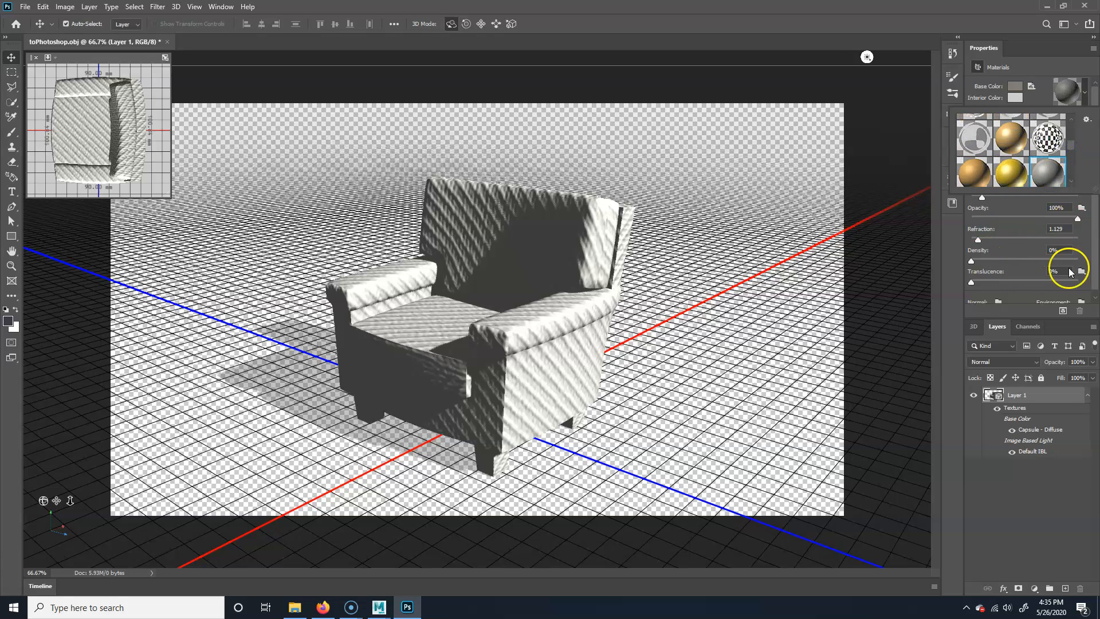
click(1052, 59)
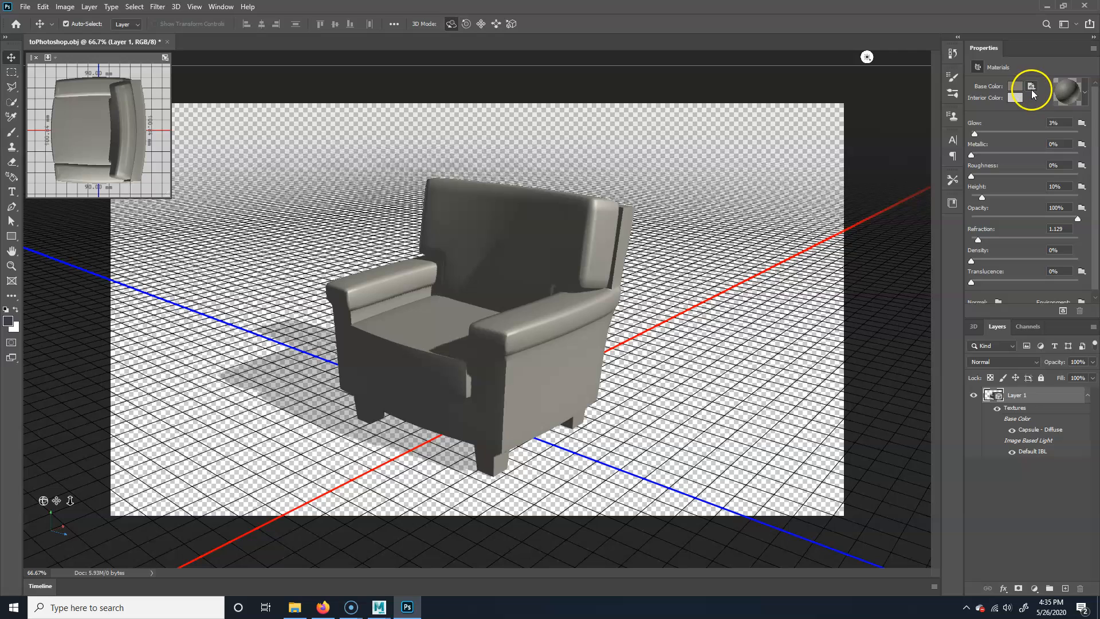
Step: Replace the base color texture of the chair's __PS_3D_Default material with chair_color.jpg from the scenes folder
click(973, 326)
click(1041, 421)
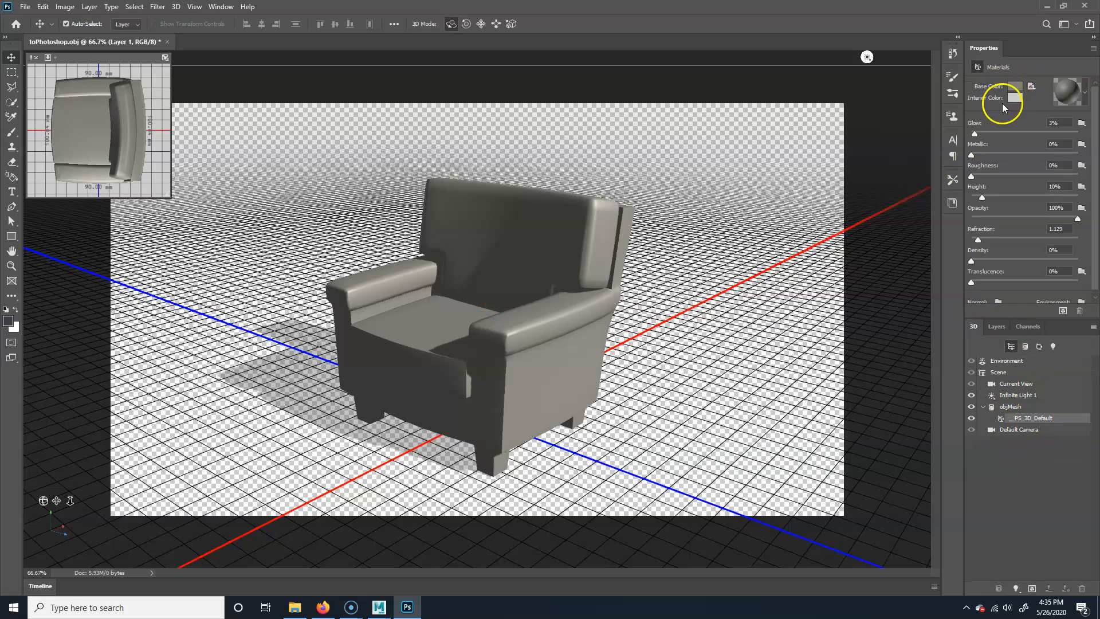
click(1030, 91)
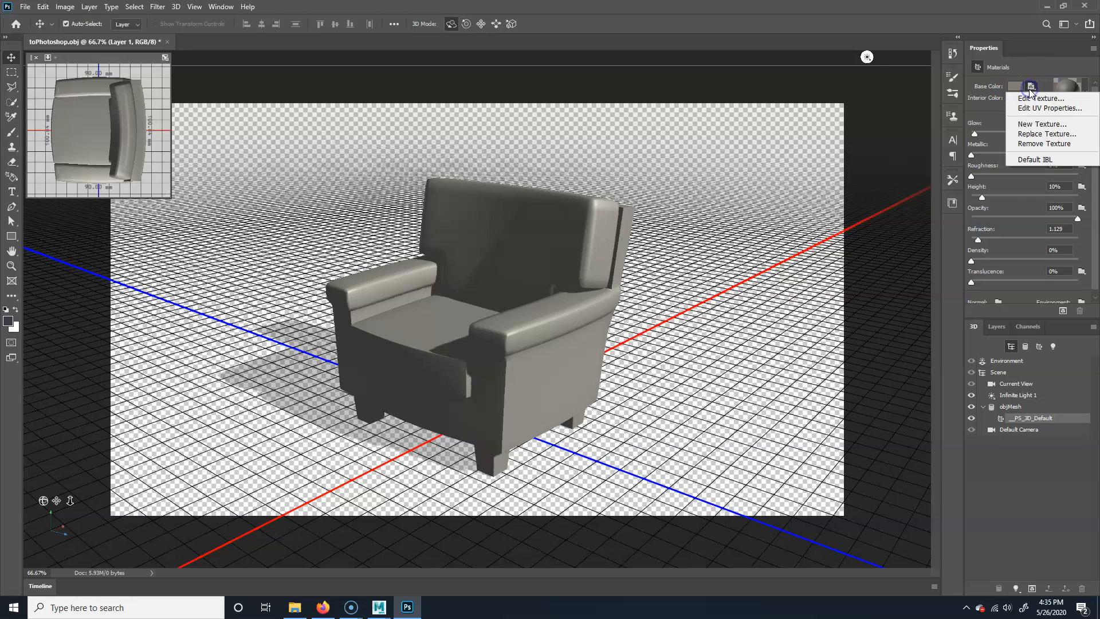
click(1061, 134)
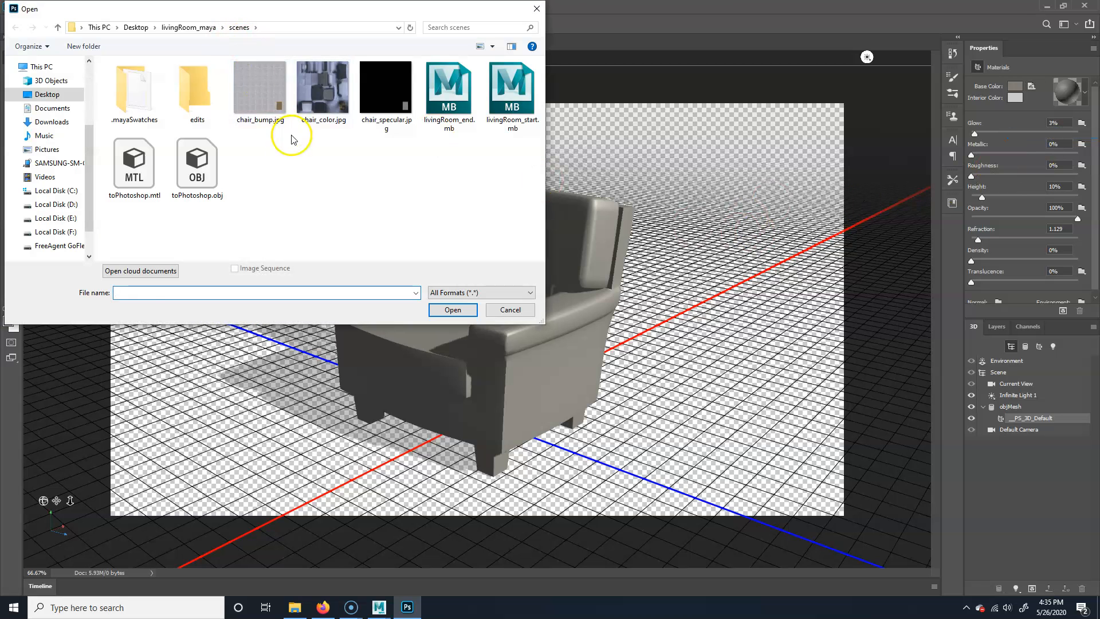
click(321, 86)
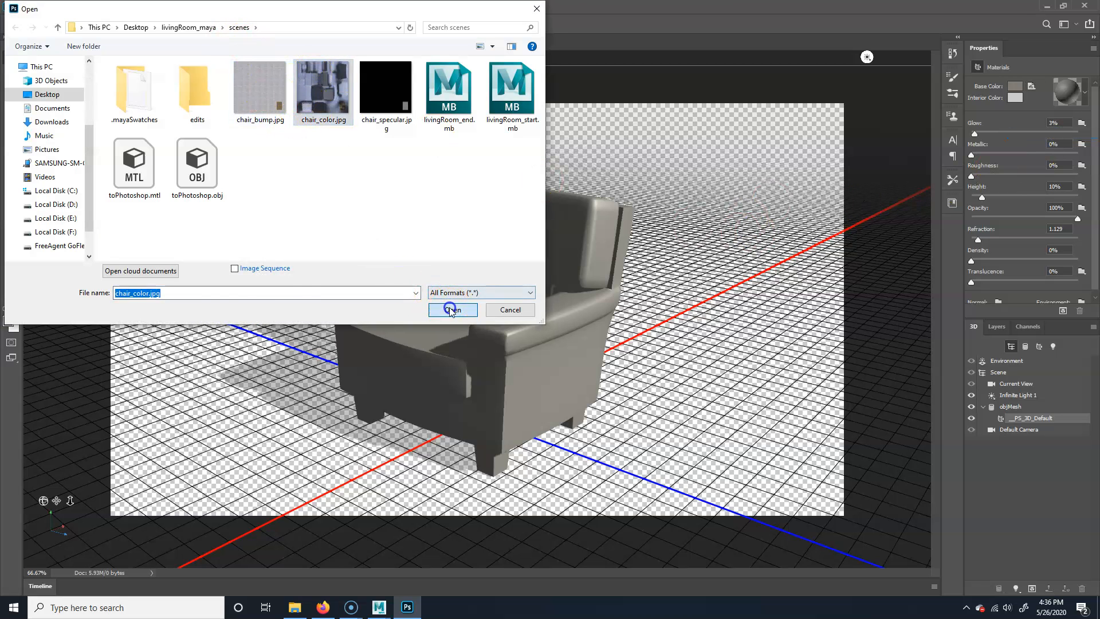
click(452, 309)
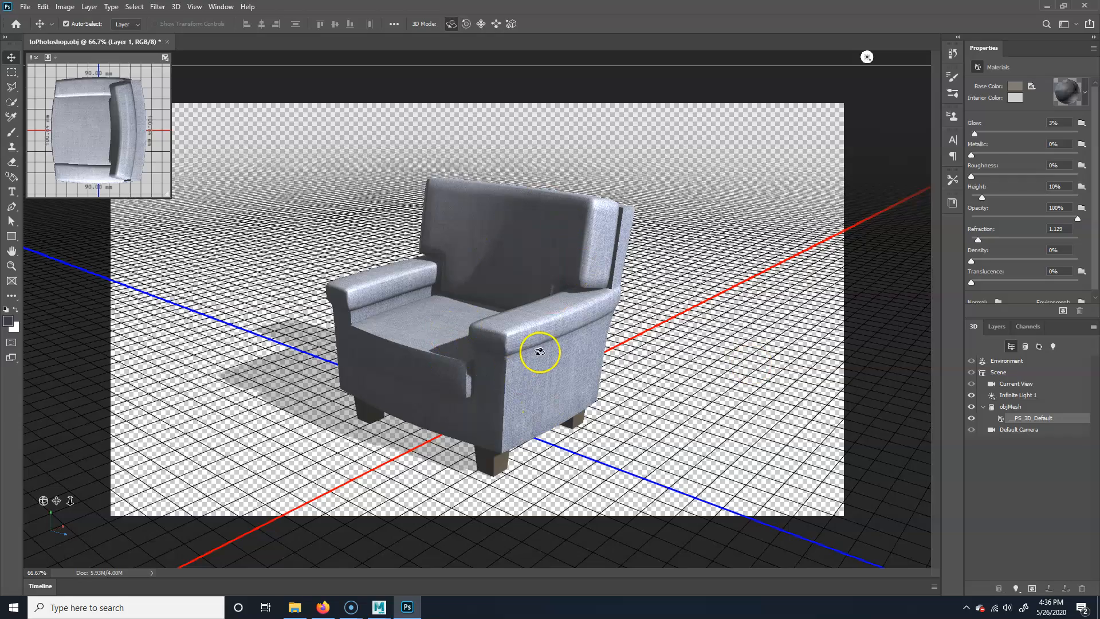
click(368, 427)
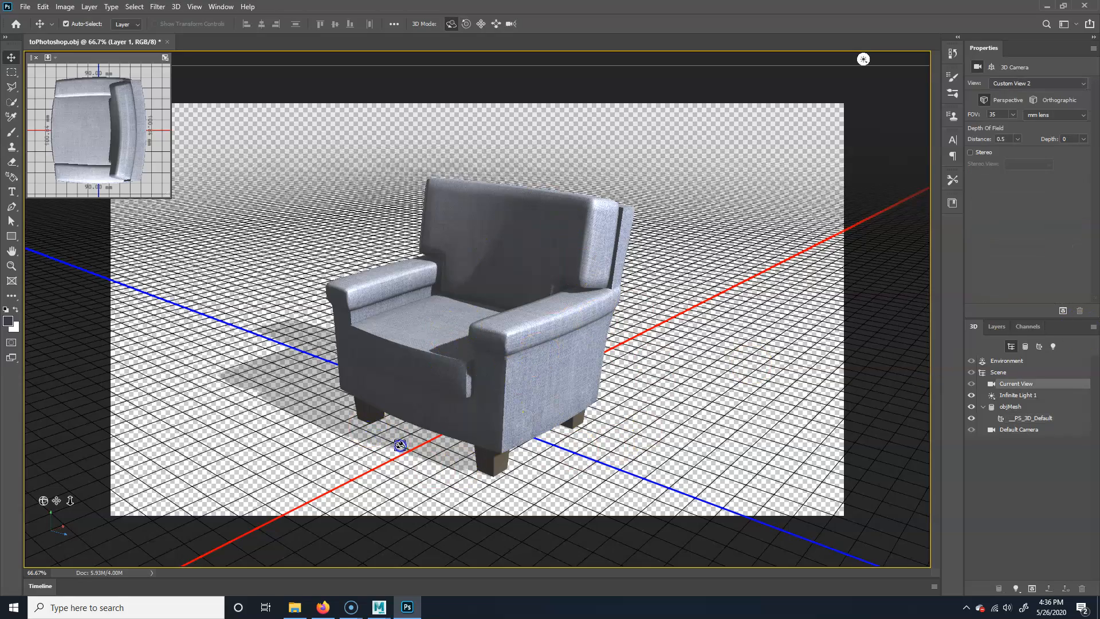
drag(699, 366, 771, 258)
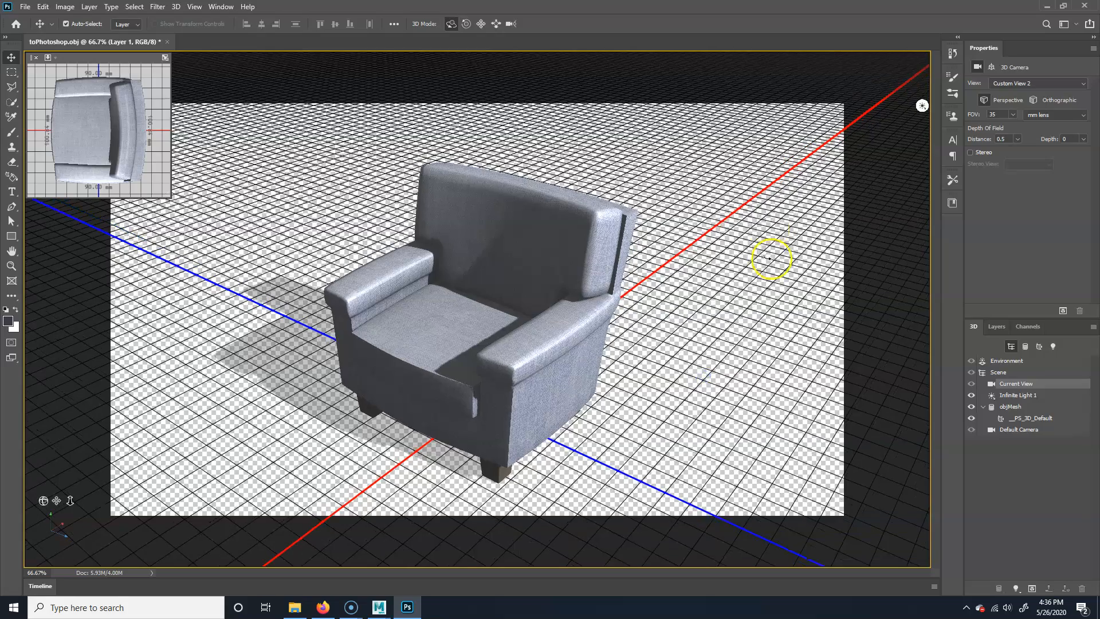
Step: Inspect the textured chair from several angles and distances in the 3D view
drag(687, 322, 803, 199)
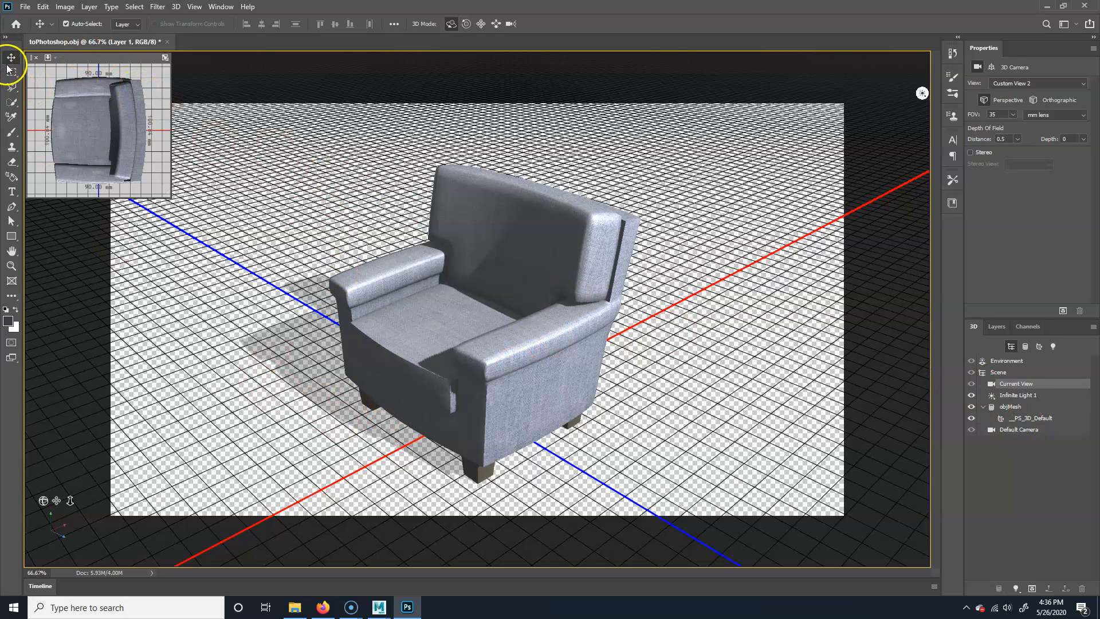
drag(320, 442, 351, 430)
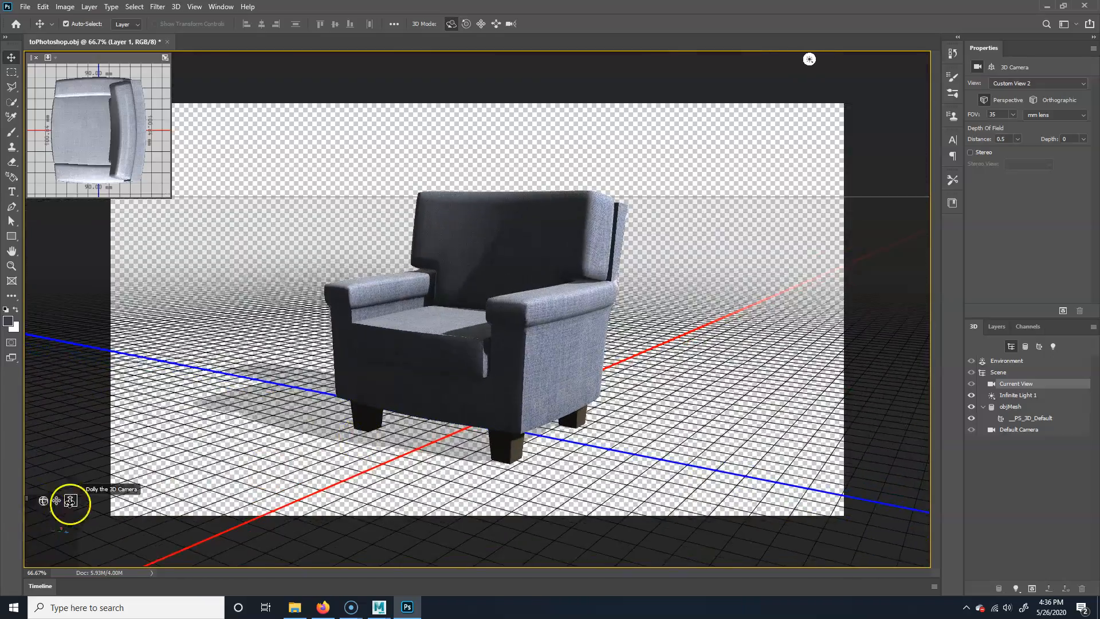
mouse_move(57, 500)
mouse_down()
mouse_move(91, 494)
mouse_move(42, 497)
mouse_move(62, 499)
mouse_move(70, 514)
mouse_move(76, 504)
mouse_up()
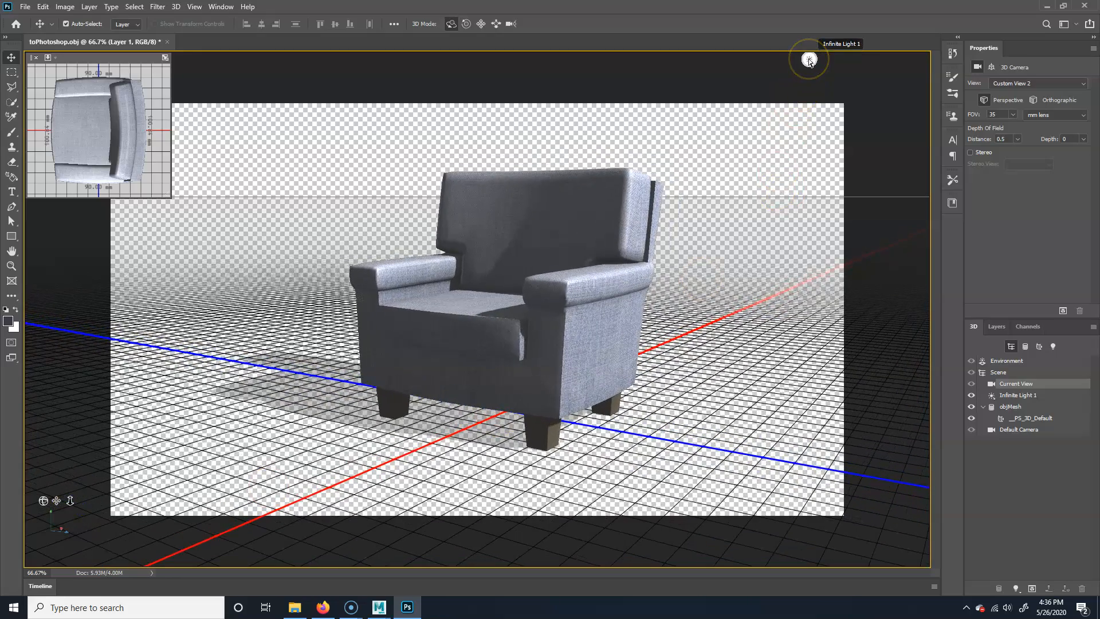
drag(375, 449, 324, 442)
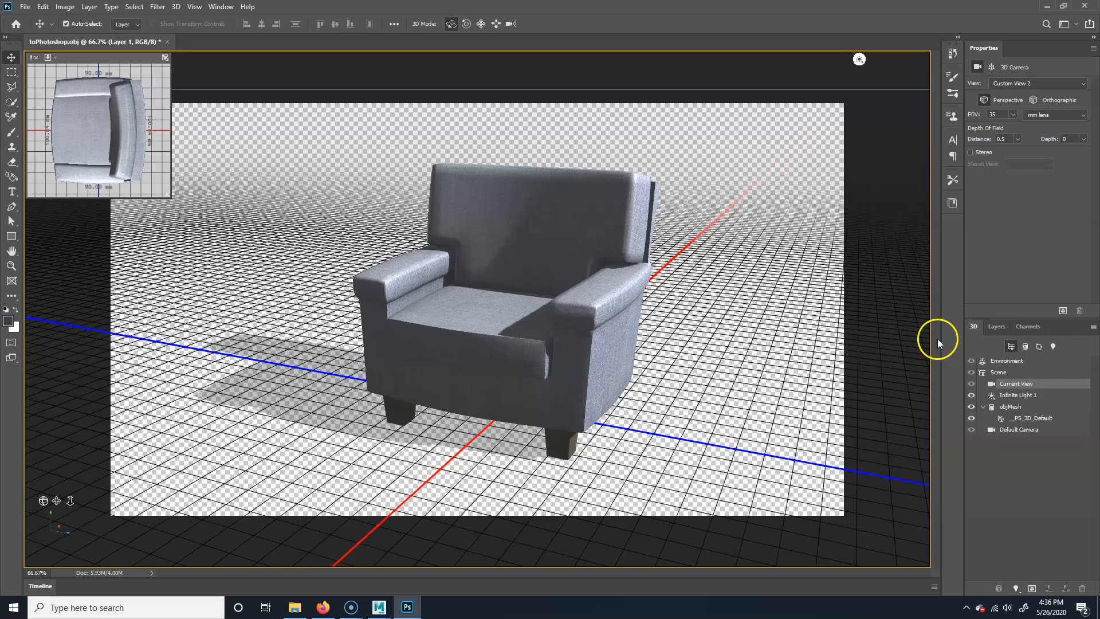
Step: Try to scale the chair's objMesh uniformly and undo the change
click(1050, 406)
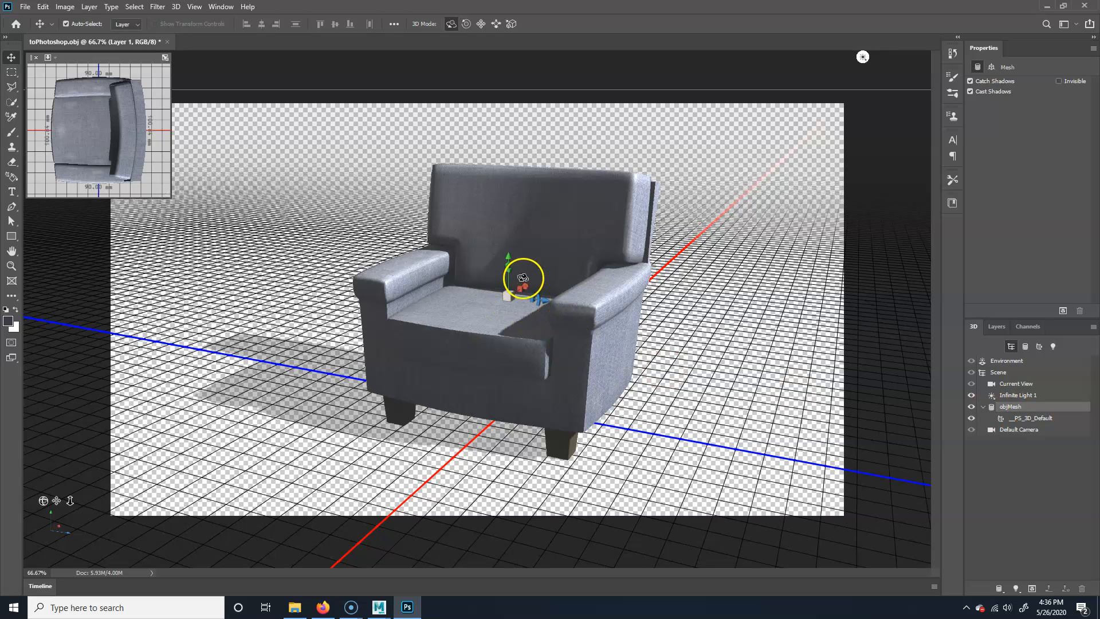
drag(508, 295, 656, 406)
key(ctrl+z)
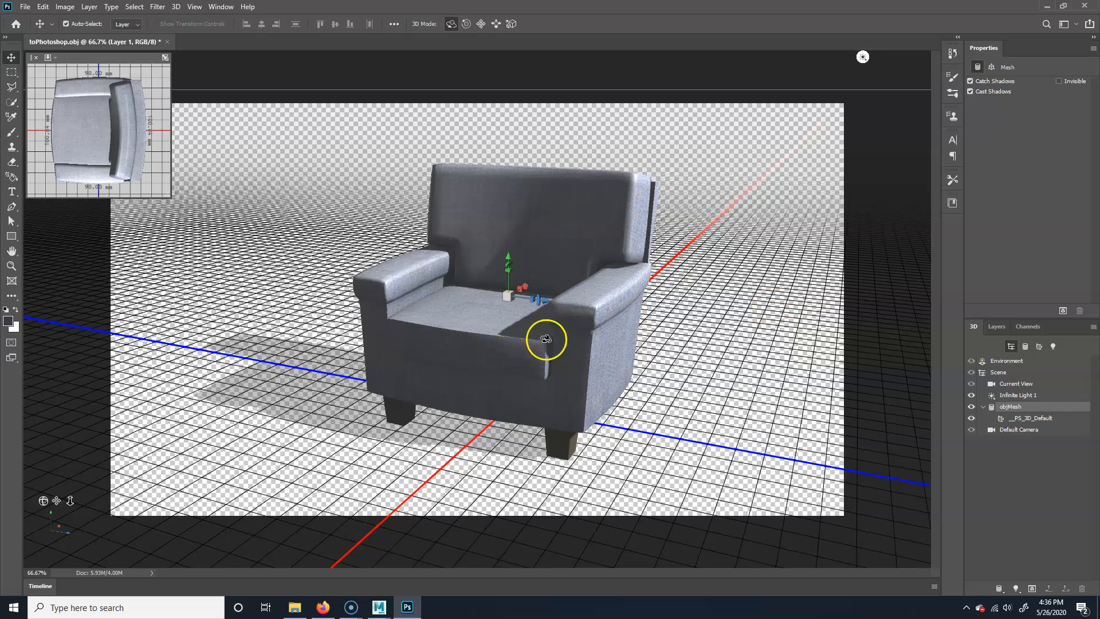
Step: Select the chair's __PS_3D_Default material and set the Brush tool's 3D painting to target Base Color
click(1031, 417)
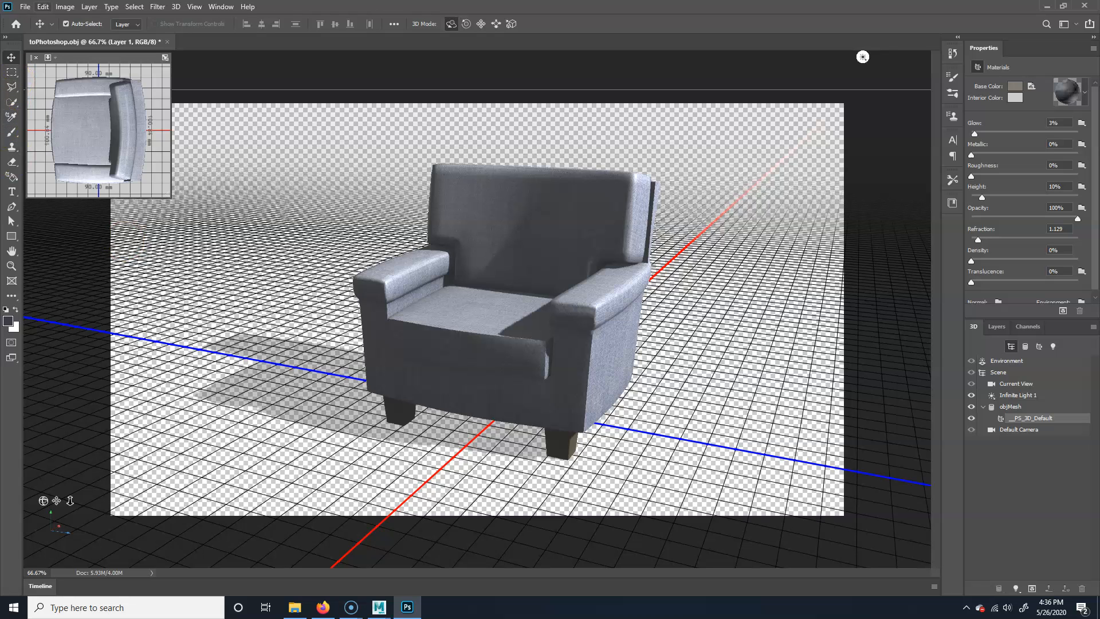
click(14, 136)
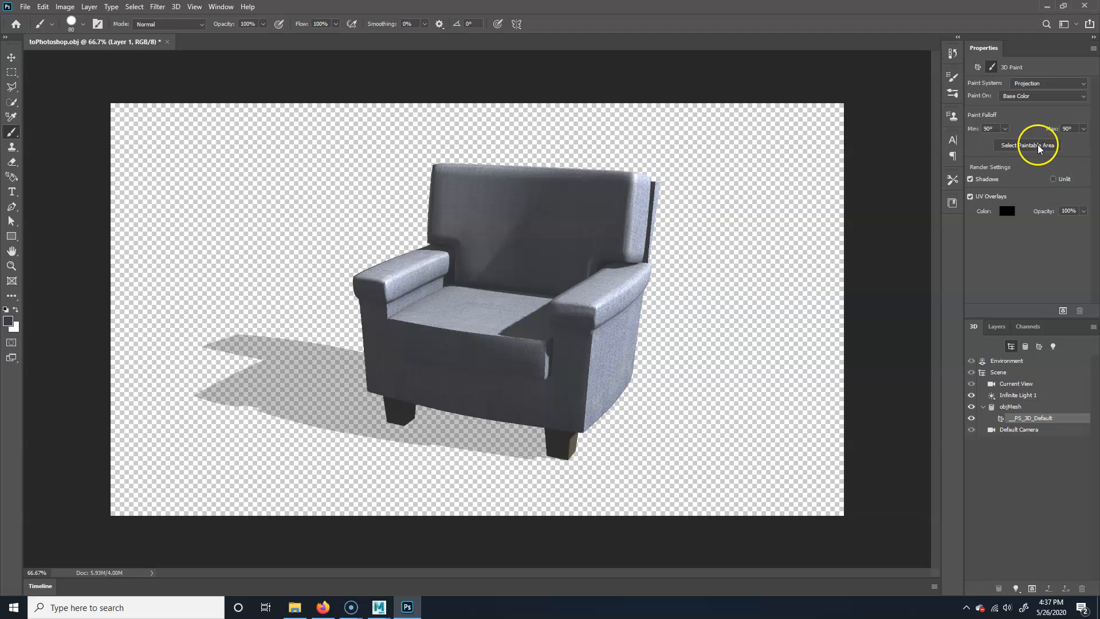
click(1062, 96)
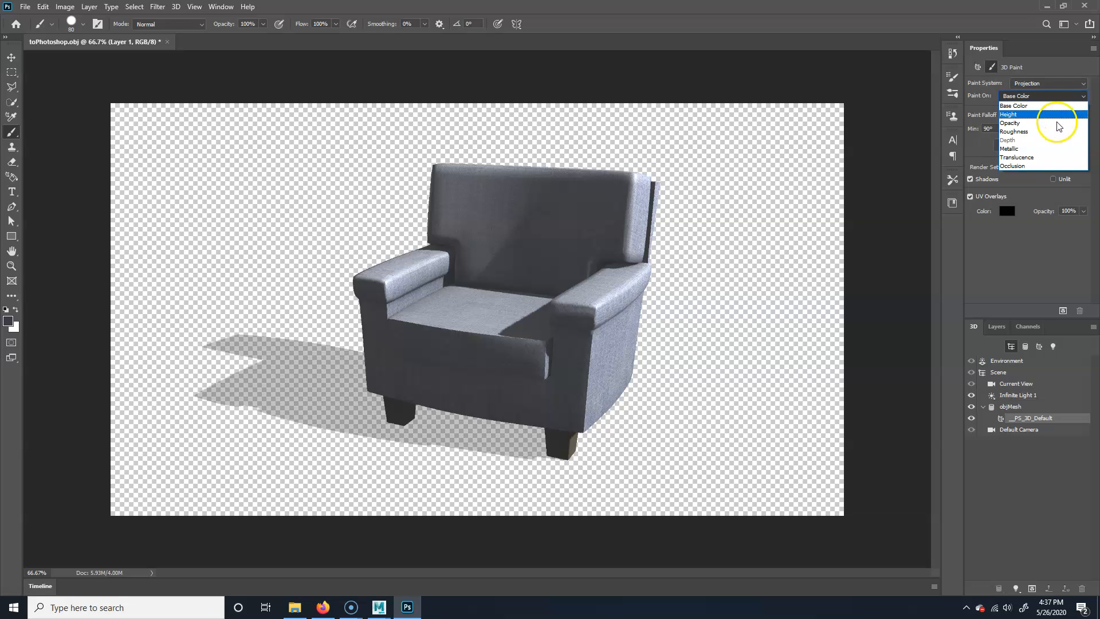
click(1054, 106)
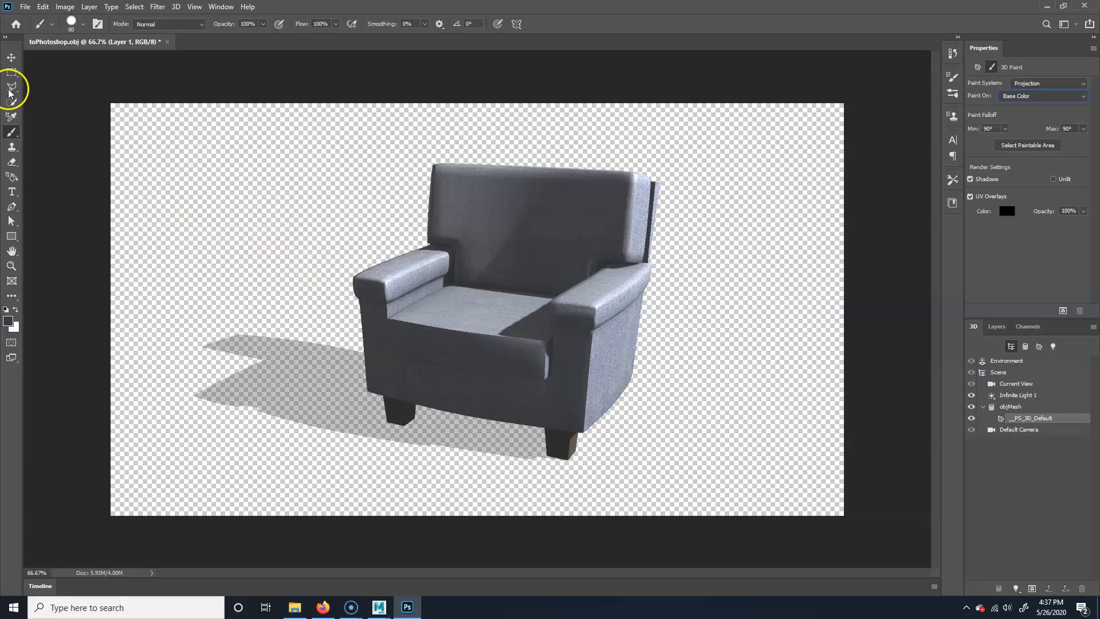
Step: Reposition the 3D camera for a close view of the chair's seat and arms from above the front
click(11, 57)
click(327, 246)
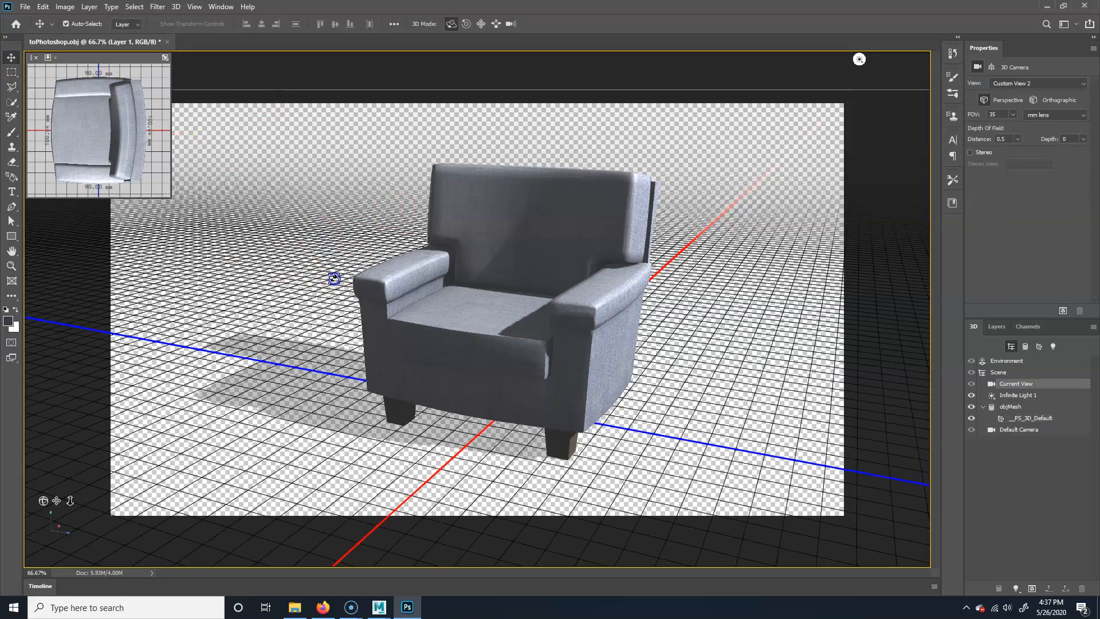
drag(321, 230, 345, 268)
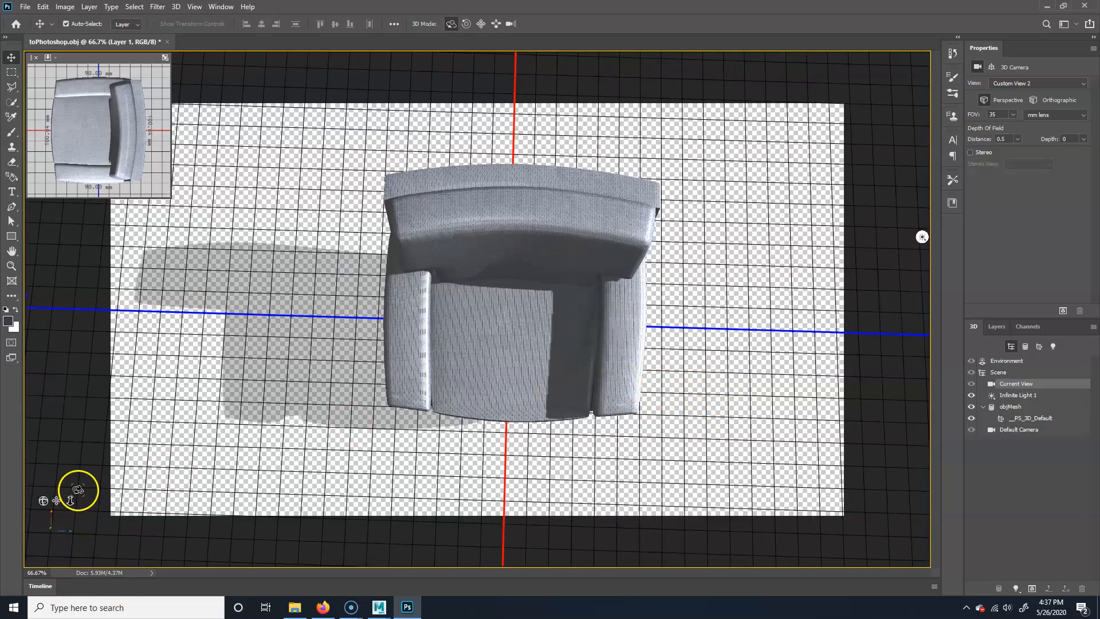
drag(72, 497, 159, 459)
drag(32, 498, 192, 401)
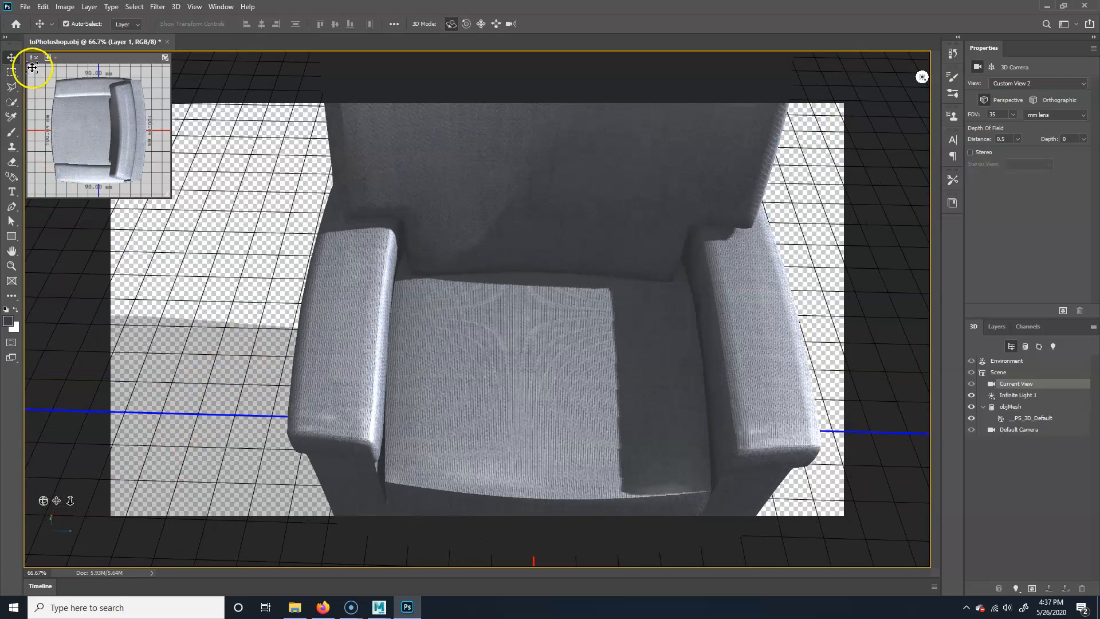
Step: Choose the Kyle's Spatter Brushes - Spatter Bot Tilt brush from the Special Effects Brushes for the Brush tool
click(12, 132)
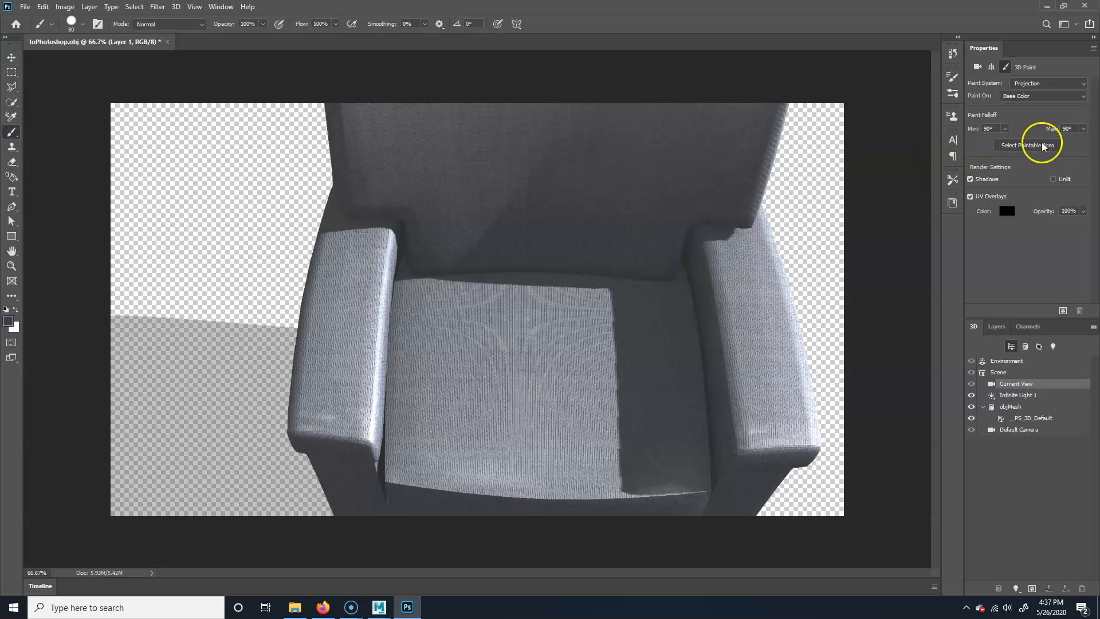
click(49, 26)
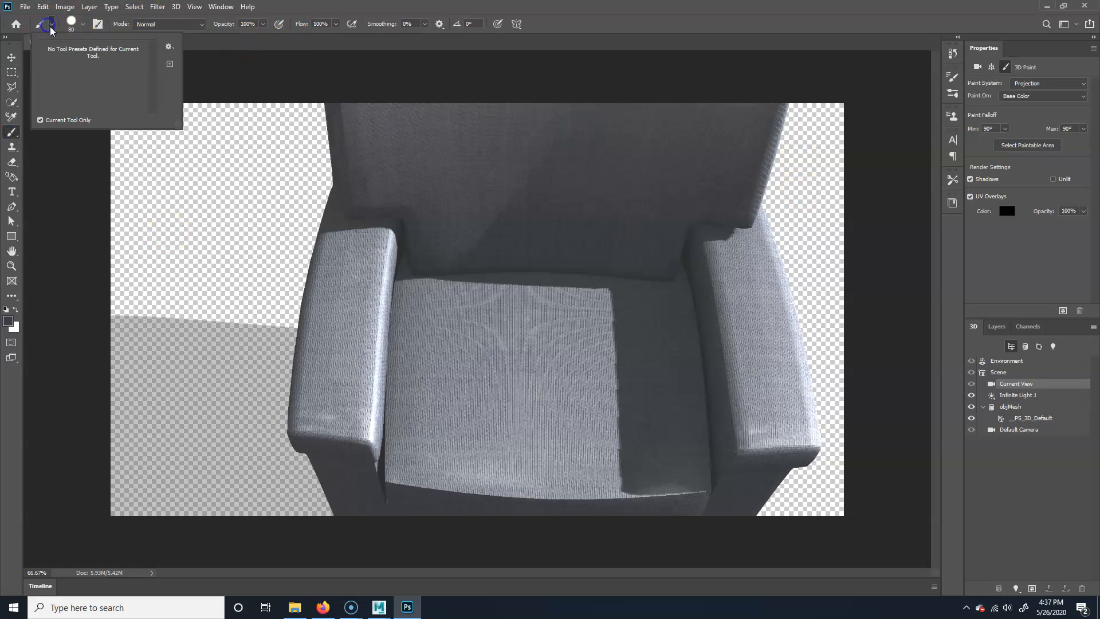
click(51, 24)
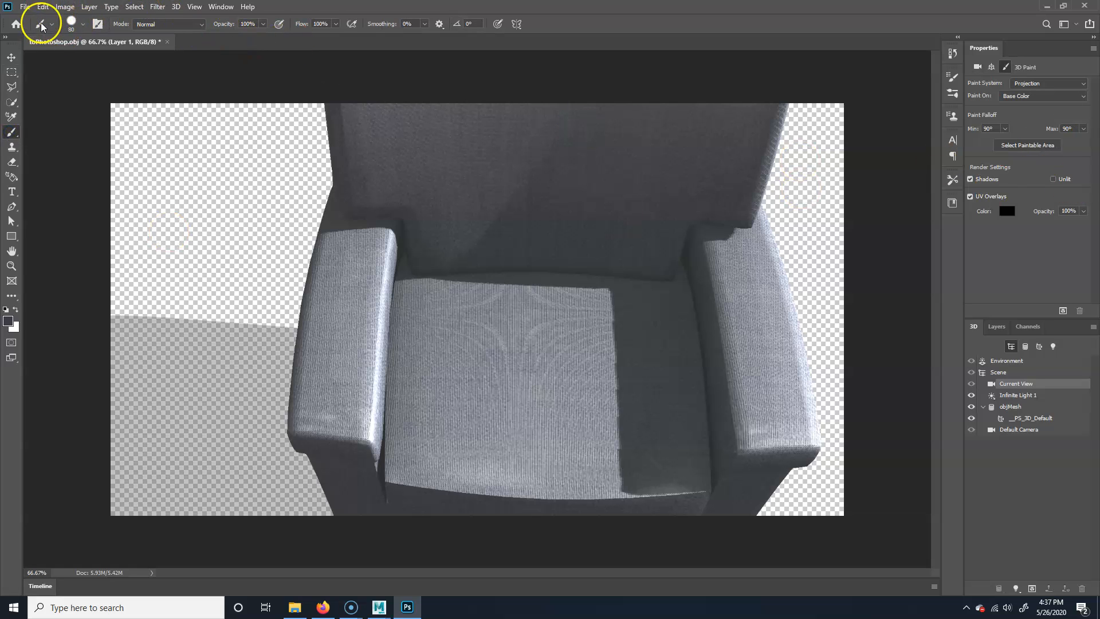
click(83, 25)
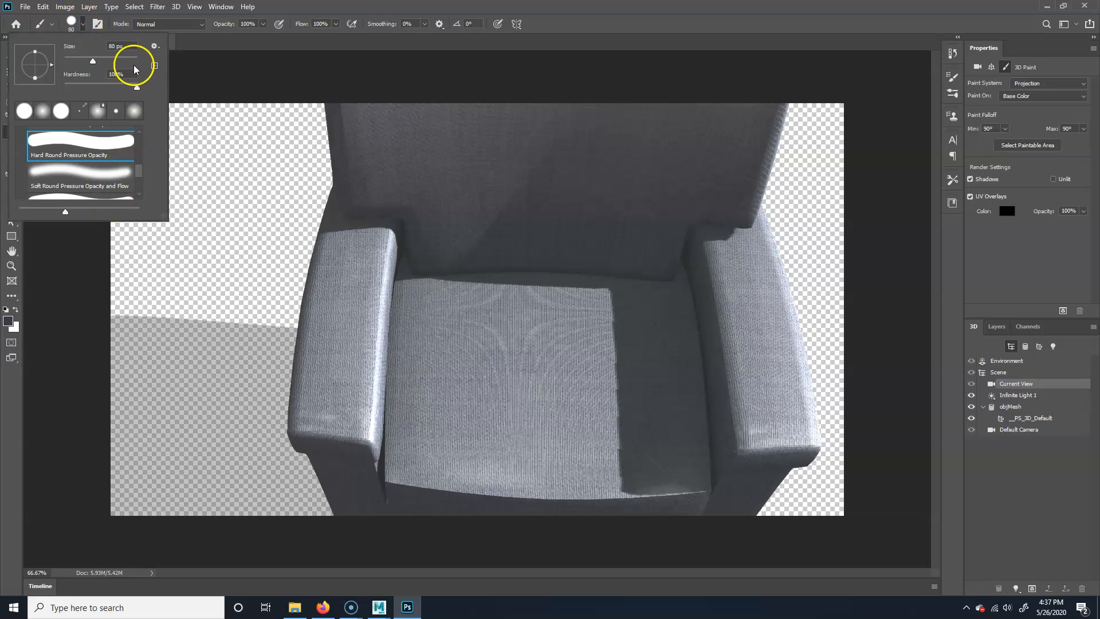
scroll(132, 172, down, 3)
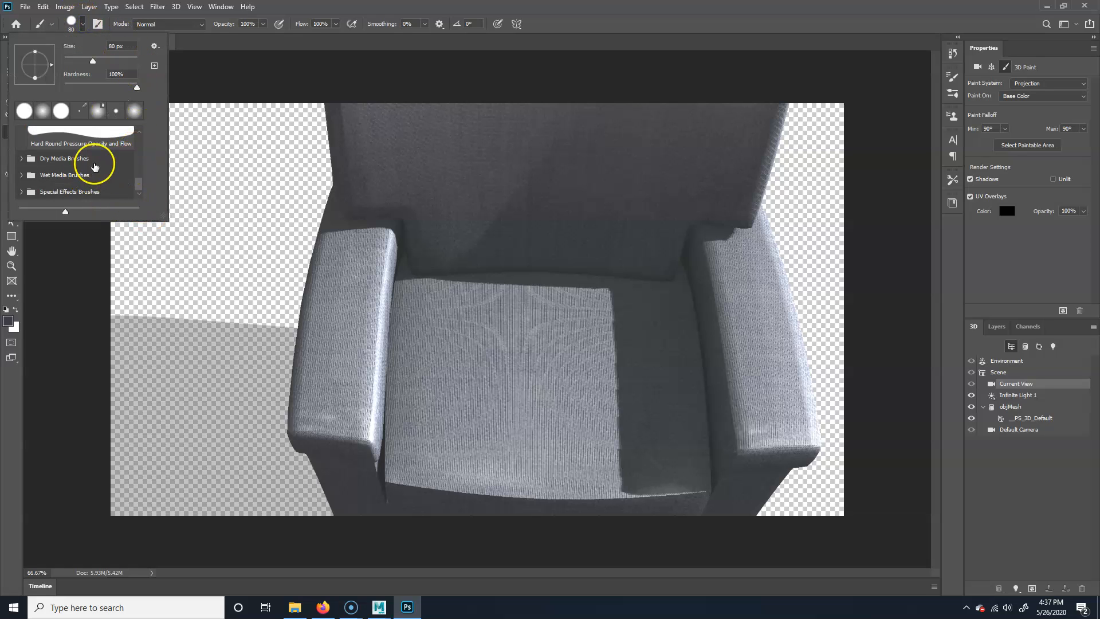
click(101, 192)
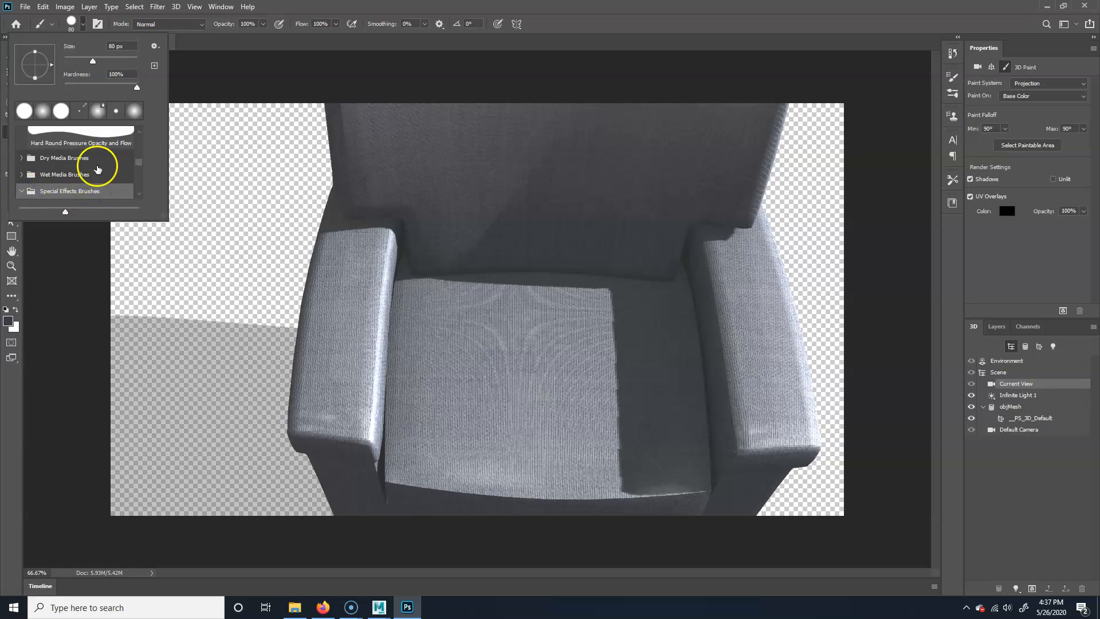
scroll(98, 169, down, 3)
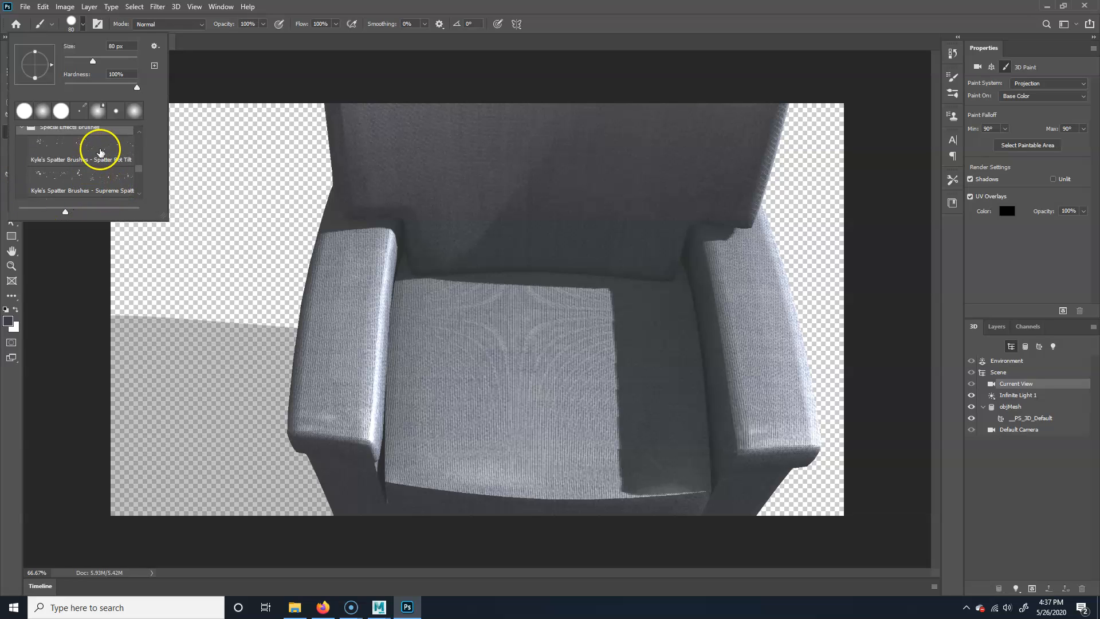
click(100, 152)
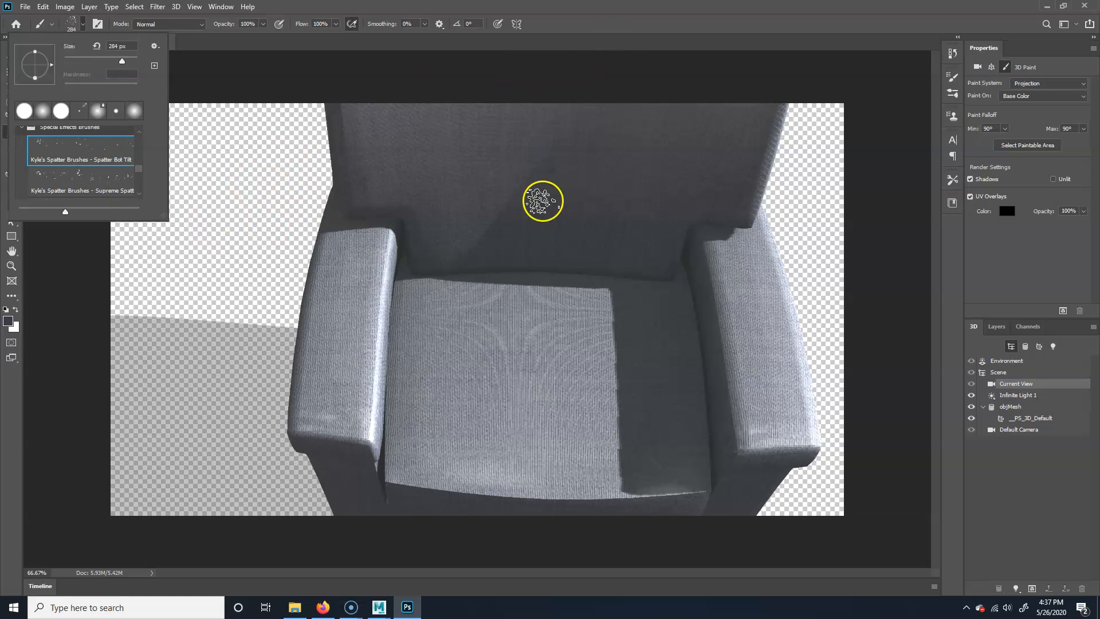
click(604, 25)
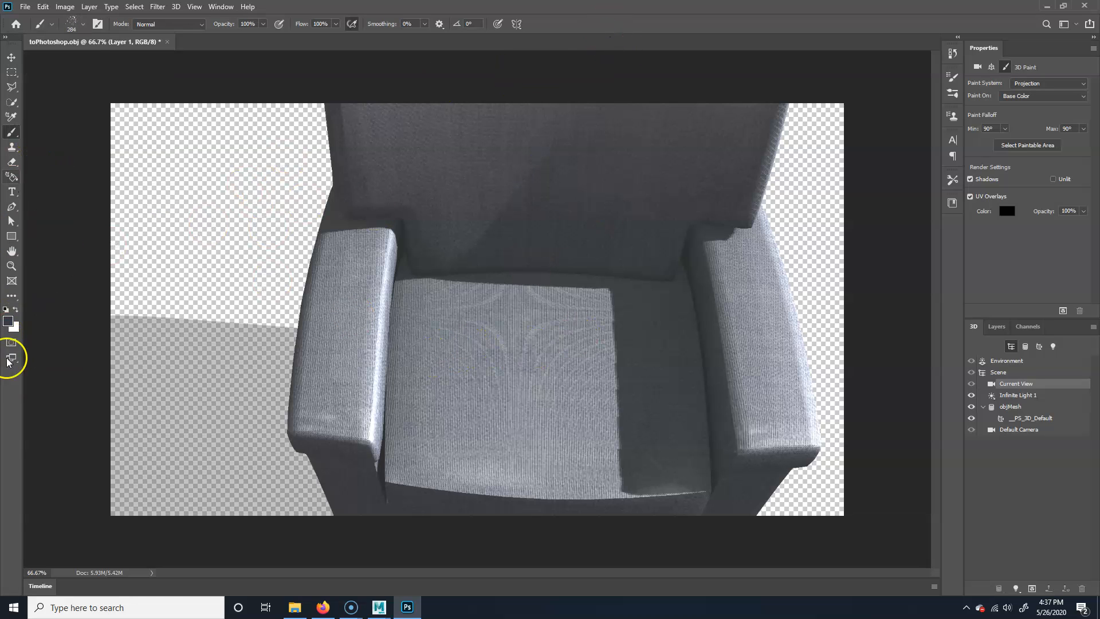
Step: Set the foreground color to the muted olive 55553f
click(8, 321)
drag(553, 222, 554, 259)
drag(454, 230, 436, 235)
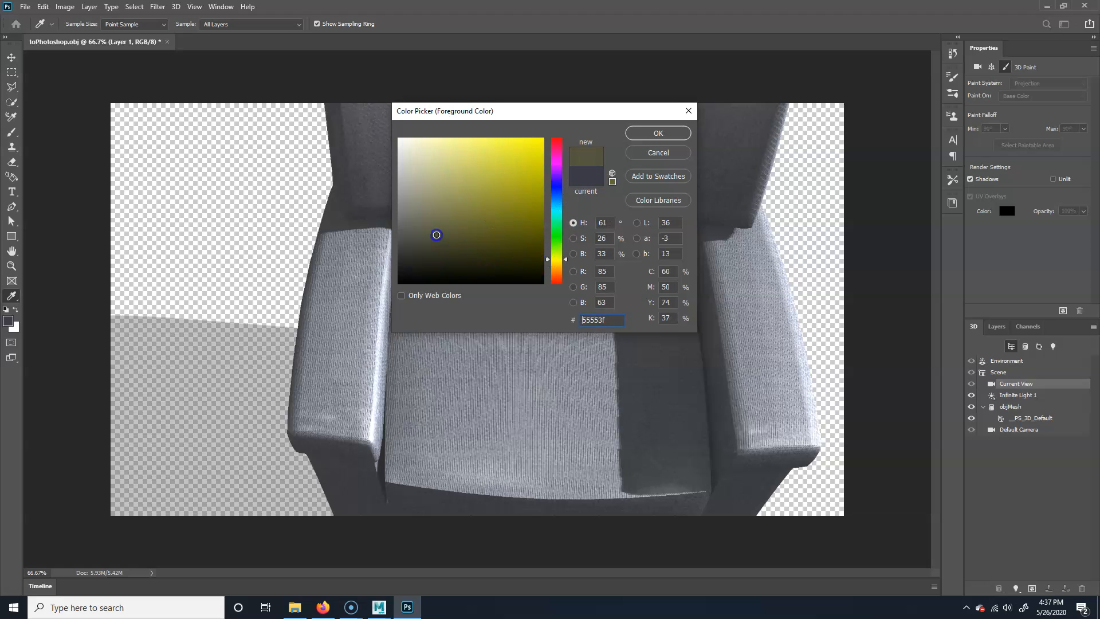
click(672, 129)
Step: Try spattering olive stains over the seat with the brush enlarged to 900 px, and undo the painting
key(bracketright)
key(bracketright)
key(bracketright)
key(bracketright)
key(bracketright)
key(bracketright)
key(bracketright)
mouse_move(436, 459)
mouse_down()
mouse_move(579, 468)
mouse_move(484, 432)
mouse_up()
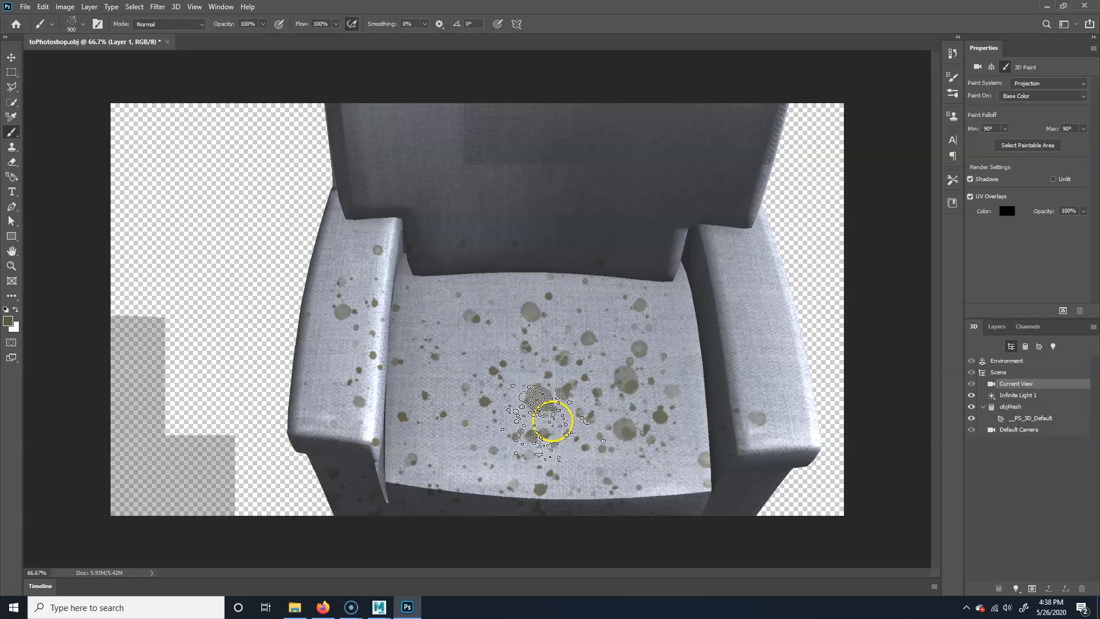
drag(529, 381, 523, 383)
key(ctrl+z)
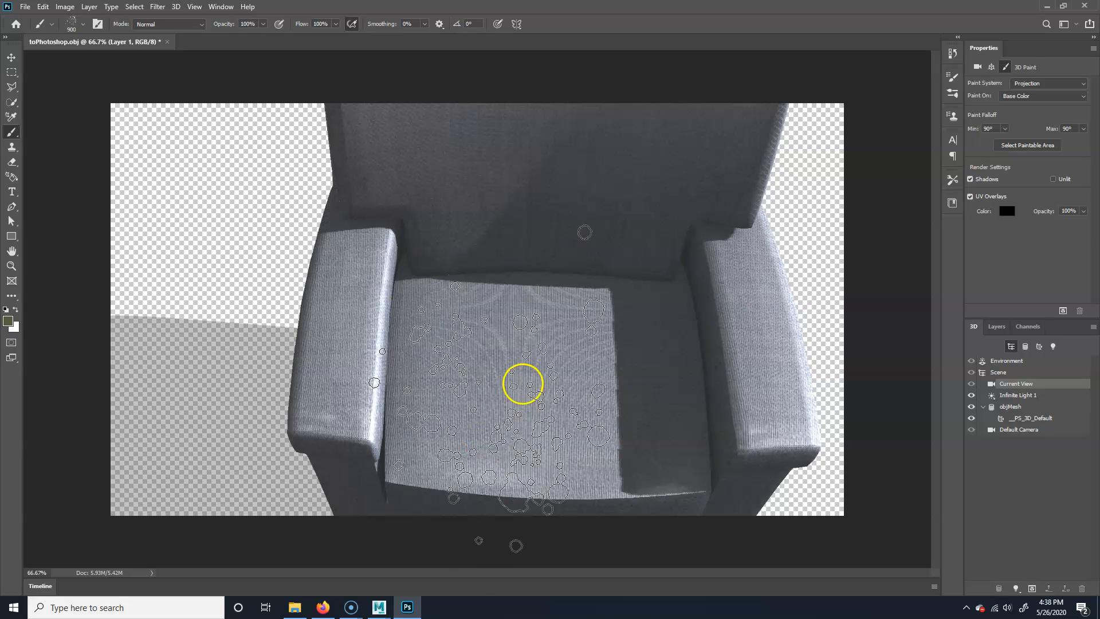
Step: Reduce the spatter brush to 175 px and set its opacity to 34% and flow to 24%
key(bracketleft)
key(bracketleft)
key(bracketleft)
key(bracketleft)
key(bracketleft)
key(bracketleft)
key(bracketleft)
key(bracketleft)
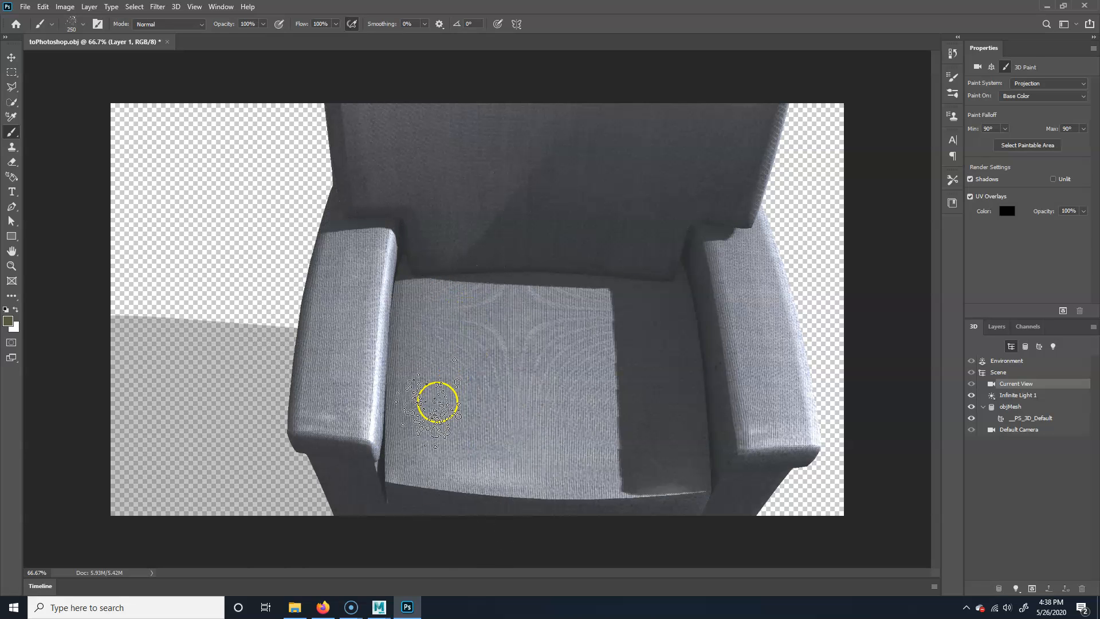
key(bracketleft)
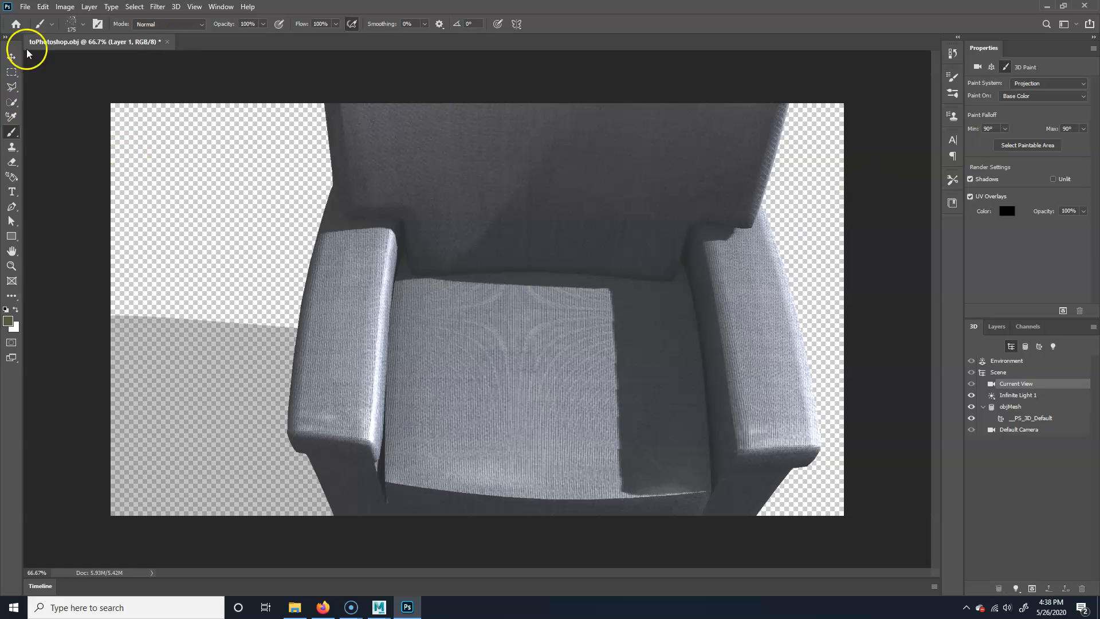
click(263, 23)
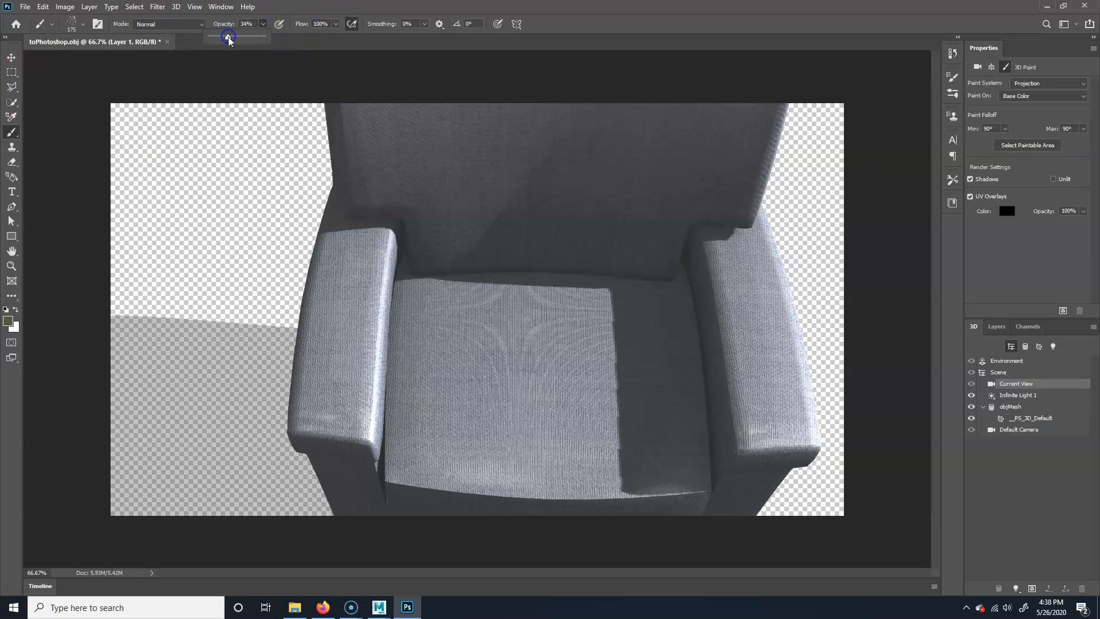
click(335, 24)
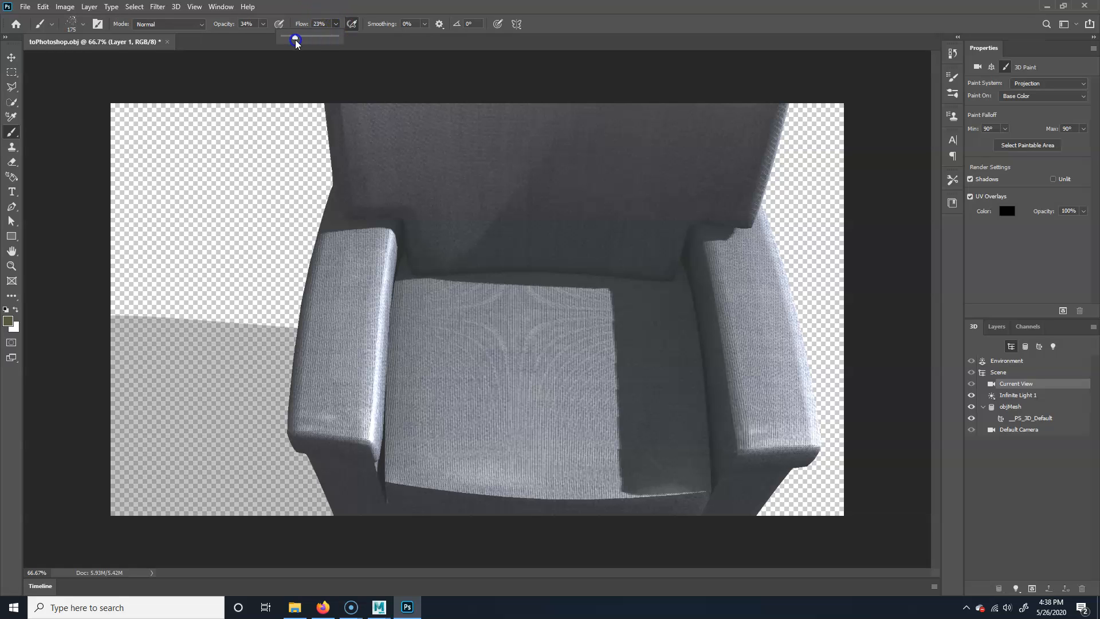
Step: Switch to the Kyle's Concept Brushes - Scratch Blend smudge brush and smear the fabric texture across the chair's seat
click(78, 25)
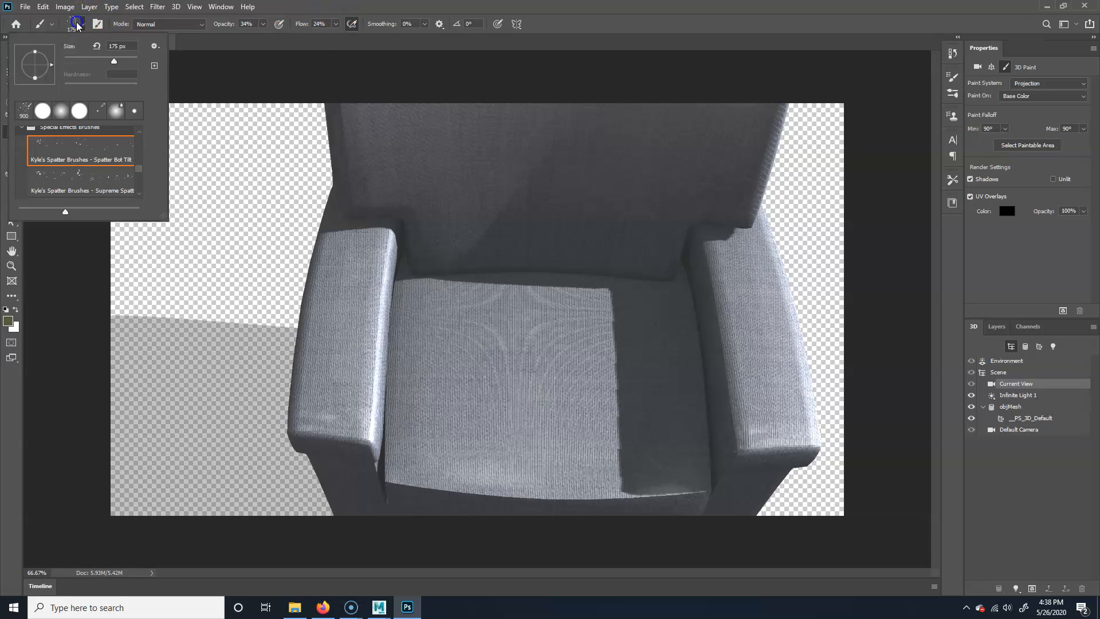
scroll(89, 177, down, 3)
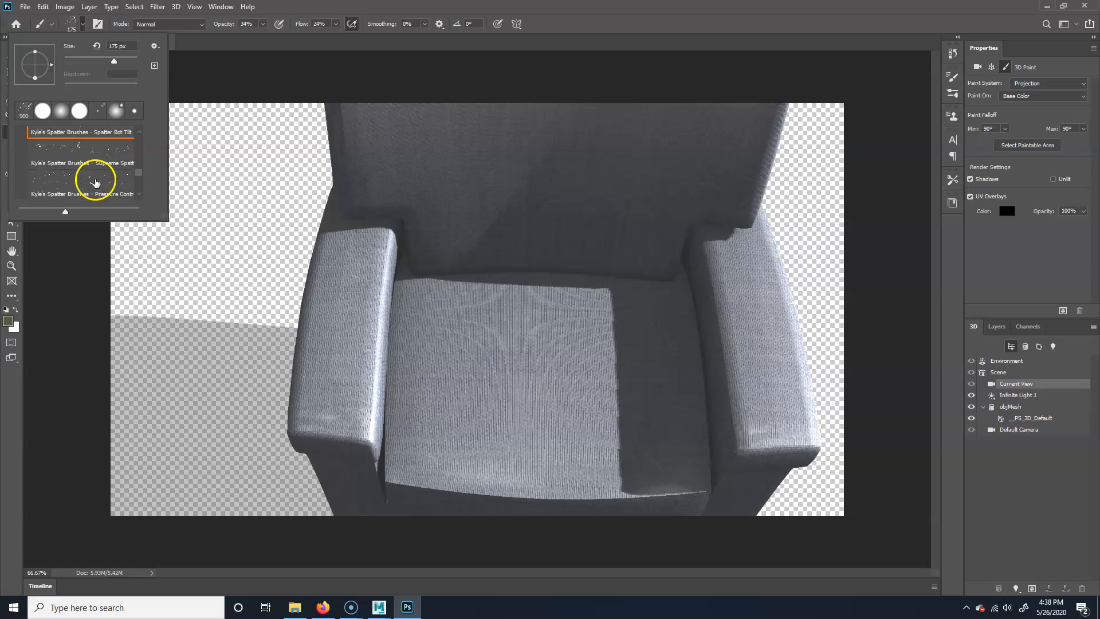
scroll(102, 189, down, 2)
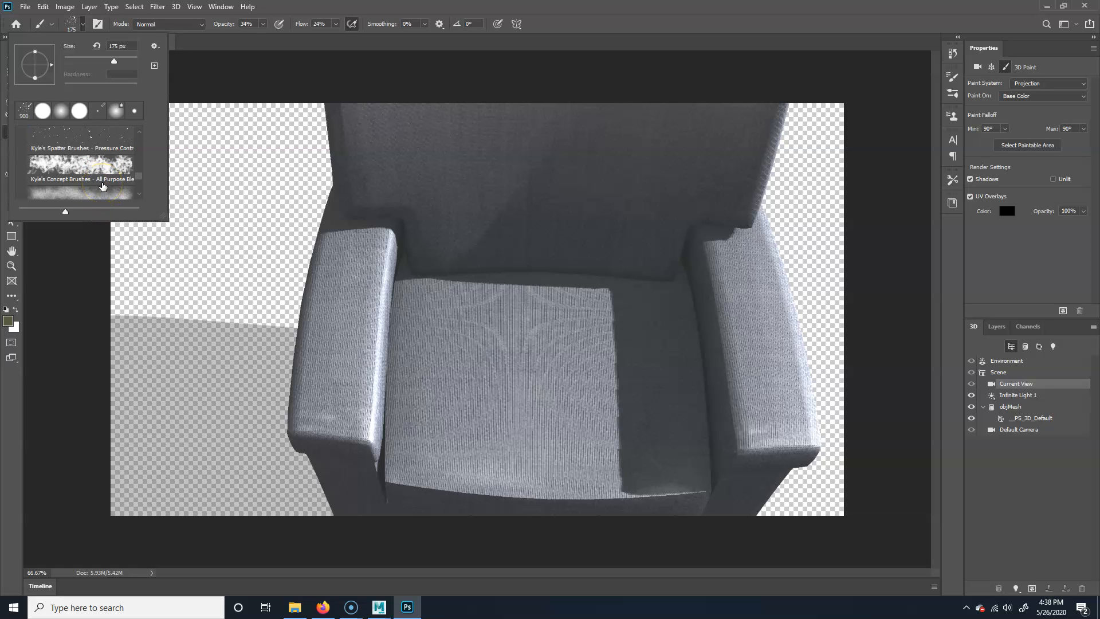
scroll(103, 186, down, 1)
click(108, 170)
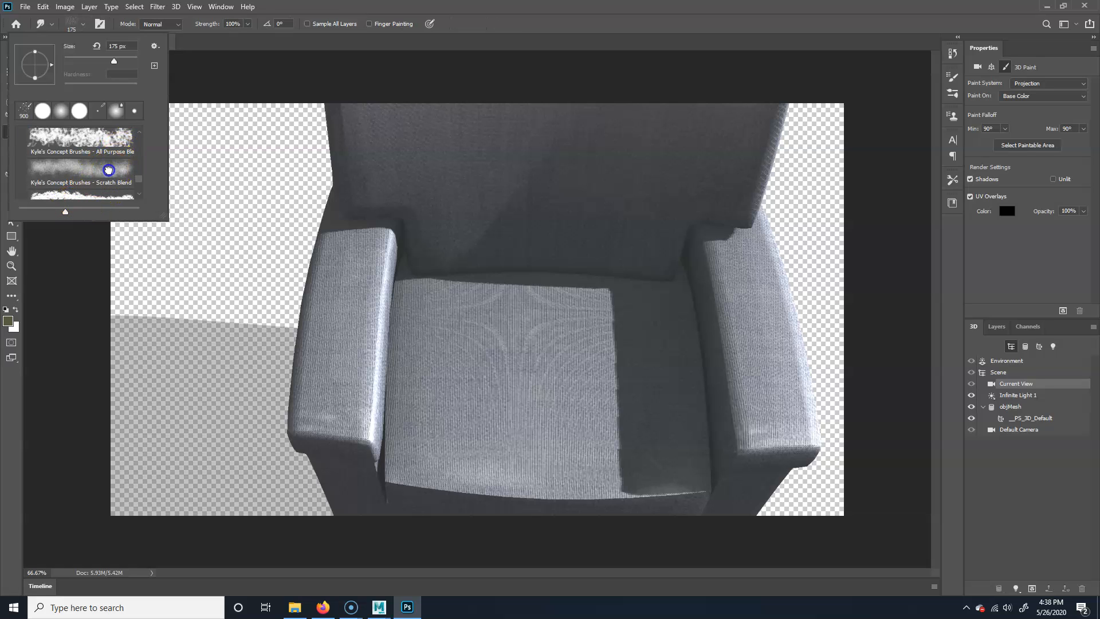
scroll(108, 172, down, 2)
scroll(109, 174, down, 2)
click(637, 7)
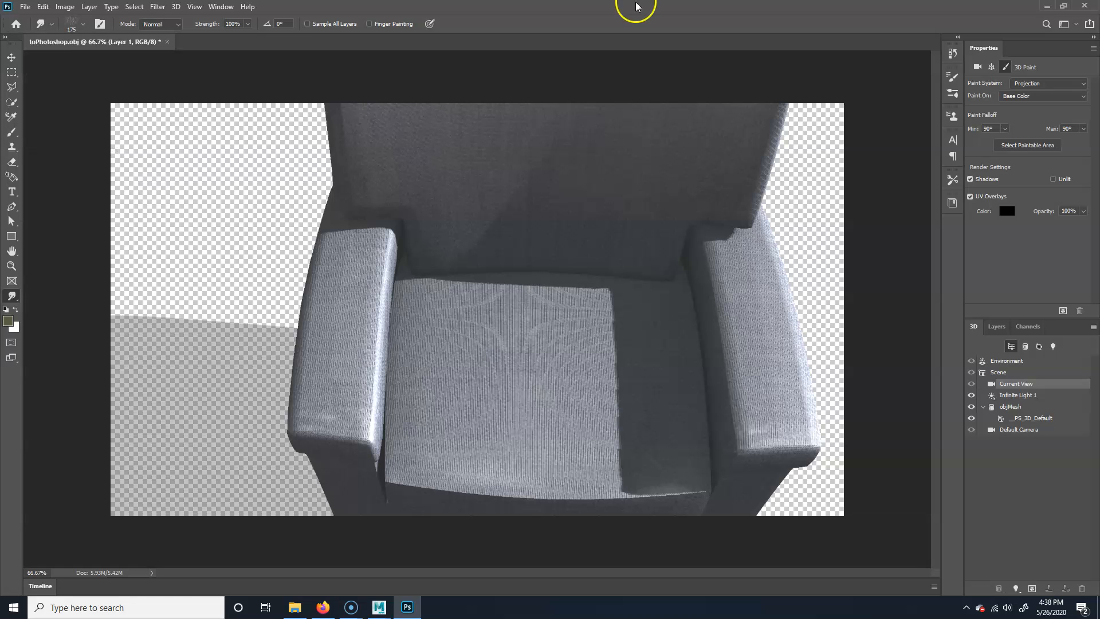
mouse_move(395, 444)
mouse_down()
mouse_move(375, 461)
mouse_move(412, 452)
mouse_move(395, 401)
mouse_move(417, 439)
mouse_up()
mouse_move(411, 322)
mouse_down()
mouse_move(459, 462)
mouse_move(579, 477)
mouse_up()
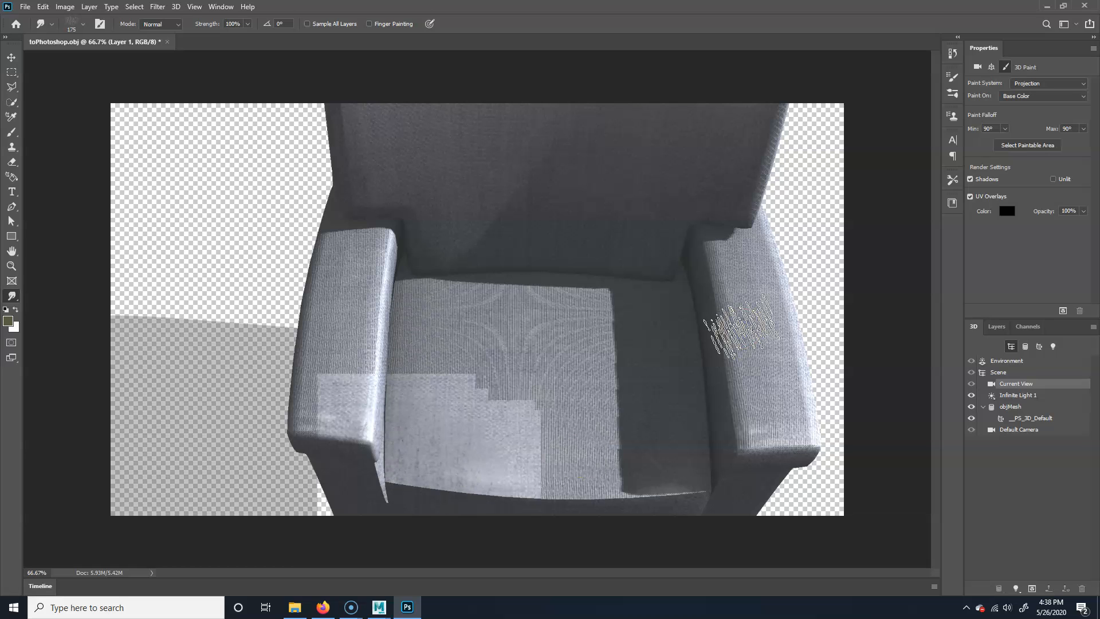
Step: Smear the fabric texture on the chair's armrest and the front of the seat, and inspect the smudged weave up close
drag(739, 330, 782, 356)
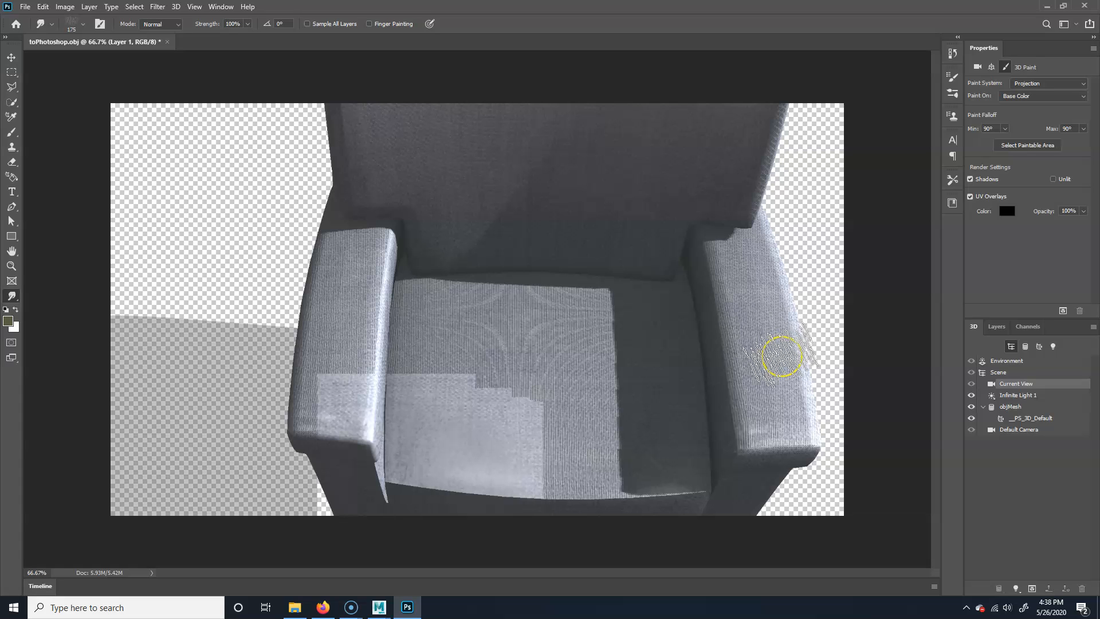
drag(510, 425, 493, 457)
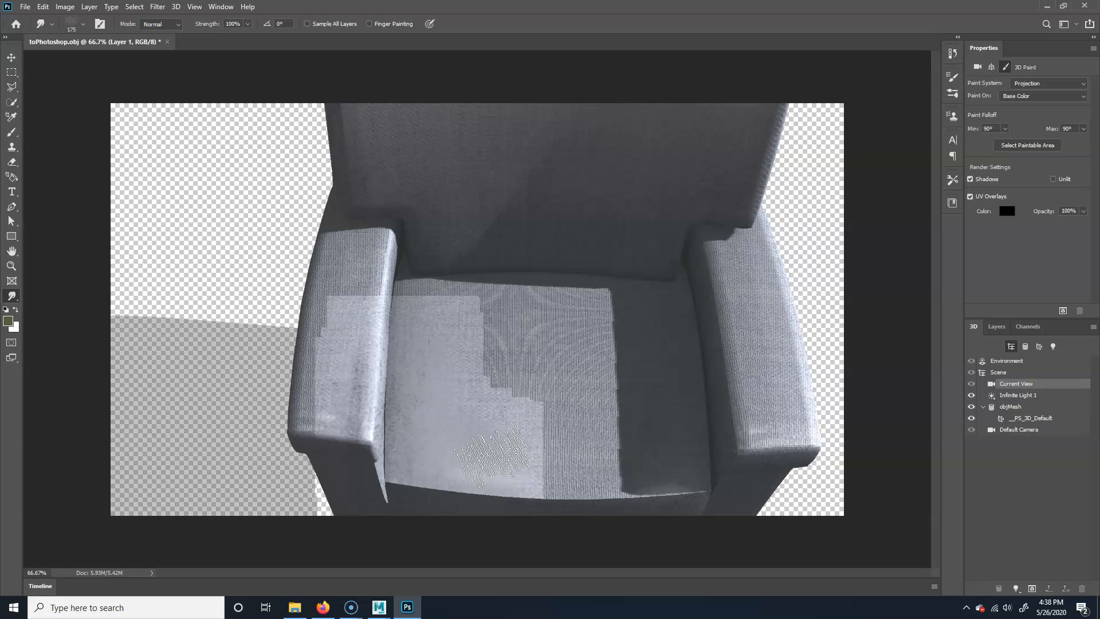
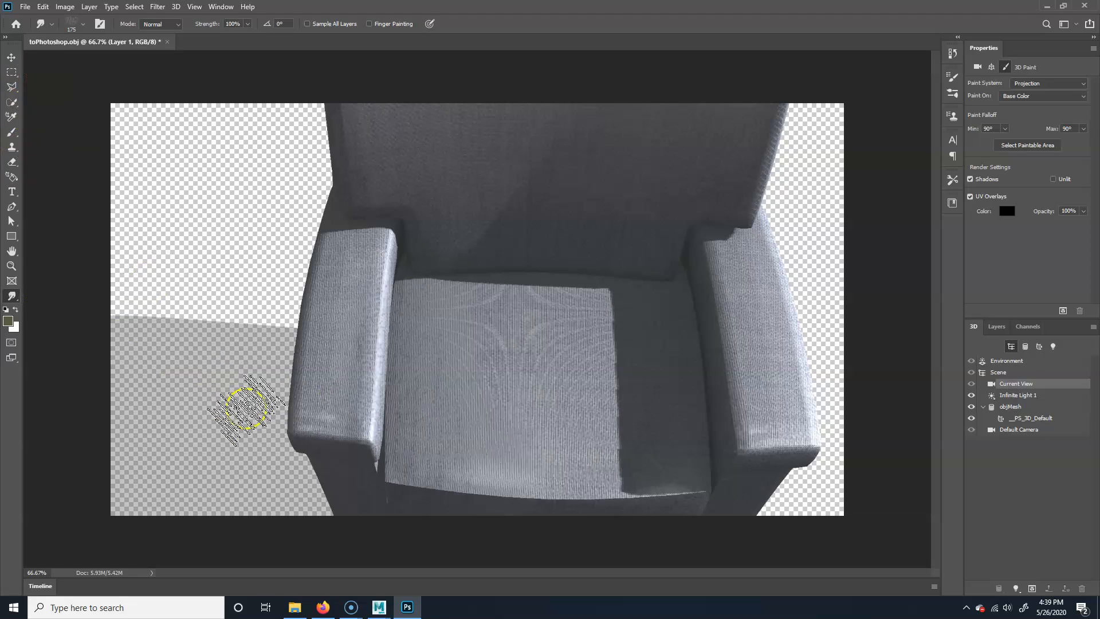
key(v)
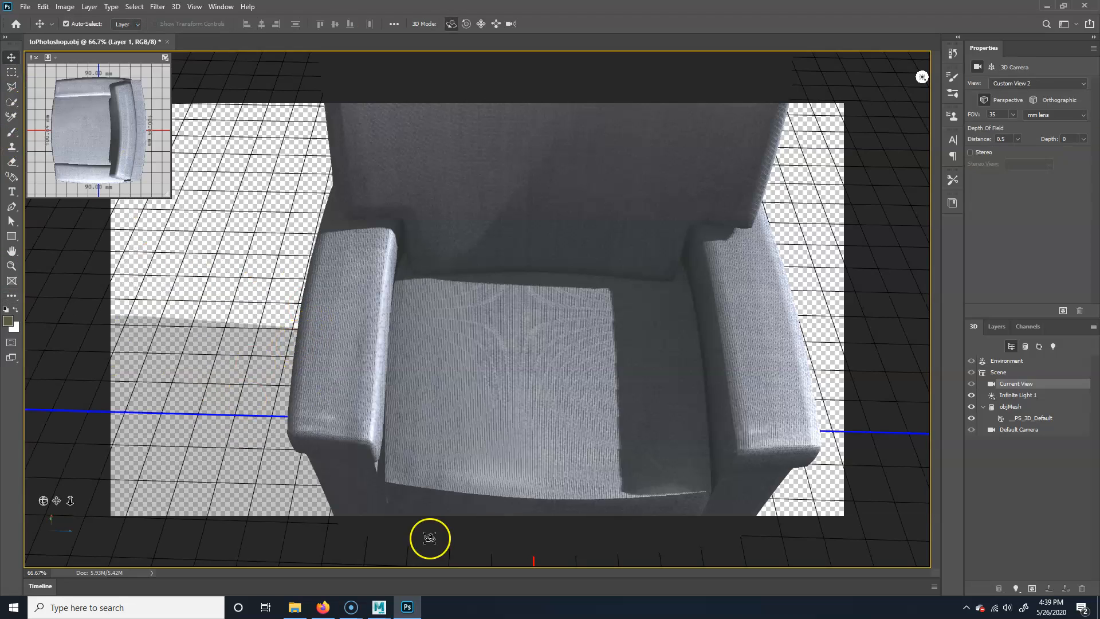
drag(427, 537, 376, 472)
drag(397, 387, 397, 416)
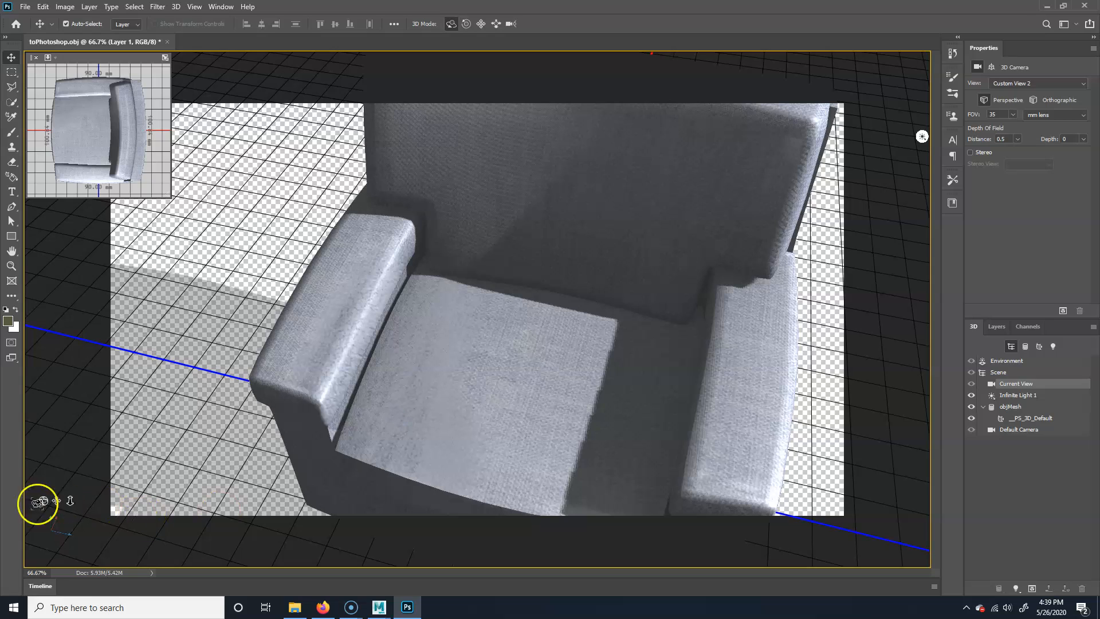
drag(70, 500, 66, 569)
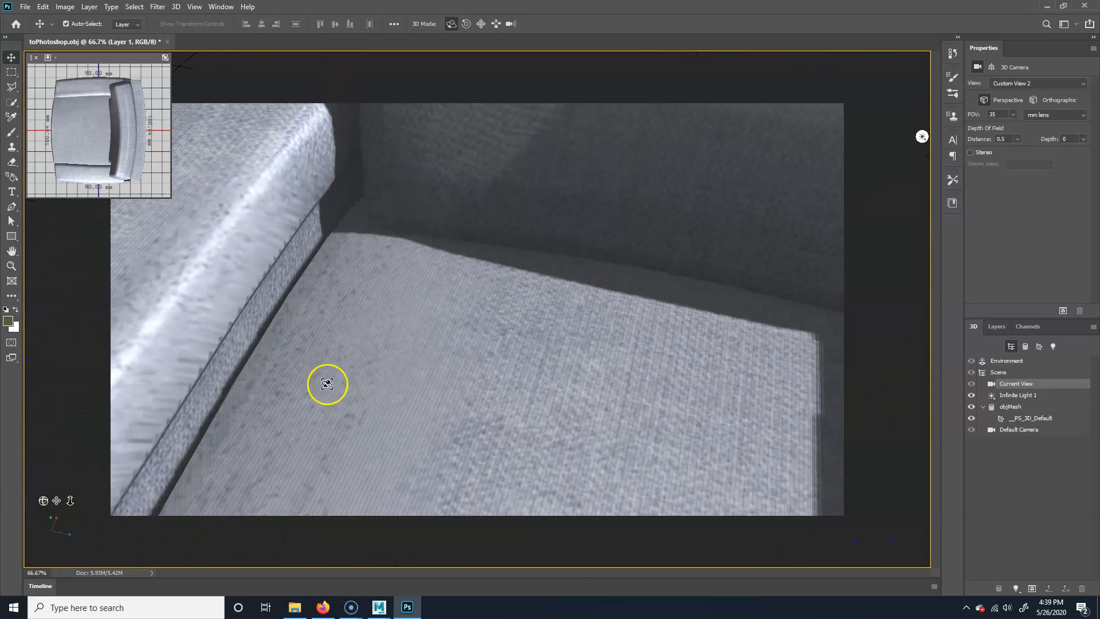
drag(317, 425, 574, 452)
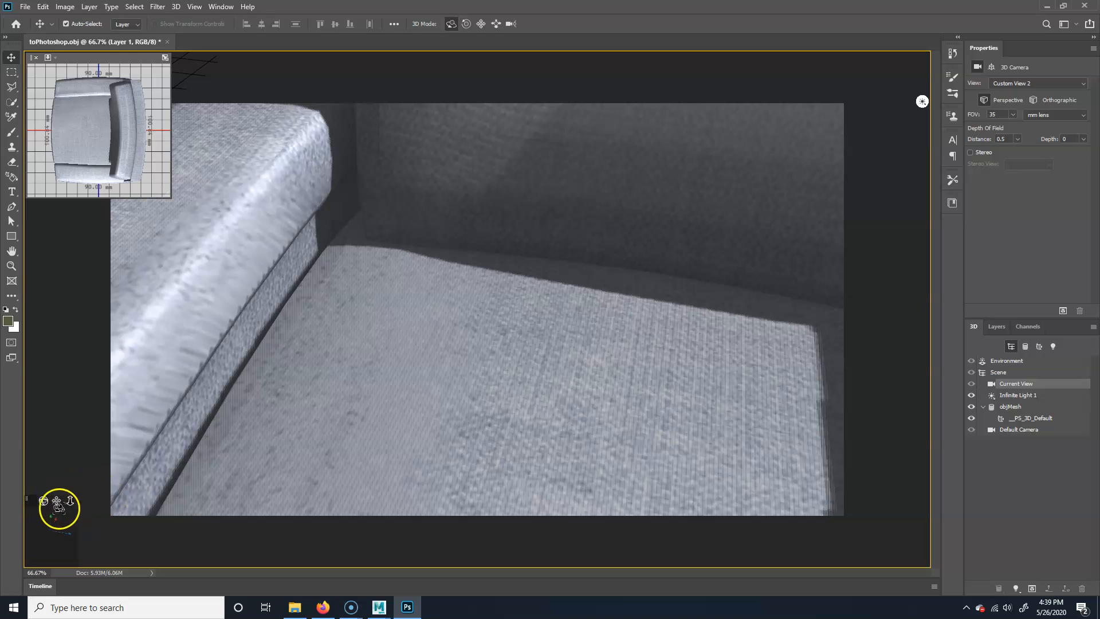
drag(70, 500, 72, 461)
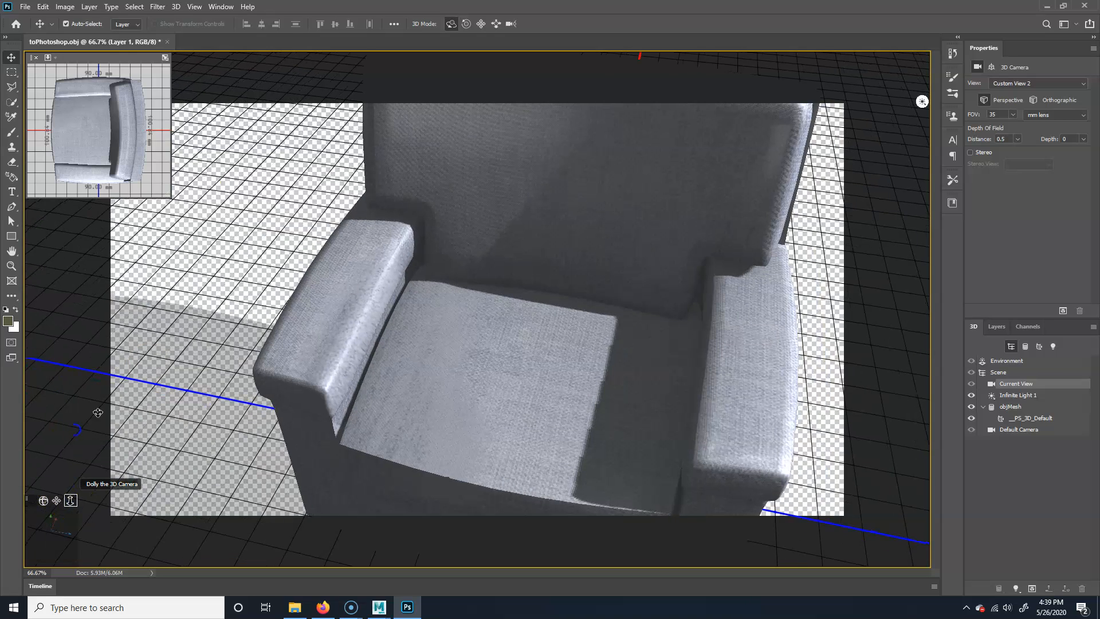
Step: Try spattering olive stains over the shaded side of the seat at 70% brush opacity, and undo the strokes
click(12, 132)
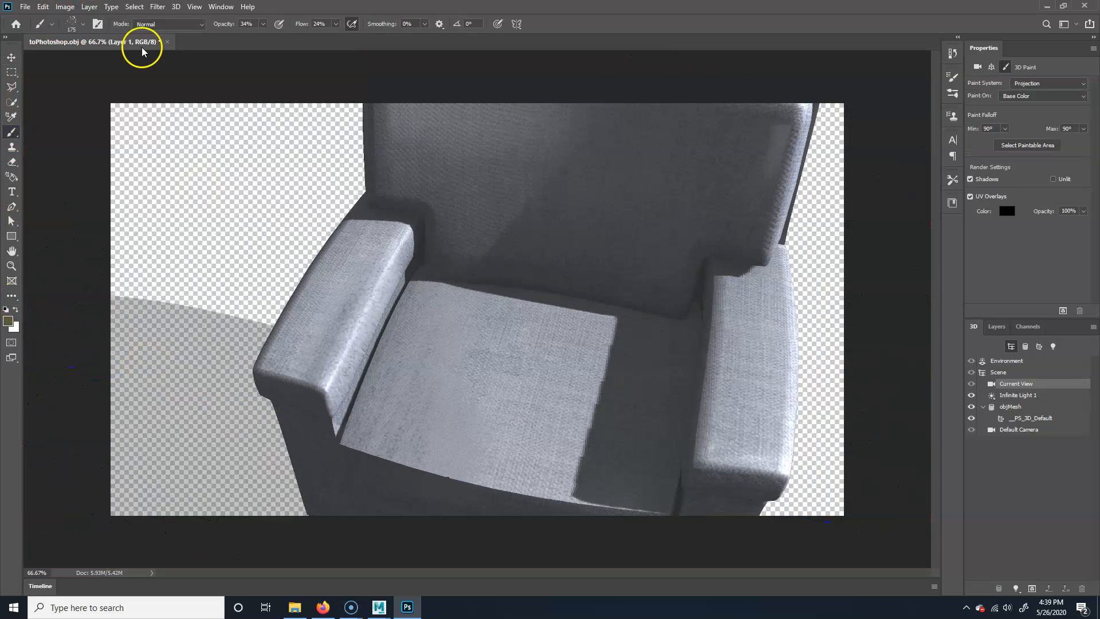
click(262, 25)
mouse_move(634, 422)
mouse_down()
mouse_move(655, 442)
mouse_move(663, 355)
mouse_move(664, 406)
mouse_move(569, 491)
mouse_up()
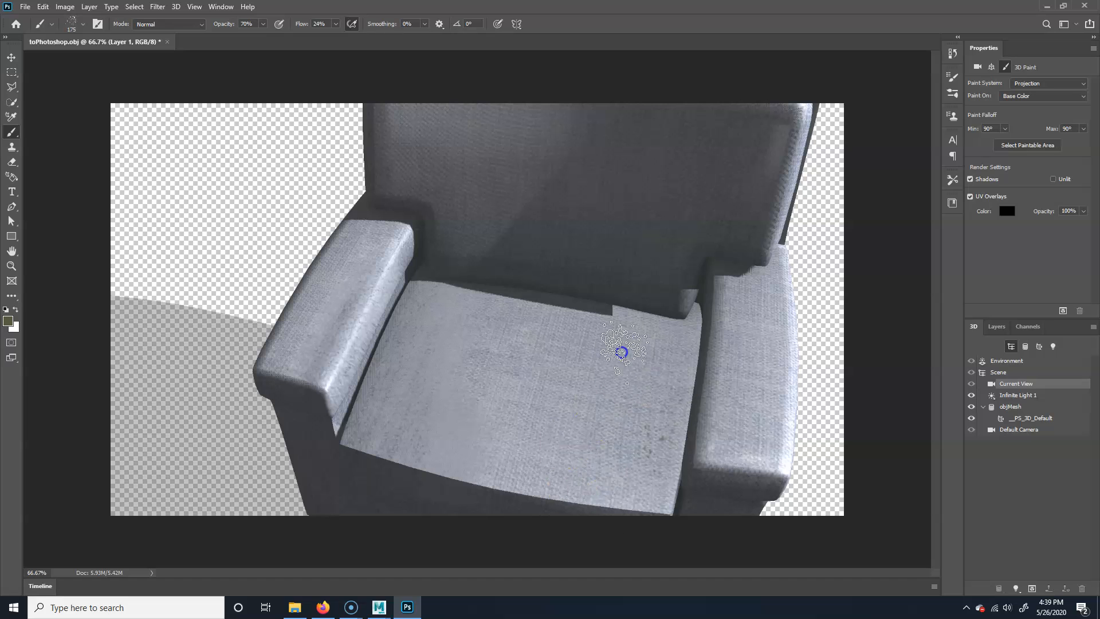
mouse_move(640, 325)
mouse_down()
mouse_move(658, 297)
mouse_move(678, 345)
mouse_move(658, 481)
mouse_move(668, 512)
mouse_up()
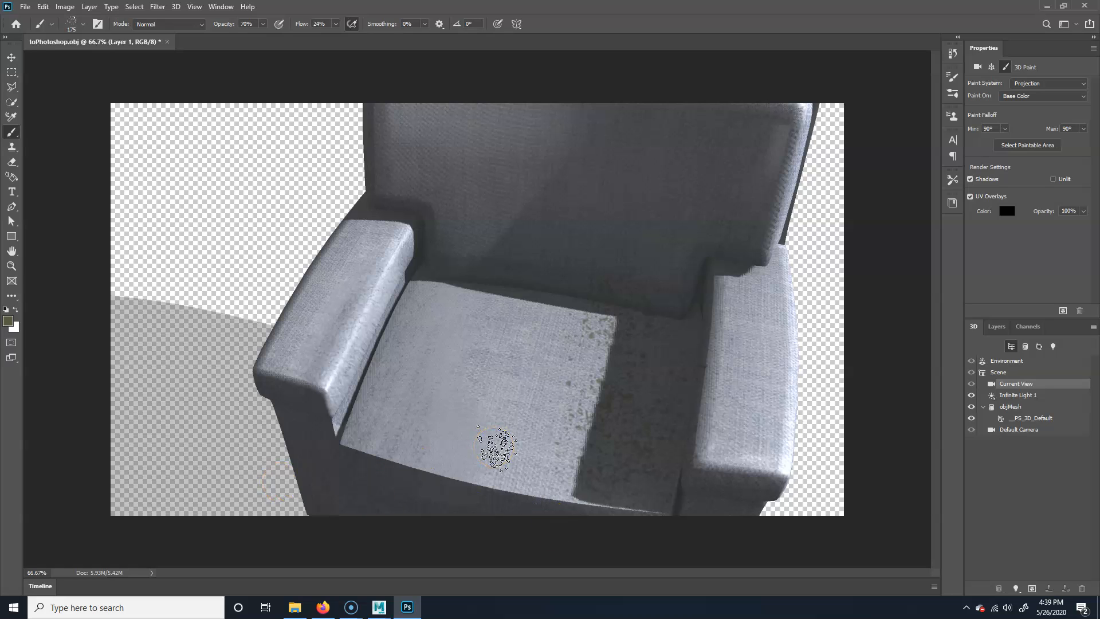
mouse_move(497, 449)
mouse_down()
mouse_move(797, 338)
mouse_move(633, 363)
mouse_move(651, 299)
mouse_move(567, 495)
mouse_up()
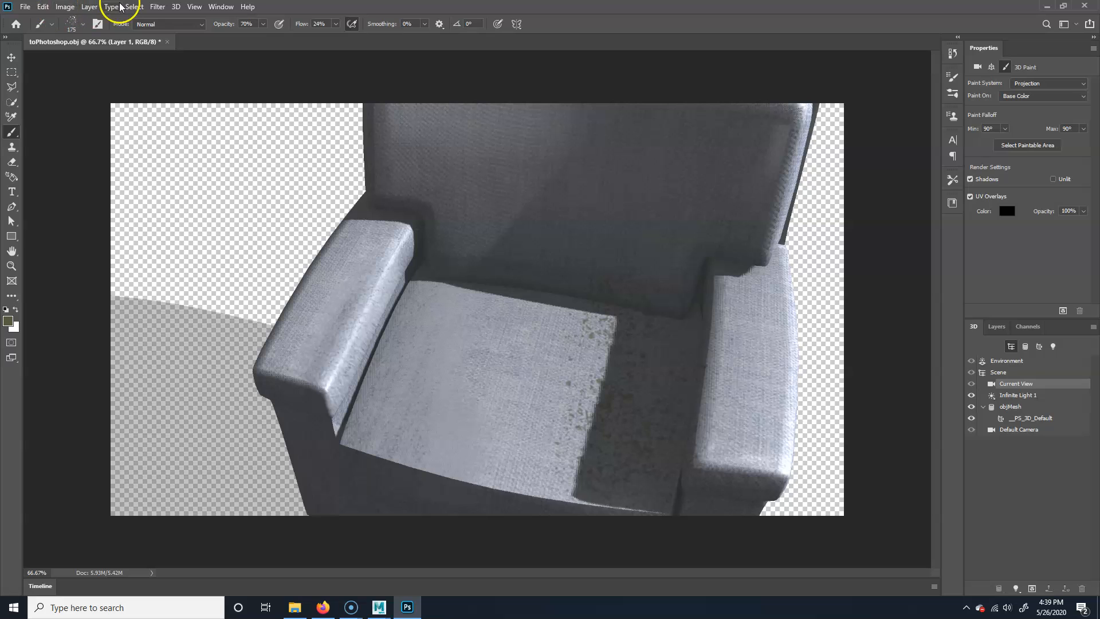
click(43, 7)
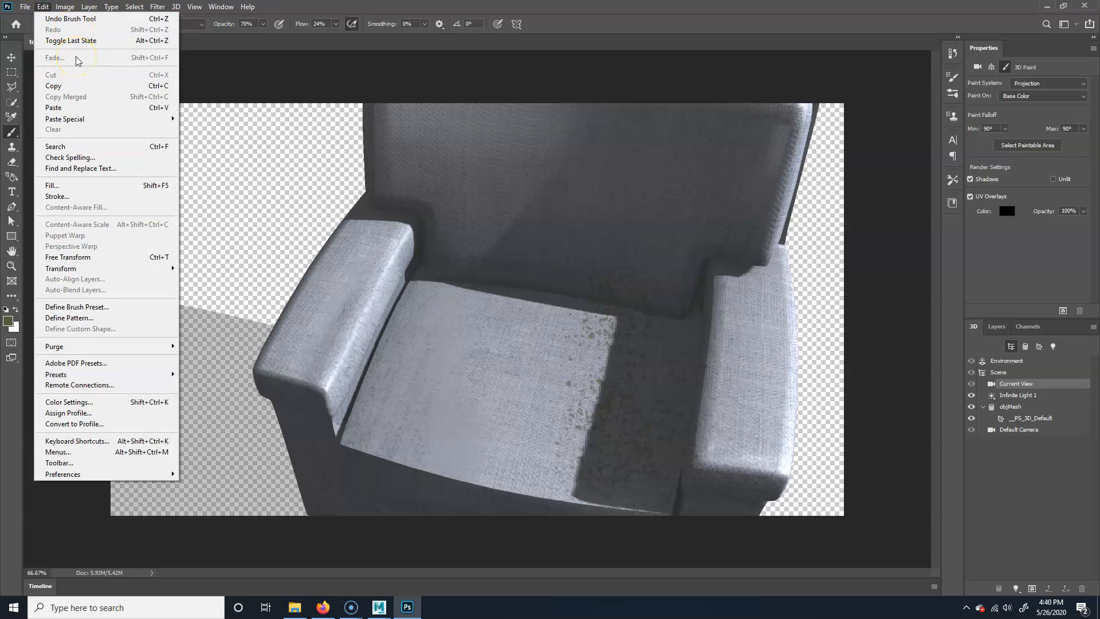
click(110, 57)
click(252, 8)
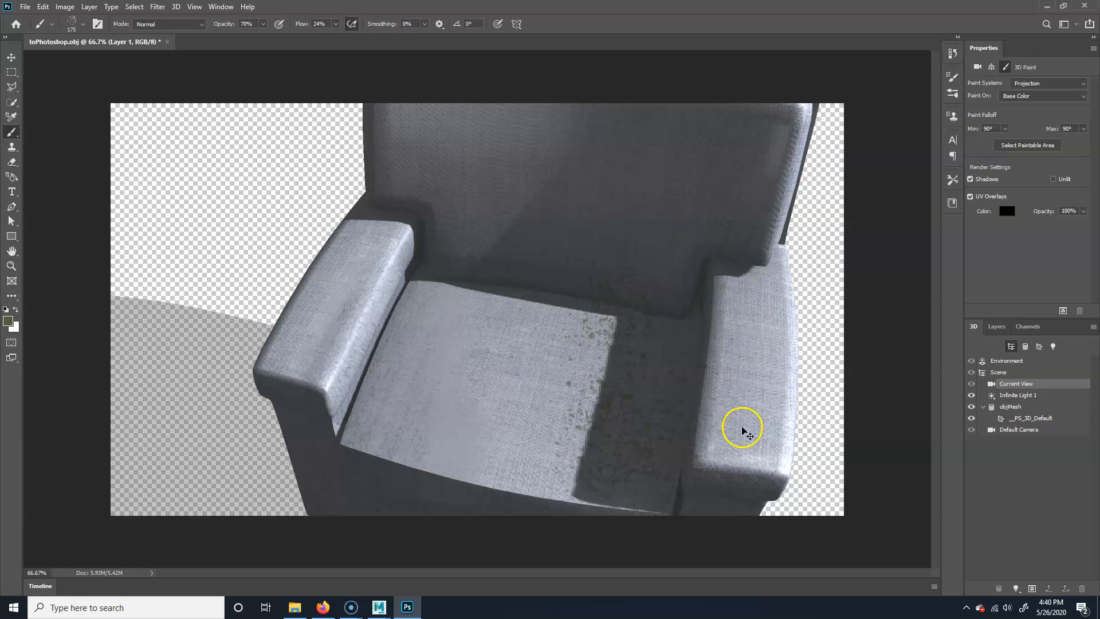
key(ctrl+z)
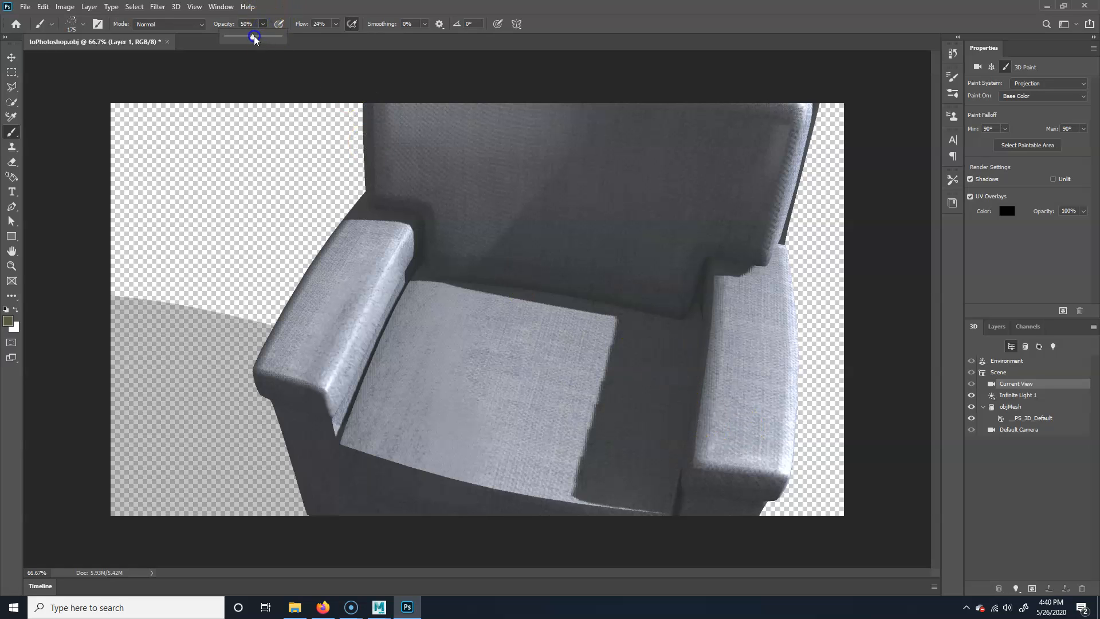
Step: Lower the brush opacity to 45%, spatter faint olive stains over the shaded side of the seat, and undo the last stroke
drag(638, 479, 643, 491)
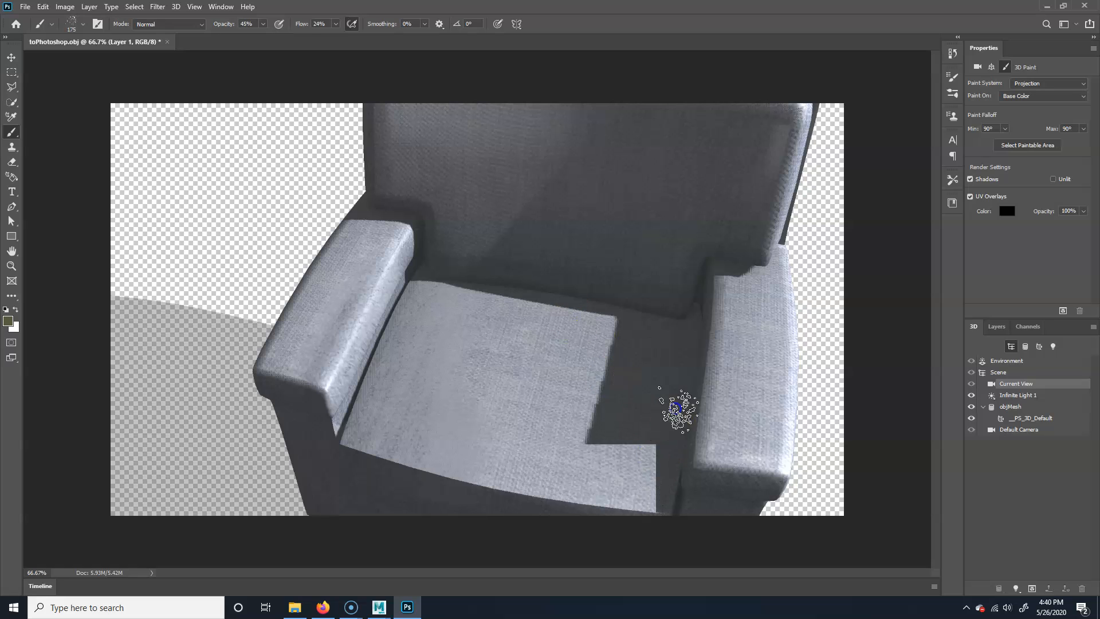
mouse_move(693, 328)
mouse_down()
mouse_move(662, 456)
mouse_move(616, 523)
mouse_move(641, 490)
mouse_move(680, 332)
mouse_move(651, 474)
mouse_move(552, 464)
mouse_move(658, 410)
mouse_move(662, 437)
mouse_move(595, 473)
mouse_move(635, 494)
mouse_move(624, 400)
mouse_move(744, 295)
mouse_move(442, 206)
mouse_move(689, 283)
mouse_up()
key(ctrl+z)
Step: Bring the backrest into view and spatter olive stains over its front and along its upper edge
key(v)
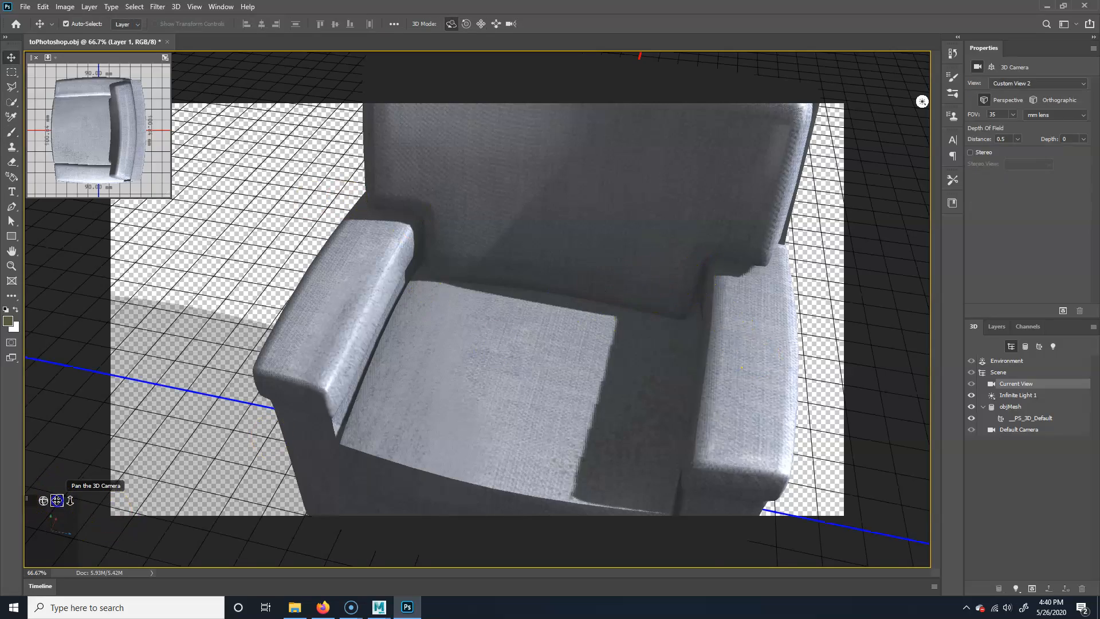
drag(56, 500, 38, 554)
key(b)
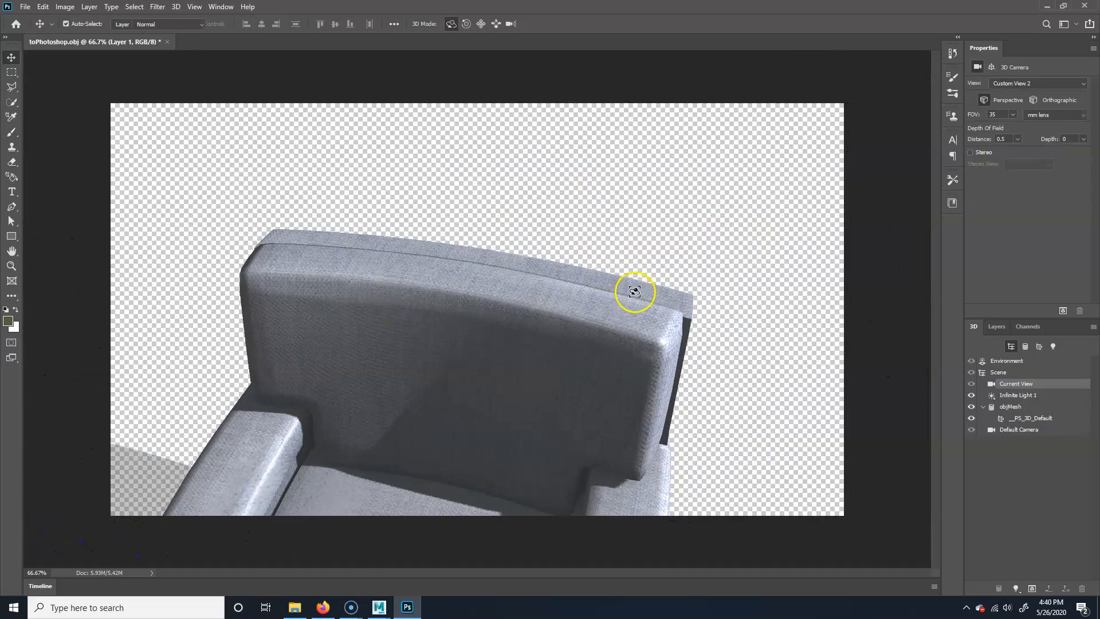
mouse_move(622, 380)
mouse_down()
mouse_move(627, 394)
mouse_move(596, 353)
mouse_move(581, 448)
mouse_up()
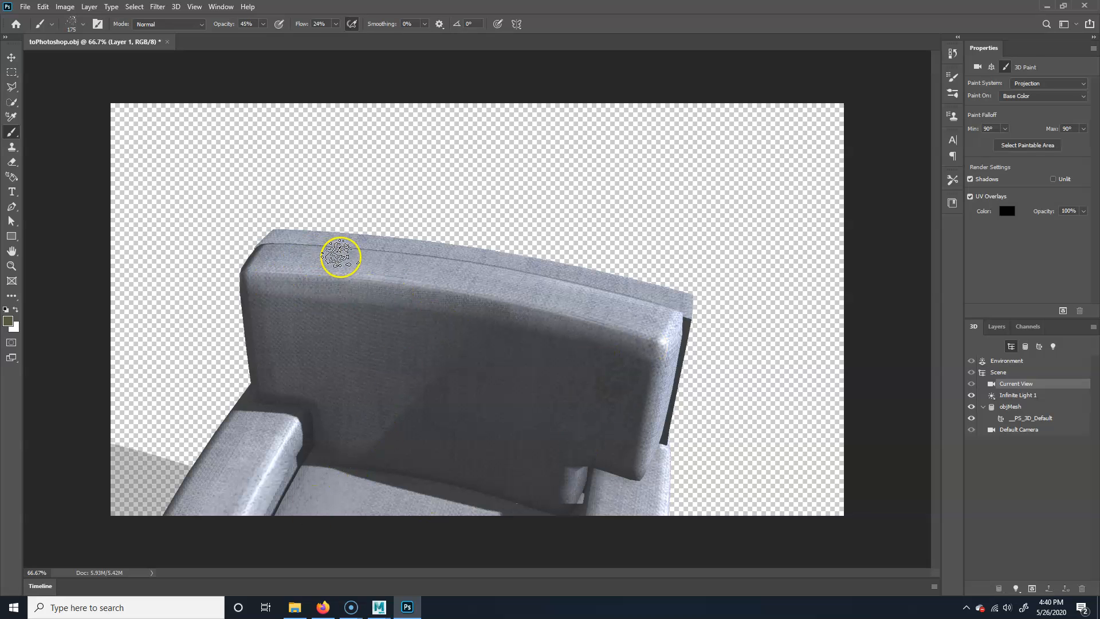
mouse_move(277, 362)
mouse_down()
mouse_move(319, 313)
mouse_move(413, 284)
mouse_move(467, 285)
mouse_up()
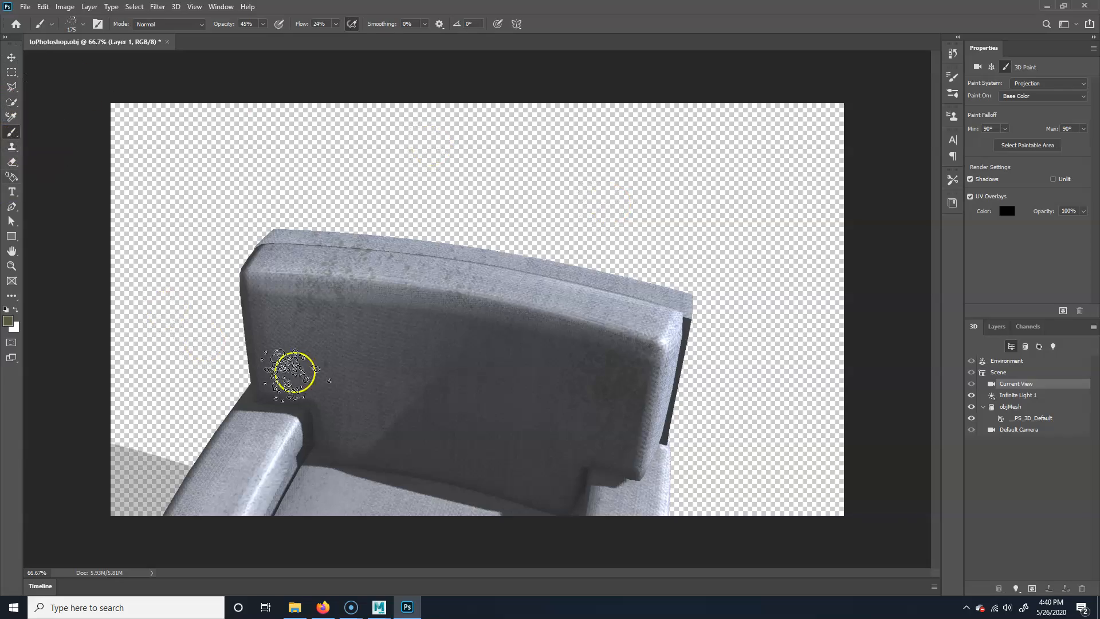
Step: Open the base color texture of the chair's __PS_3D_Default material for editing and display its layers
key(v)
drag(70, 504, 366, 466)
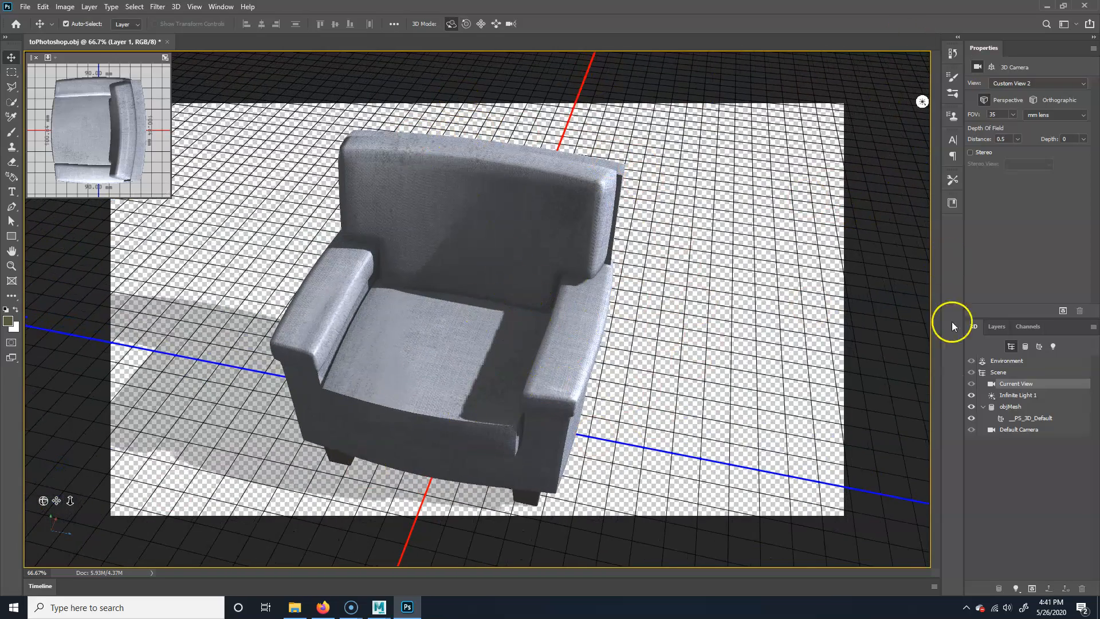
click(1036, 421)
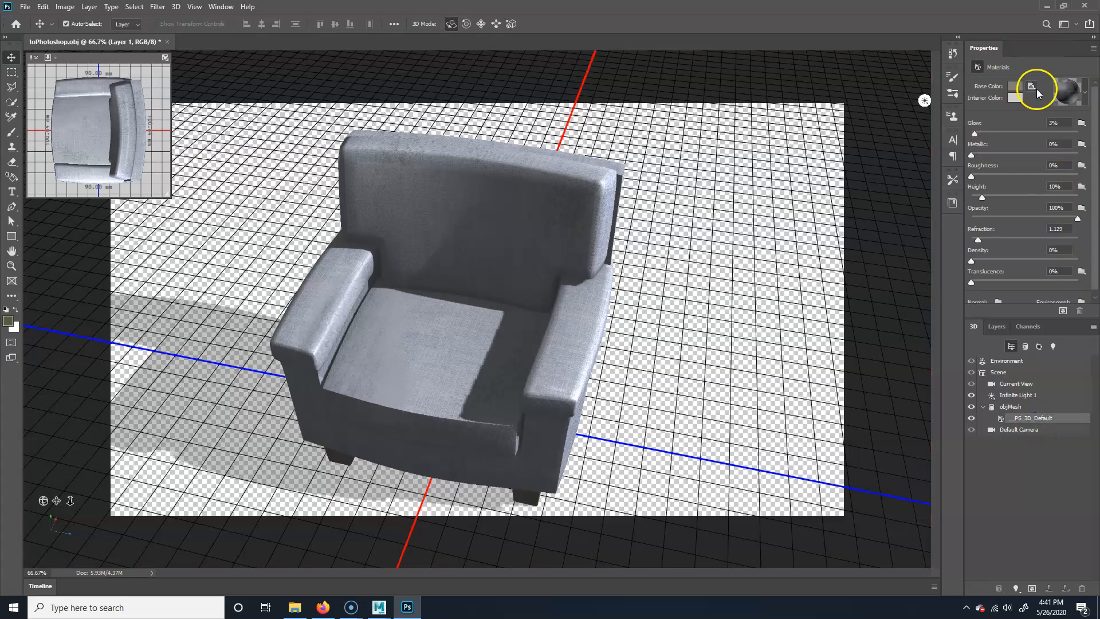
click(1030, 88)
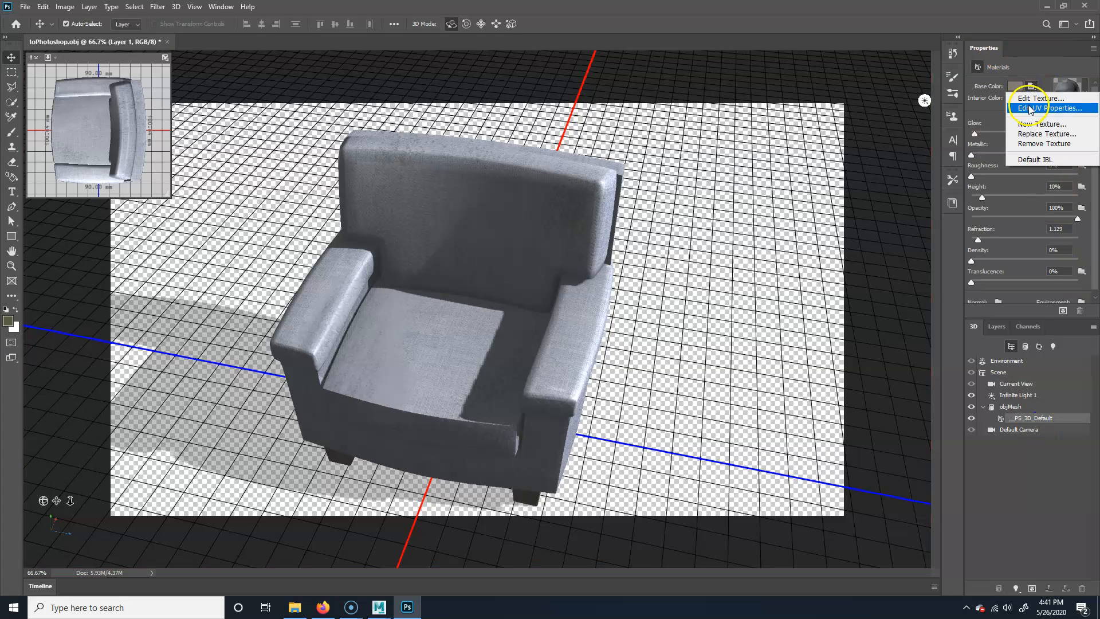
click(1040, 98)
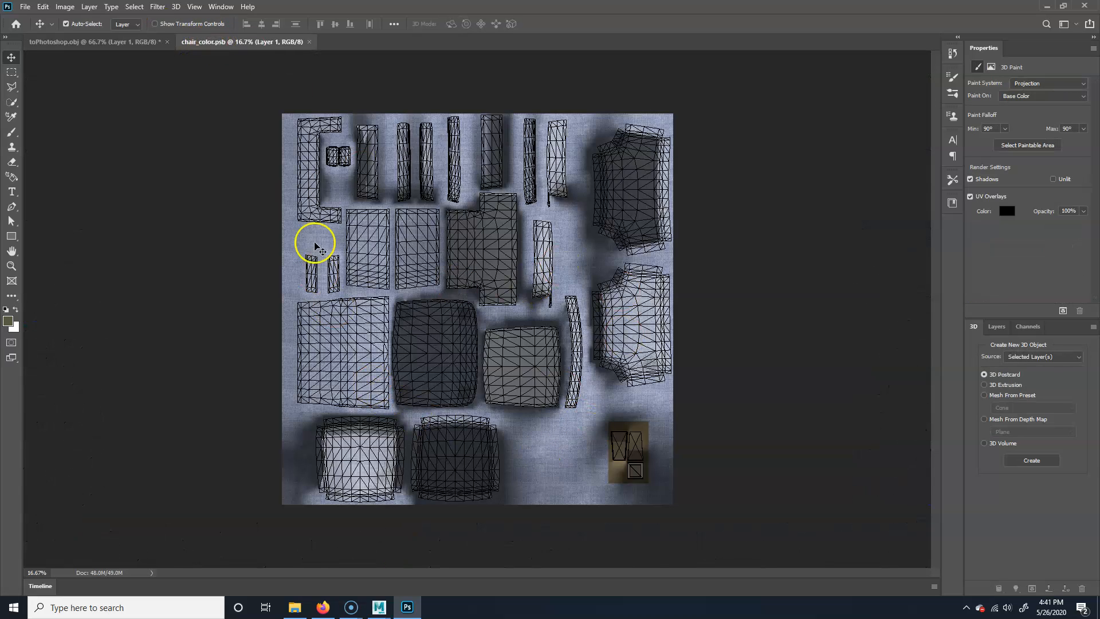
click(995, 327)
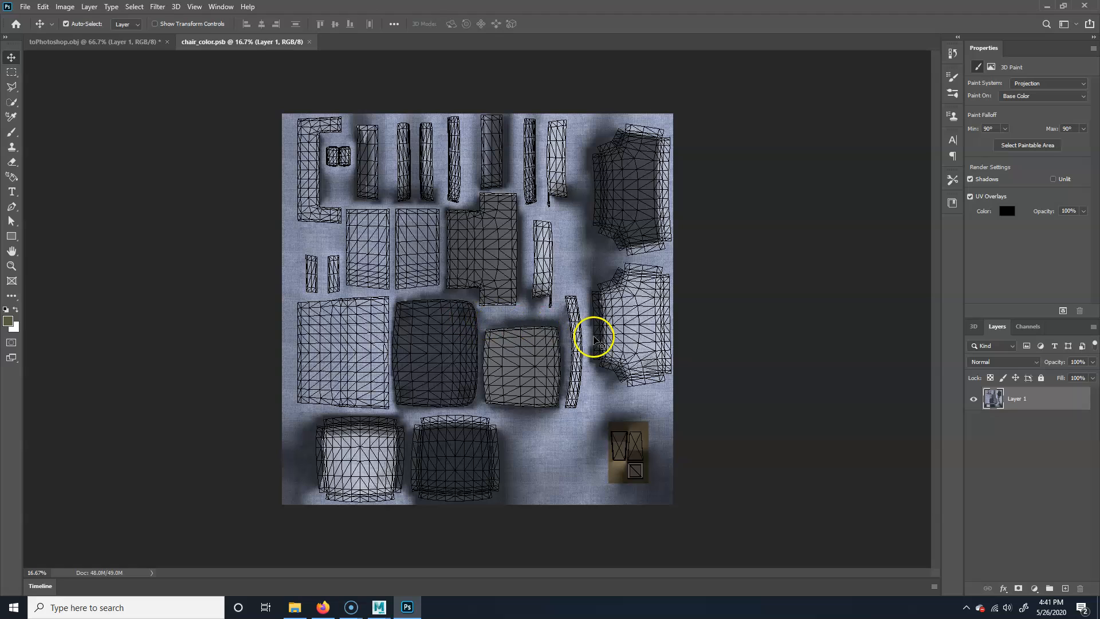
Step: Try spattering olive stains on the large light square UV shell in chair_color.psb, save the texture, and undo the stains
click(12, 131)
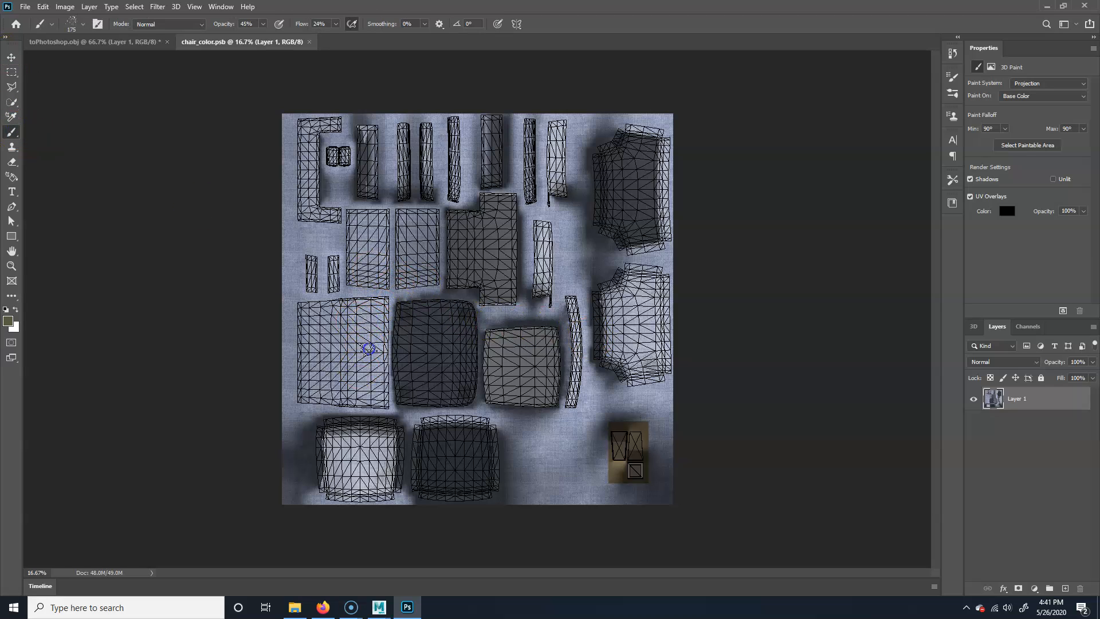
click(425, 282)
alt+scroll(426, 282, up, 3)
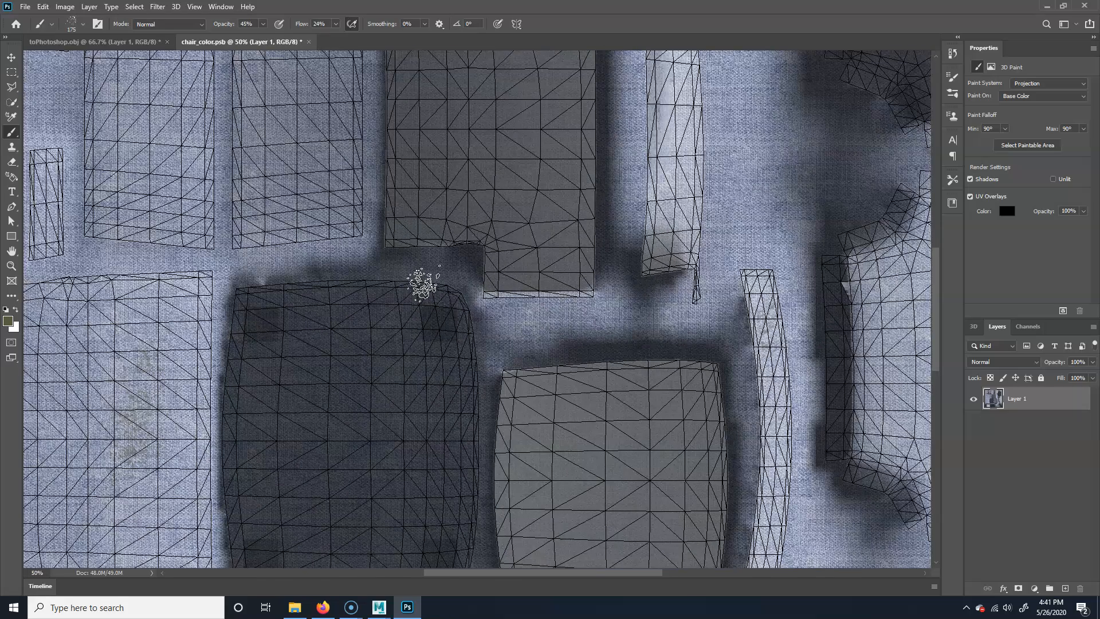
key(ctrl+s)
click(386, 349)
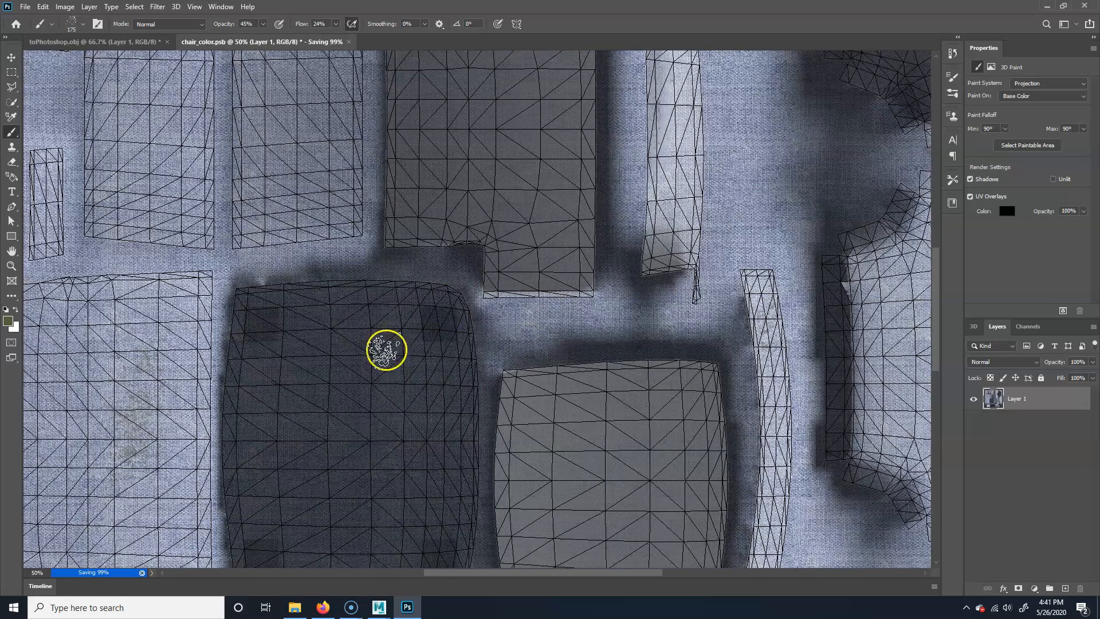
drag(269, 342, 674, 1)
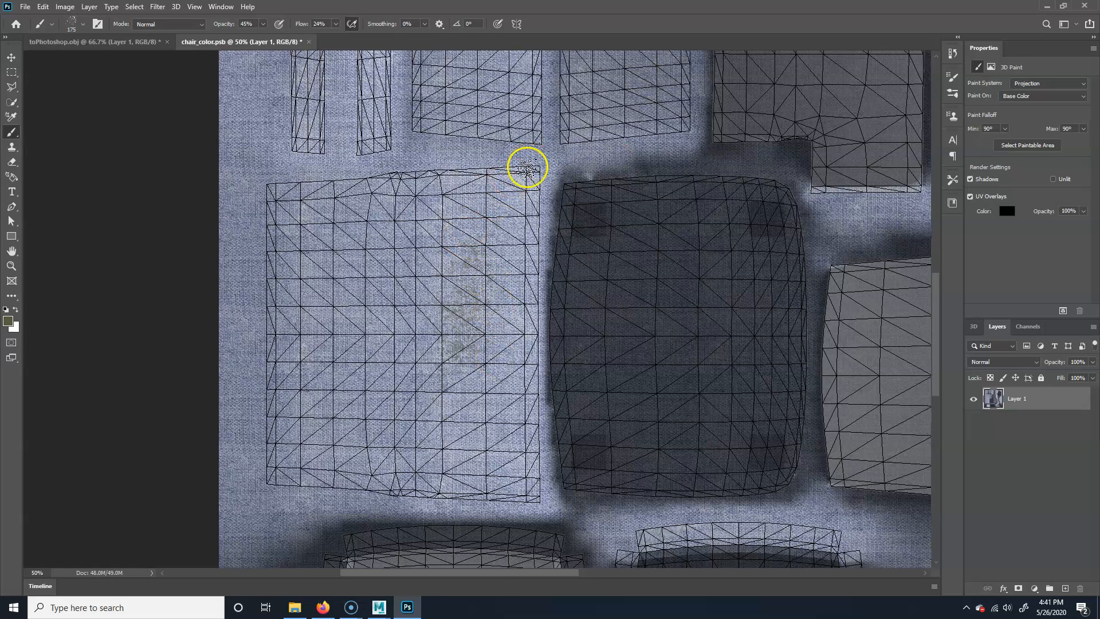
key(ctrl+z)
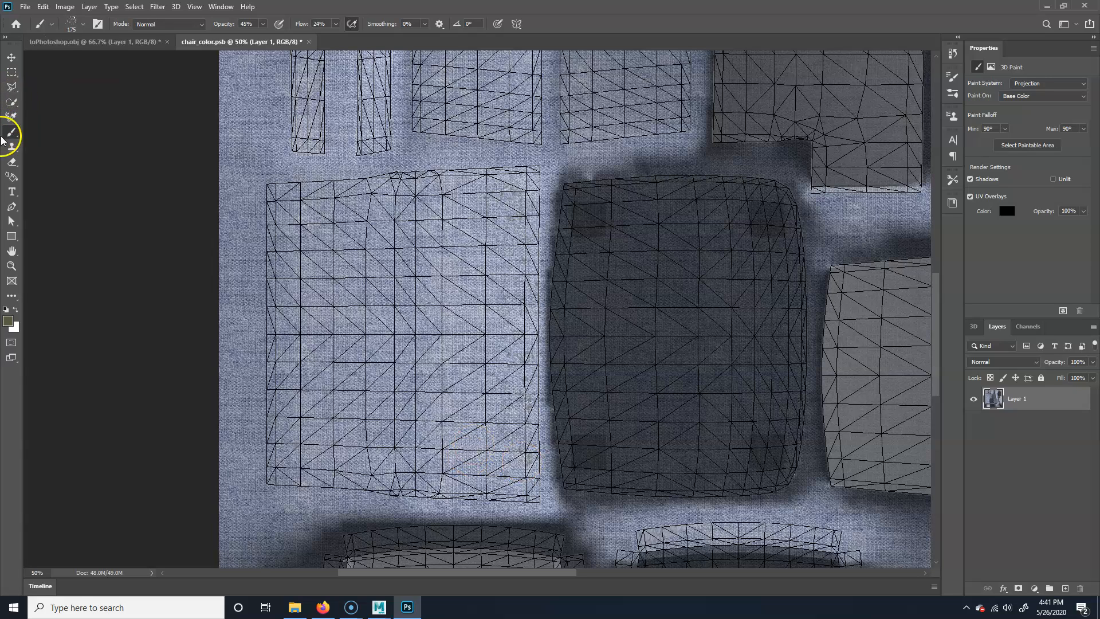
click(85, 24)
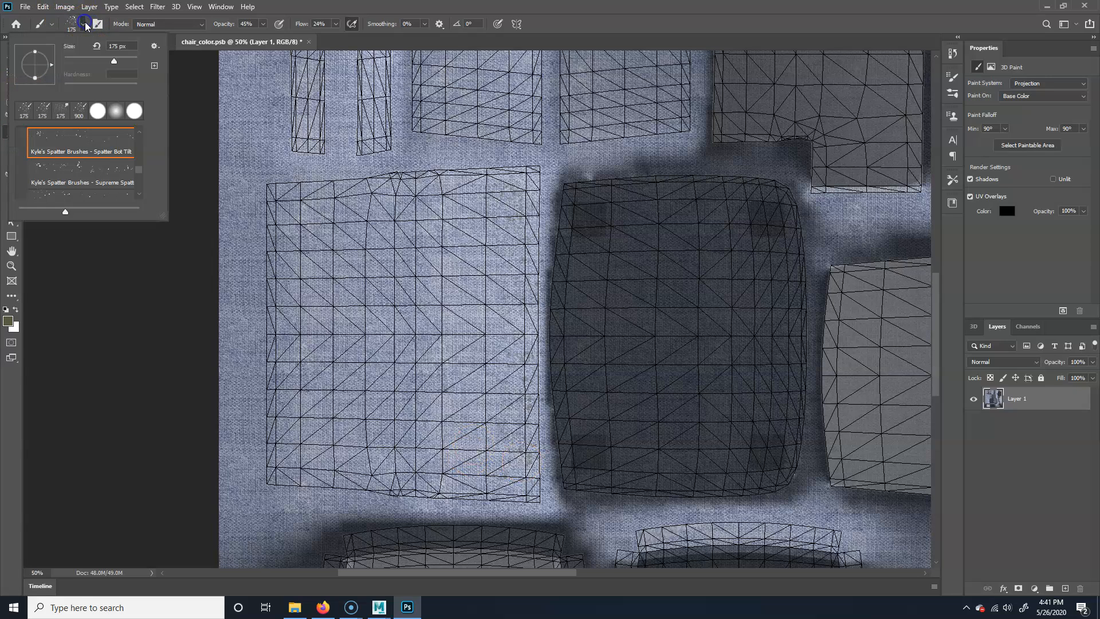
drag(139, 161, 143, 83)
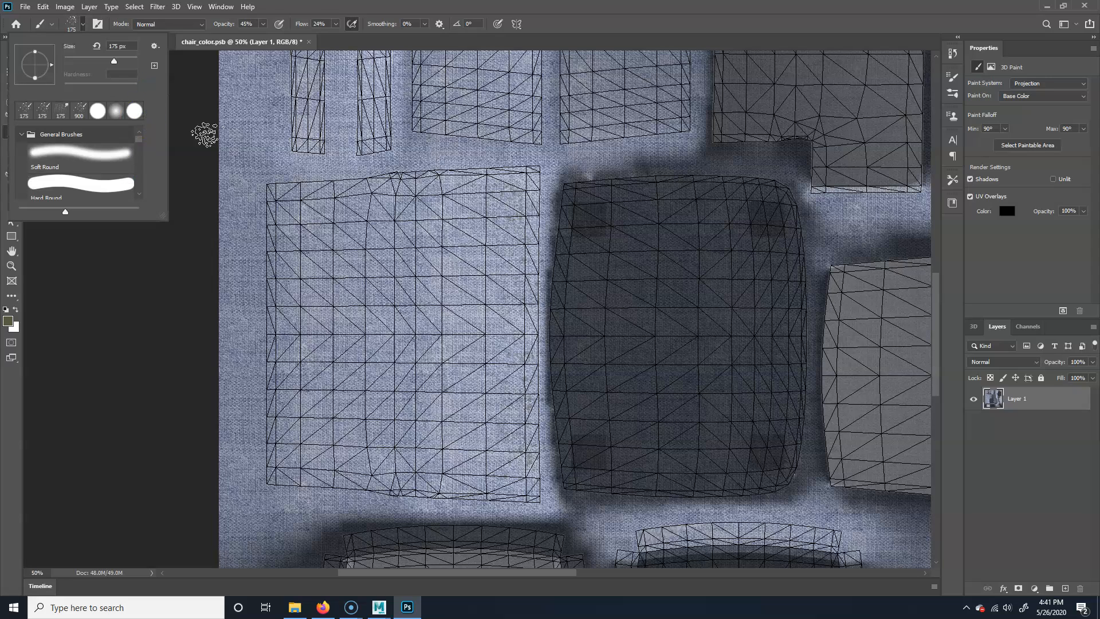
click(363, 42)
Step: Save and close the chair_color.psb texture and return to moving the camera in the 3D chair scene
key(ctrl+s)
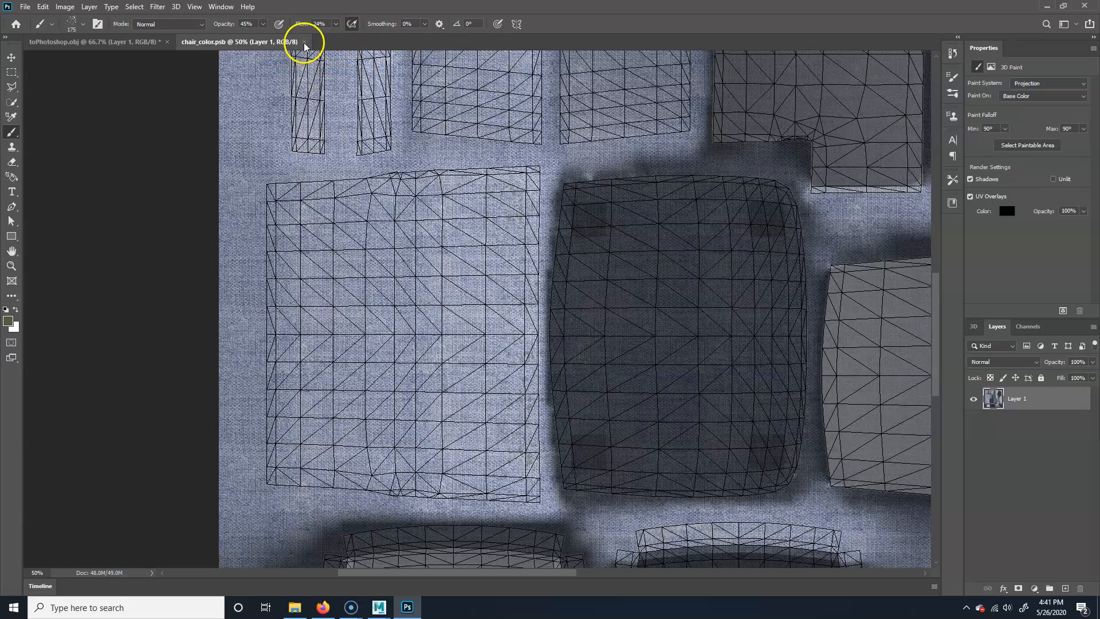
key(ctrl+w)
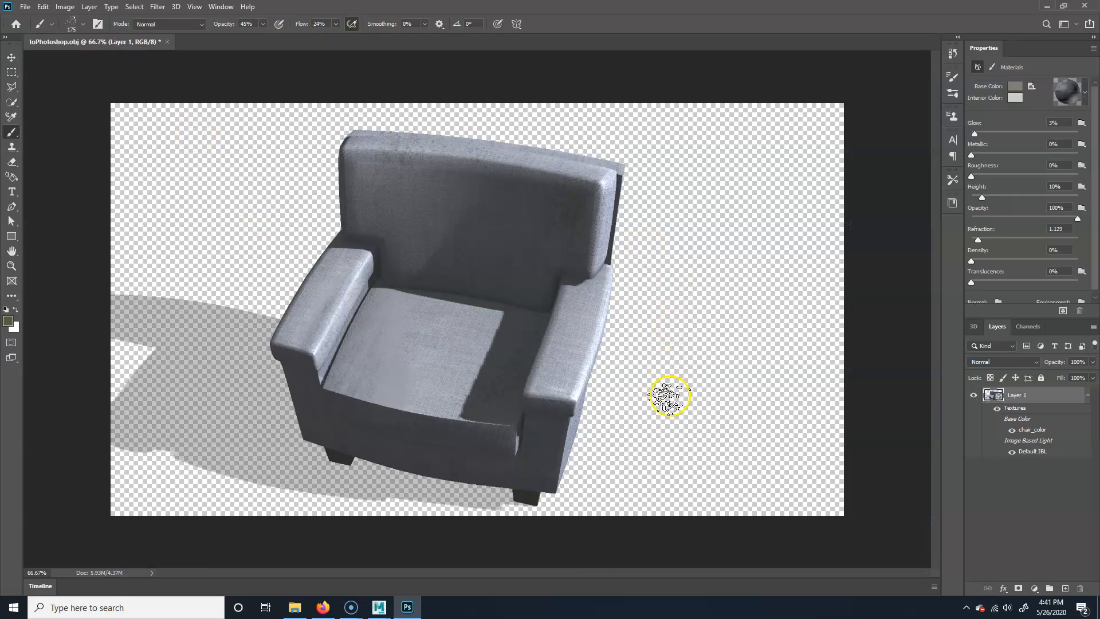
key(v)
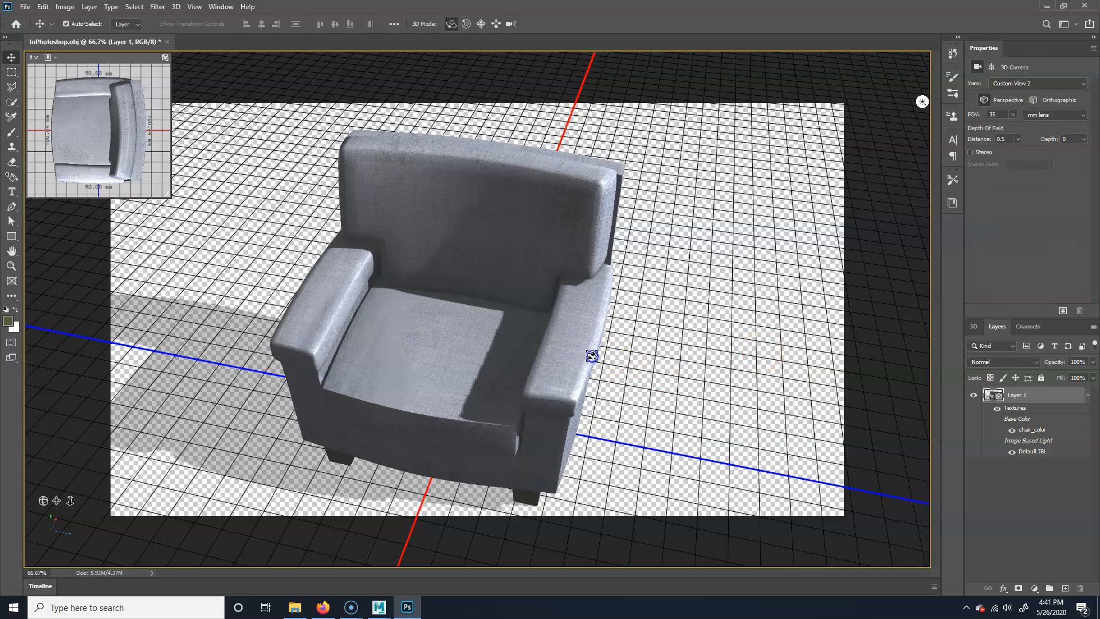
Step: Select the Soft Round Pressure Size brush for painting on the chair in the 3D scene
drag(748, 394, 452, 275)
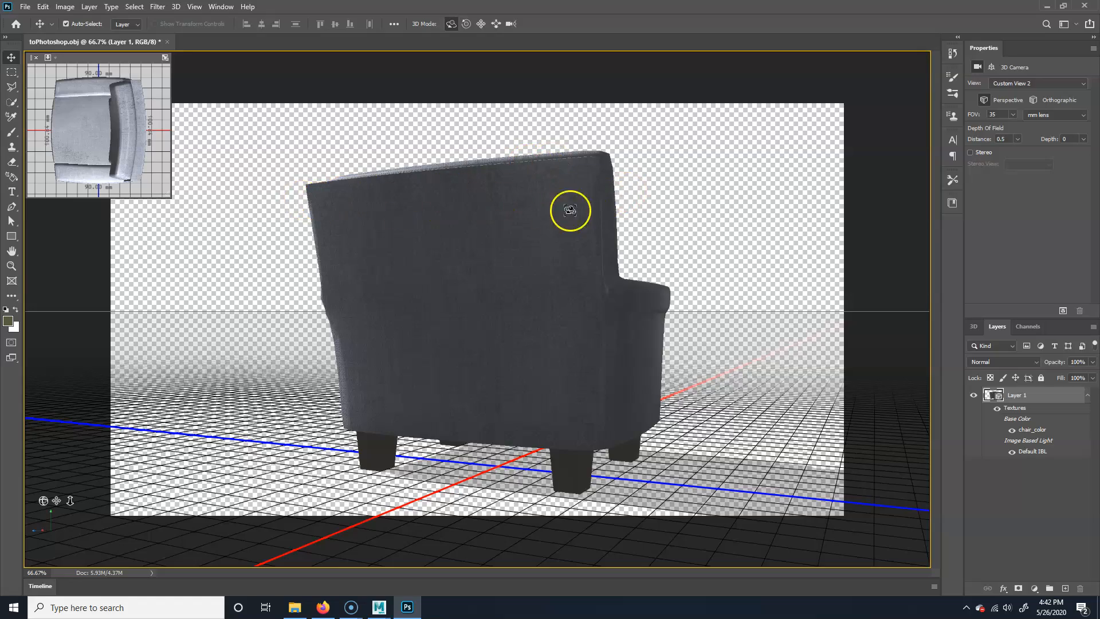
drag(240, 316, 495, 322)
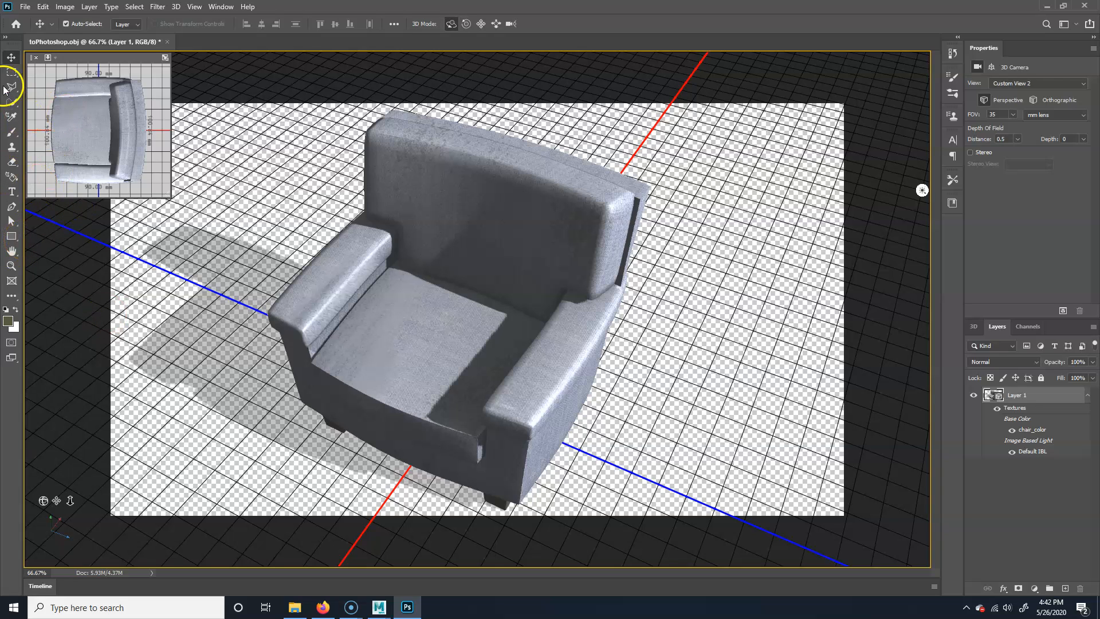
click(12, 129)
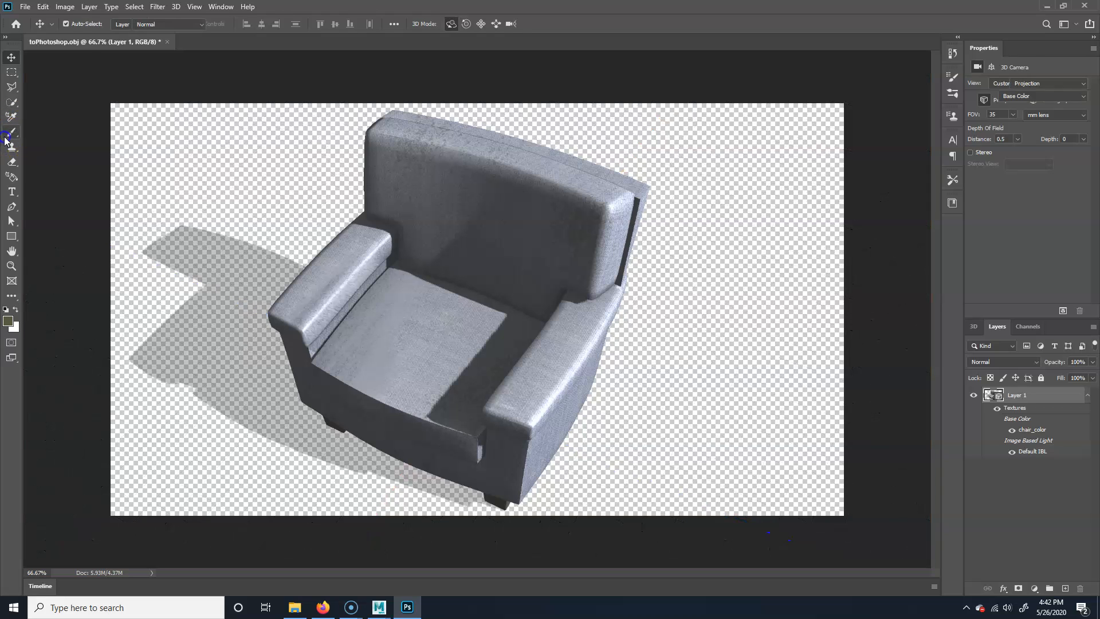
click(85, 24)
drag(138, 167, 138, 142)
click(87, 174)
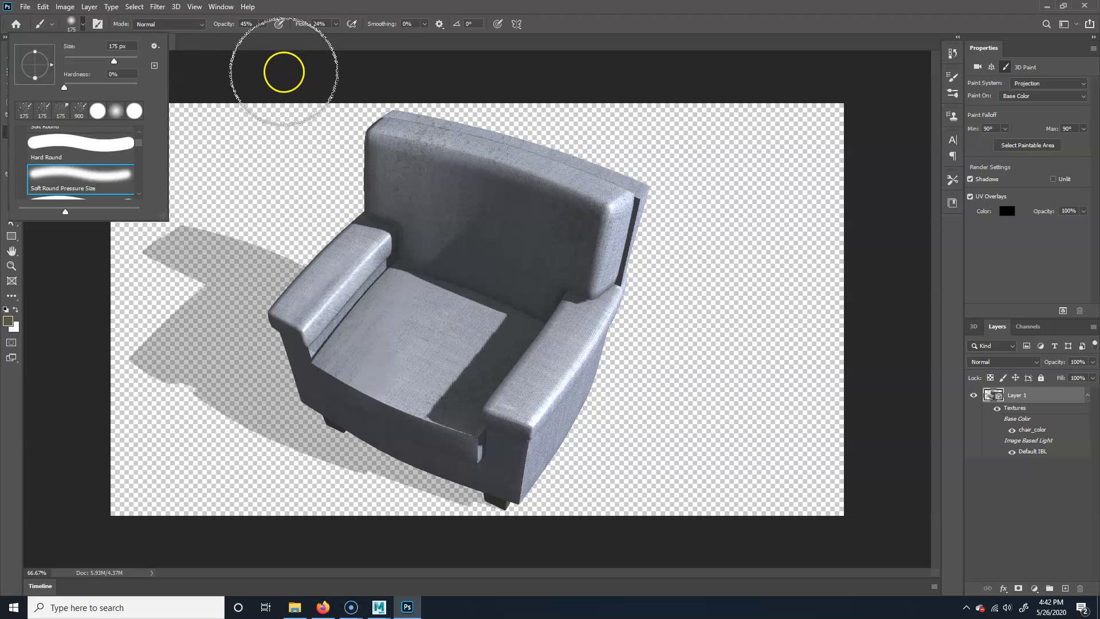
Step: Brush soft white wear over the armrests and the backrest's upper edge with the brush reduced to 80 px
click(697, 103)
key(bracketleft)
key(bracketleft)
key(bracketleft)
key(bracketleft)
key(bracketleft)
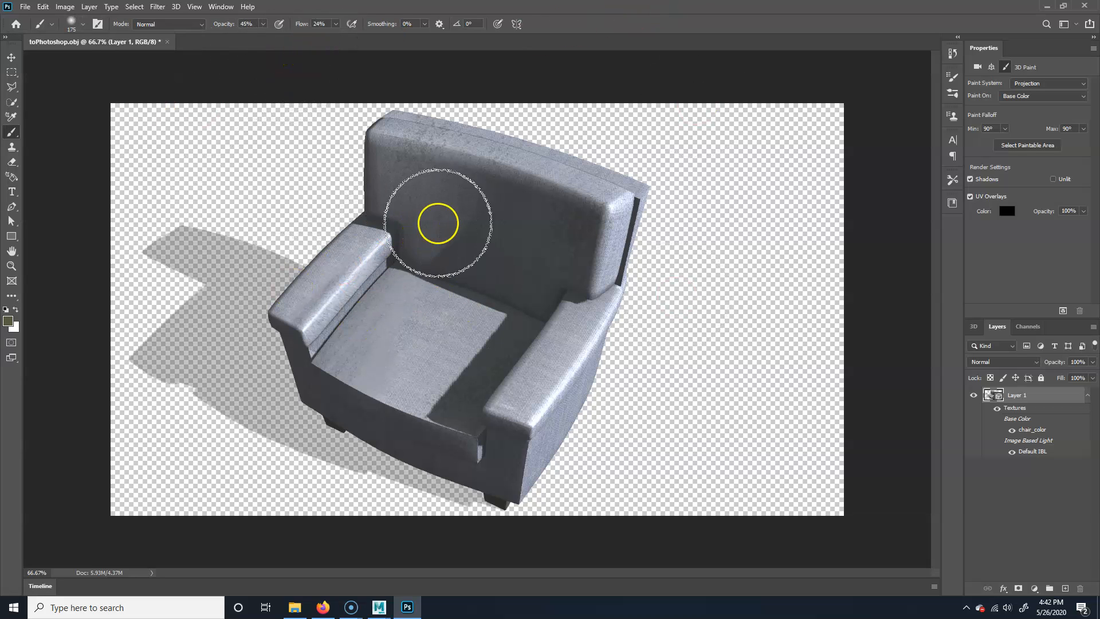
key(bracketright)
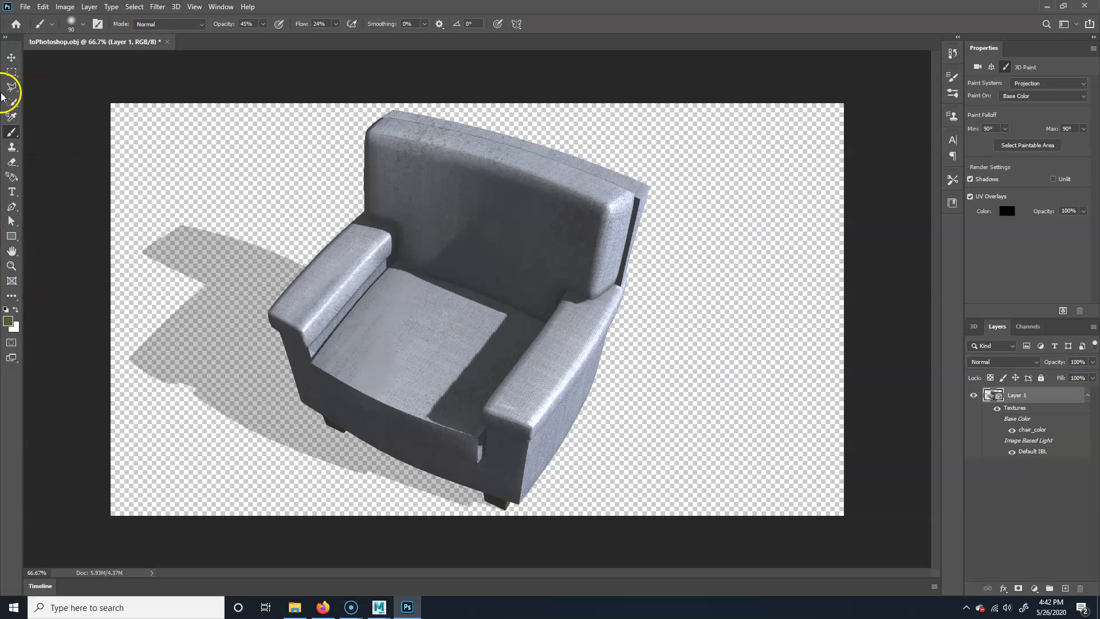
right_click(8, 136)
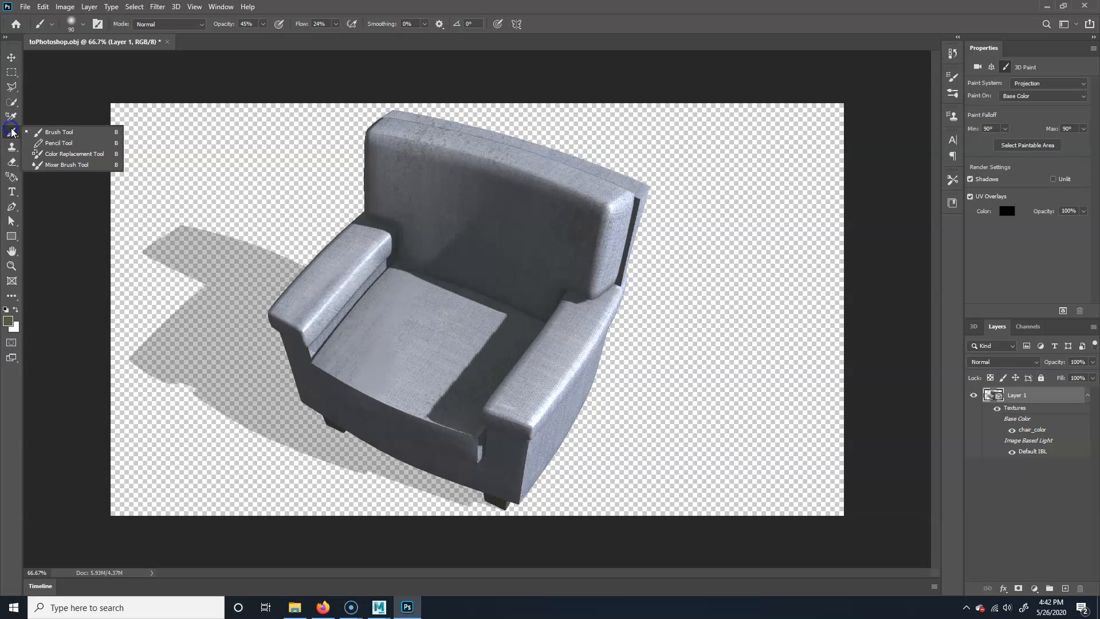
click(11, 131)
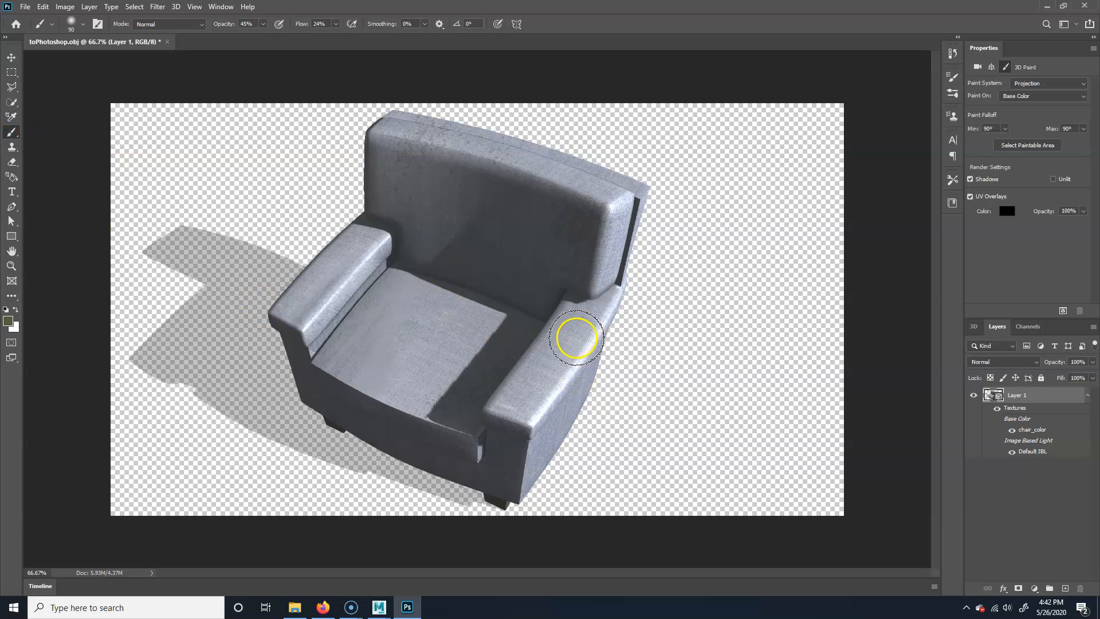
key(x)
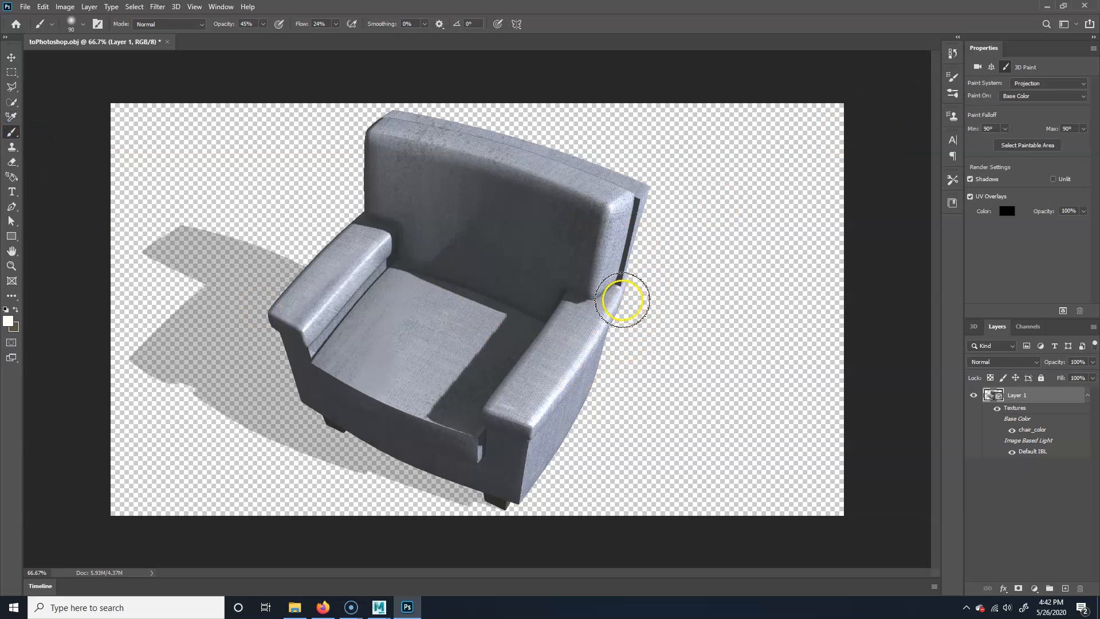
key(bracketleft)
mouse_move(529, 389)
mouse_down()
mouse_move(517, 403)
mouse_move(592, 304)
mouse_move(523, 407)
mouse_move(561, 368)
mouse_move(358, 361)
mouse_move(334, 251)
mouse_move(297, 314)
mouse_up()
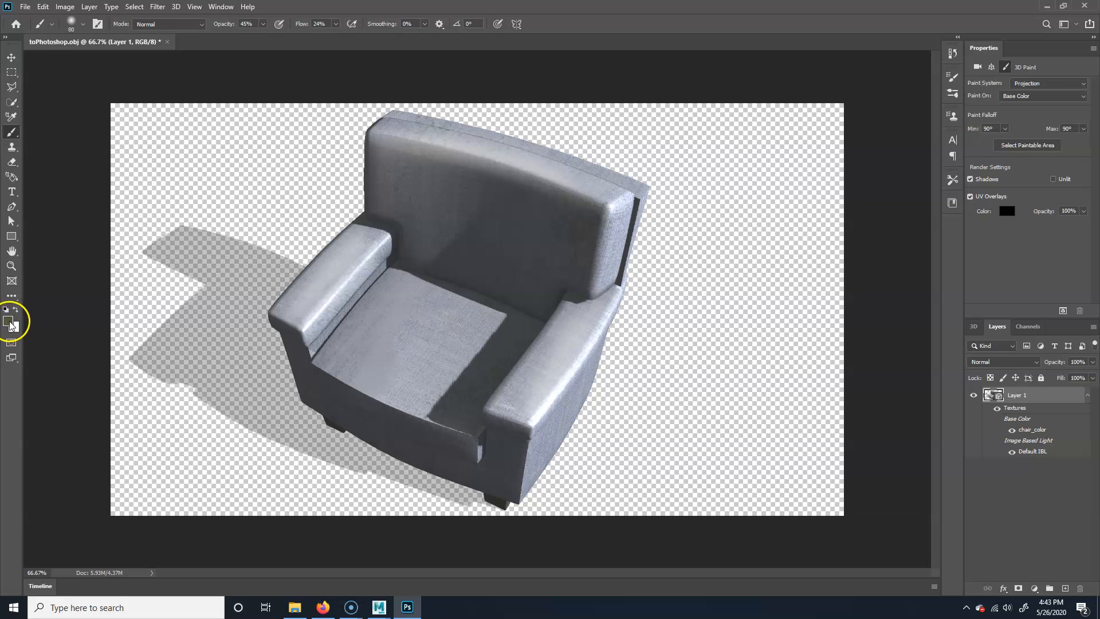
Step: Set the foreground color to black and softly shade the lower backrest where it meets the seat and armrests
click(12, 326)
drag(412, 265, 395, 286)
click(671, 135)
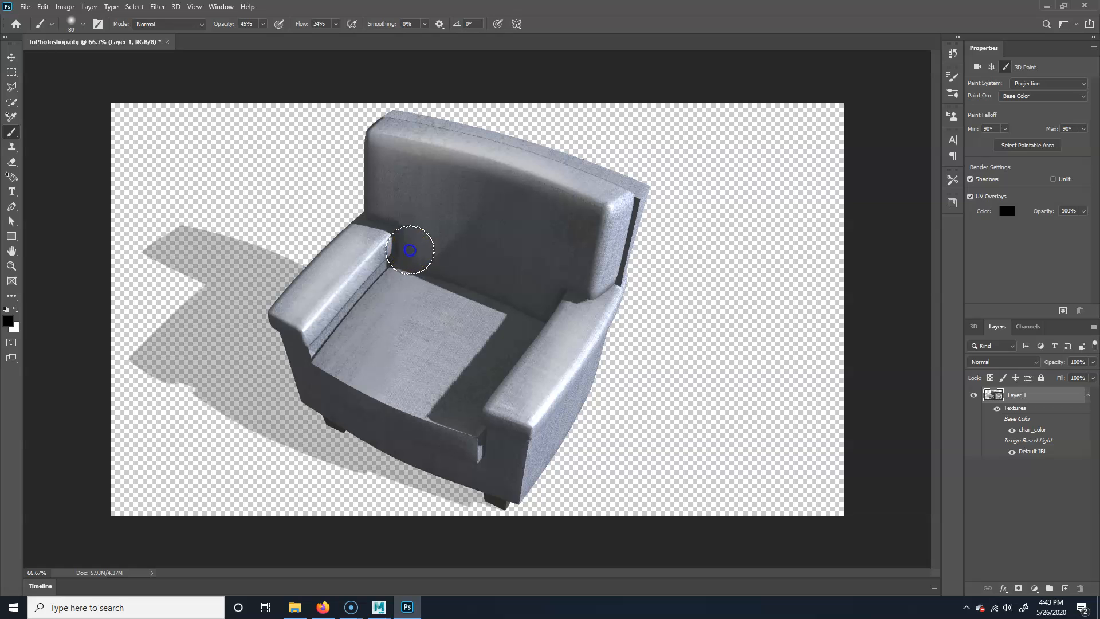
click(462, 281)
mouse_move(463, 280)
mouse_down()
mouse_move(479, 270)
mouse_move(524, 276)
mouse_move(455, 239)
mouse_move(428, 244)
mouse_move(474, 223)
mouse_up()
click(457, 425)
mouse_move(555, 422)
mouse_down()
mouse_move(531, 300)
mouse_move(535, 319)
mouse_move(521, 309)
mouse_up()
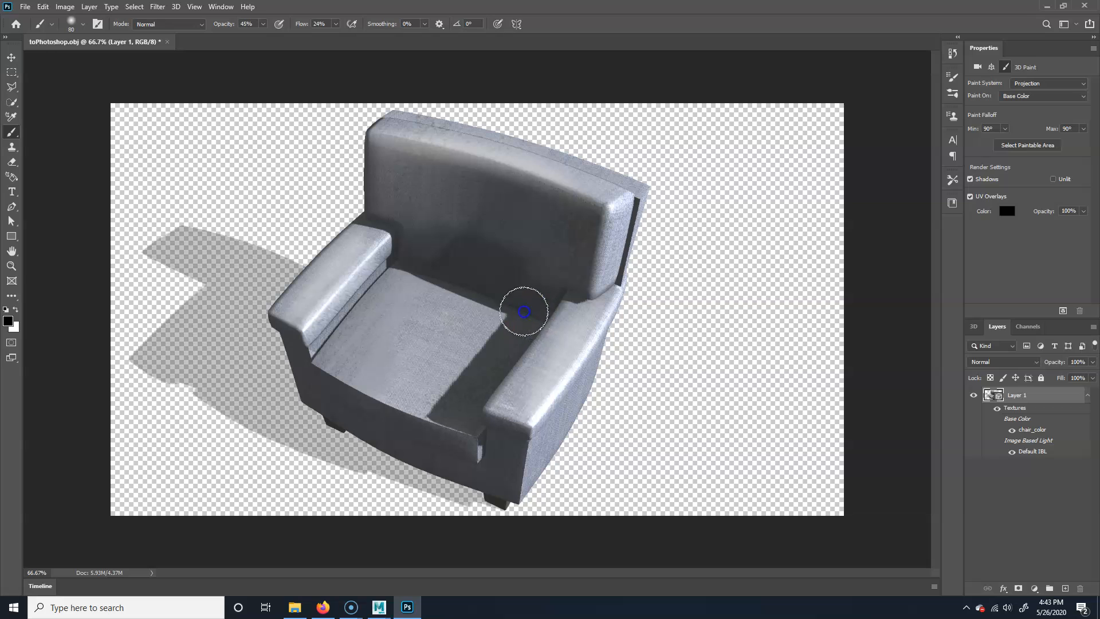
drag(447, 282, 525, 301)
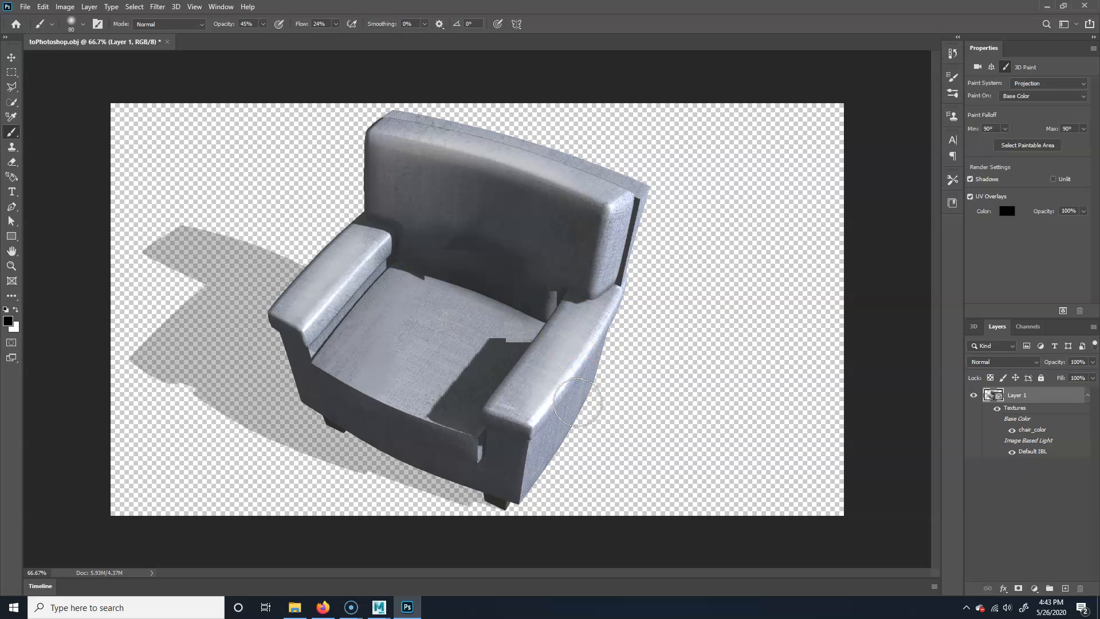
Step: Shade the seat cushion with soft black strokes, enlarging the brush to 175 px for the broader areas
mouse_move(484, 341)
mouse_down()
mouse_move(473, 334)
mouse_move(481, 304)
mouse_move(454, 298)
mouse_move(472, 302)
mouse_up()
drag(416, 360, 445, 306)
mouse_move(436, 414)
mouse_down()
mouse_move(422, 417)
mouse_move(565, 304)
mouse_move(418, 319)
mouse_move(449, 326)
mouse_move(459, 314)
mouse_up()
key(bracketright)
key(bracketright)
key(bracketright)
key(bracketright)
key(bracketright)
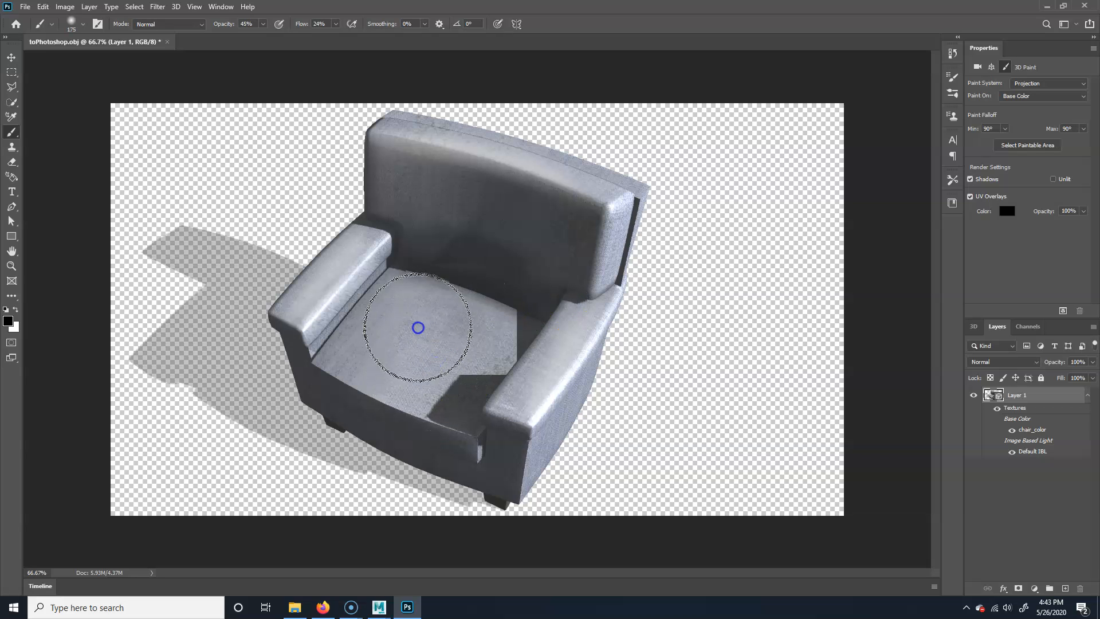
mouse_move(425, 408)
mouse_down()
mouse_move(422, 418)
mouse_move(411, 401)
mouse_move(442, 300)
mouse_move(490, 307)
mouse_up()
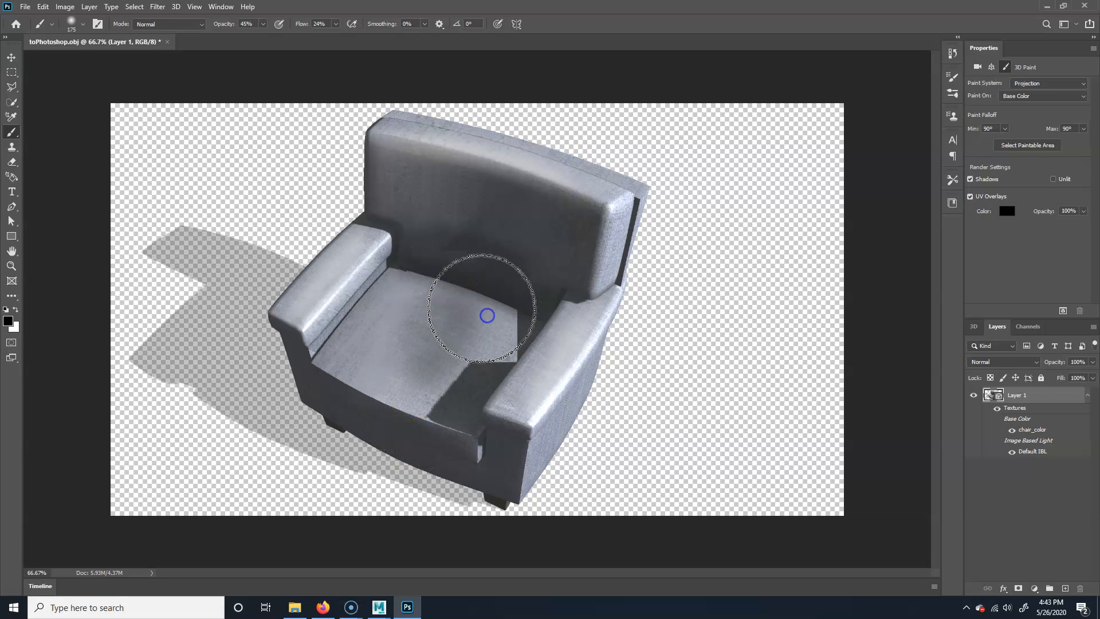
click(571, 424)
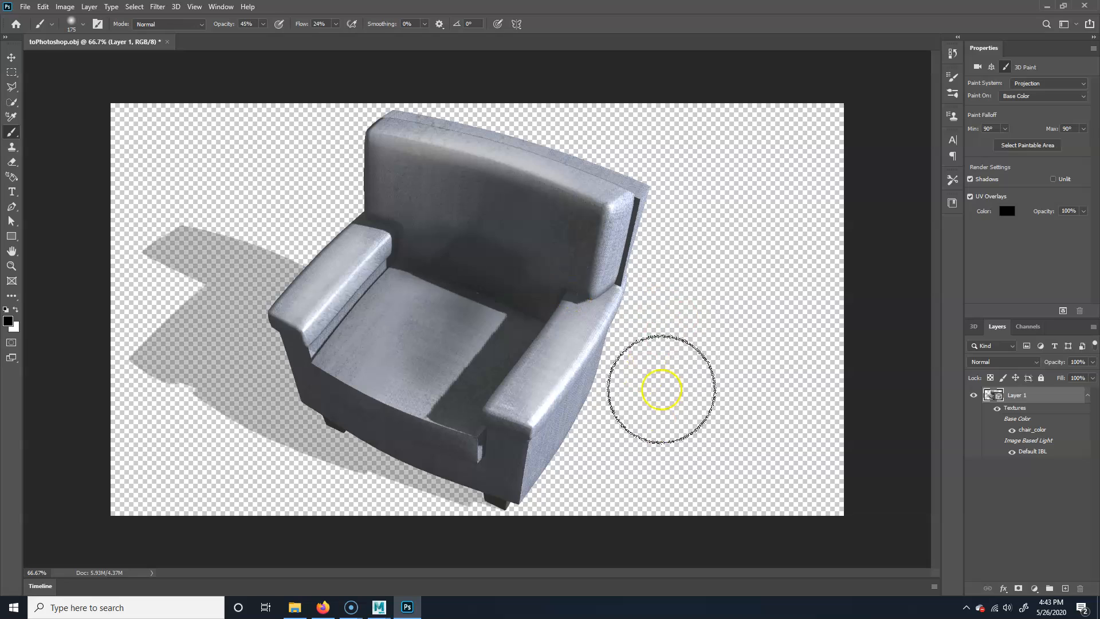
Step: Darken the chair's front panel just below the seat cushion with soft black strokes, reducing the brush to 80 px
key(v)
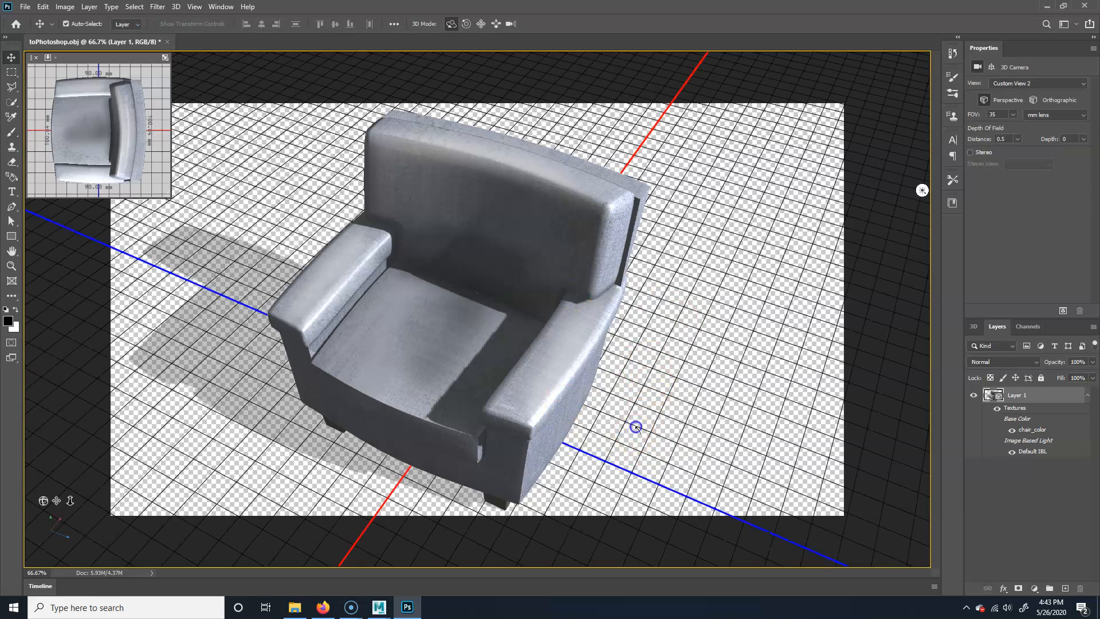
drag(636, 427, 653, 390)
key(b)
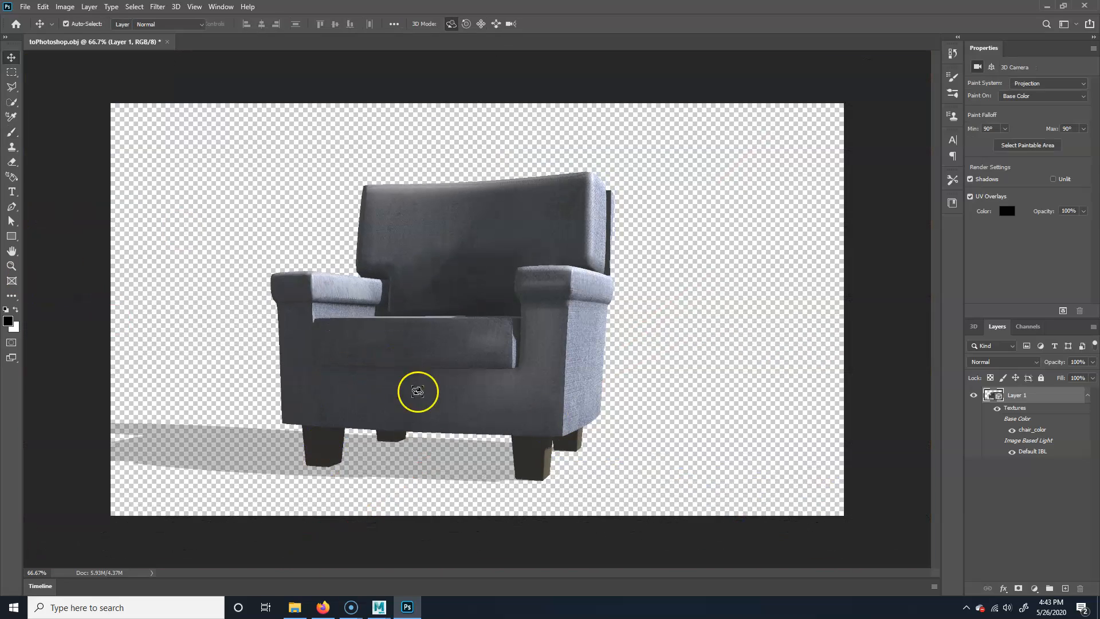
key(bracketleft)
key(bracketleft)
key(bracketleft)
key(bracketleft)
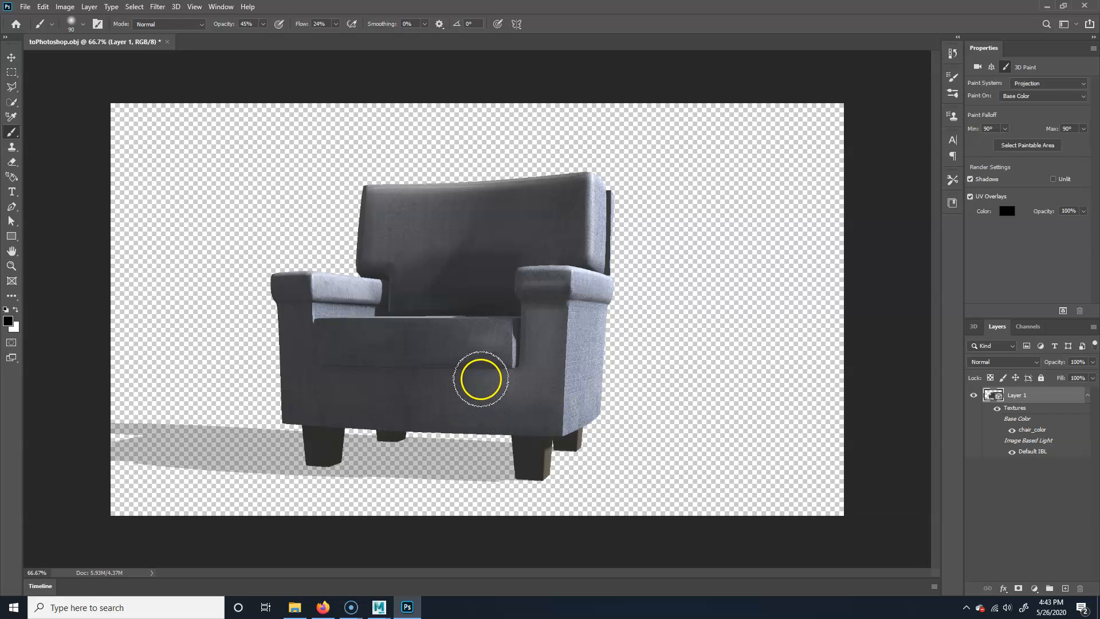
mouse_move(330, 378)
mouse_down()
mouse_move(445, 393)
mouse_move(390, 383)
mouse_move(490, 378)
mouse_move(528, 393)
mouse_up()
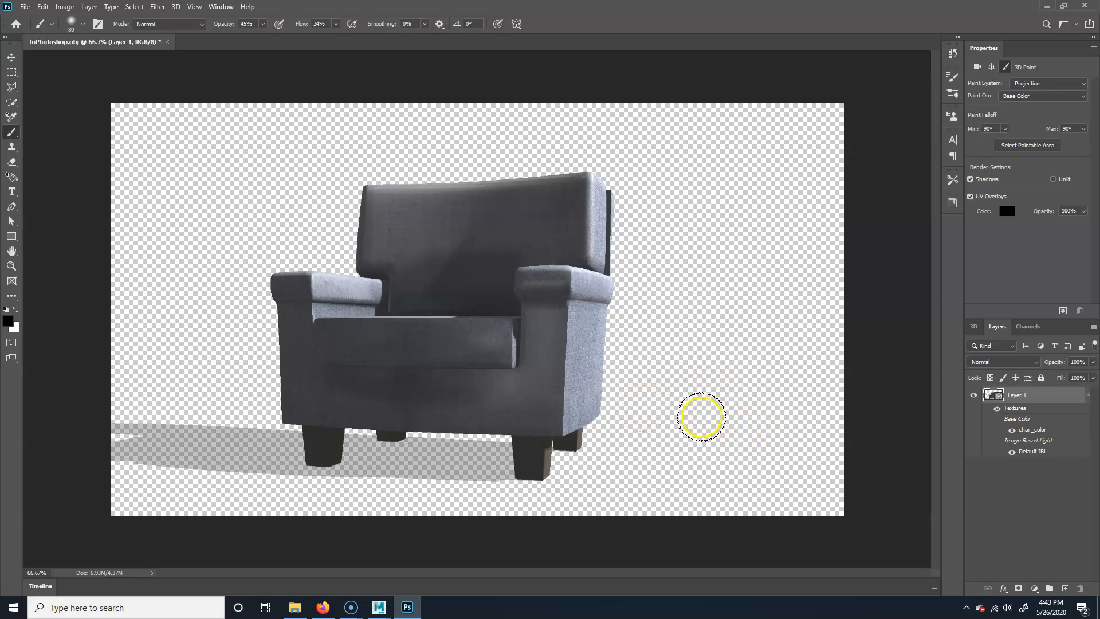
Step: Shade the unlit outer side of the chair beneath its armrest with the soft 80 px black brush
key(v)
drag(721, 422, 664, 382)
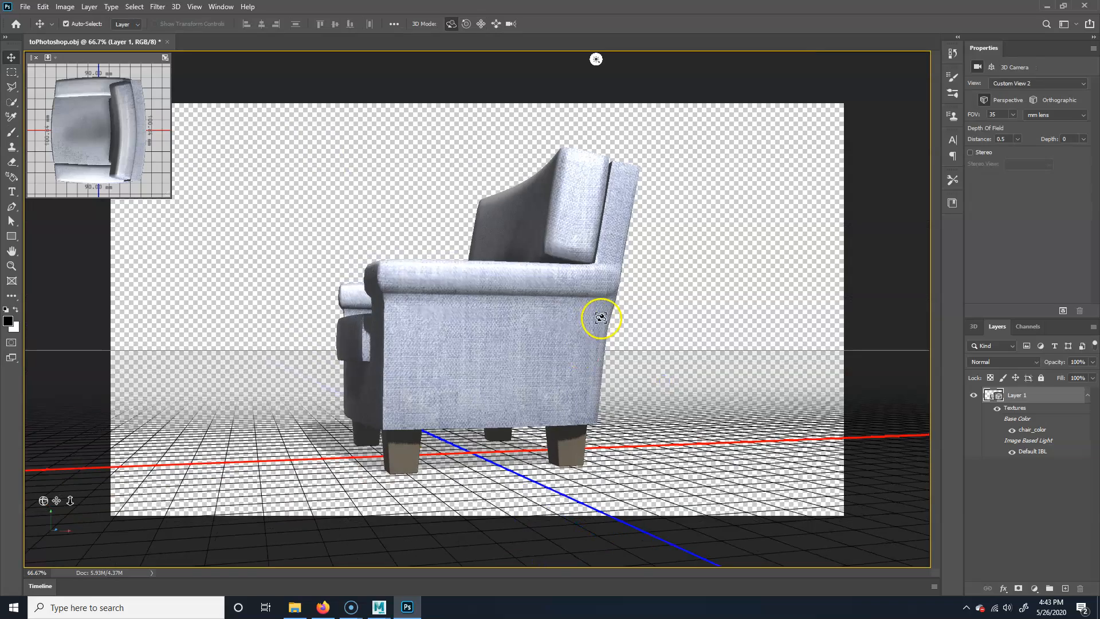
key(b)
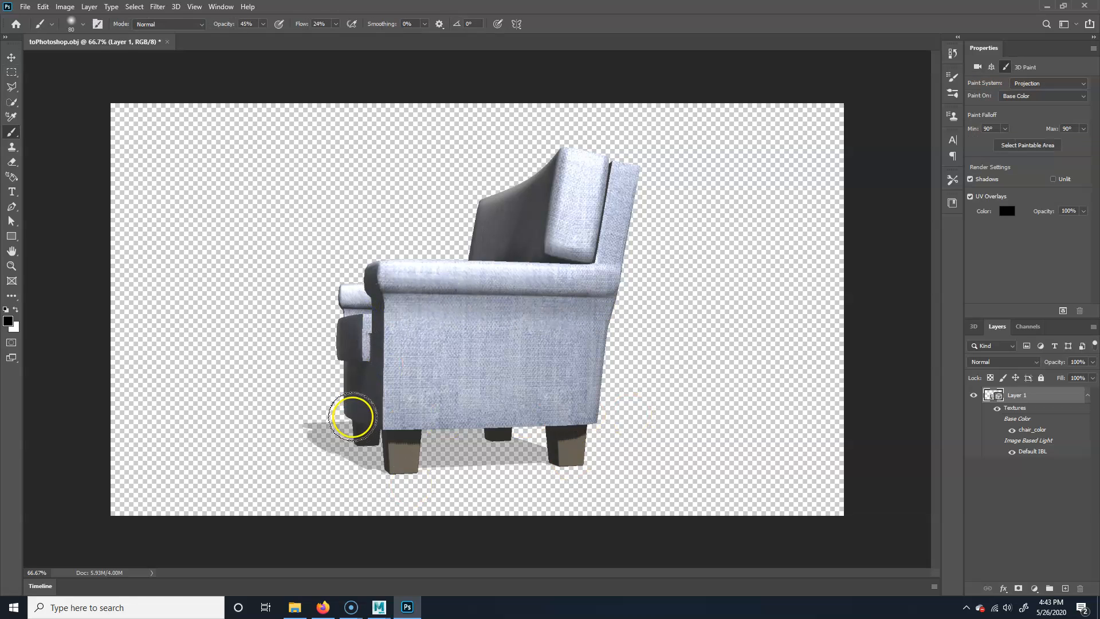
key(v)
mouse_move(278, 346)
mouse_down()
mouse_move(417, 363)
mouse_move(526, 351)
mouse_up()
key(b)
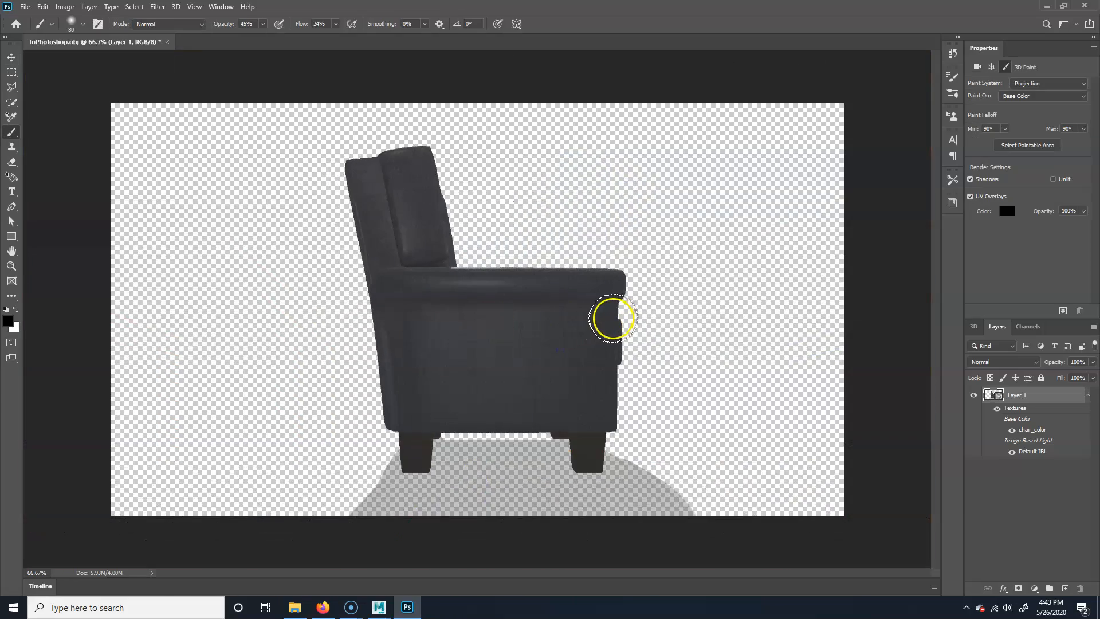
drag(485, 307, 393, 316)
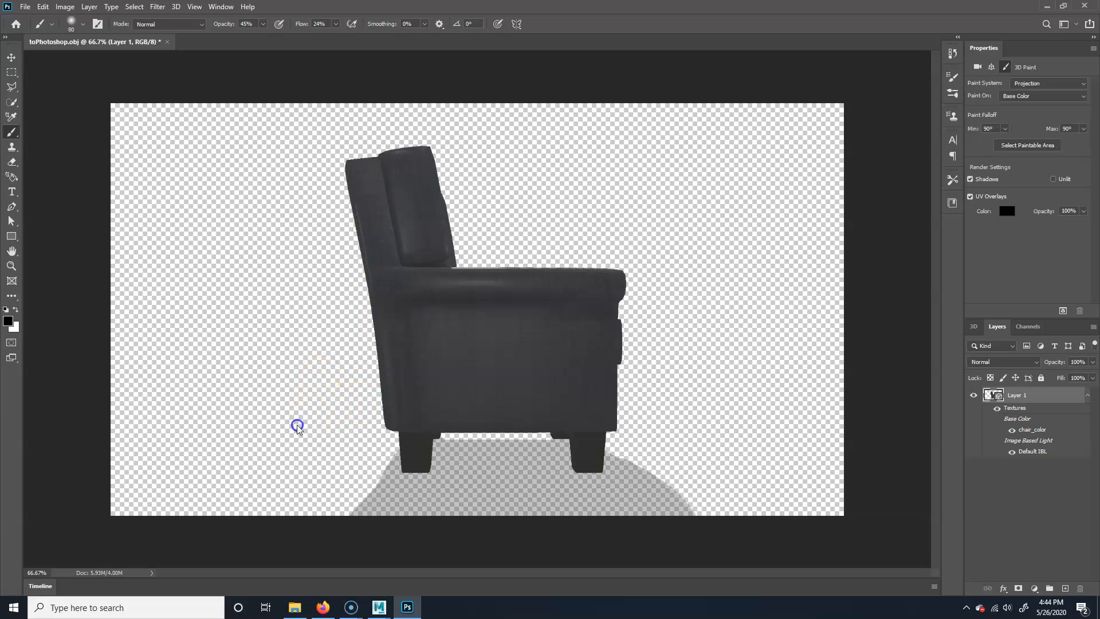
Step: Brush white wear along the upper rear edge of the chair back with a soft 50 px brush
key(v)
mouse_move(287, 407)
mouse_down()
mouse_move(338, 368)
mouse_move(430, 365)
mouse_move(510, 381)
mouse_move(498, 422)
mouse_move(483, 414)
mouse_up()
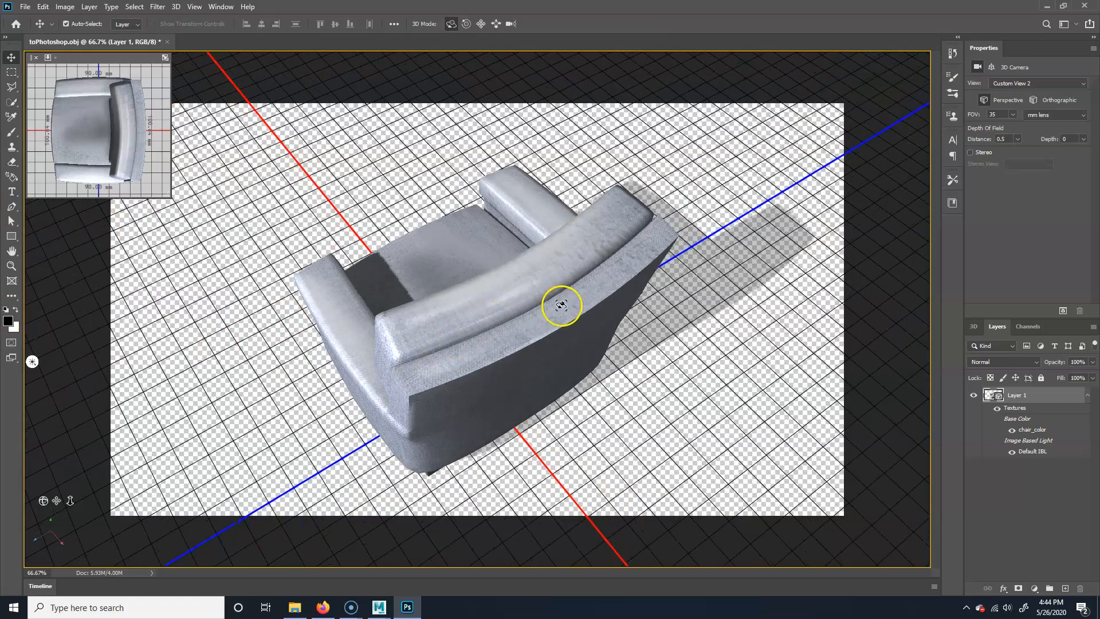
key(b)
key(x)
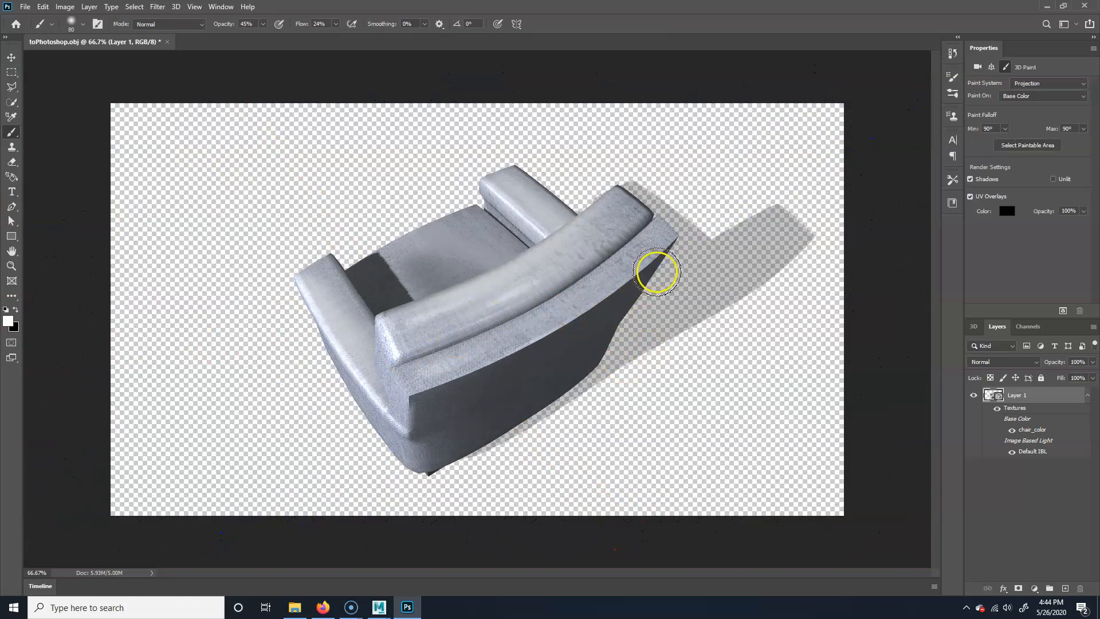
mouse_move(662, 254)
mouse_down()
mouse_move(659, 246)
mouse_move(609, 301)
mouse_up()
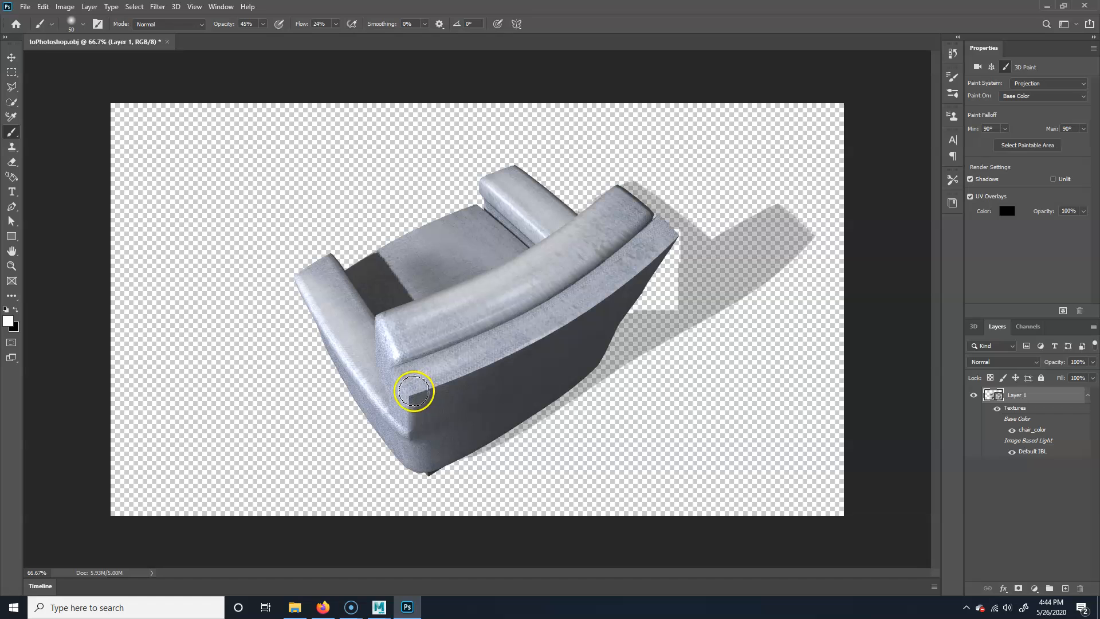
mouse_move(675, 235)
mouse_down()
mouse_move(565, 321)
mouse_move(407, 402)
mouse_move(613, 364)
mouse_up()
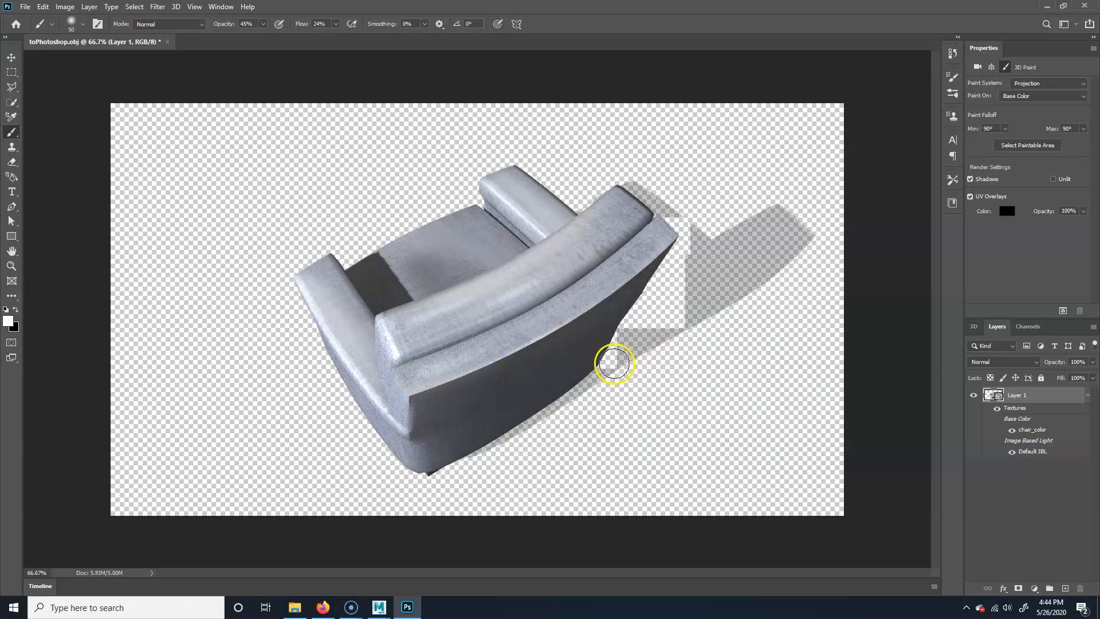
Step: Brush white wear along the side edges of the backrest and the adjoining armrest with the 50 px brush
mouse_move(548, 421)
mouse_down()
mouse_move(428, 380)
mouse_move(548, 299)
mouse_up()
key(v)
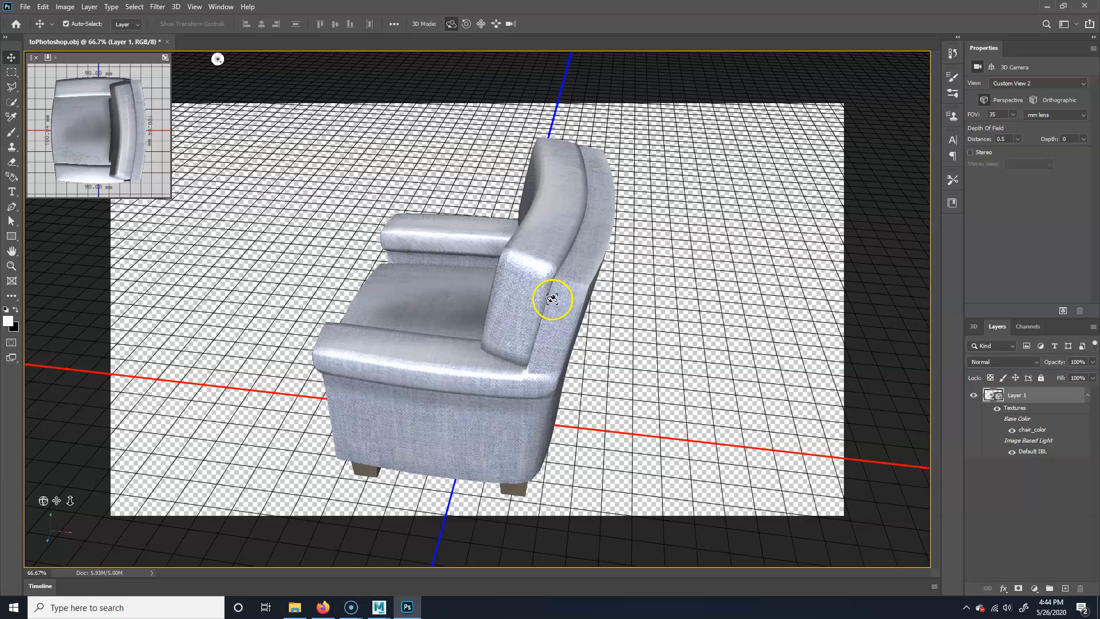
key(b)
mouse_move(567, 287)
mouse_down()
mouse_move(555, 285)
mouse_move(573, 289)
mouse_up()
mouse_move(515, 268)
mouse_down()
mouse_move(550, 265)
mouse_move(494, 253)
mouse_up()
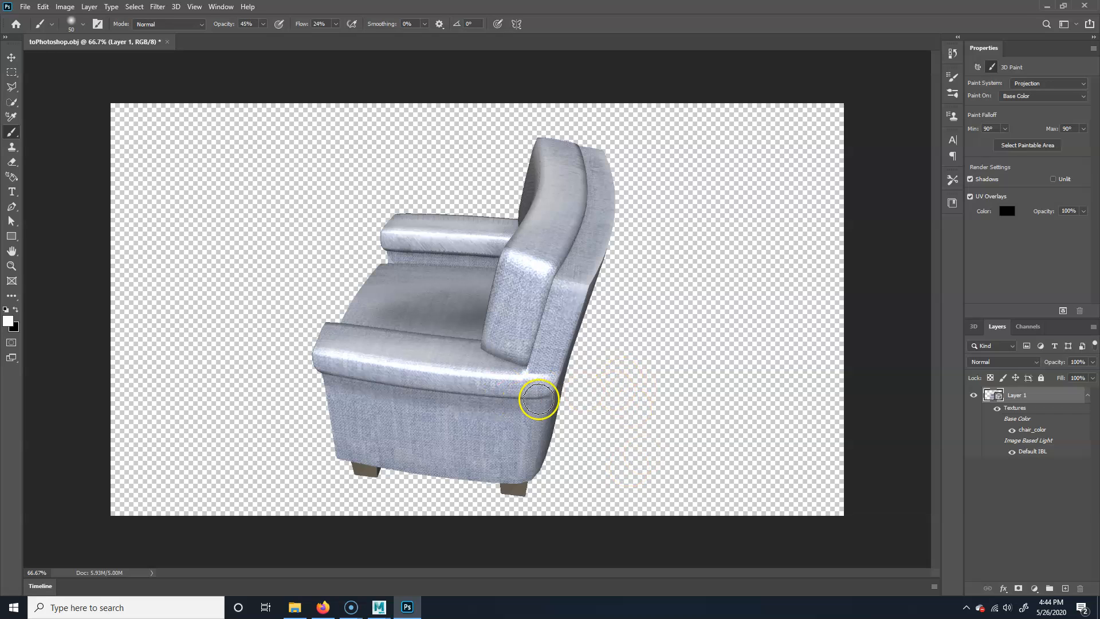
click(462, 319)
Step: Select the chair mesh, try rotating it within the scene, and undo the rotation
key(v)
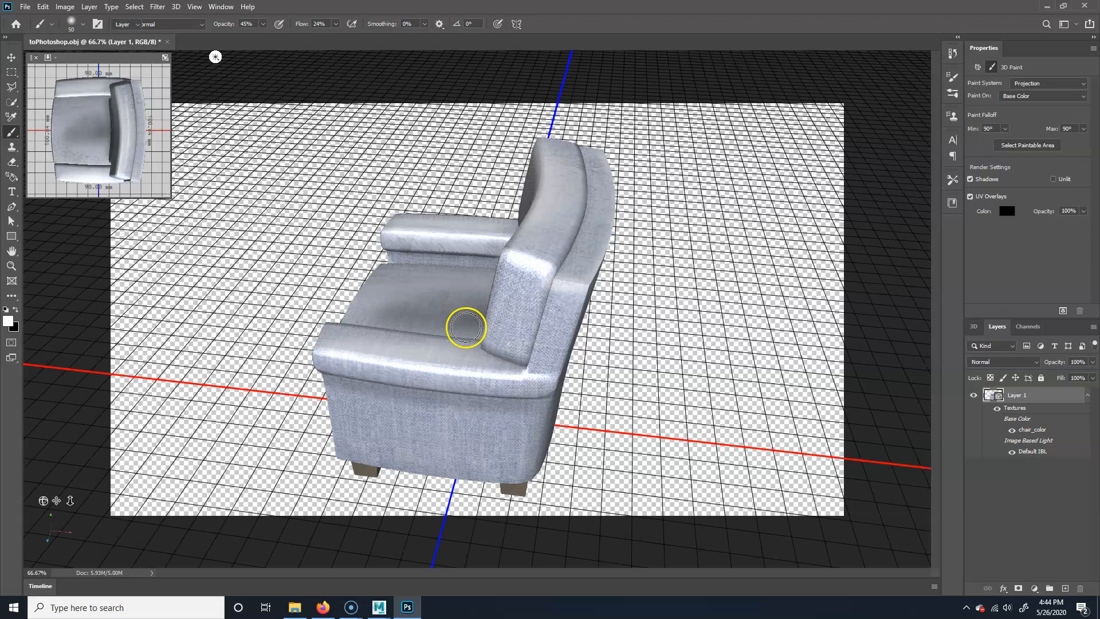
click(461, 321)
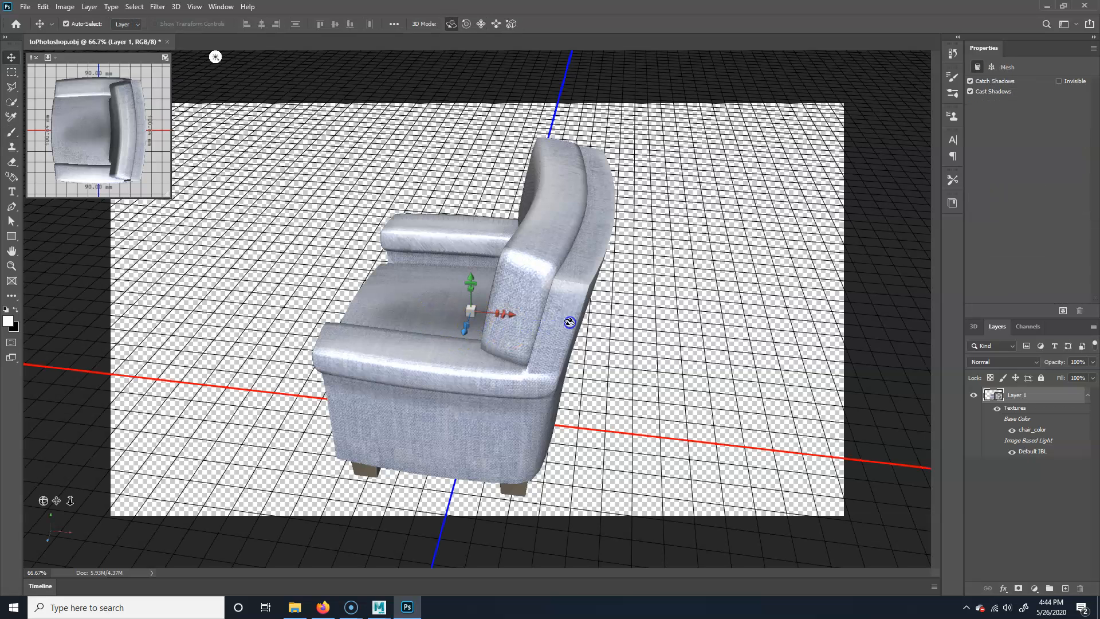
drag(460, 320, 487, 319)
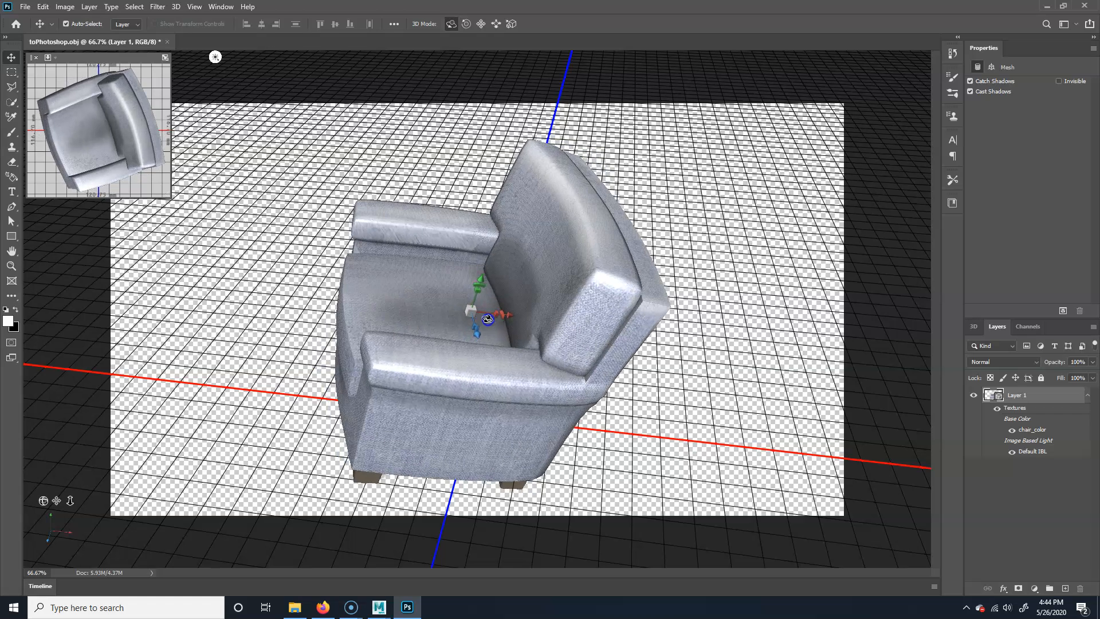
key(ctrl+z)
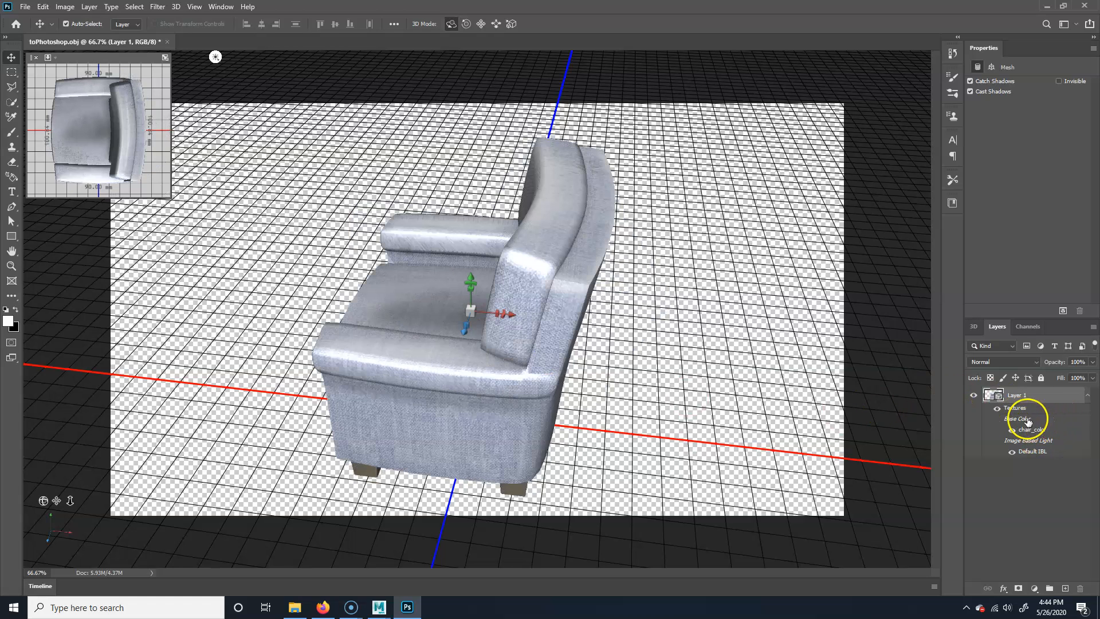
Step: Hide the chair_color texture to view the bare chair, then show it again
click(1012, 430)
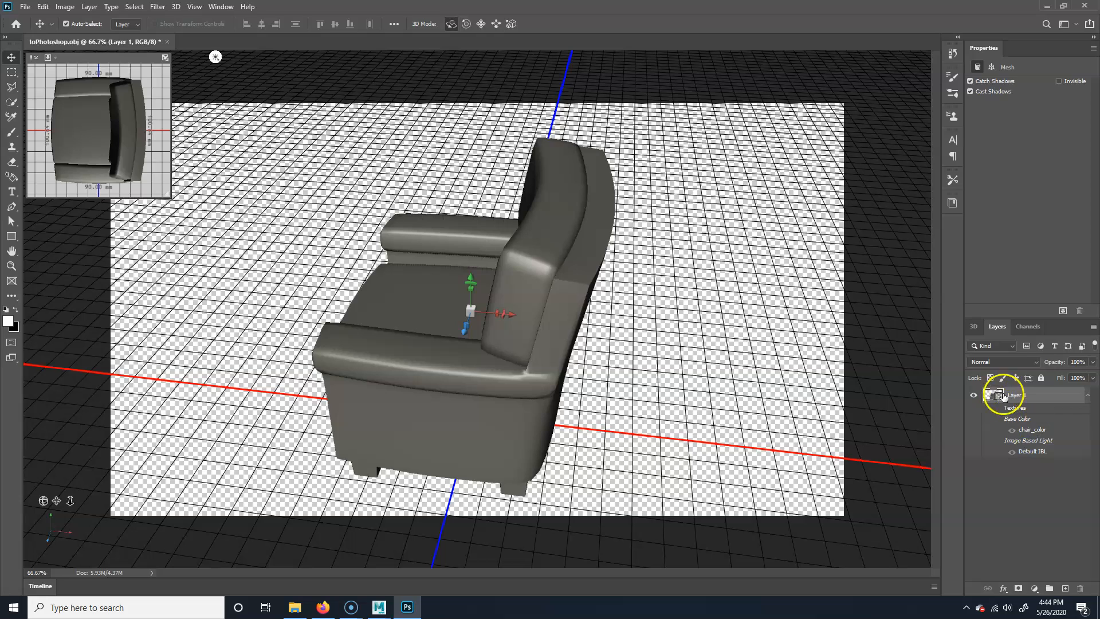
click(976, 327)
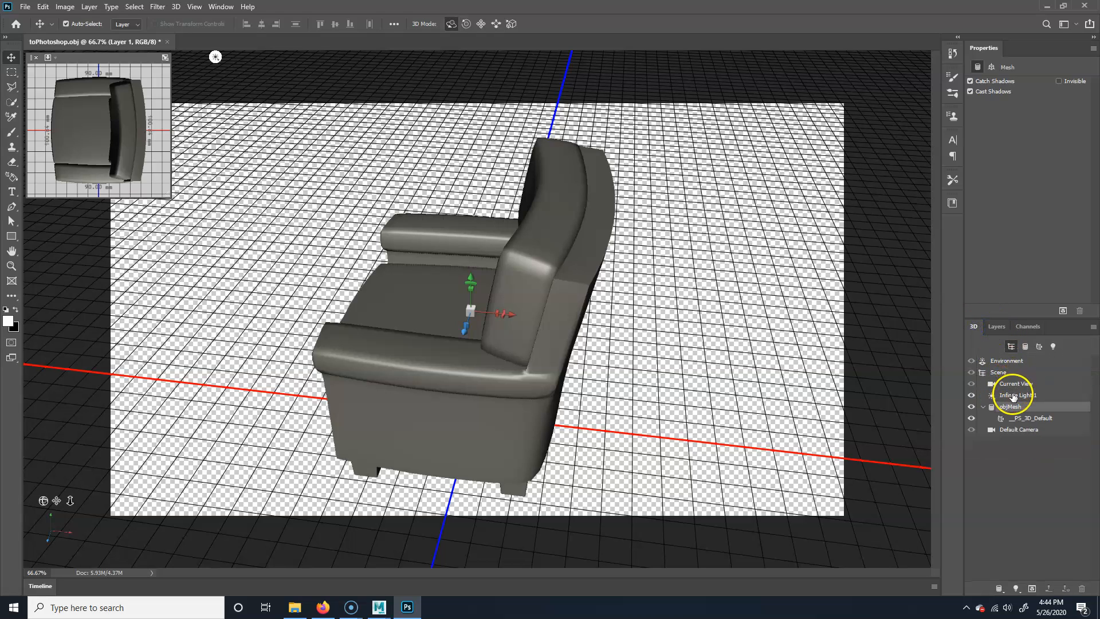
click(997, 327)
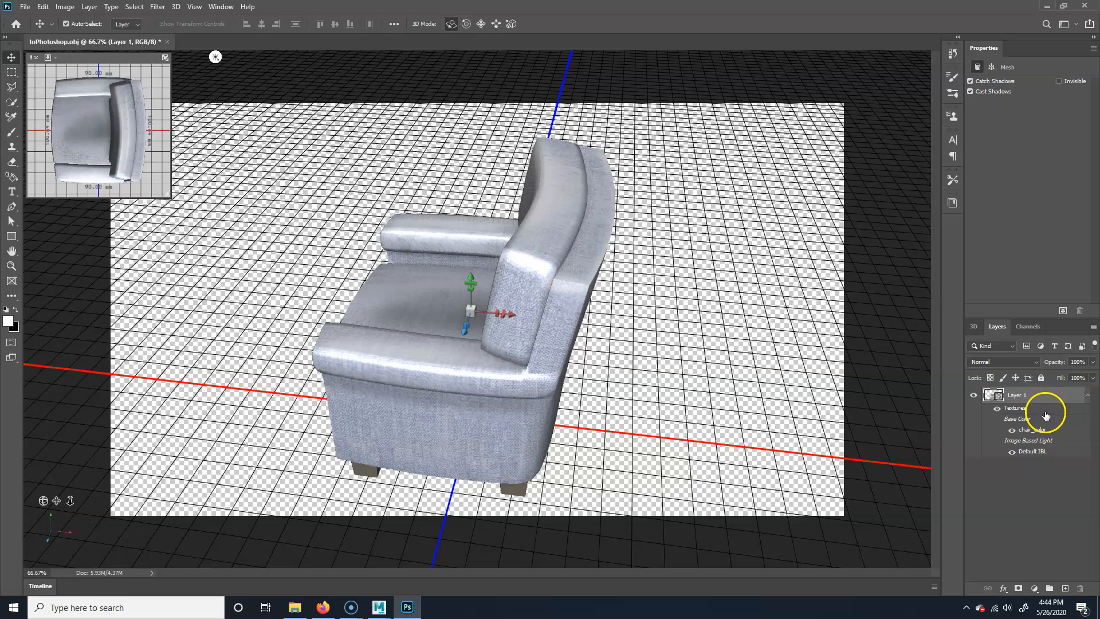
Step: Brush white wear along the front-facing edges of the backrest, both armrests and the seat with the 50 px brush
click(978, 324)
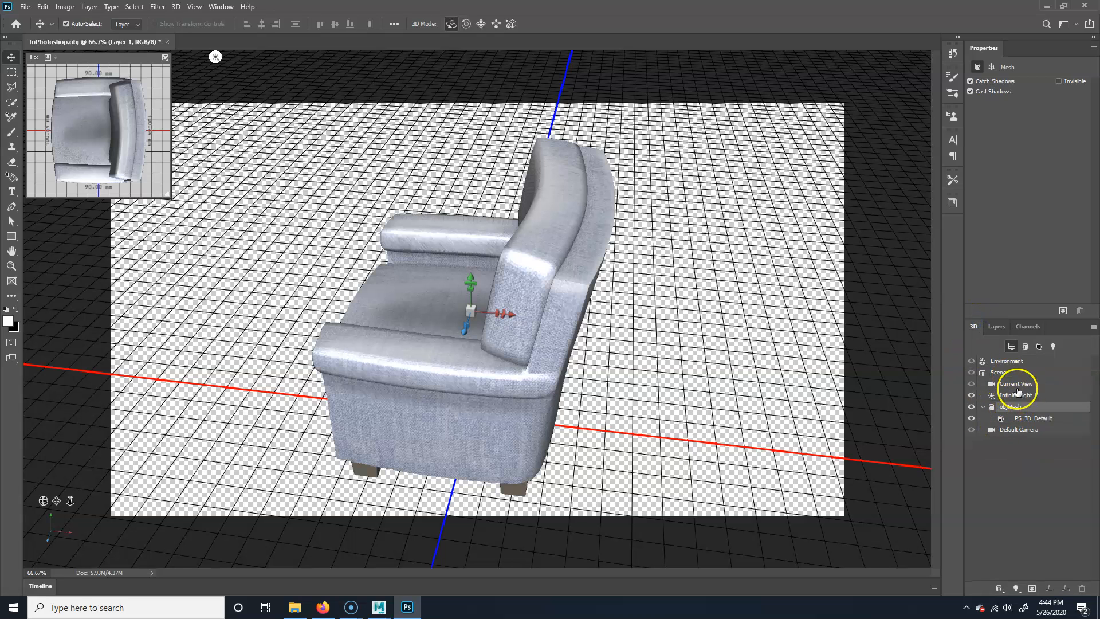
click(1016, 383)
mouse_move(403, 310)
mouse_down()
mouse_move(521, 329)
mouse_move(518, 315)
mouse_up()
key(b)
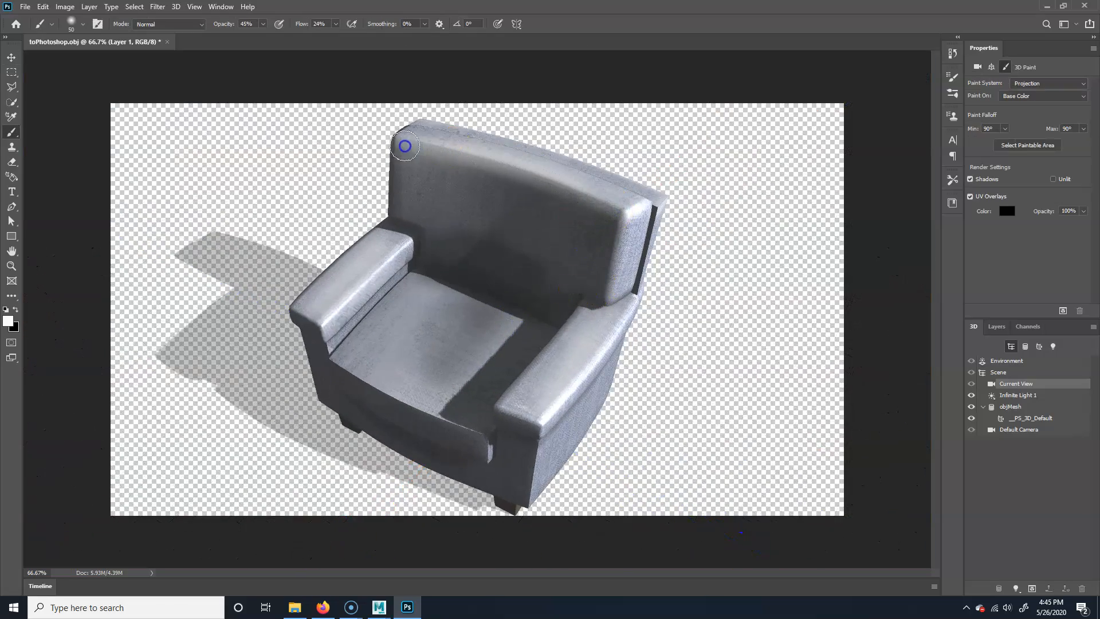
drag(621, 235, 613, 284)
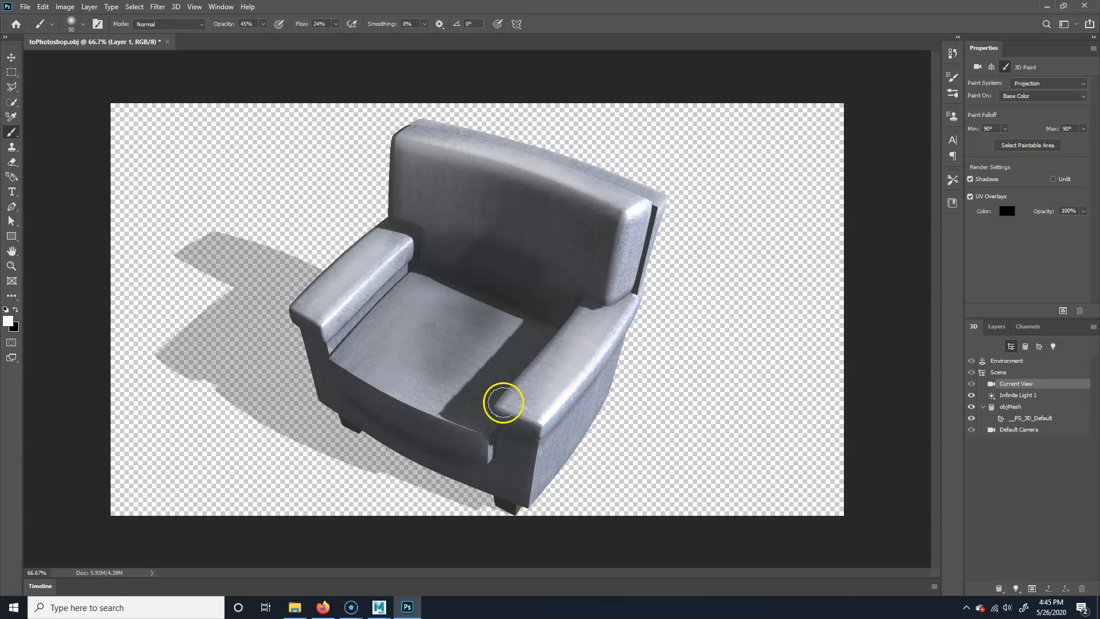
drag(533, 368, 522, 414)
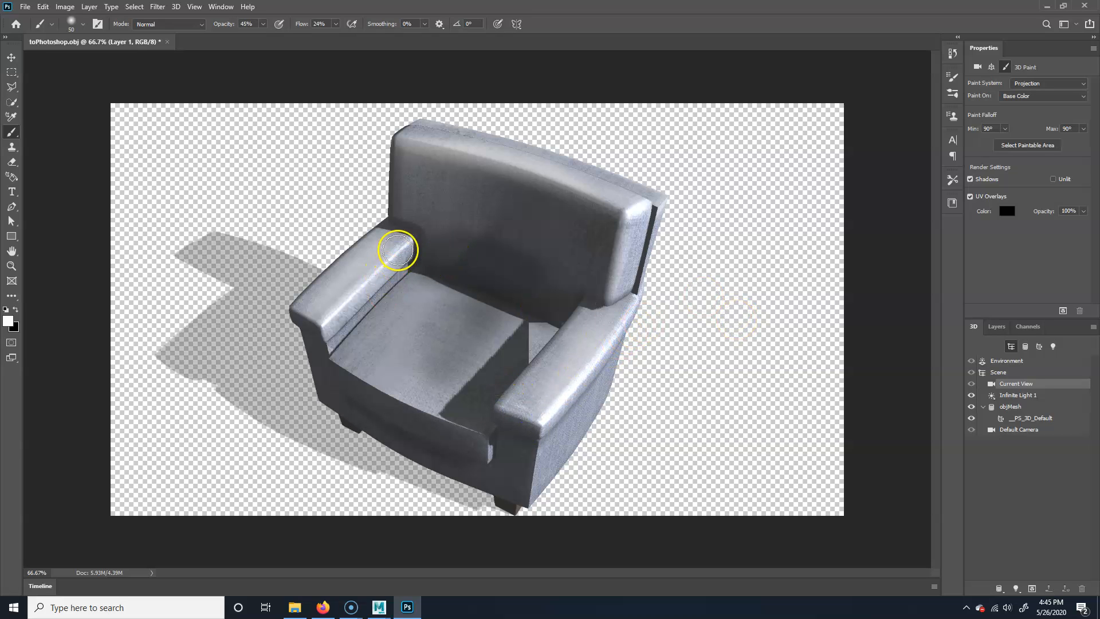
mouse_move(298, 317)
mouse_down()
mouse_move(336, 273)
mouse_move(372, 260)
mouse_up()
click(572, 312)
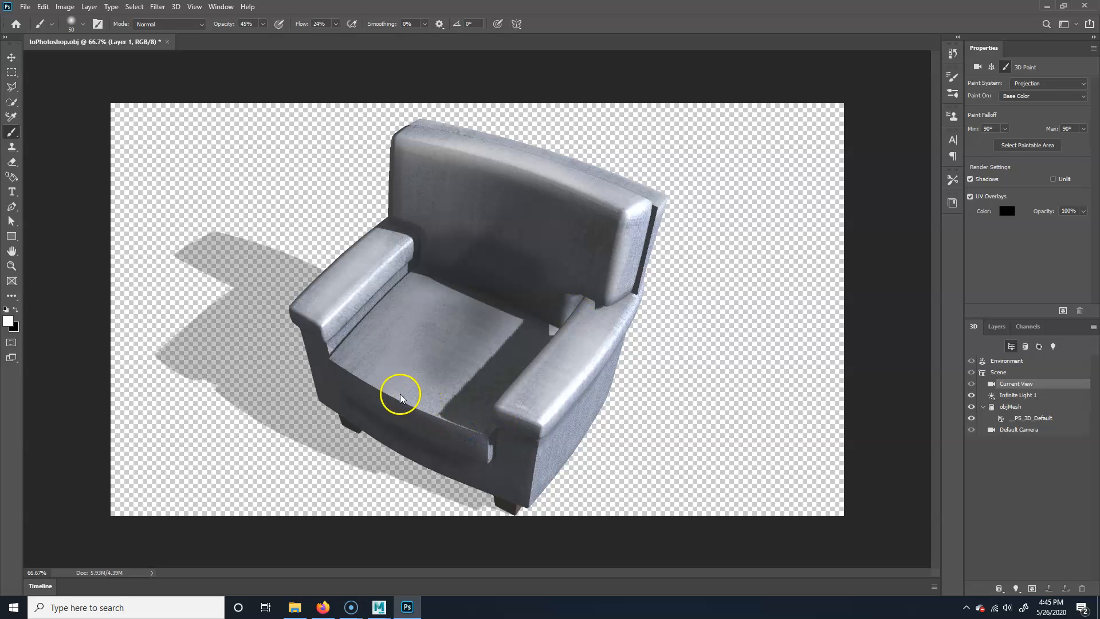
click(345, 359)
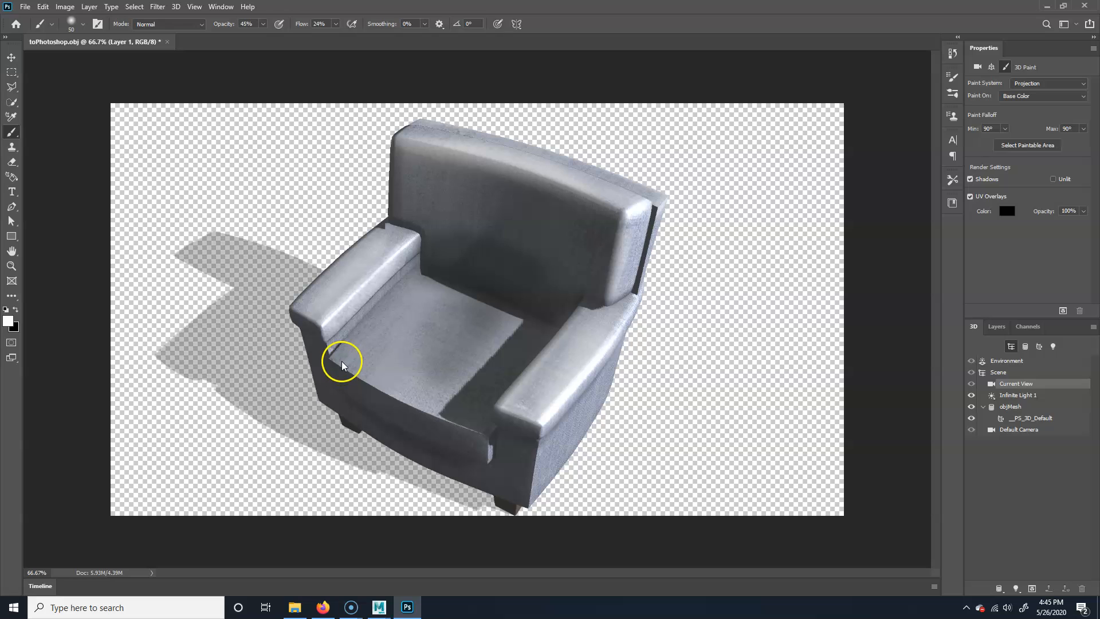
click(342, 372)
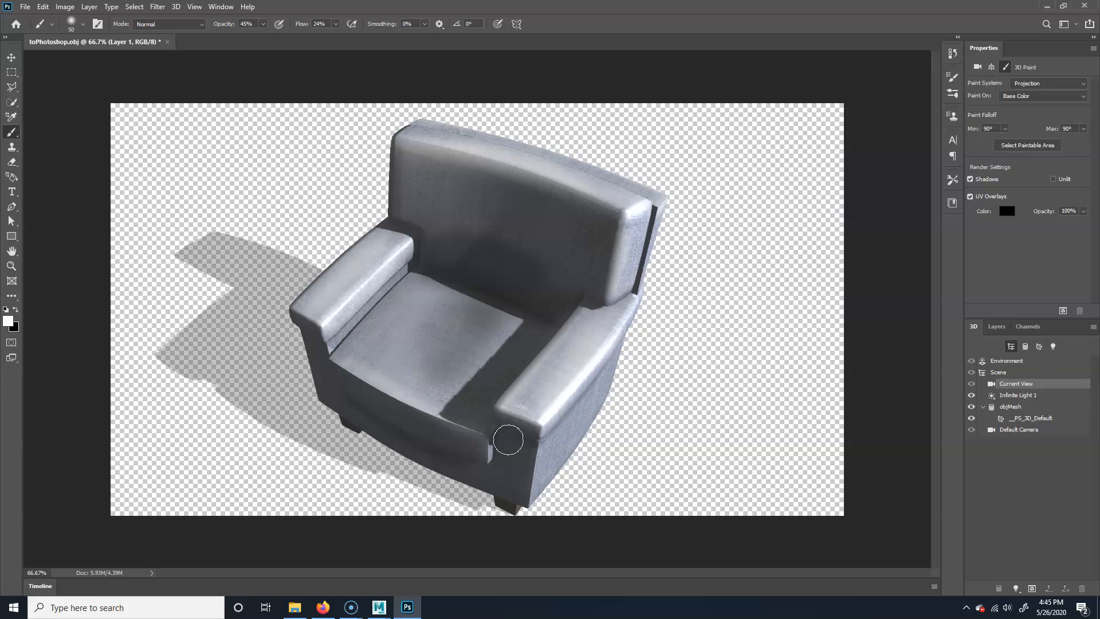
Step: Examine the painted chair from several angles and the base color texture options of its __PS_3D_Default material
click(647, 460)
key(v)
mouse_move(679, 407)
mouse_down()
mouse_move(634, 385)
mouse_move(663, 385)
mouse_up()
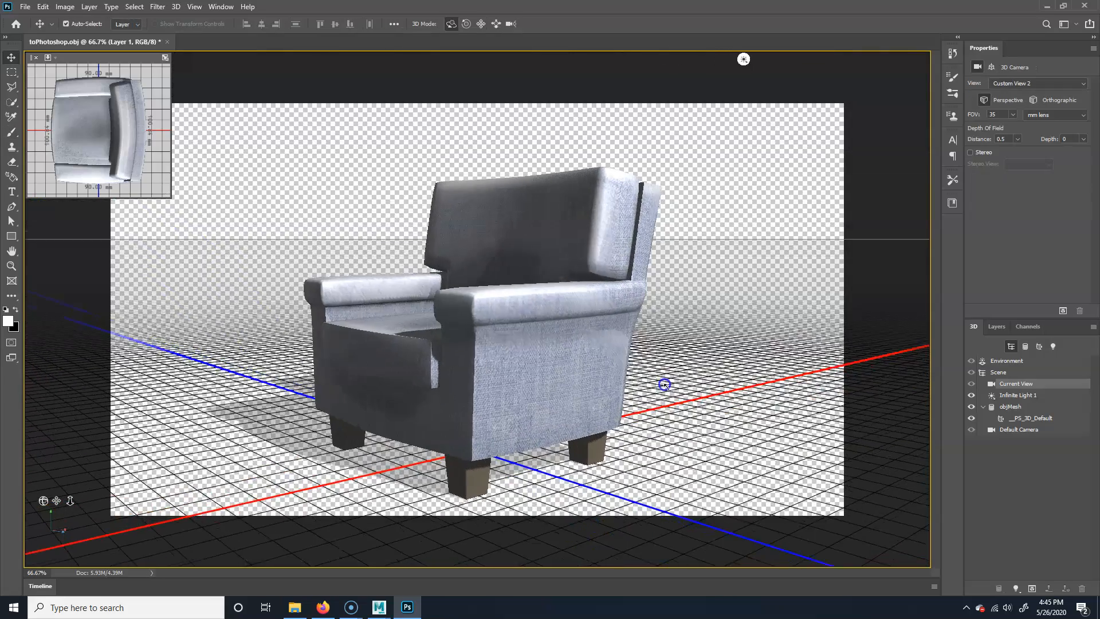
drag(544, 472, 575, 492)
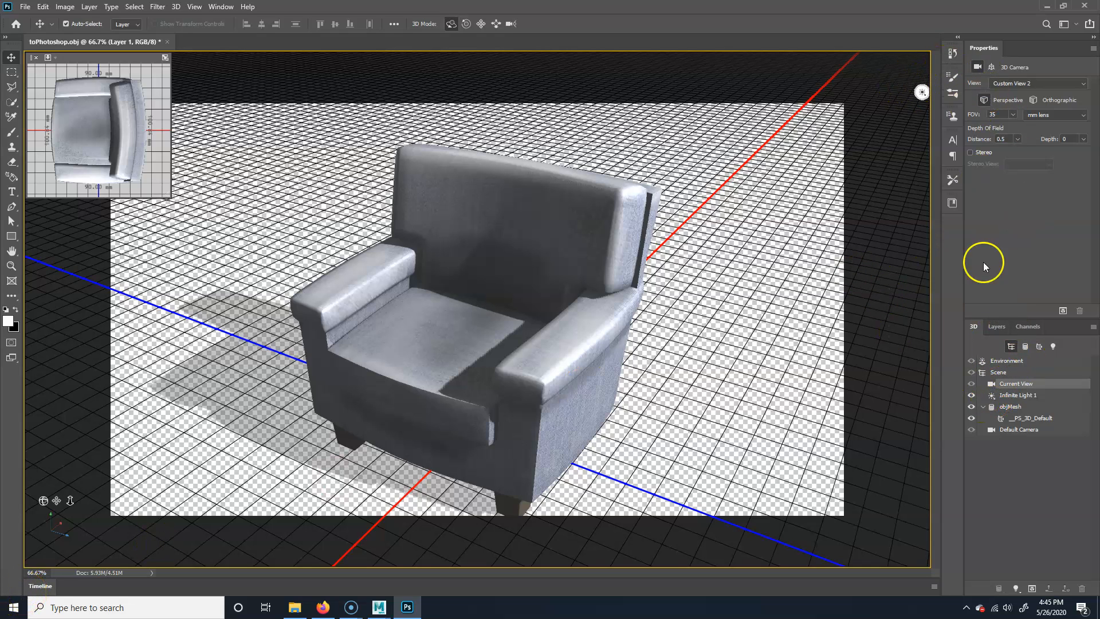
click(997, 327)
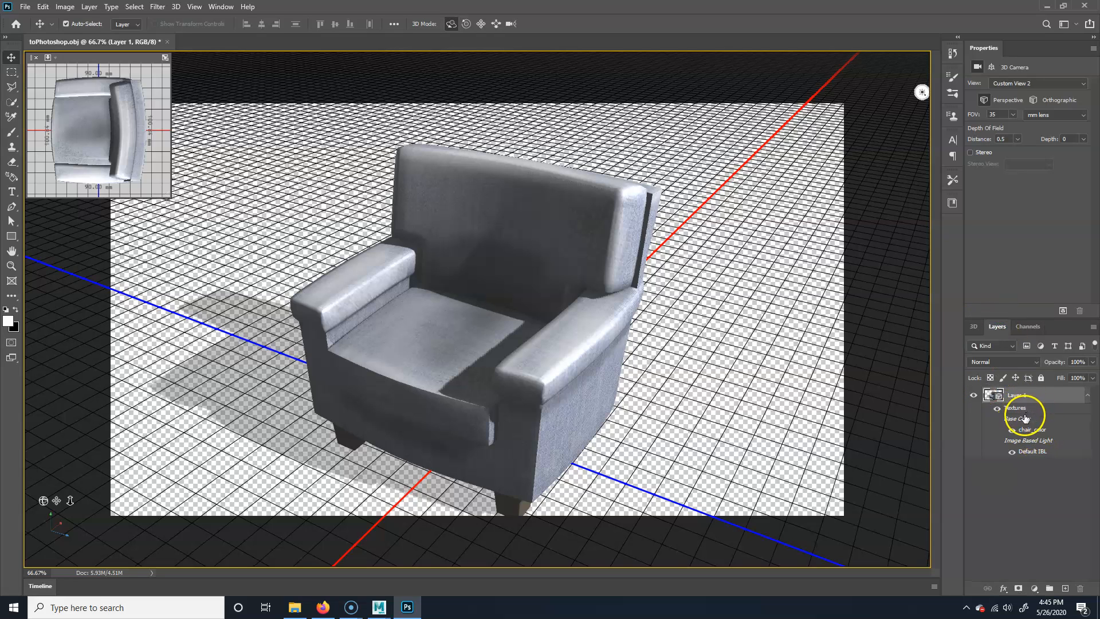
click(1025, 416)
double_click(1037, 425)
click(973, 329)
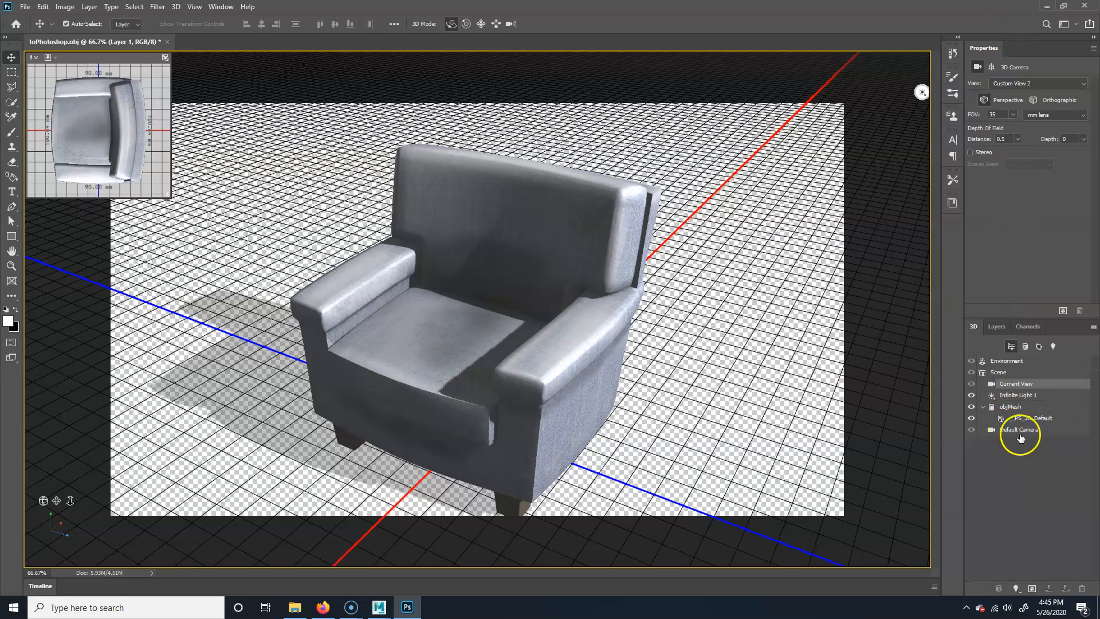
click(1028, 417)
click(1031, 87)
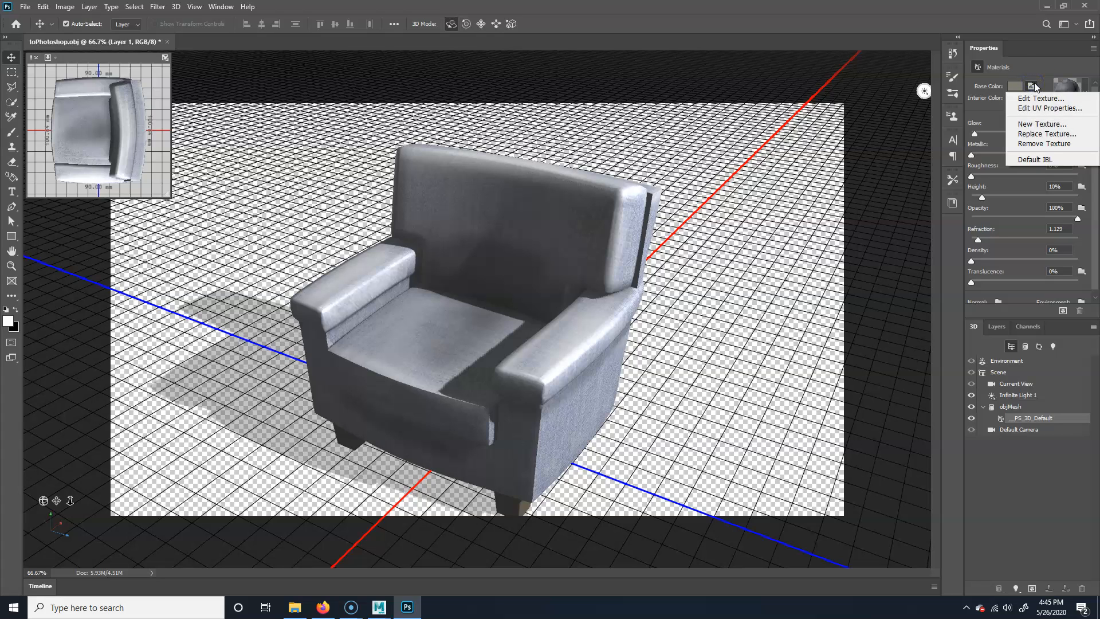
click(1056, 54)
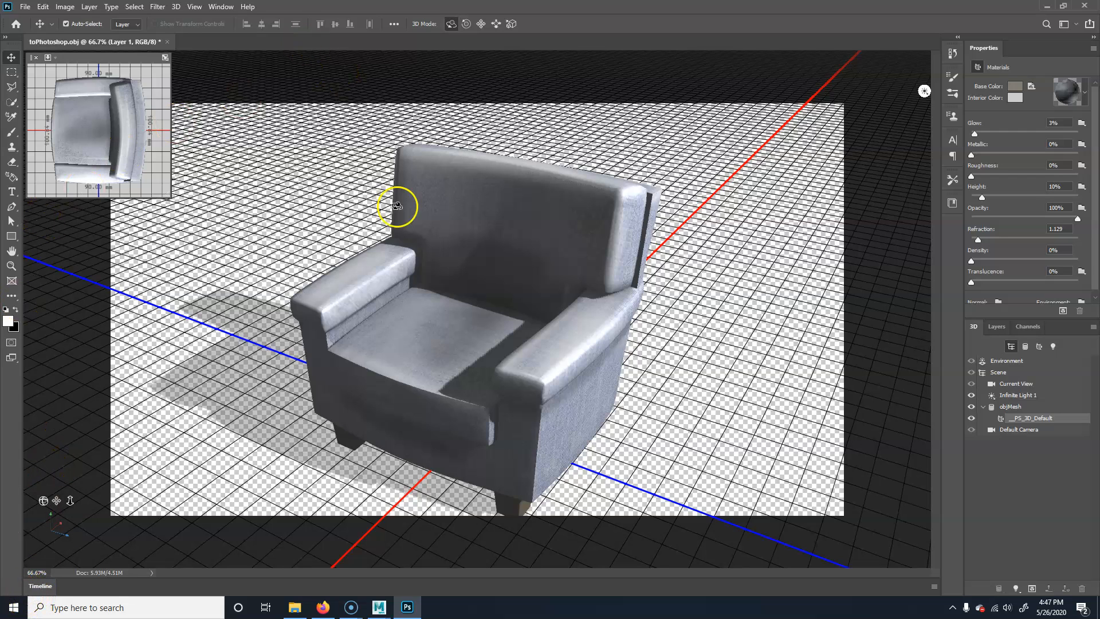
Step: Export the 3D layer as a Wavefront OBJ with JPEG textures, saved as toMaya in the scenes folder
click(176, 8)
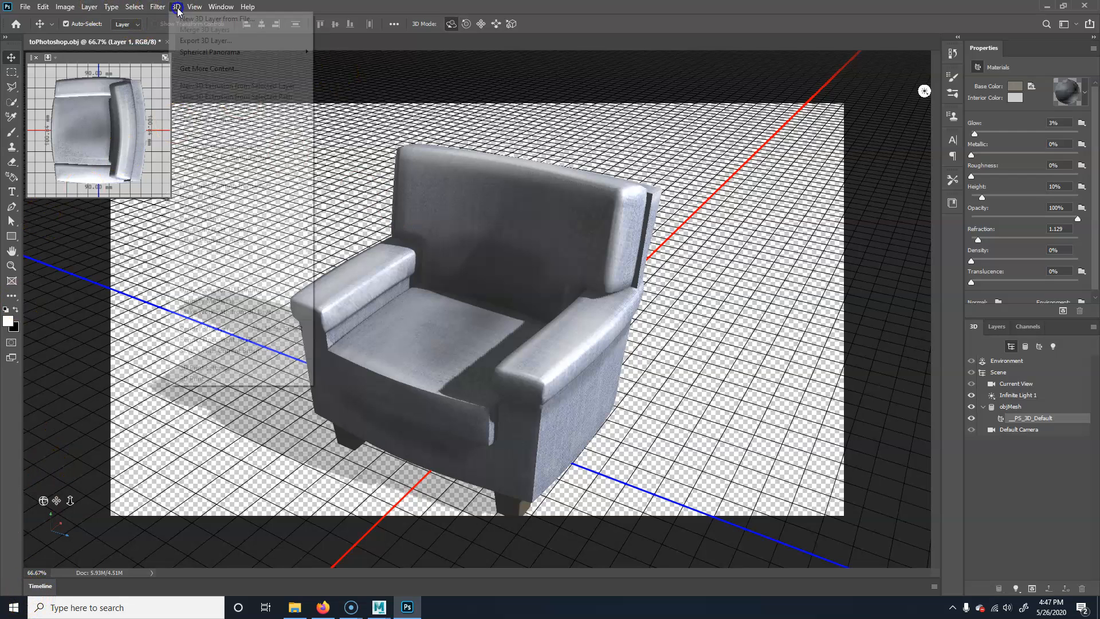
click(226, 41)
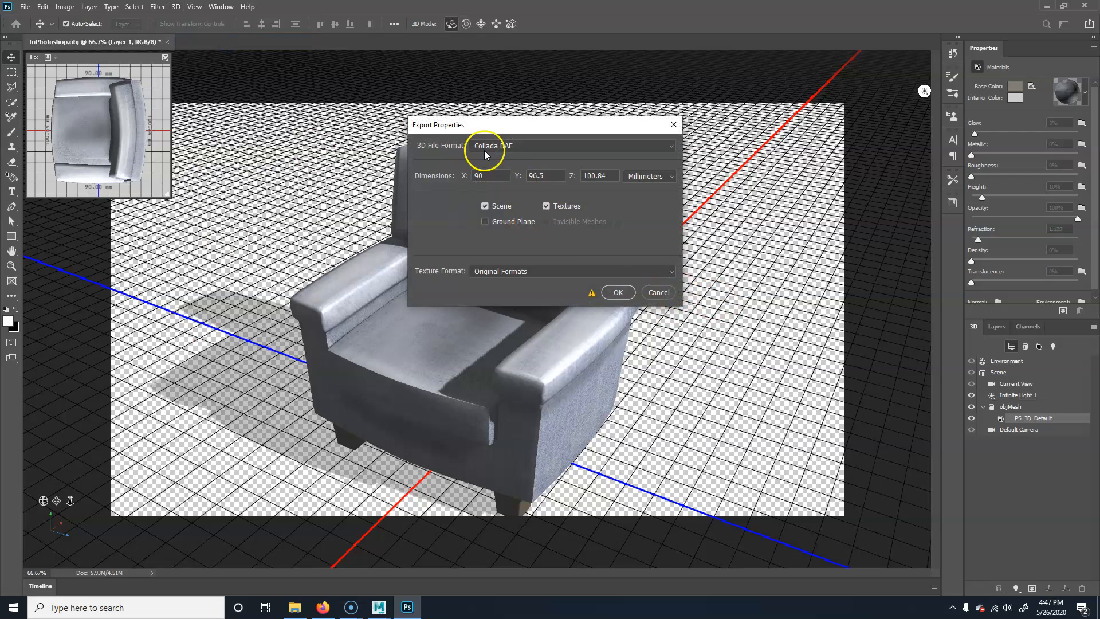
click(515, 146)
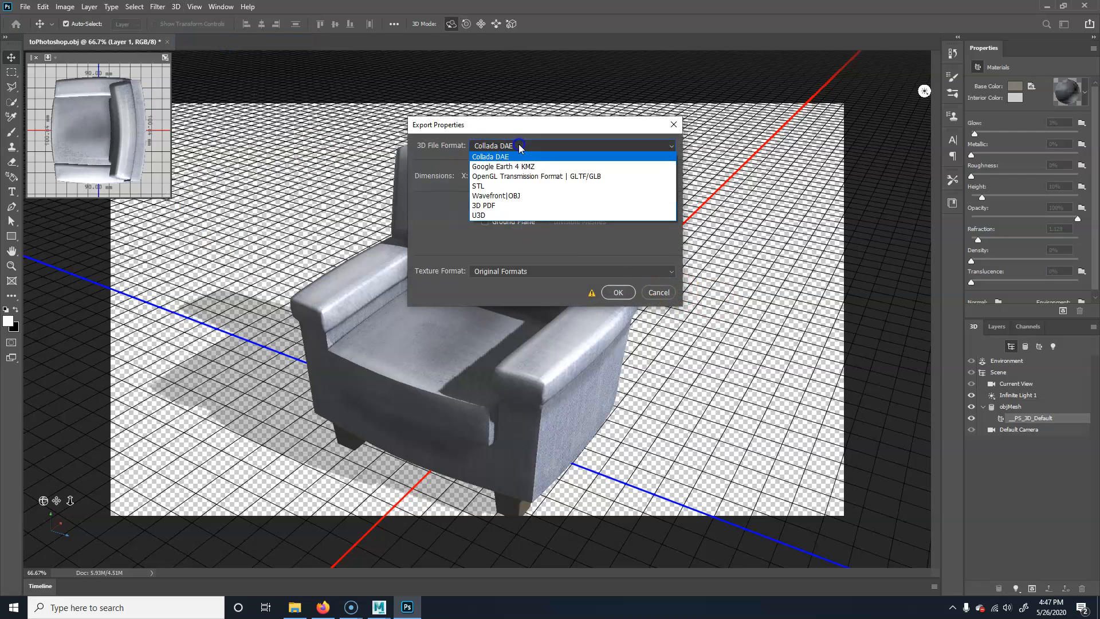
click(533, 278)
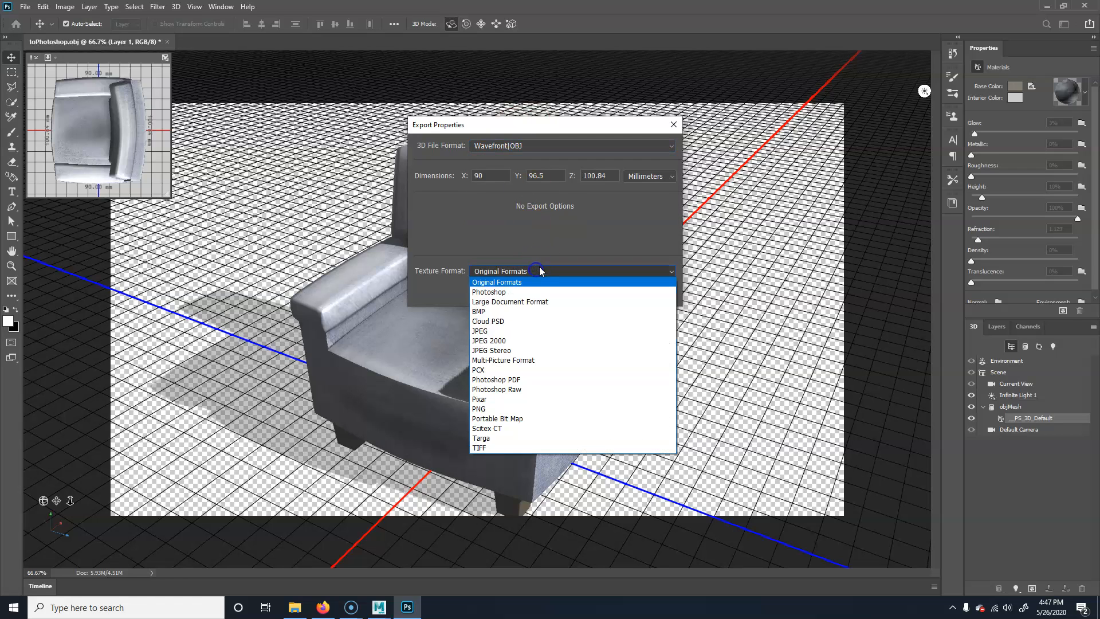
click(512, 333)
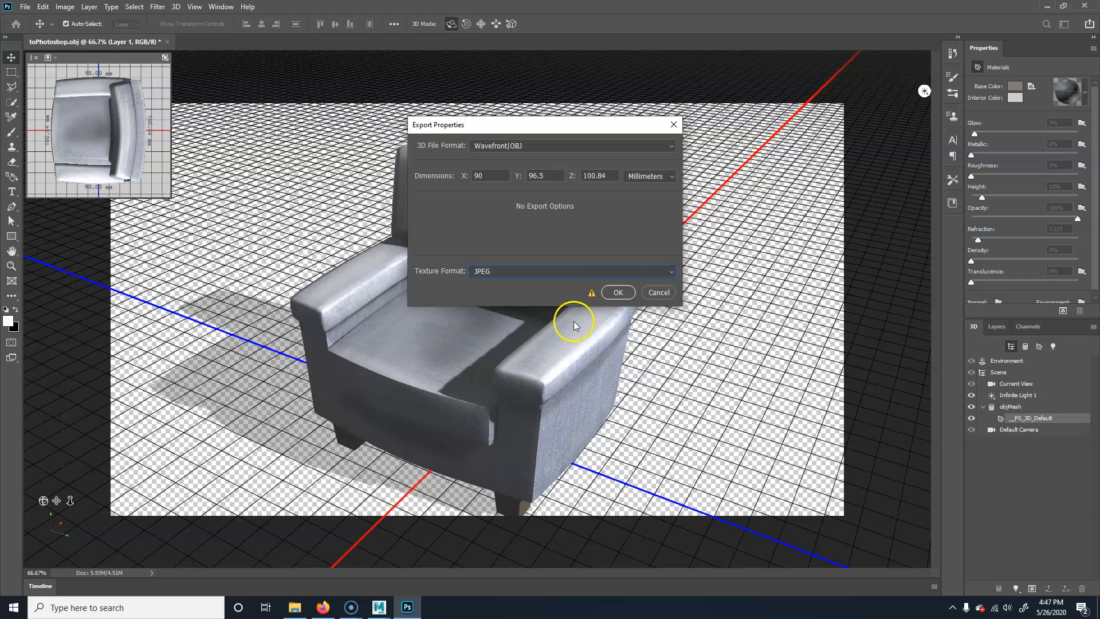
click(617, 293)
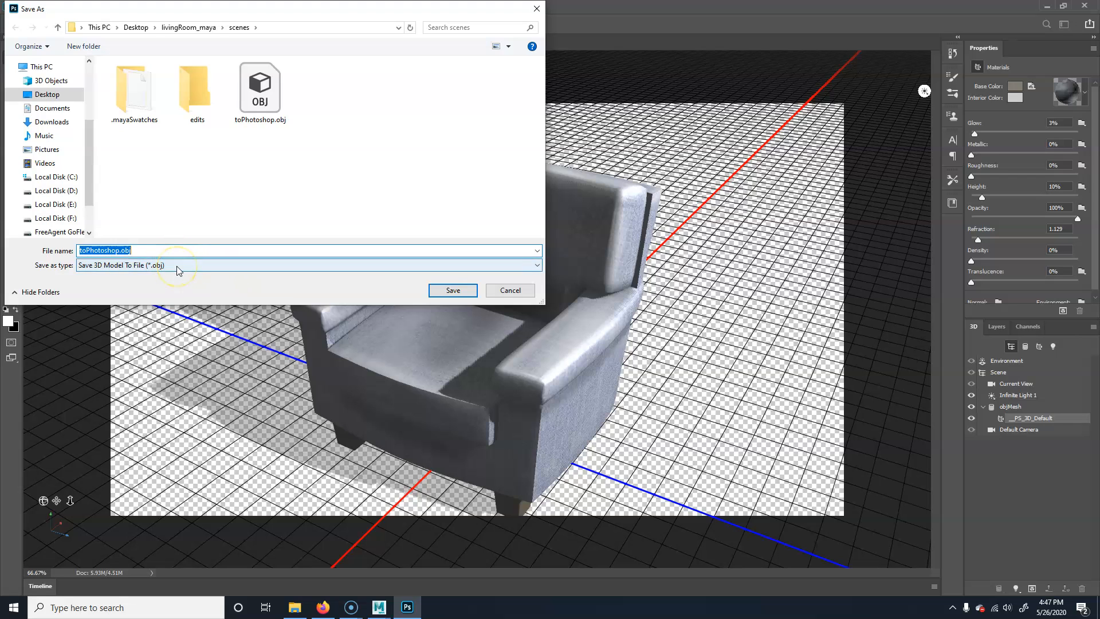
text(toMaya)
click(451, 289)
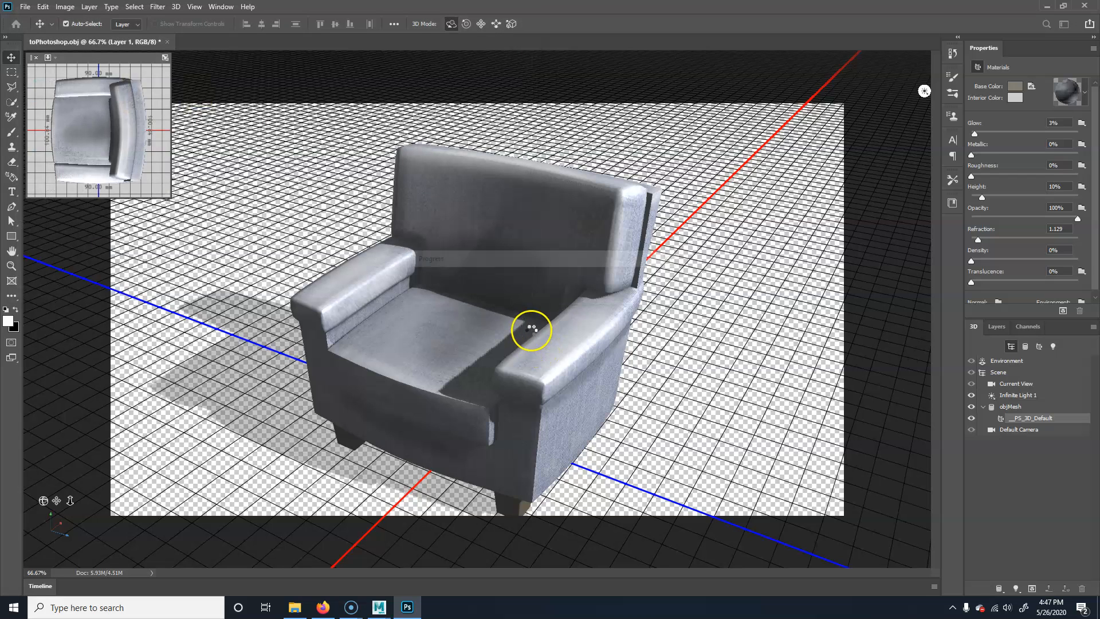
Step: Switch to Maya and open the file texture node connected to the chair_mat material's color
mouse_move(394, 612)
click(453, 561)
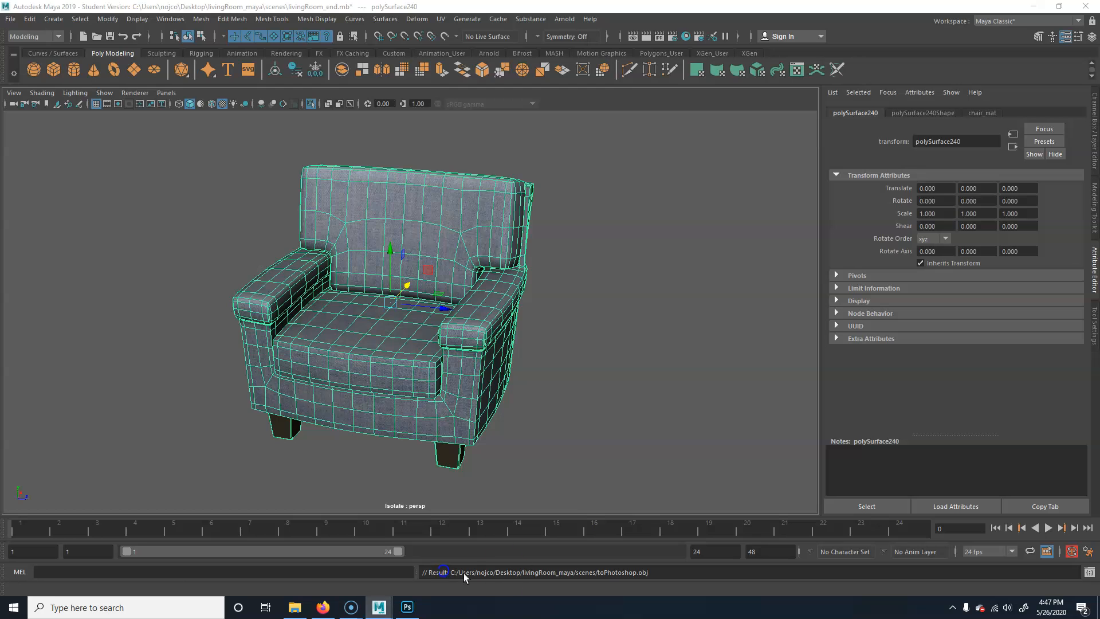
click(993, 115)
click(1060, 240)
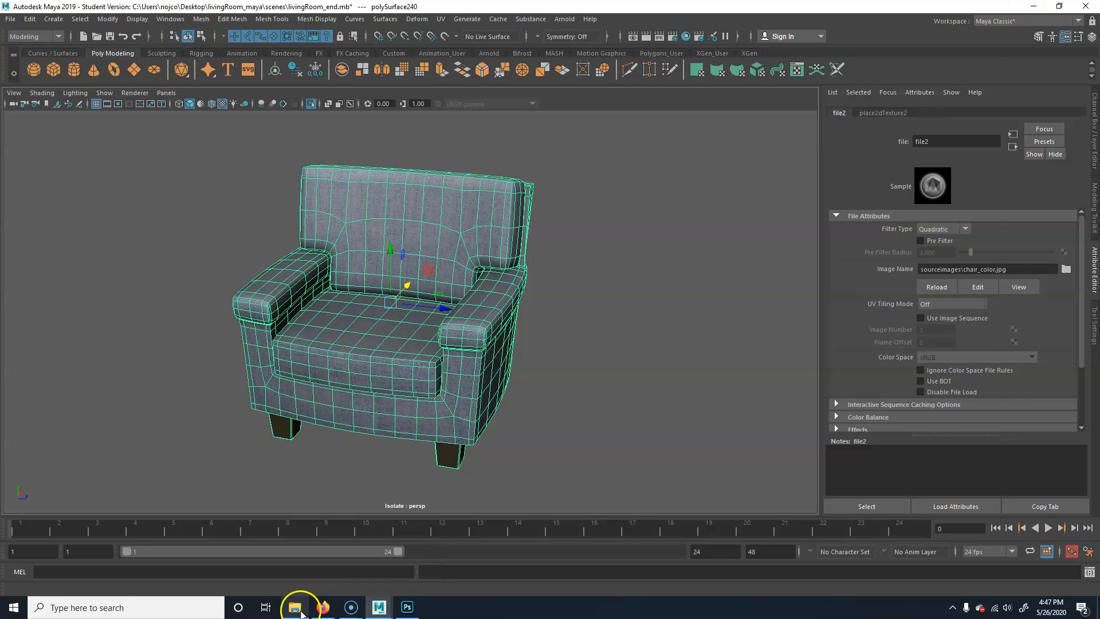
Step: Switch to File Explorer and copy chair_color.jpg from the livingRoom_maya scenes folder
click(294, 607)
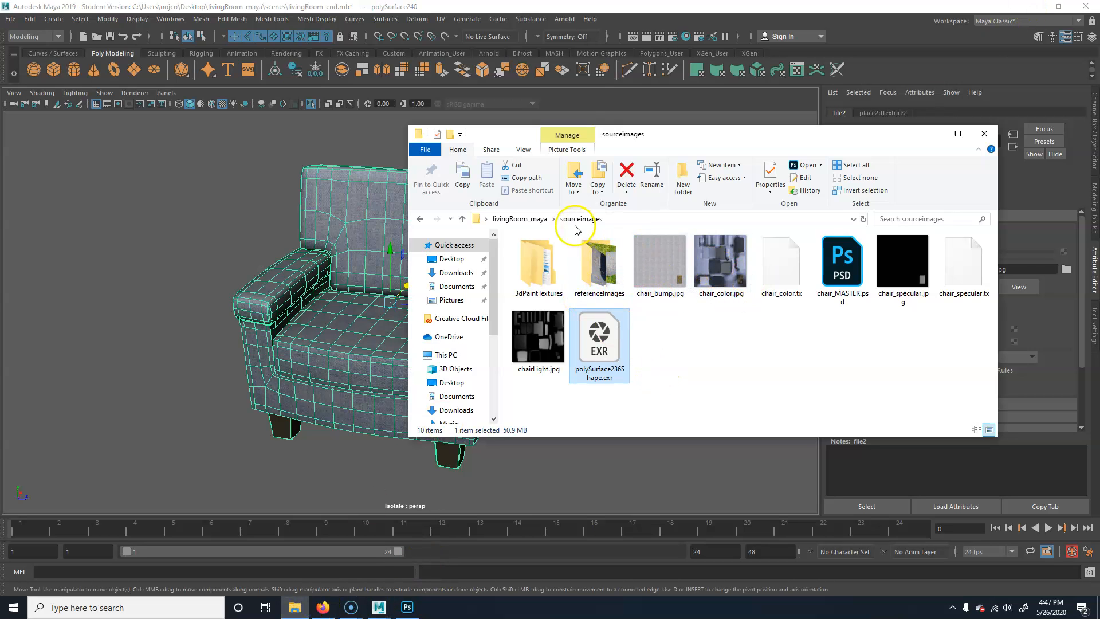
click(515, 219)
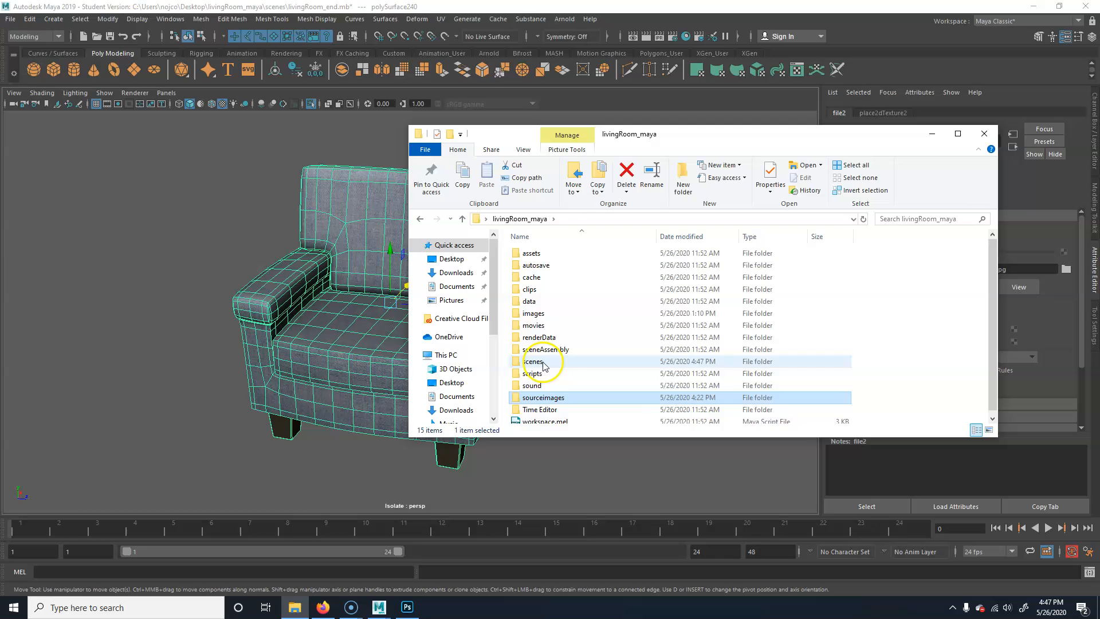
double_click(533, 362)
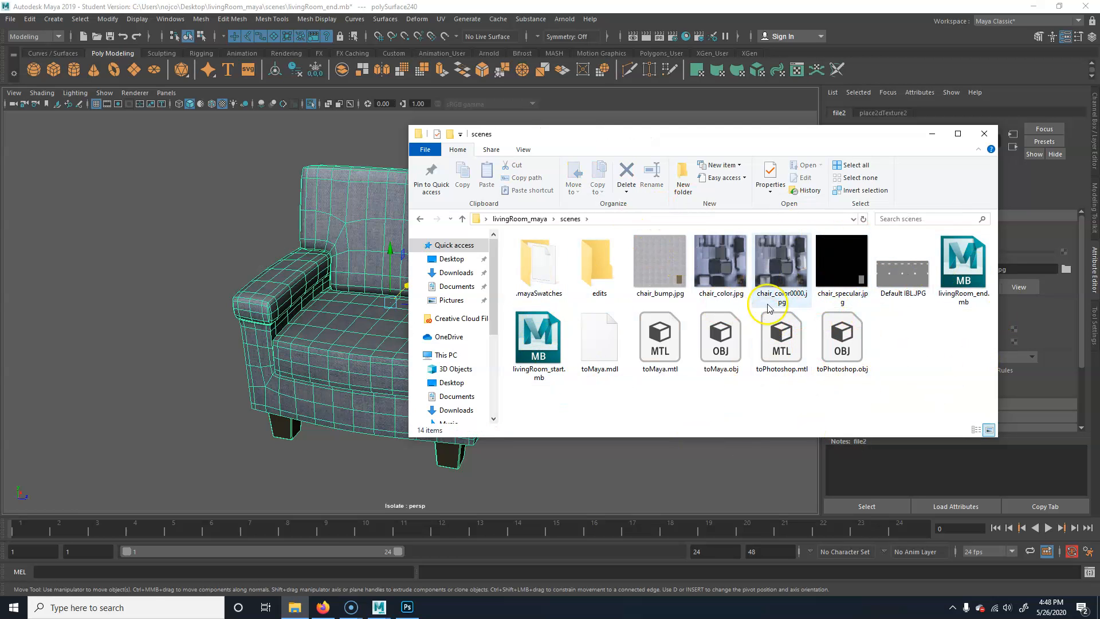
click(739, 266)
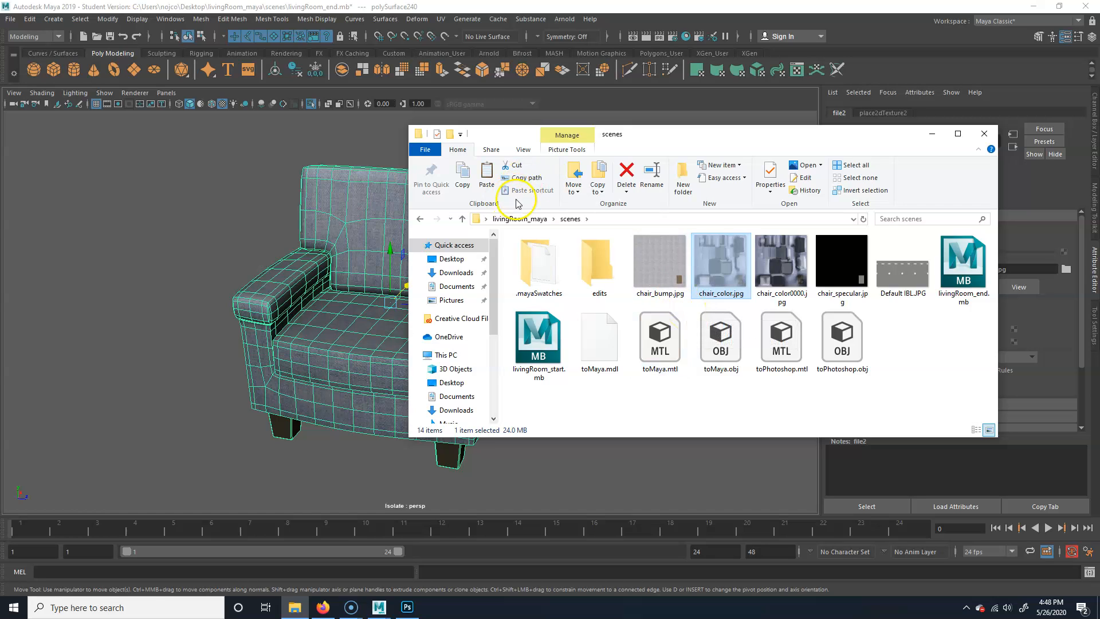
Step: Paste the copied chair_color.jpg into the sourceimages folder, replacing the existing file
click(519, 218)
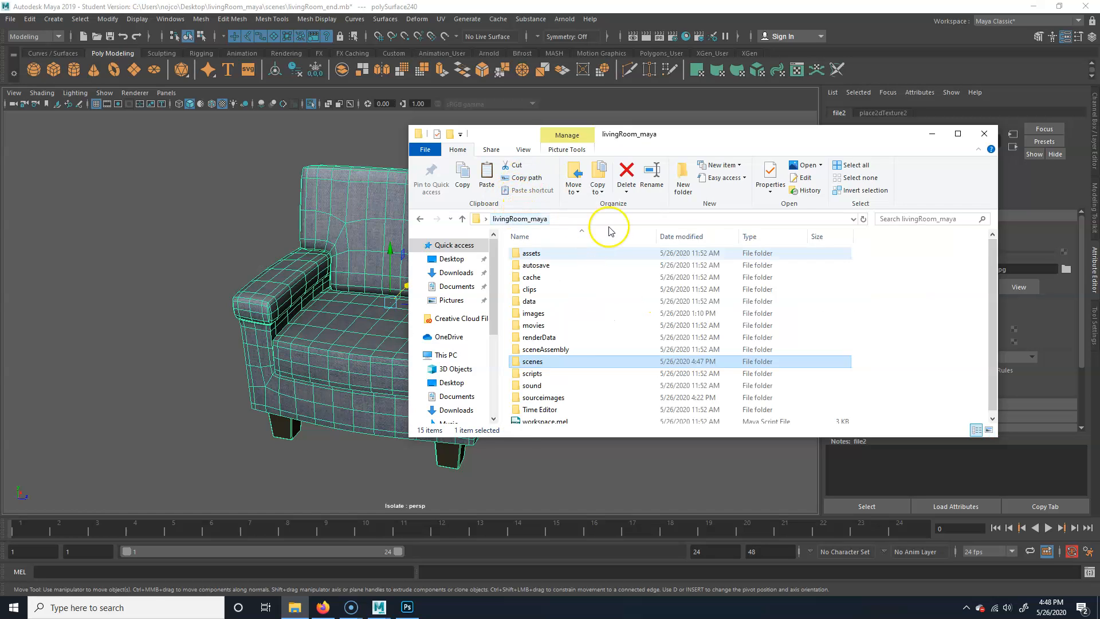
double_click(543, 396)
click(717, 357)
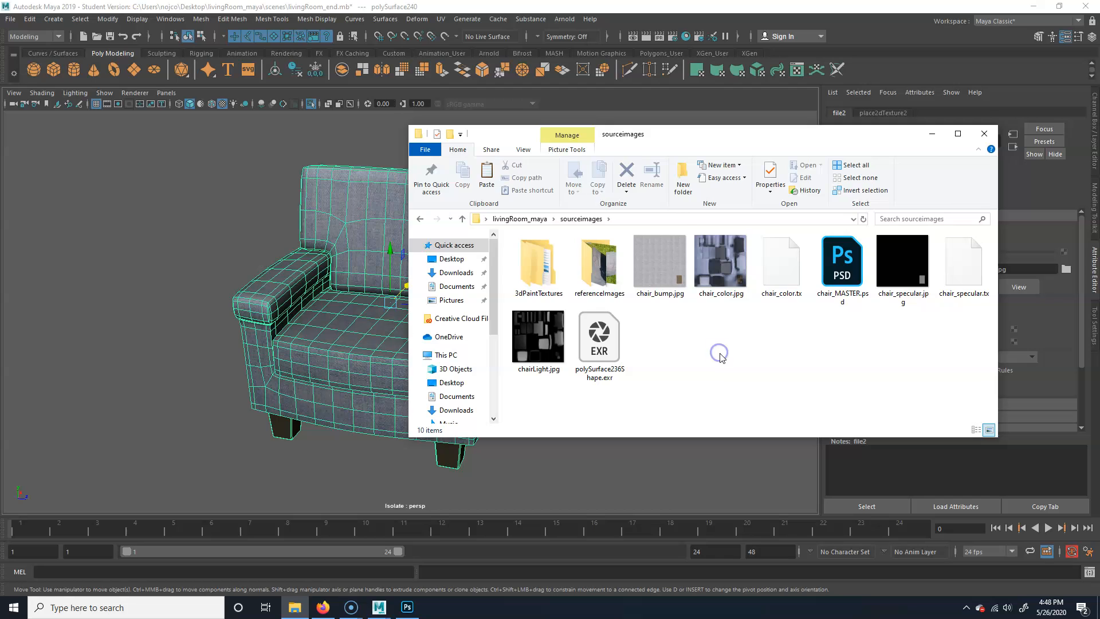
key(ctrl+v)
click(562, 213)
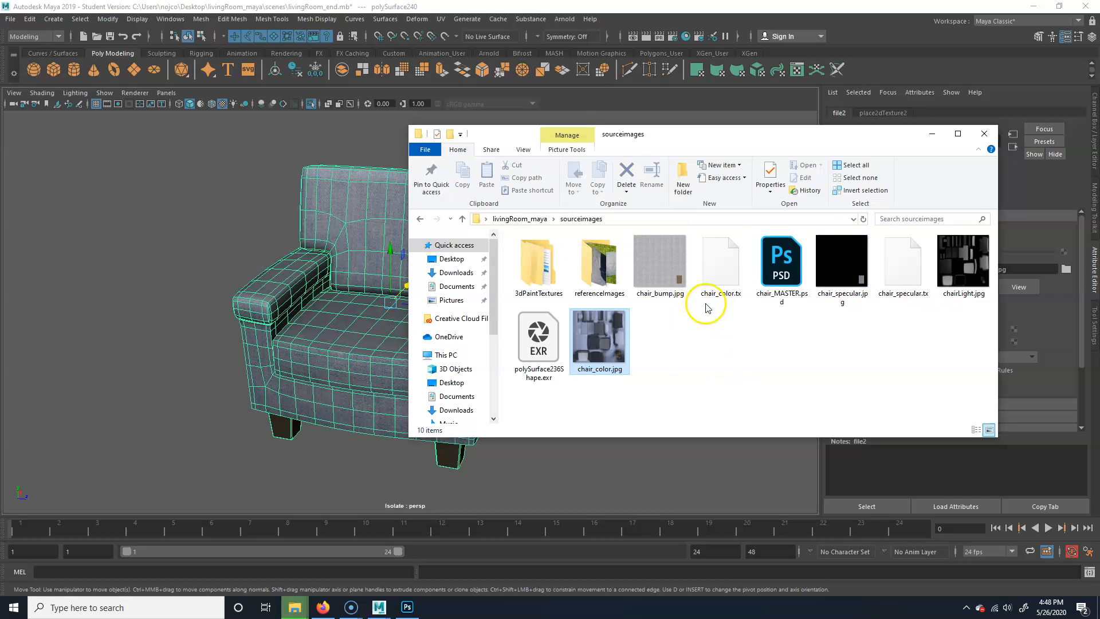
Step: Switch to Maya and load chair_color.jpg from sourceimages again as the color file texture's image
click(500, 11)
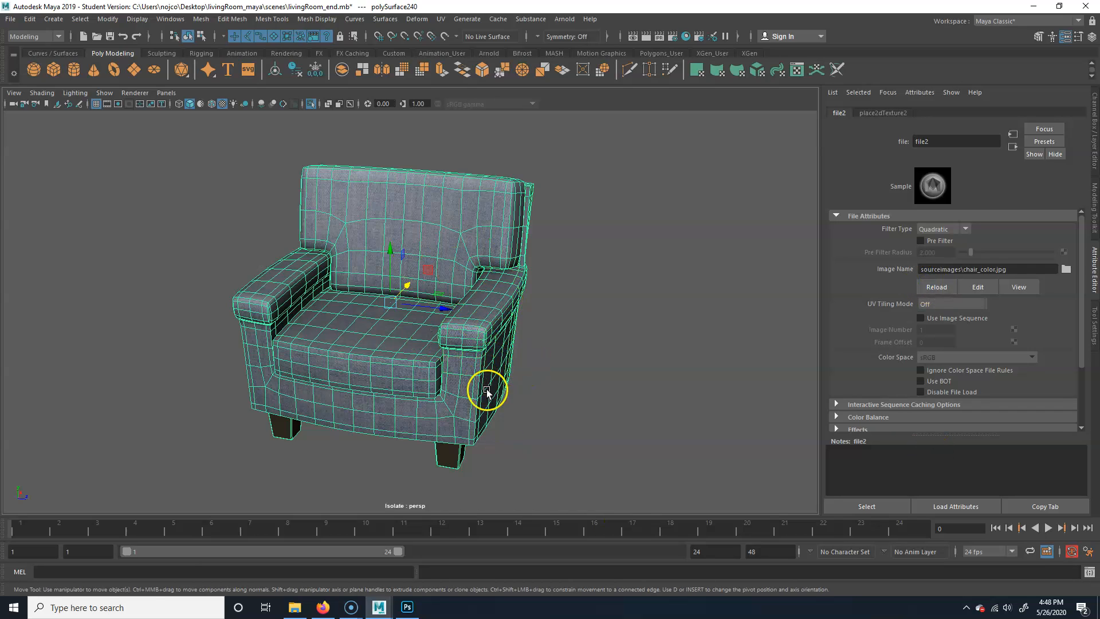
scroll(383, 368, up, 8)
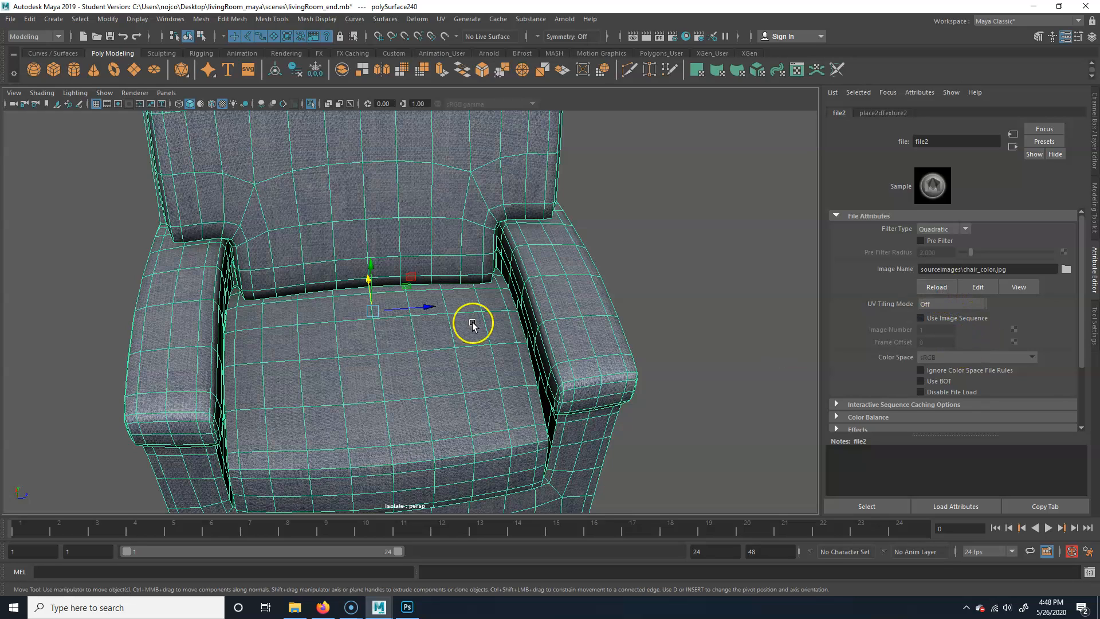
alt+drag(472, 325, 513, 341)
click(1066, 269)
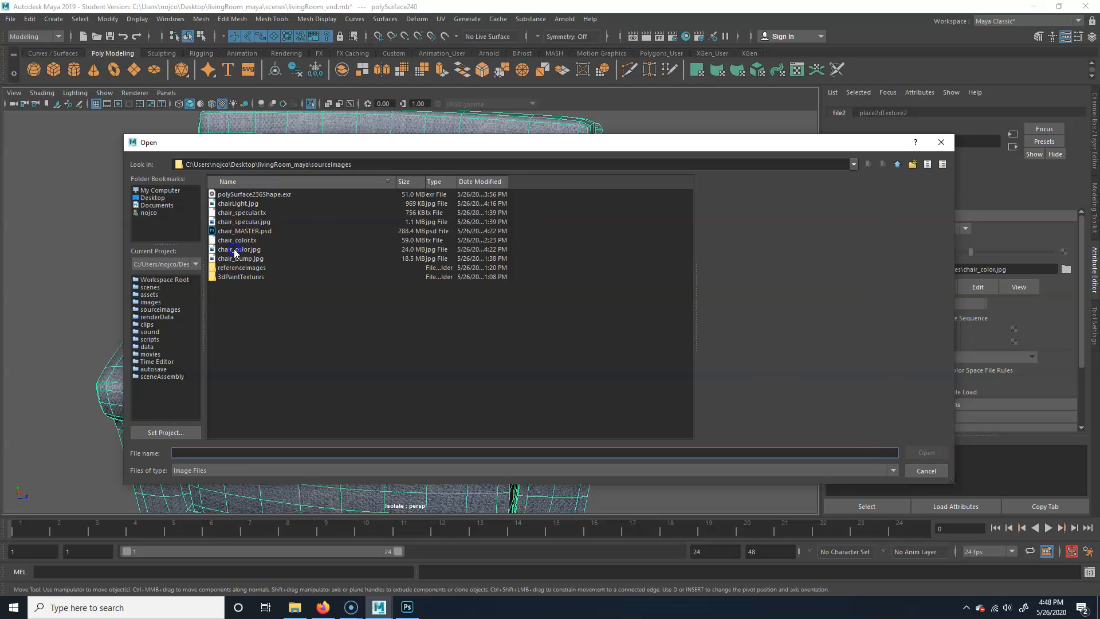
click(214, 249)
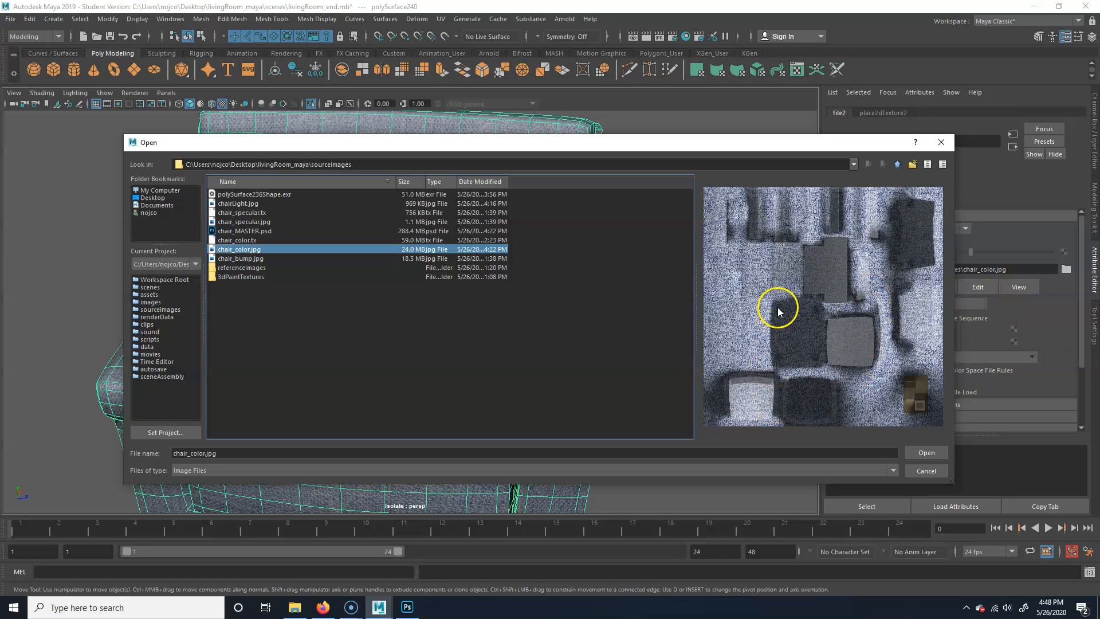
click(926, 452)
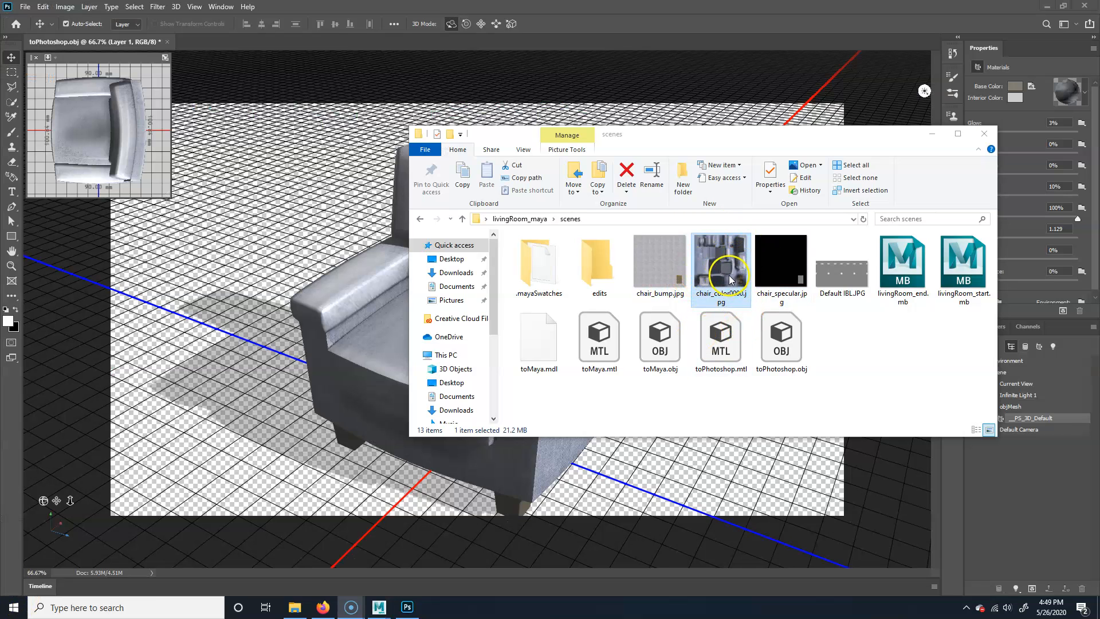
Step: Switch to File Explorer and copy chair_color0000.jpg from the scenes folder into the sourceimages folder
click(521, 221)
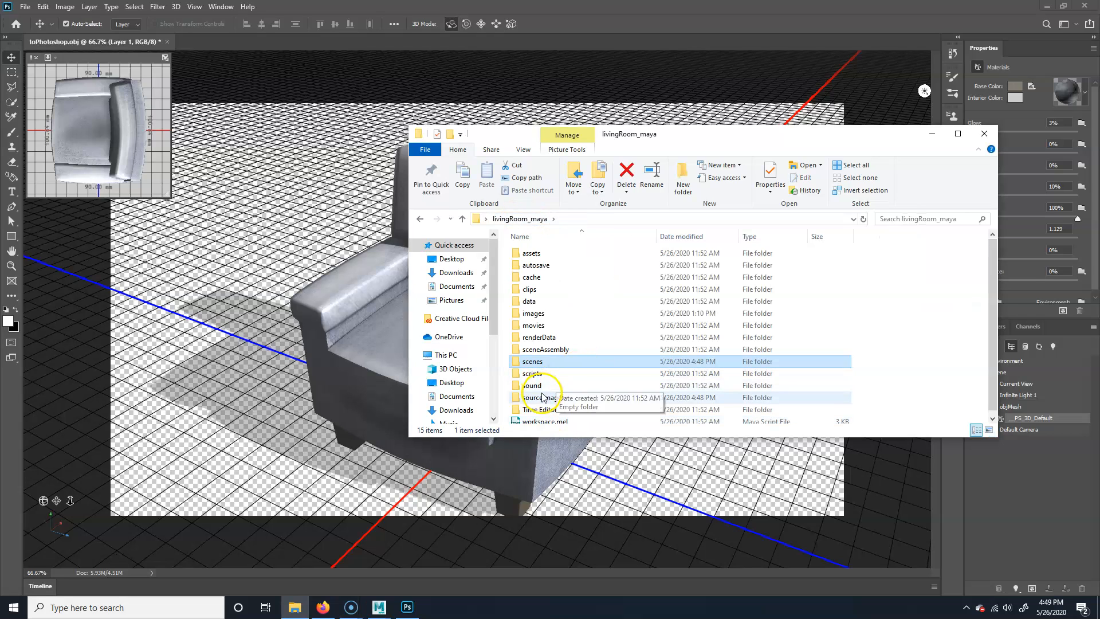
click(548, 398)
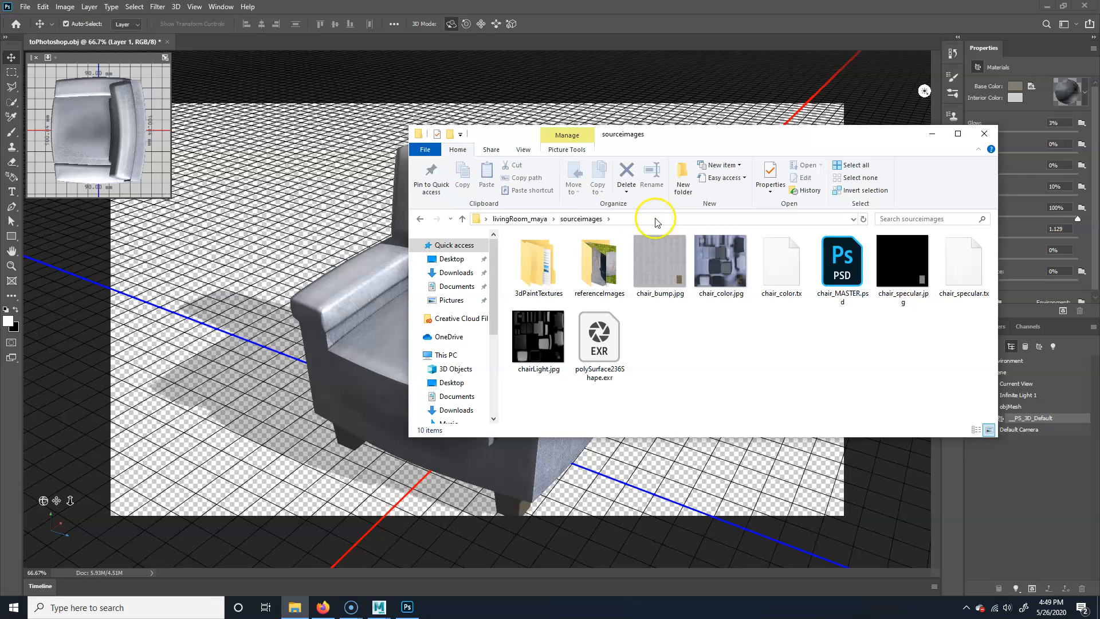
click(533, 223)
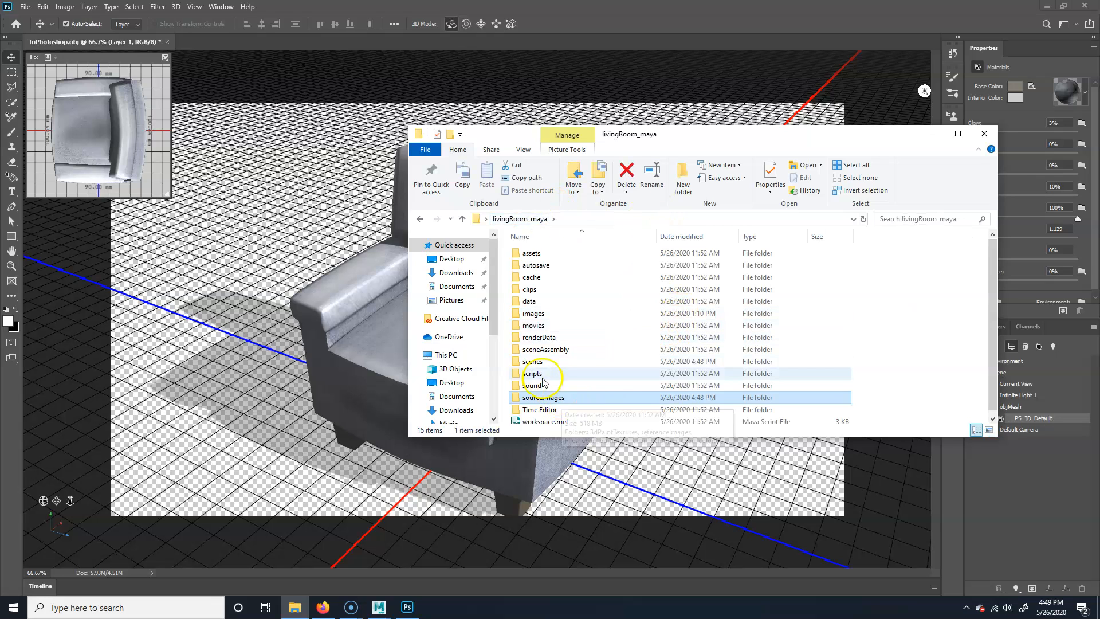
click(535, 361)
double_click(536, 361)
click(710, 264)
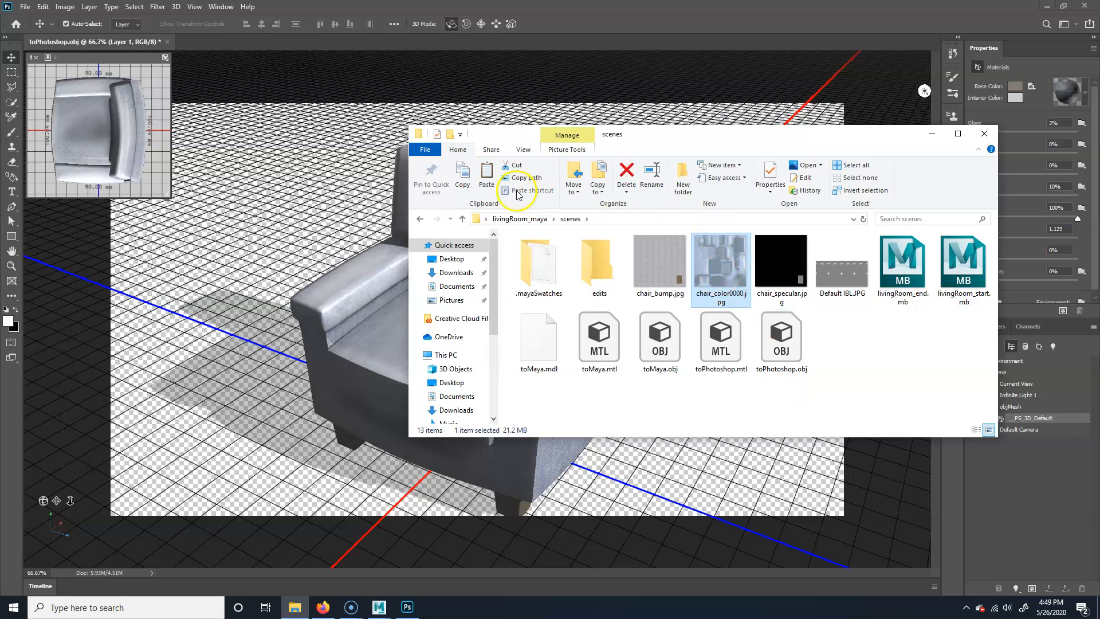
click(521, 220)
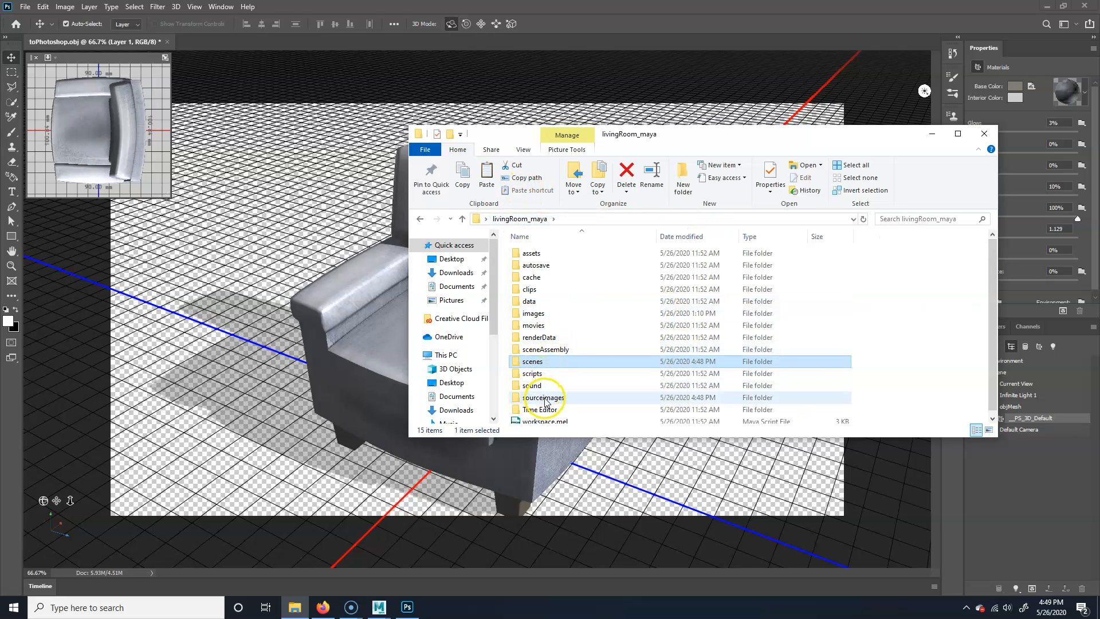
double_click(543, 398)
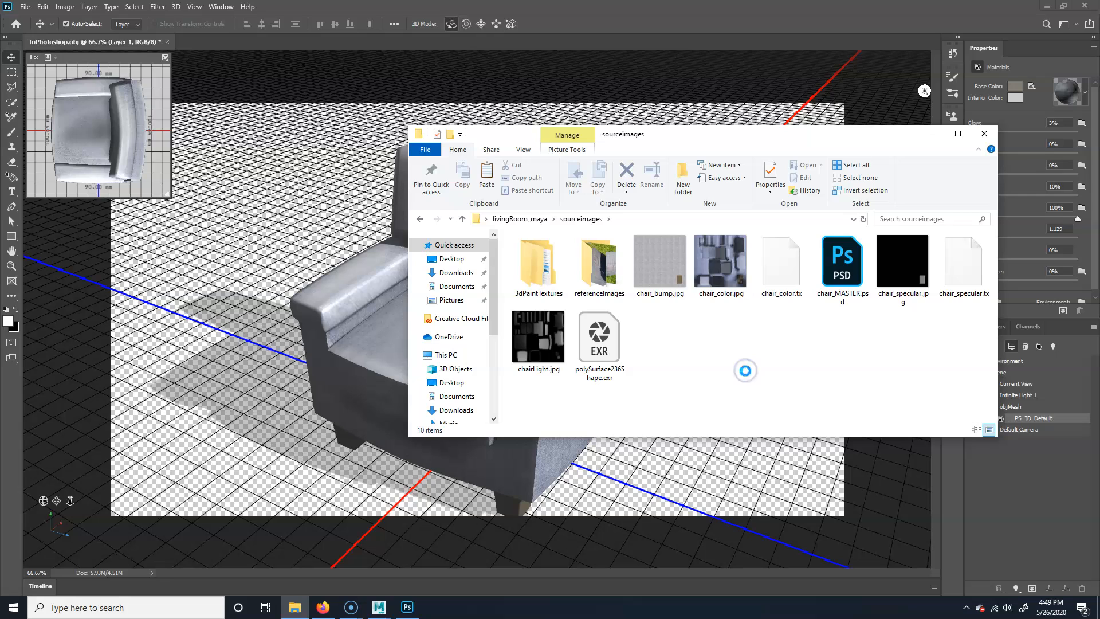
key(ctrl+v)
Step: Switch to Maya and load chair_color0000.jpg from sourceimages as the color file texture's image
click(379, 607)
click(445, 559)
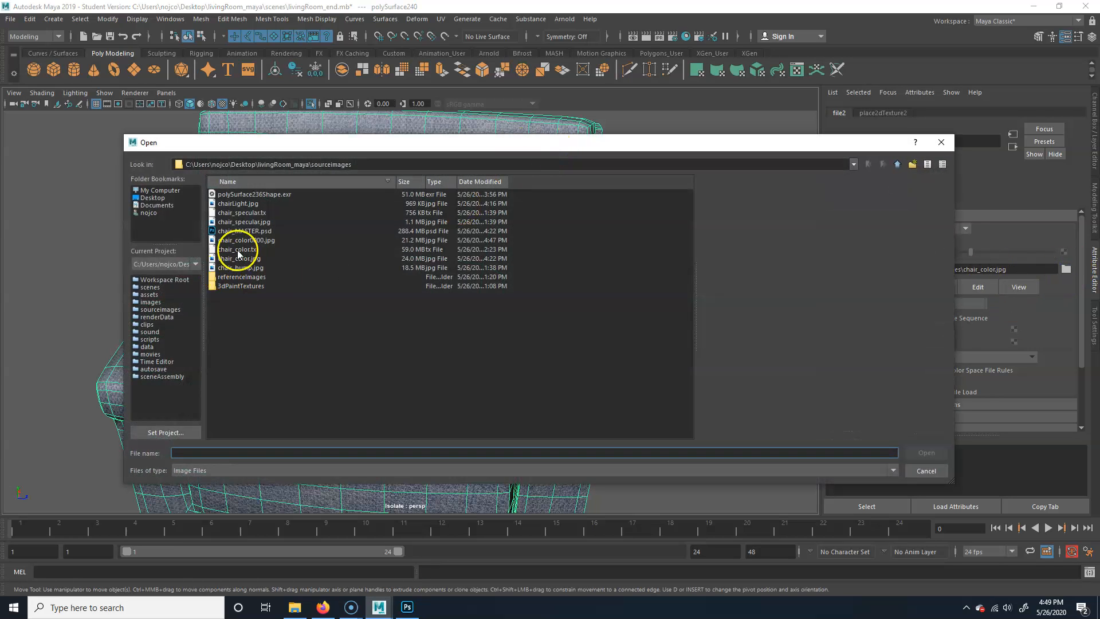
click(258, 250)
click(252, 240)
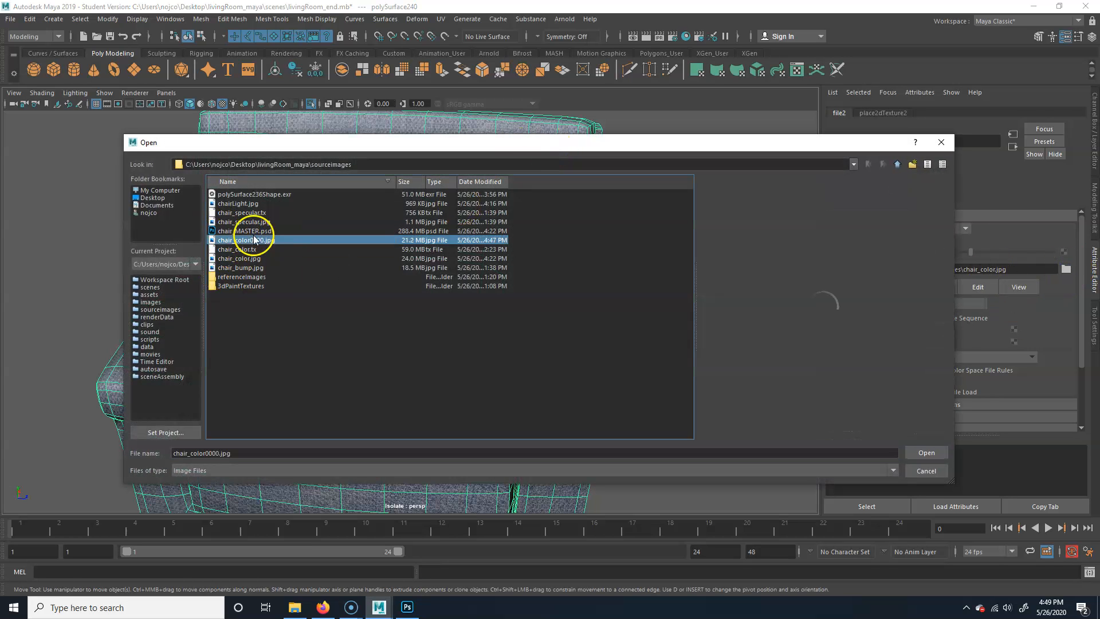
click(929, 452)
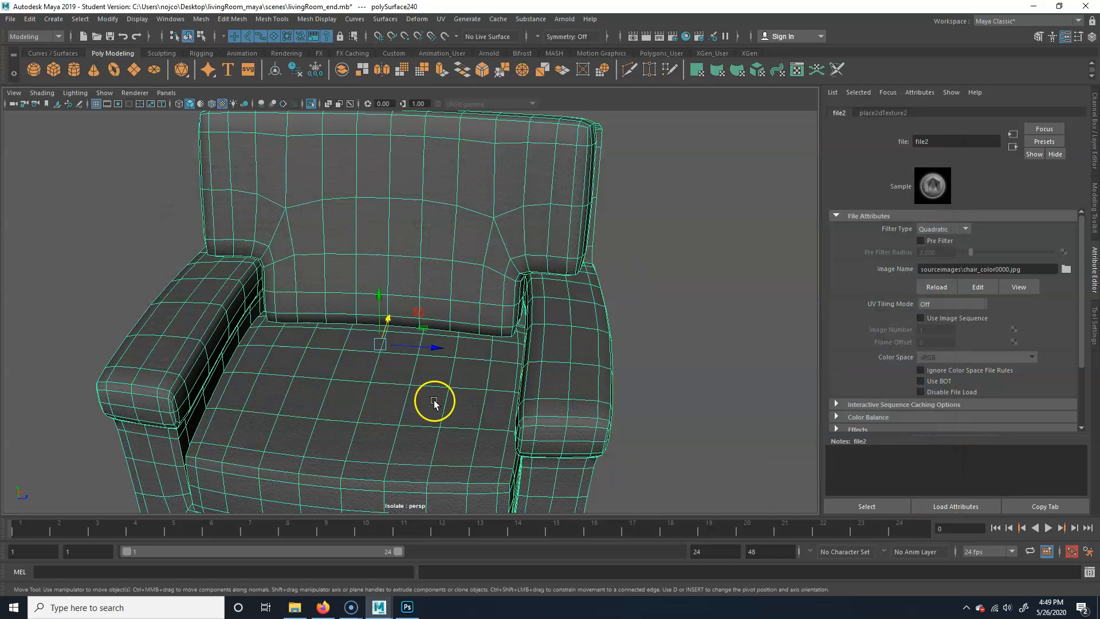
Step: Deselect the armchair and examine its painted color texture from several angles in the viewport
scroll(545, 315, down, 5)
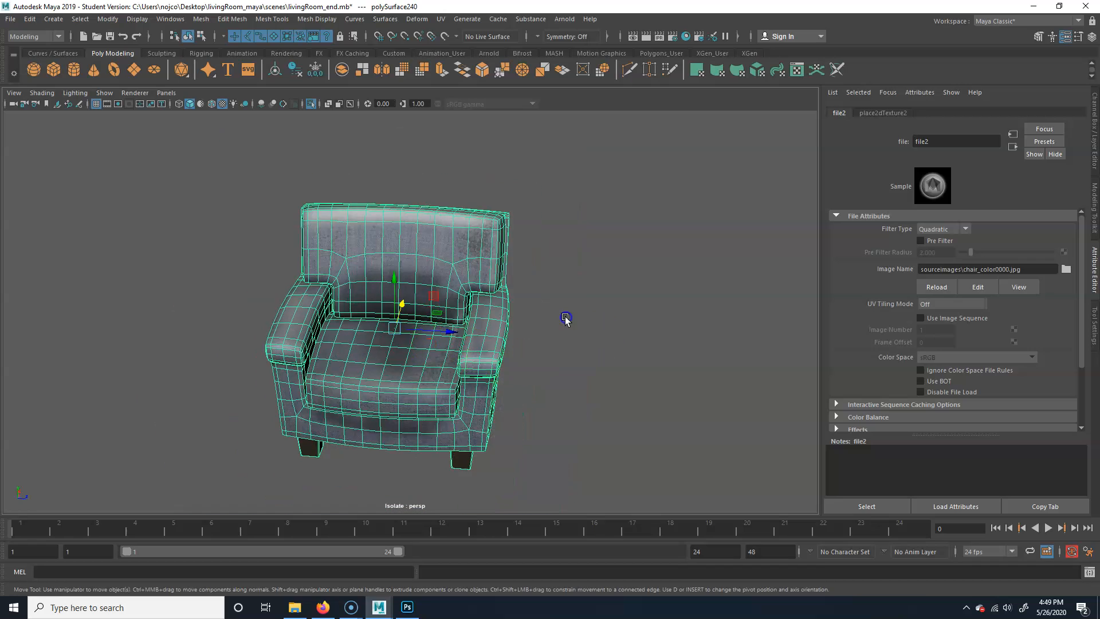
click(565, 317)
alt+drag(376, 370, 331, 373)
alt+right_drag(332, 373, 363, 289)
mouse_move(363, 289)
alt+mouse_down()
mouse_move(376, 291)
mouse_move(324, 279)
mouse_move(494, 265)
mouse_move(379, 278)
alt+mouse_up()
alt+right_drag(379, 278, 410, 300)
alt+drag(410, 299, 386, 283)
alt+middle_drag(374, 184, 395, 185)
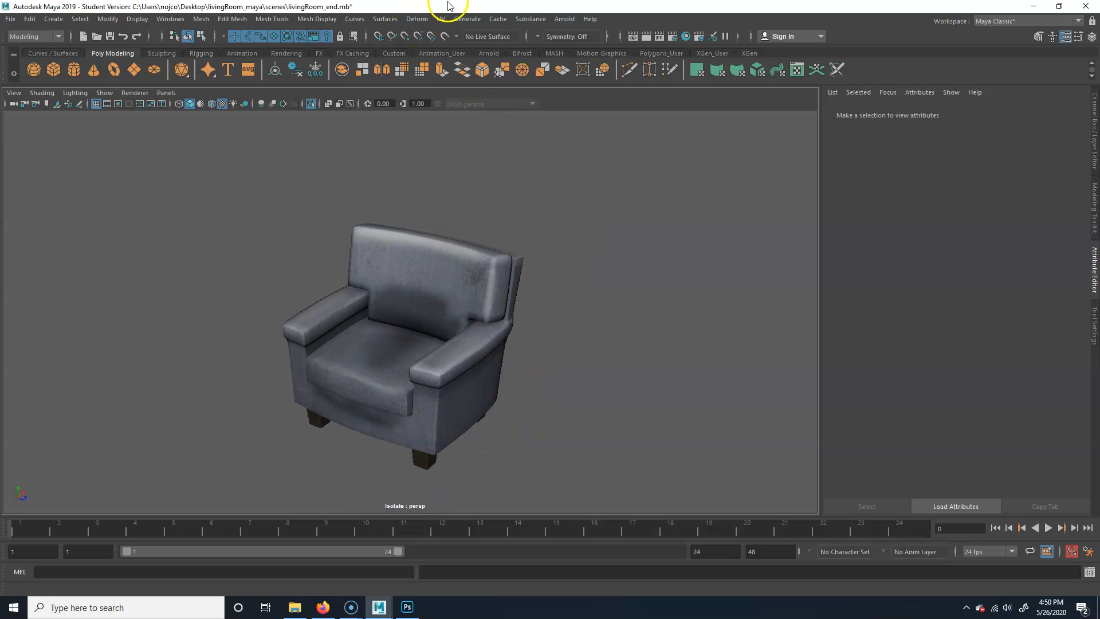
Step: Create an Arnold area light and move it up above the armchair
click(563, 20)
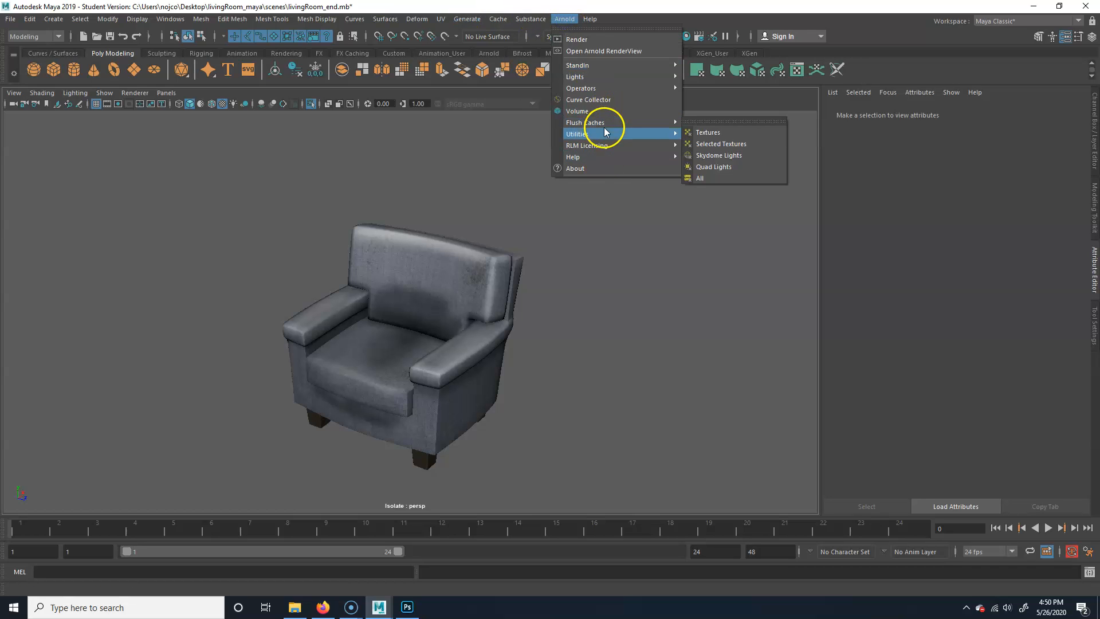
mouse_move(623, 76)
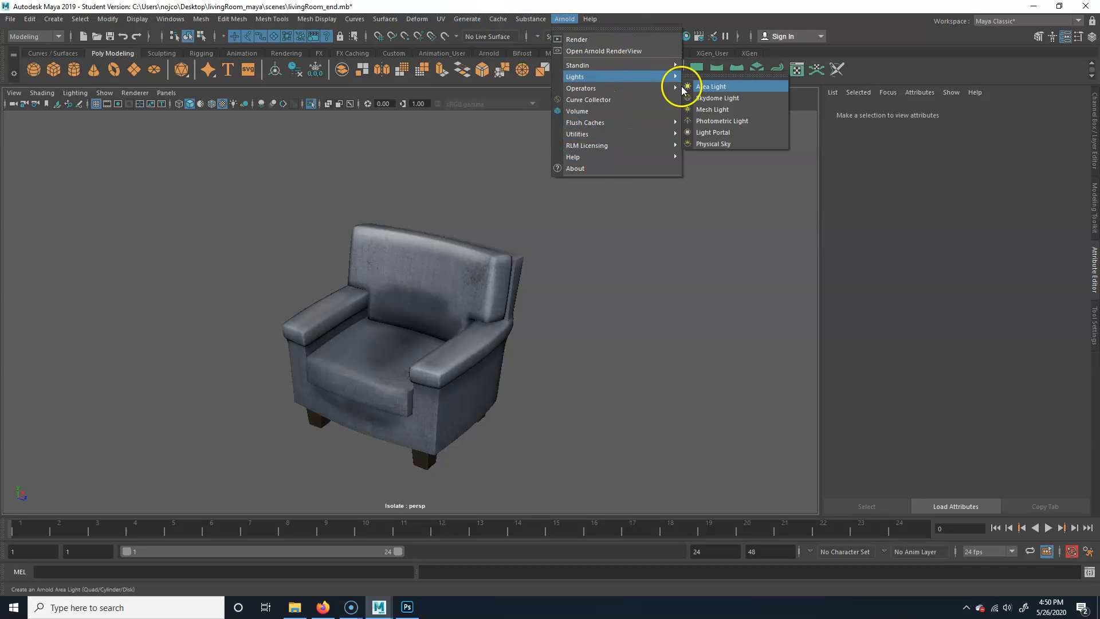
click(750, 87)
scroll(395, 304, down, 2)
alt+middle_drag(338, 323, 361, 308)
key(v)
middle_drag(361, 262, 358, 169)
Step: Scale up the area light and rotate it to aim down at the armchair
key(r)
drag(358, 169, 487, 163)
key(e)
drag(389, 181, 340, 158)
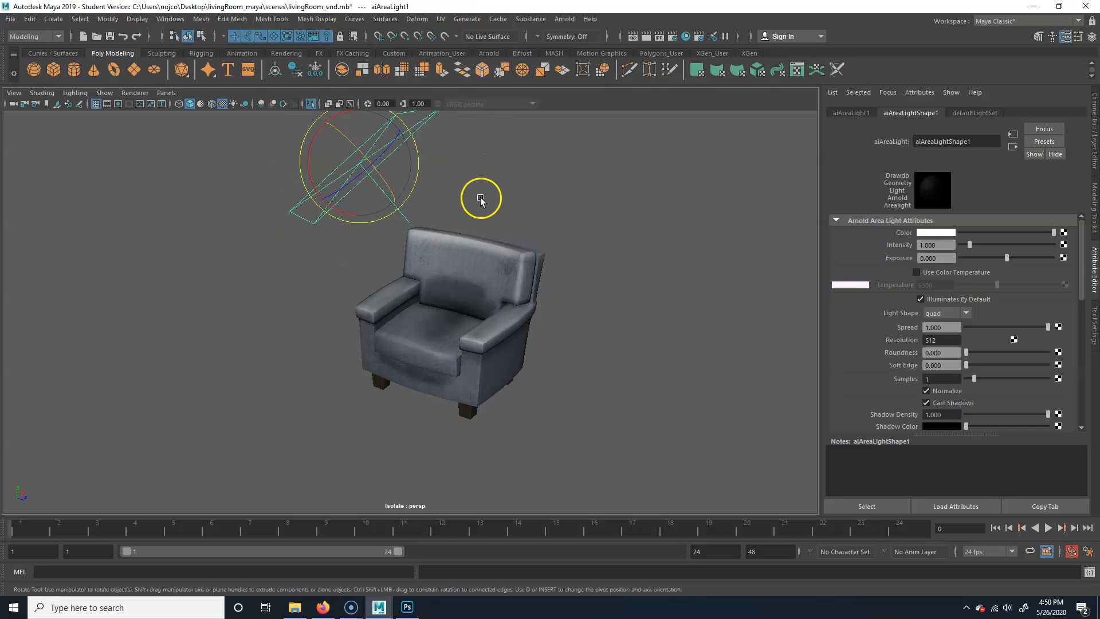
Step: Open the Arnold RenderView beside the armchair in the viewport and start rendering the perspective view
alt+middle_drag(481, 196, 418, 188)
click(564, 19)
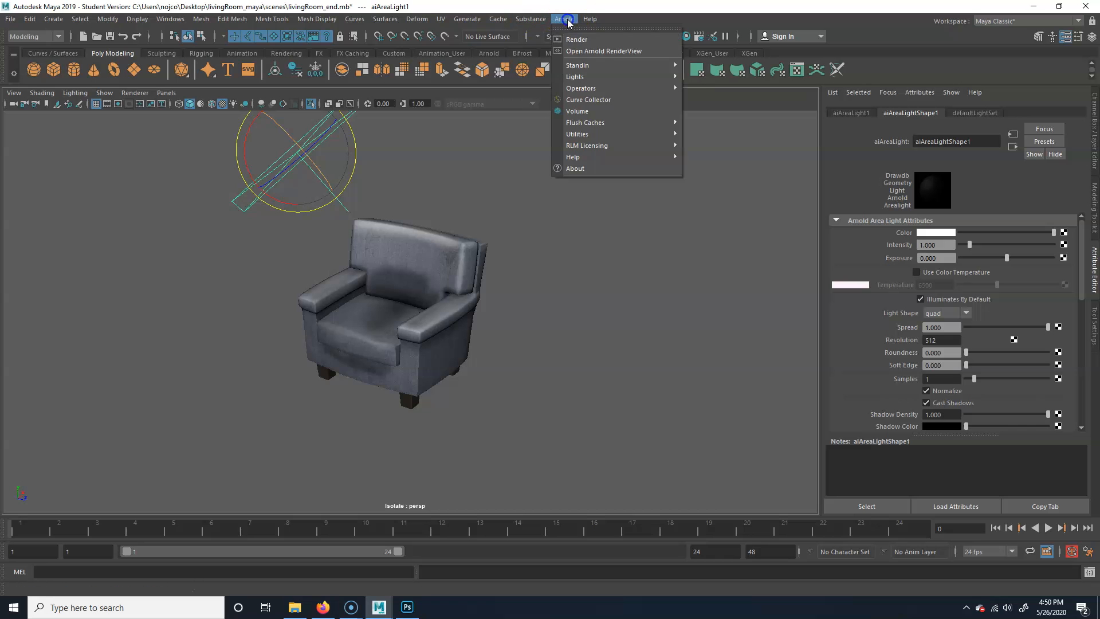
click(597, 51)
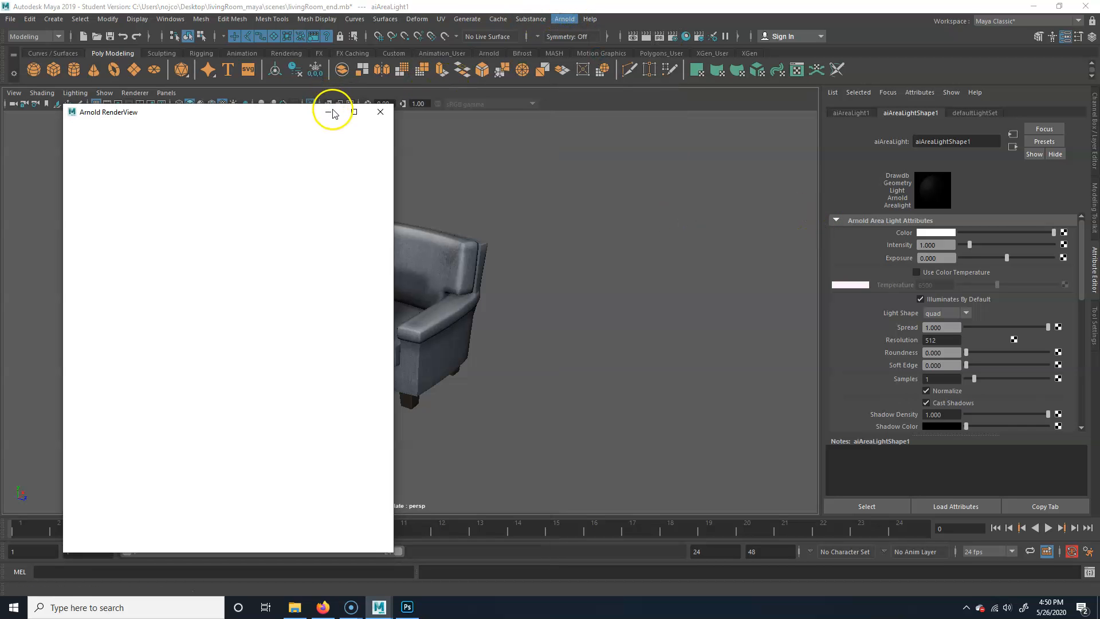
drag(251, 124, 772, 115)
alt+drag(428, 260, 430, 246)
alt+middle_drag(429, 244, 420, 245)
click(882, 143)
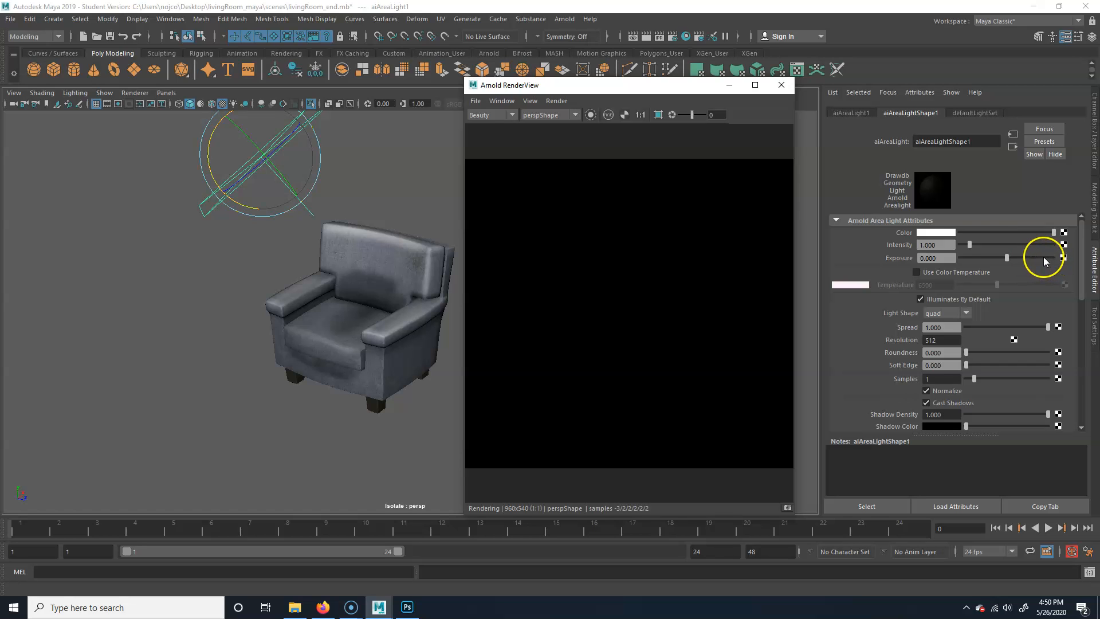
Step: Set the area light's exposure to 5 and its intensity to 2000
drag(1007, 261, 1094, 258)
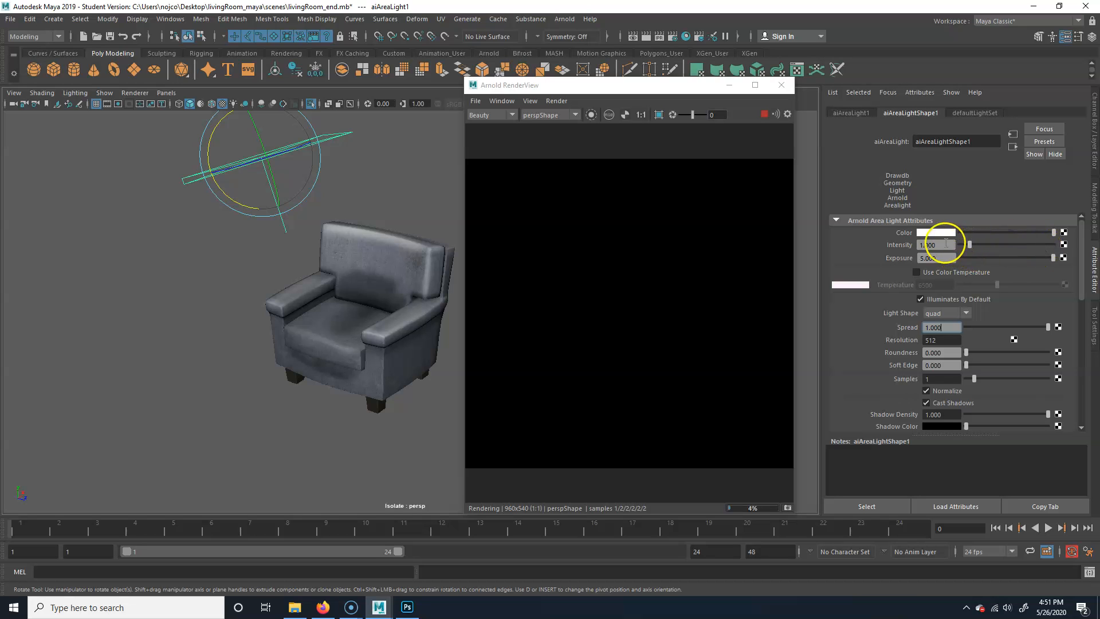
text(2000)
key(Return)
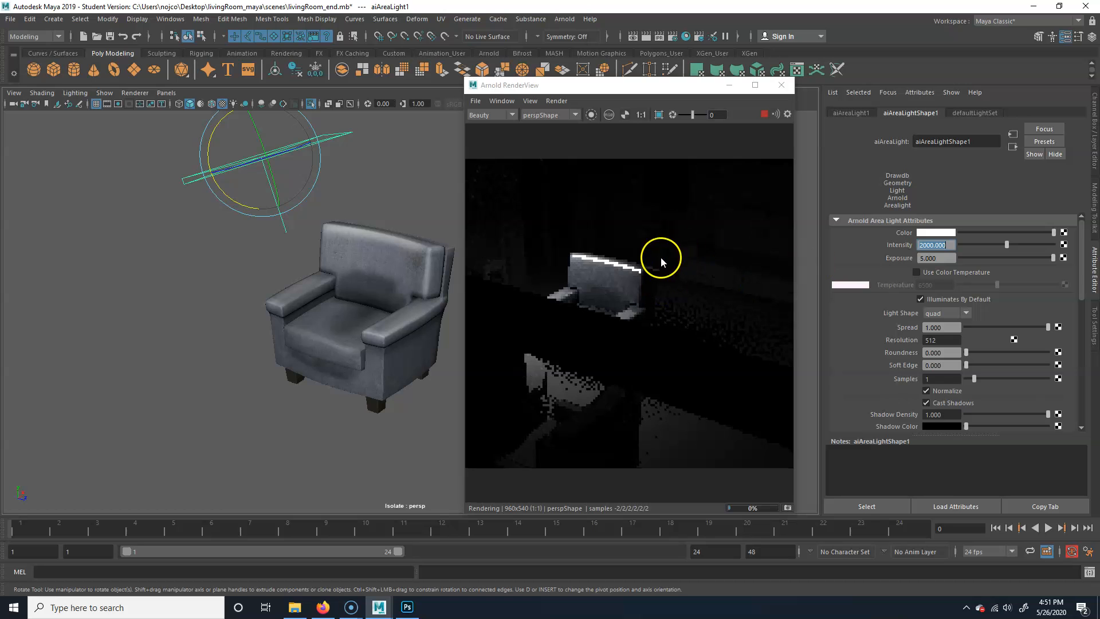
Step: Frame the armchair closer for the render and set the chair_mat material's reflectivity to 0
alt+middle_drag(326, 345, 277, 393)
alt+right_drag(277, 393, 354, 400)
alt+middle_drag(333, 406, 390, 373)
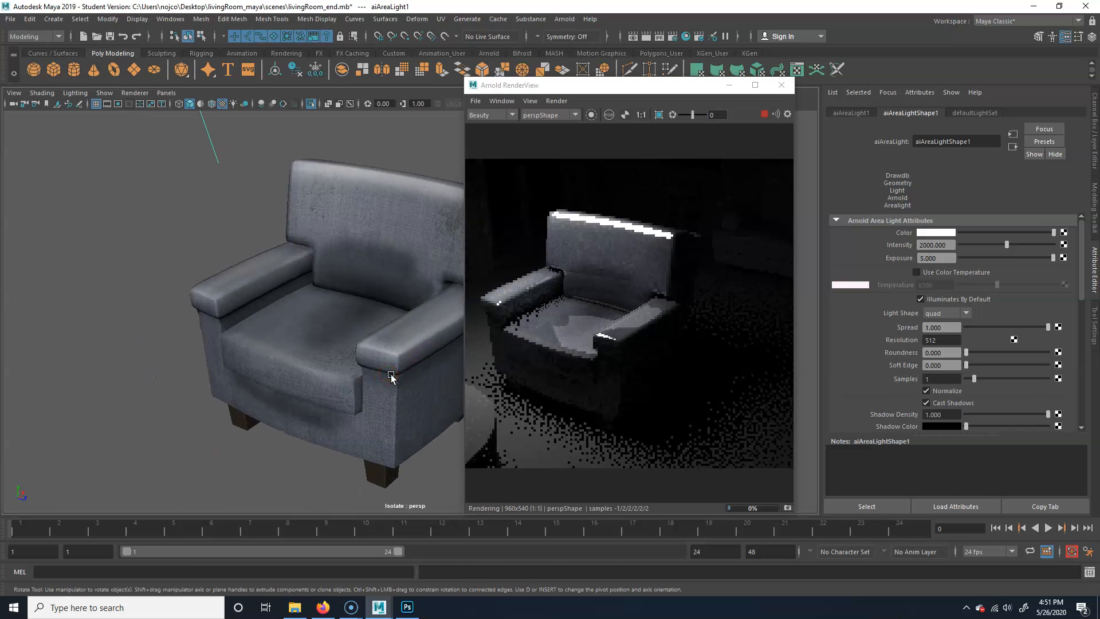
click(512, 337)
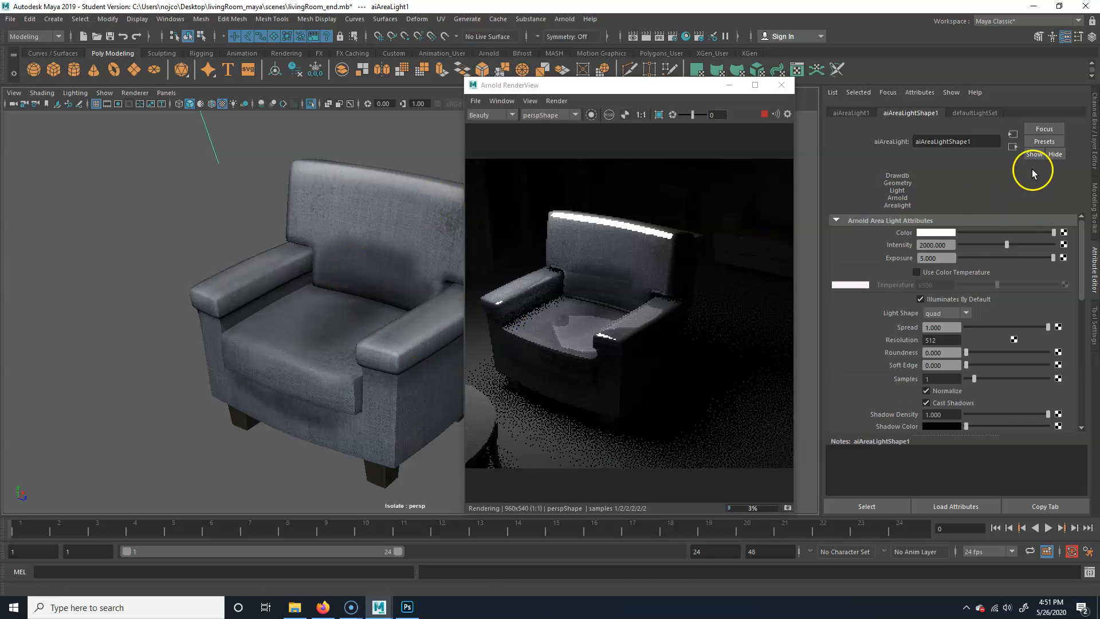
click(407, 260)
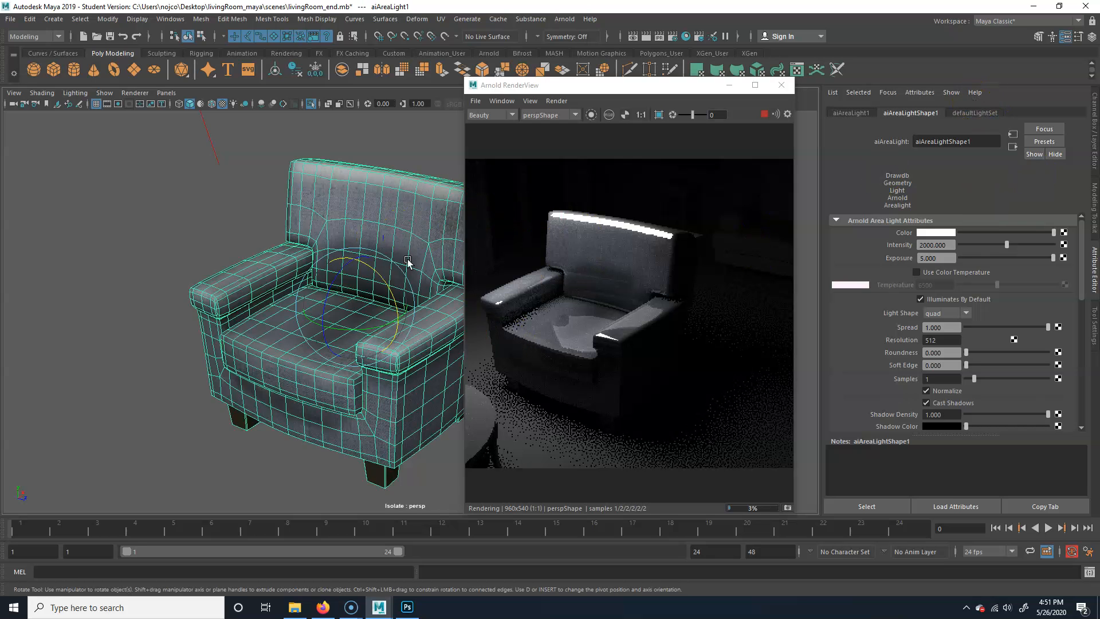
click(968, 422)
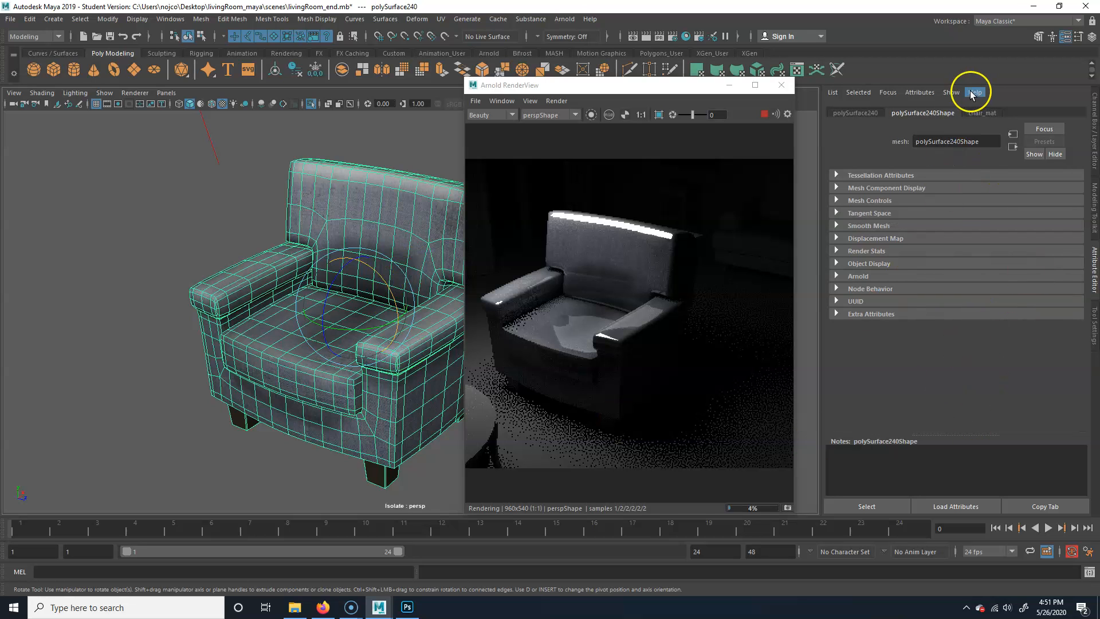
click(983, 112)
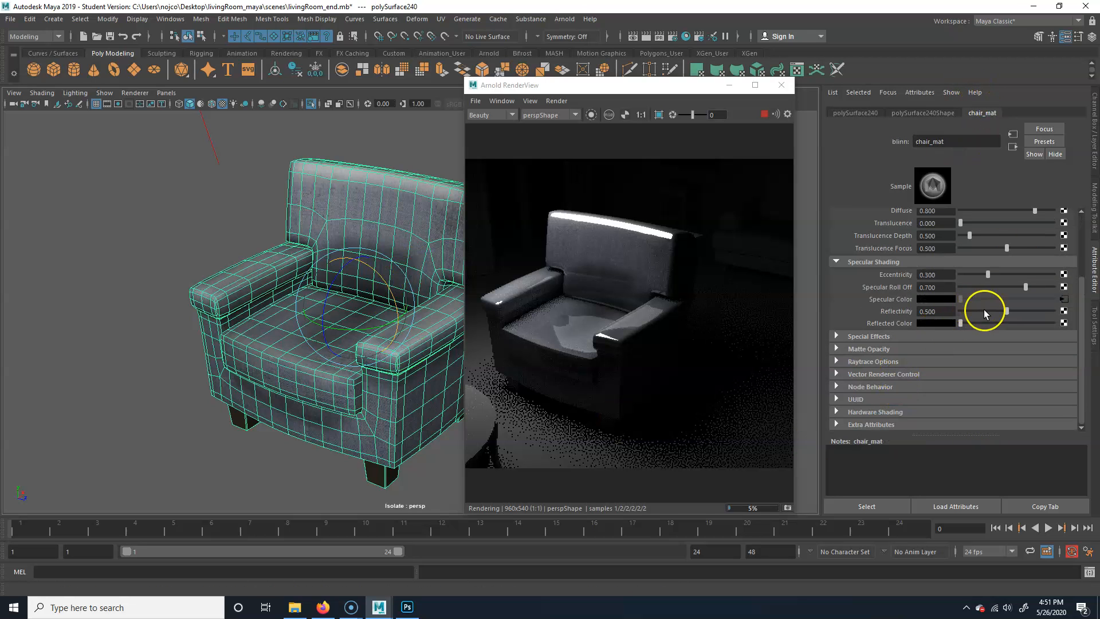
drag(1006, 310, 958, 311)
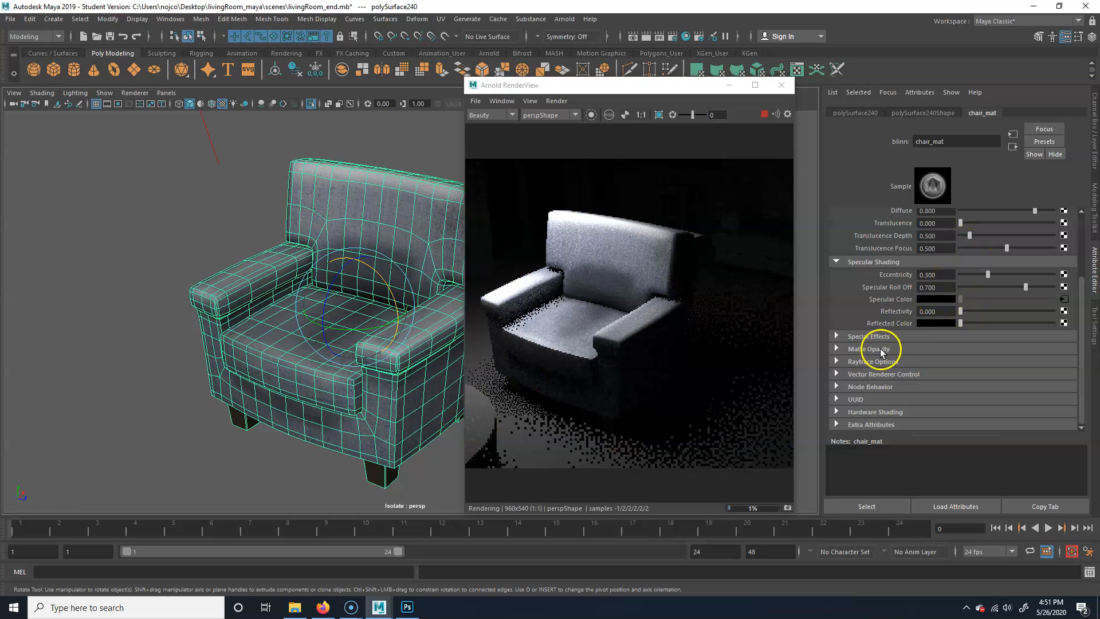
Step: Open the chair_specular.jpg file texture behind the chair_mat specular color and set its color balance exposure to -0.528
scroll(970, 280, up, 3)
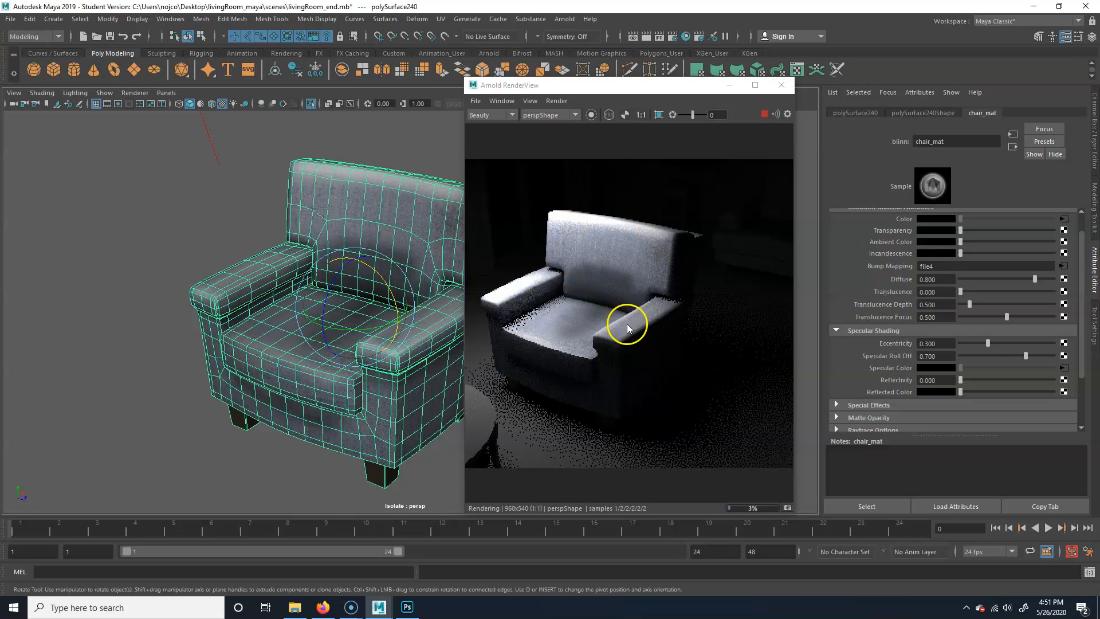
scroll(981, 298, up, 1)
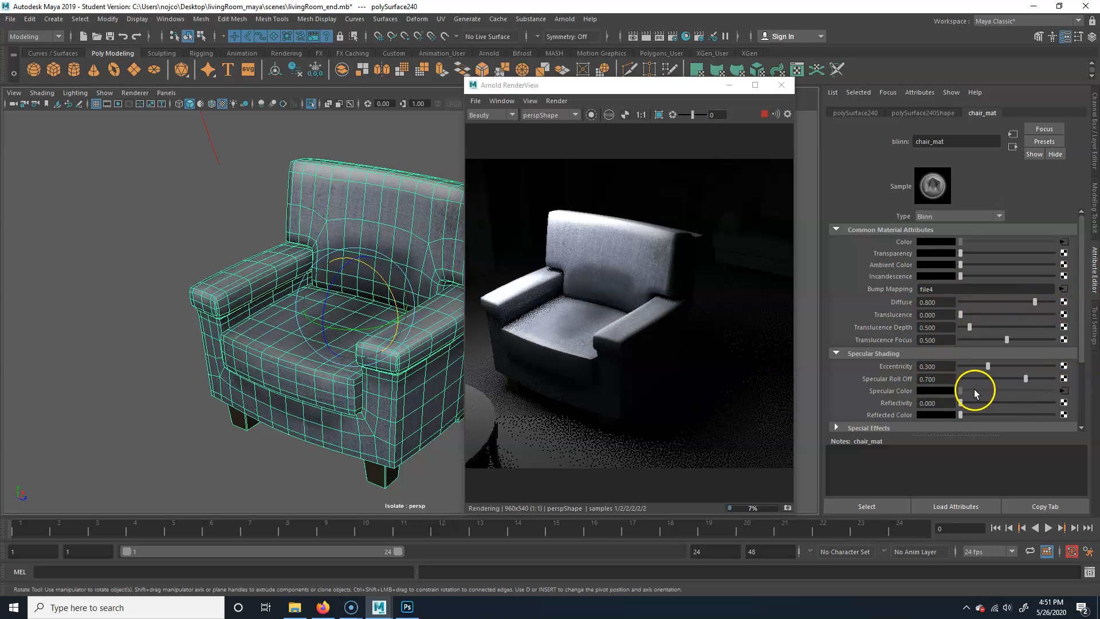
click(1064, 391)
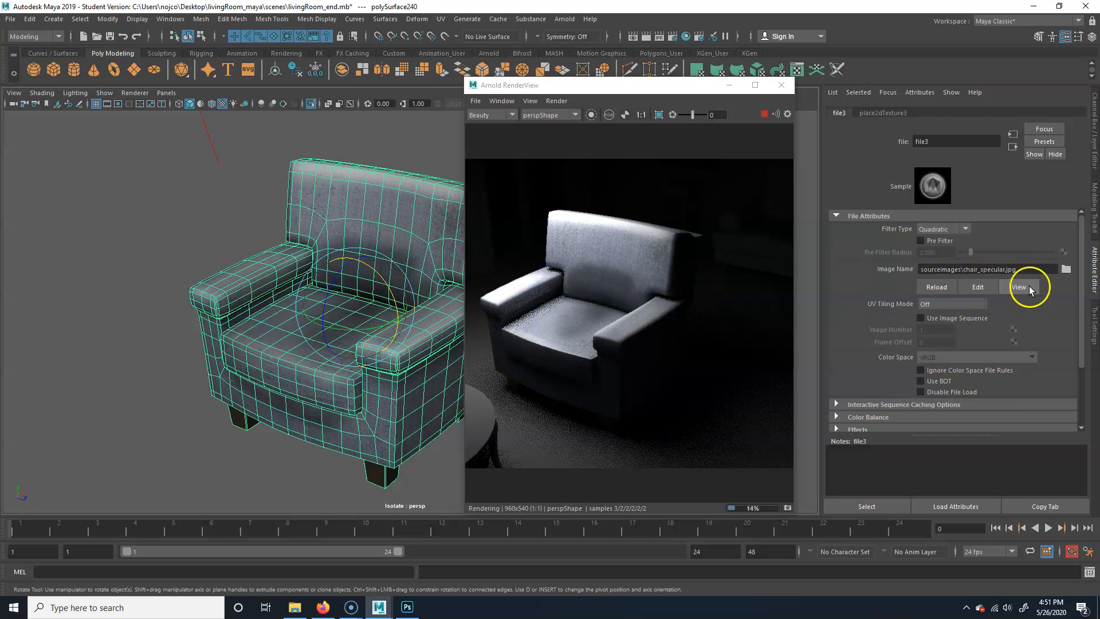
click(896, 404)
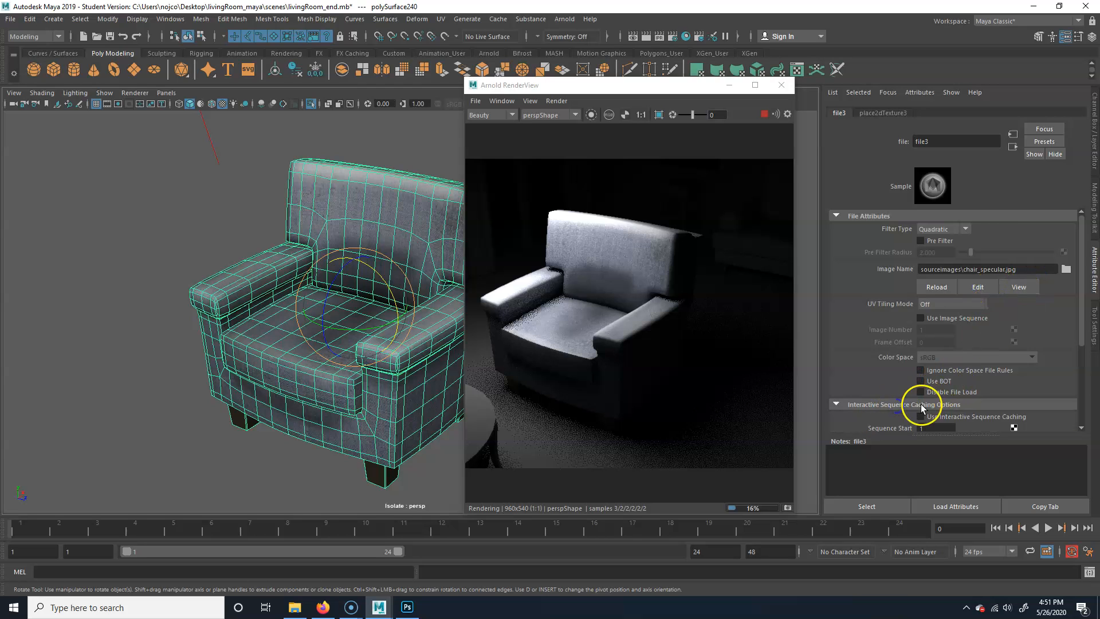
scroll(916, 401, down, 2)
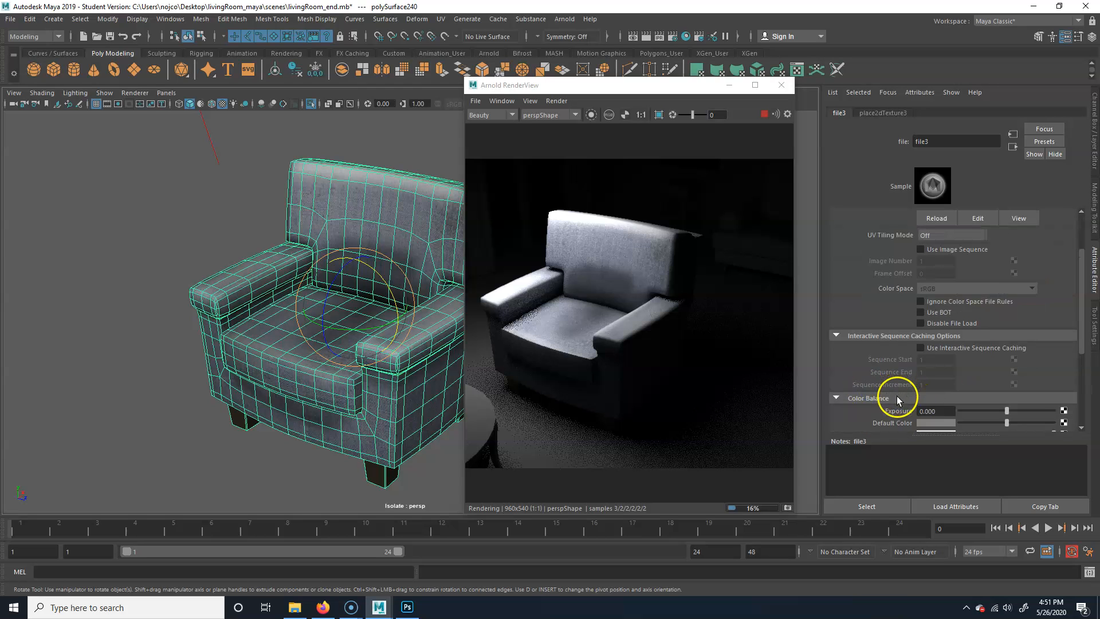
click(896, 396)
scroll(939, 397, down, 3)
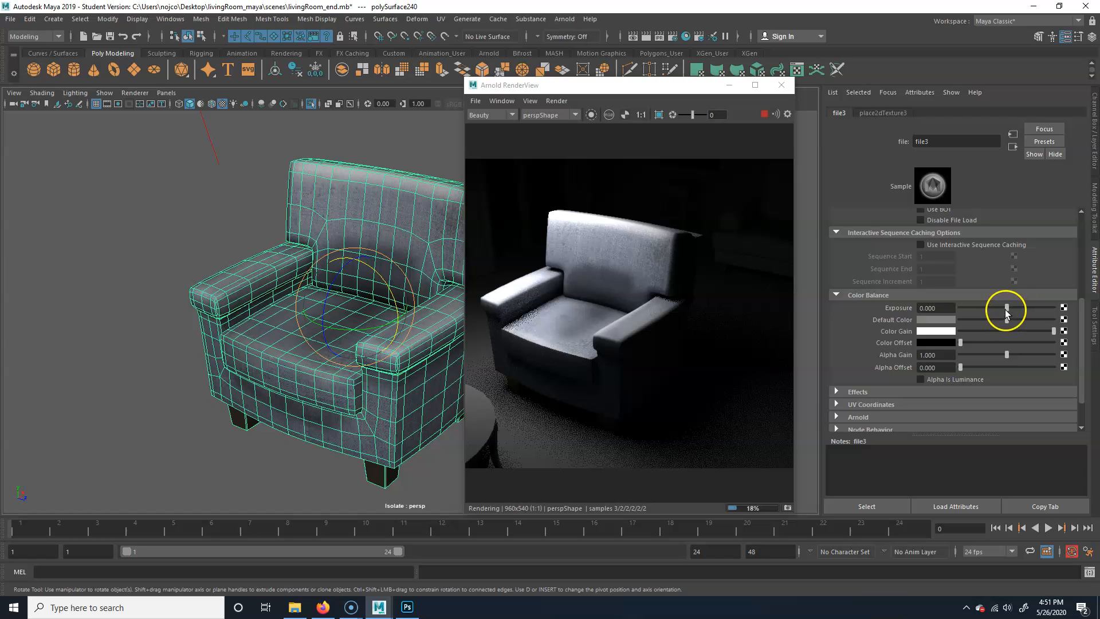
mouse_move(1008, 308)
mouse_down()
mouse_move(974, 309)
mouse_move(1052, 310)
mouse_move(990, 308)
mouse_move(1001, 307)
mouse_up()
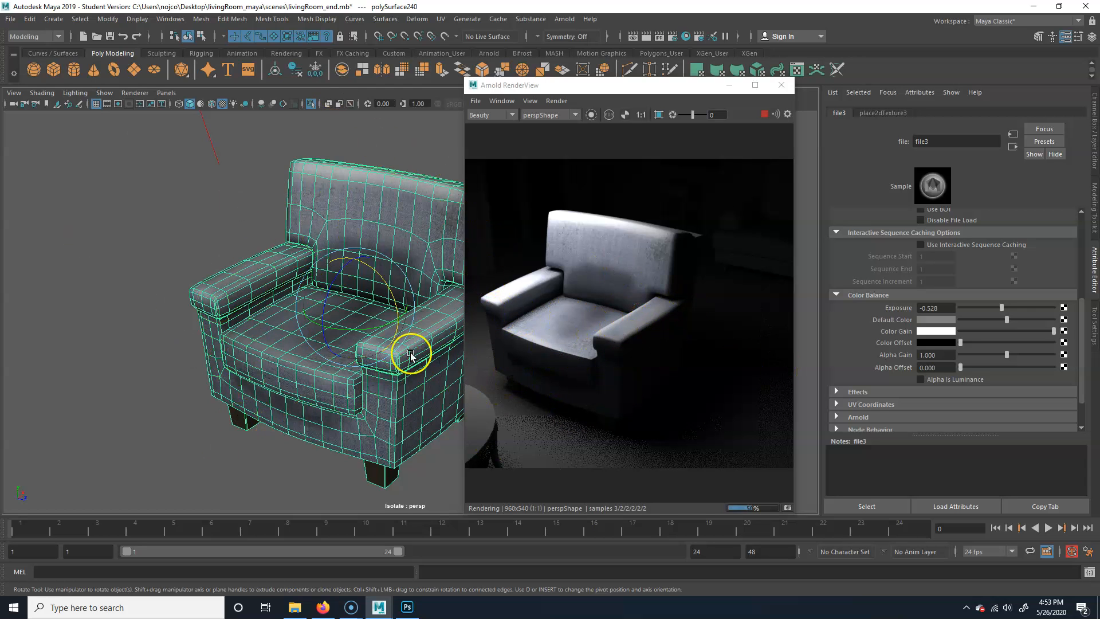
click(367, 321)
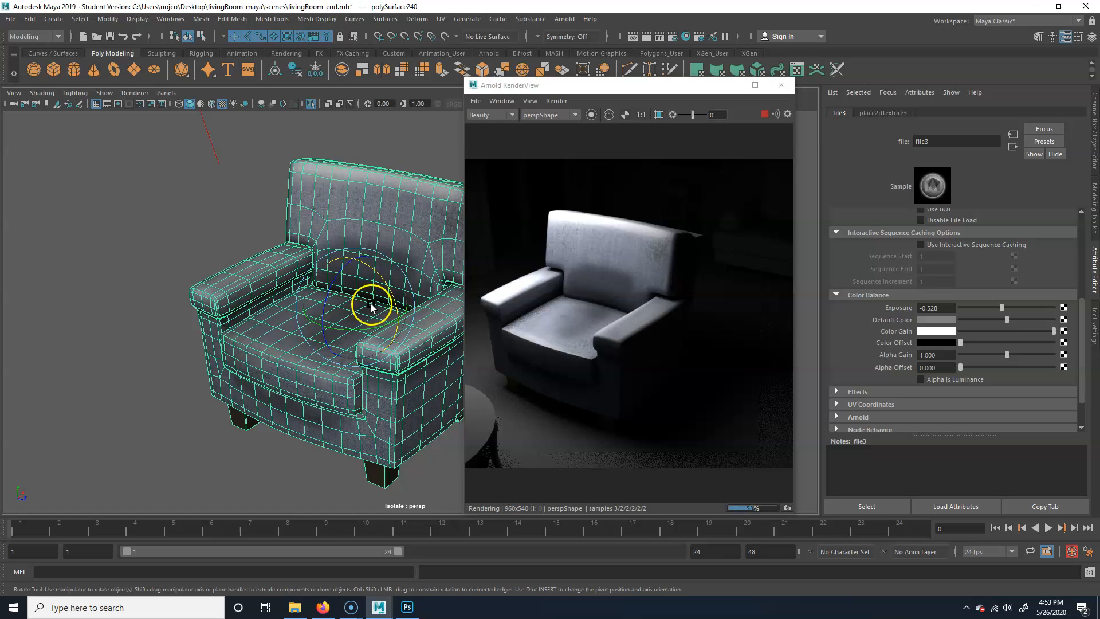